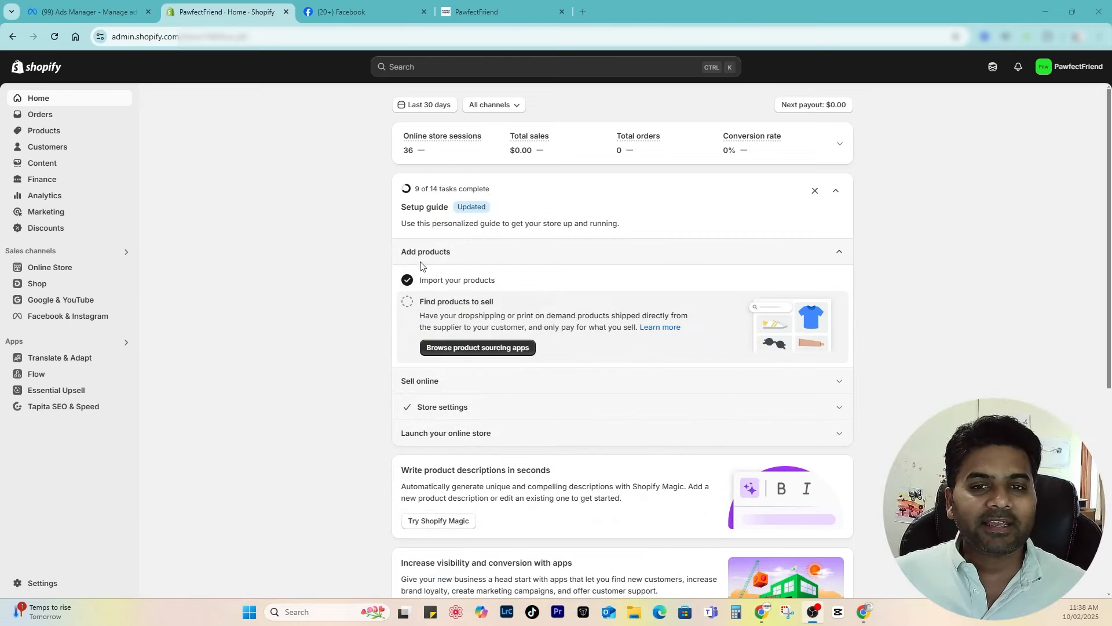
Step: Switch to the live PawfectFriend storefront and scroll through its home page
left_click(498, 12)
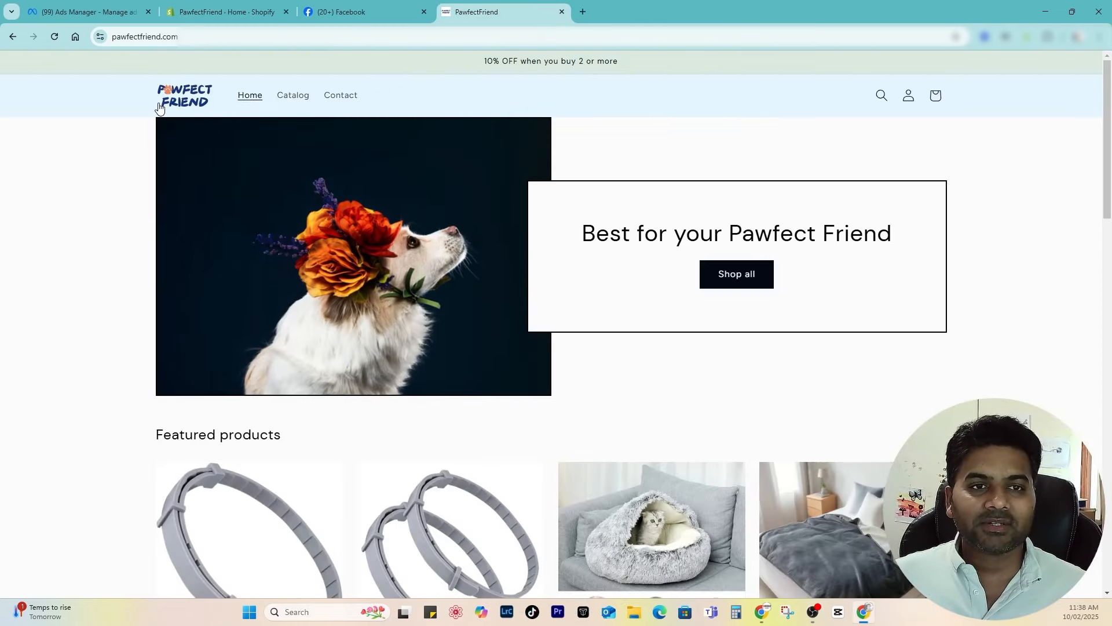
scroll(582, 417, "down", 4)
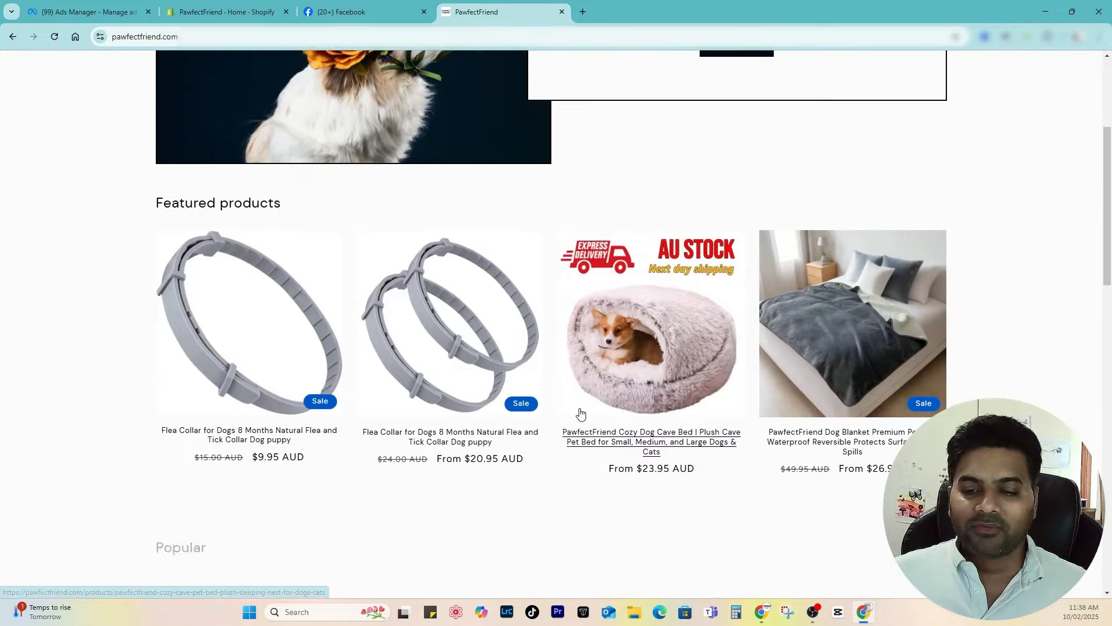
scroll(581, 415, "down", 10)
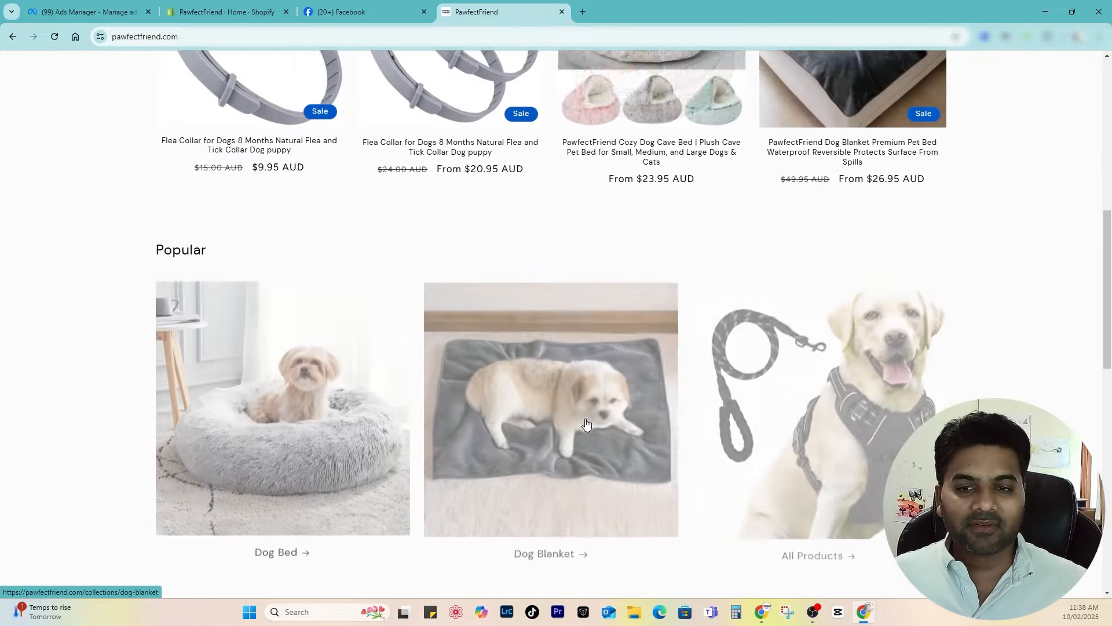
scroll(582, 426, "down", 7)
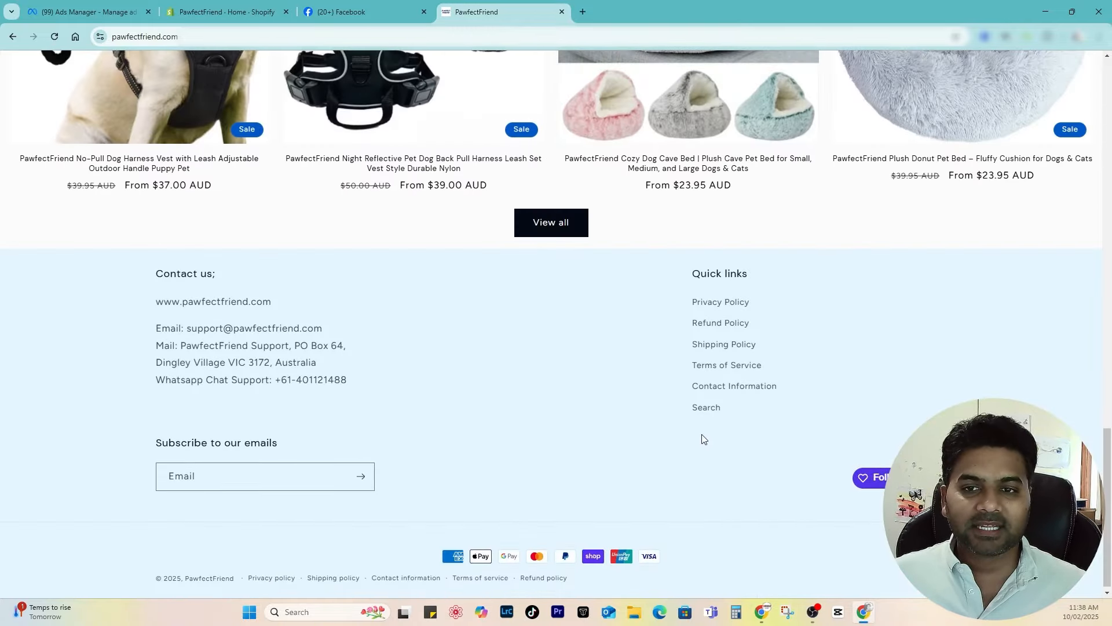
scroll(579, 291, "up", 20)
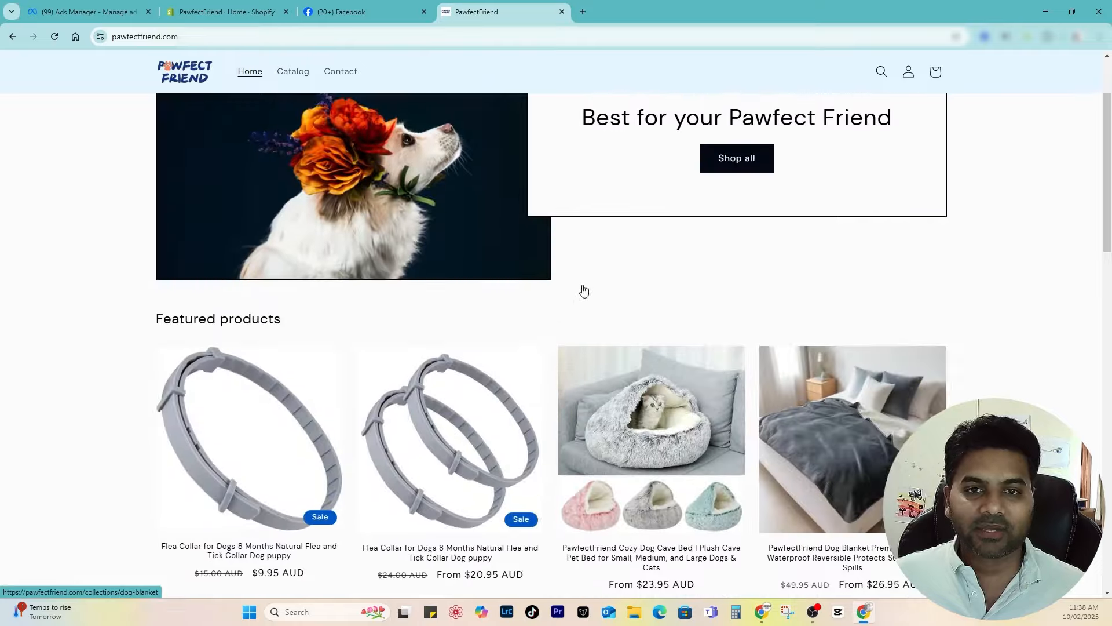
scroll(547, 292, "down", 17)
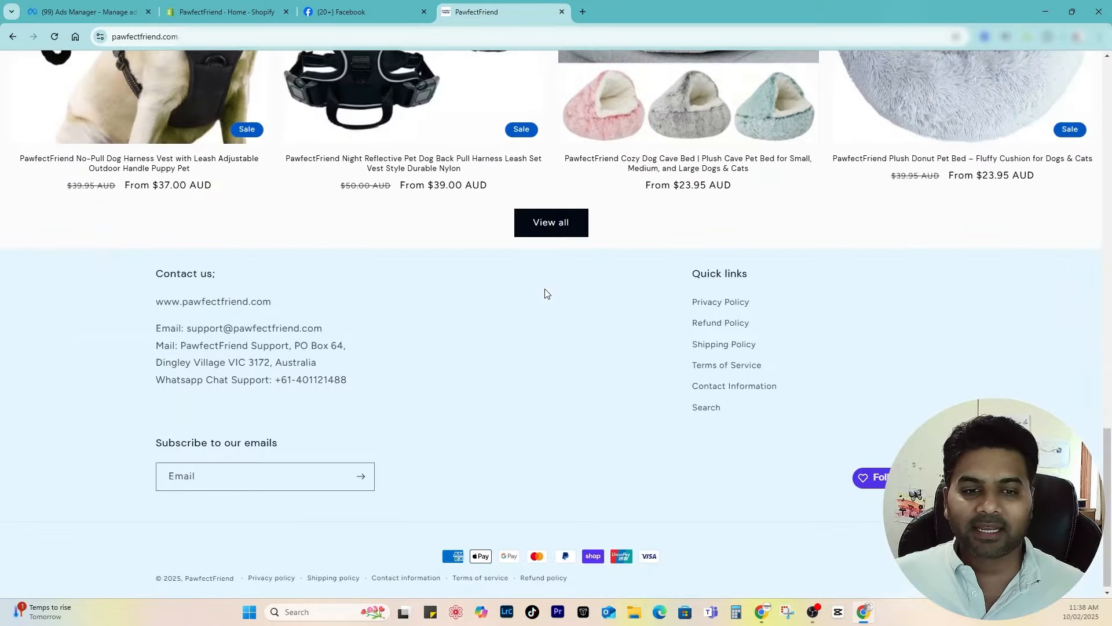
scroll(481, 147, "up", 15)
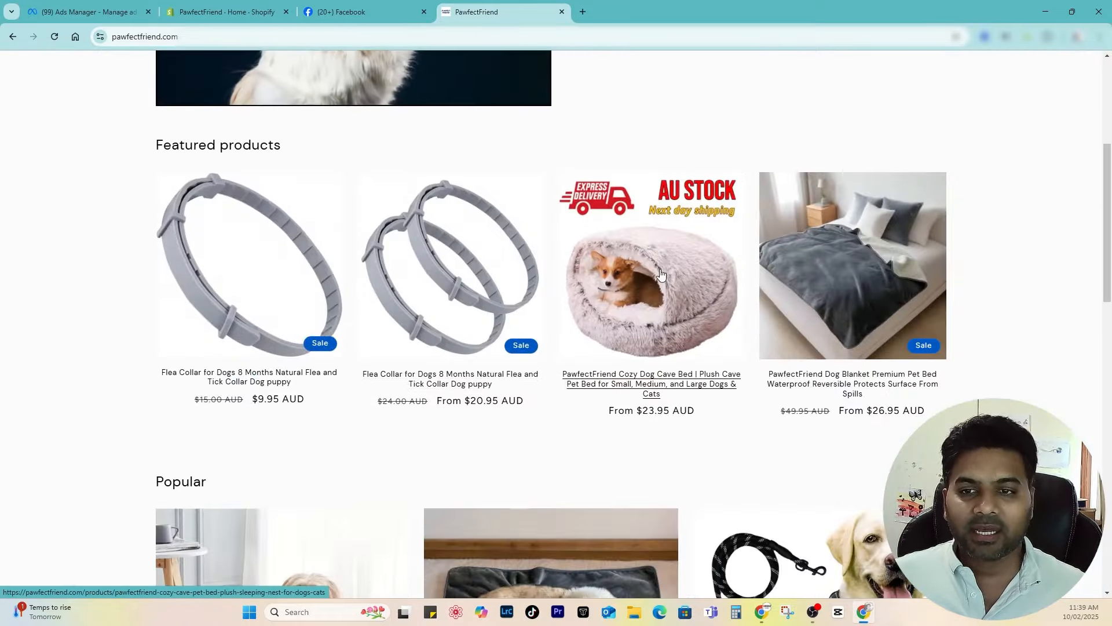
Step: Open the Cozy Dog Cave Bed, then view the Night Reflective harness page ($45.00 AUD)
left_click(662, 274)
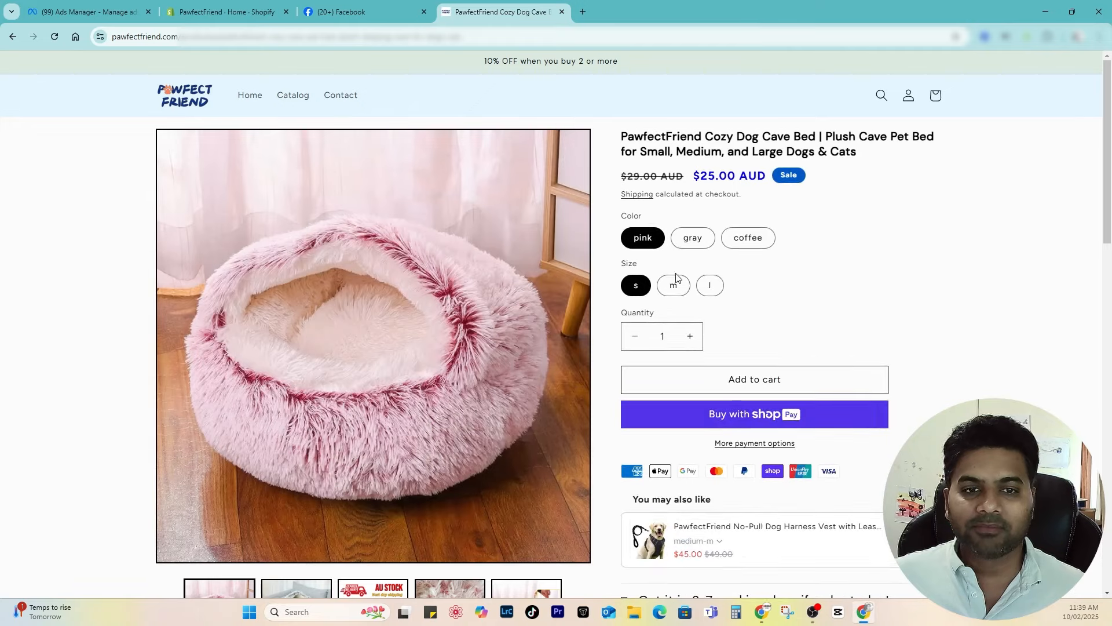
scroll(727, 231, "down", 12)
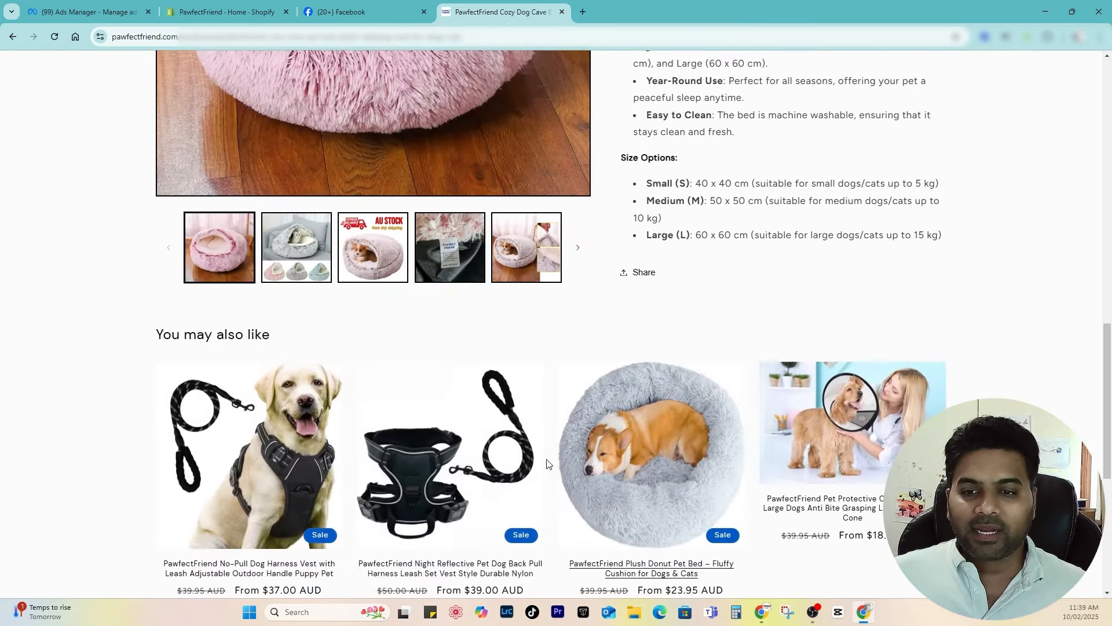
left_click(547, 463)
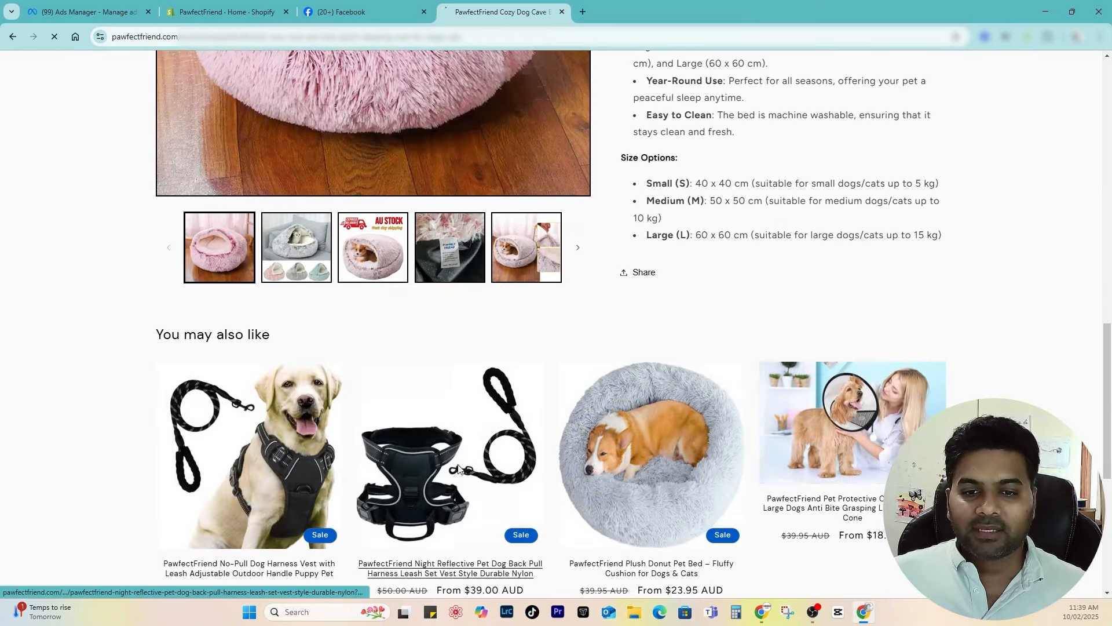
scroll(510, 292, "down", 5)
scroll(509, 292, "down", 7)
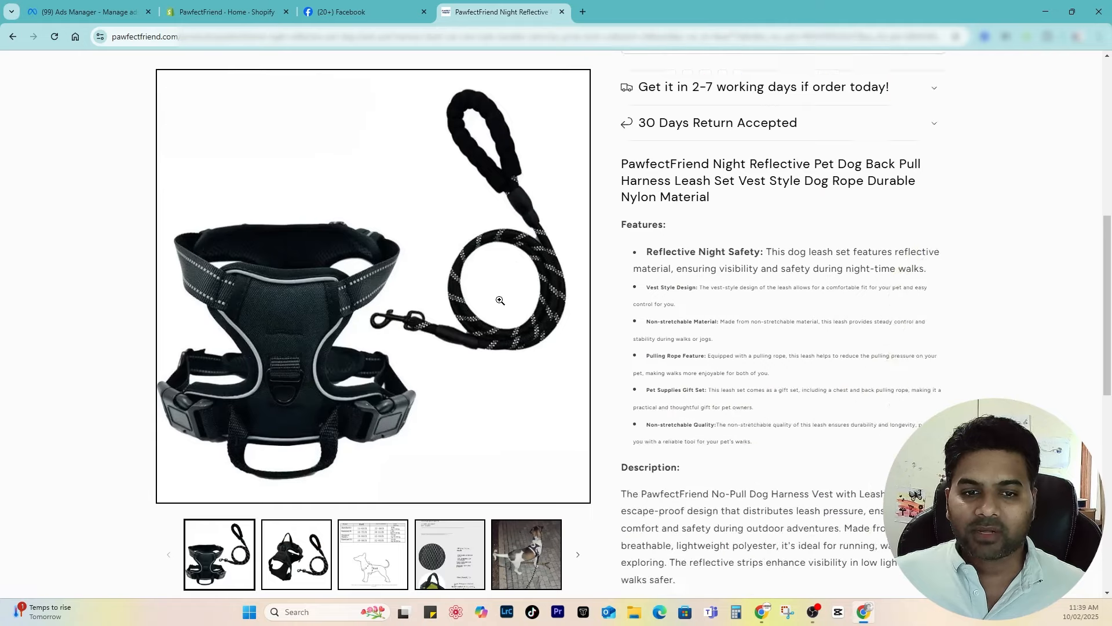
scroll(499, 294, "up", 12)
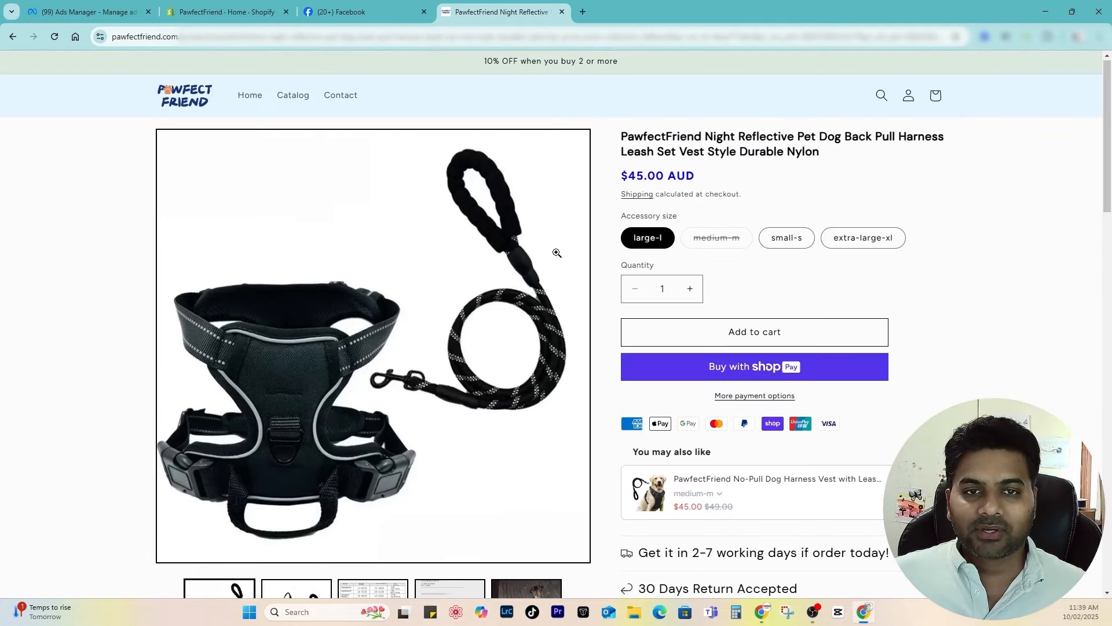
scroll(526, 326, "down", 6)
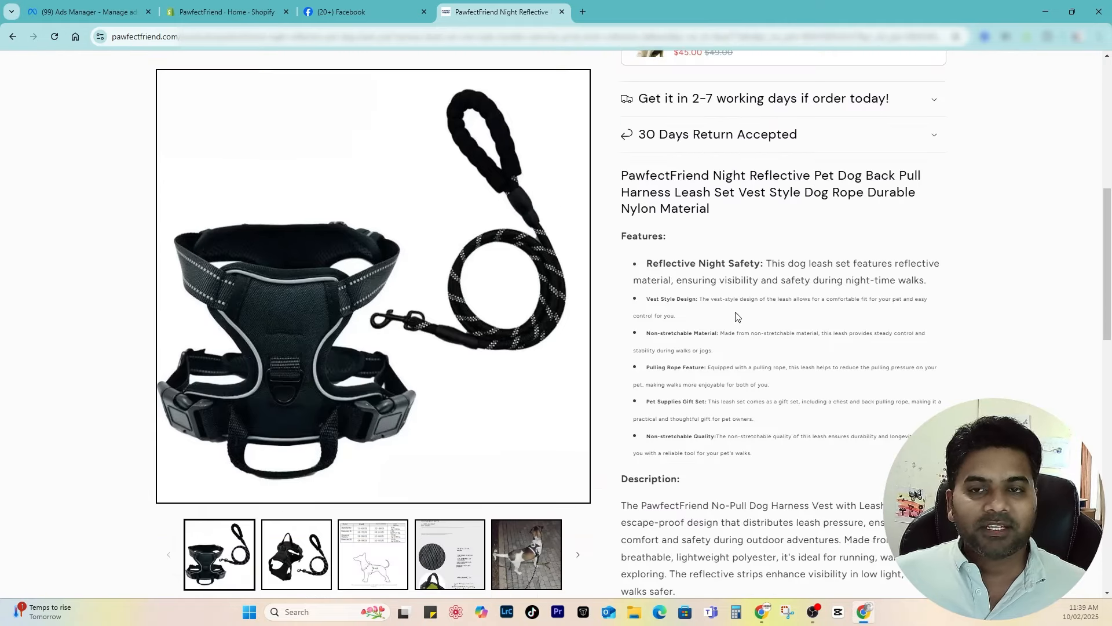
scroll(737, 316, "down", 4)
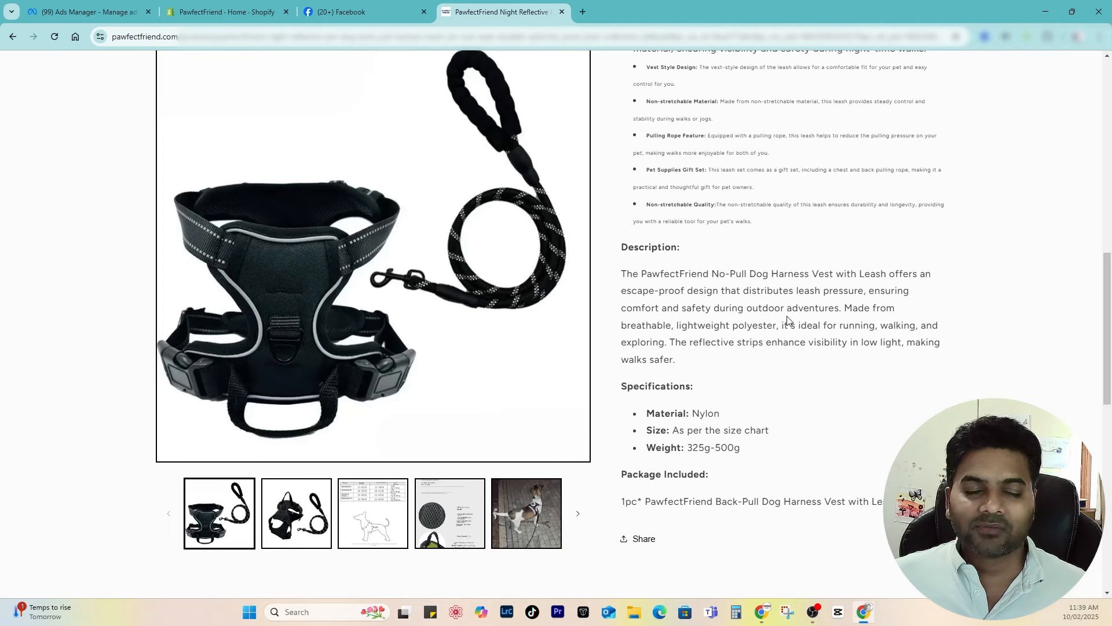
scroll(505, 248, "up", 10)
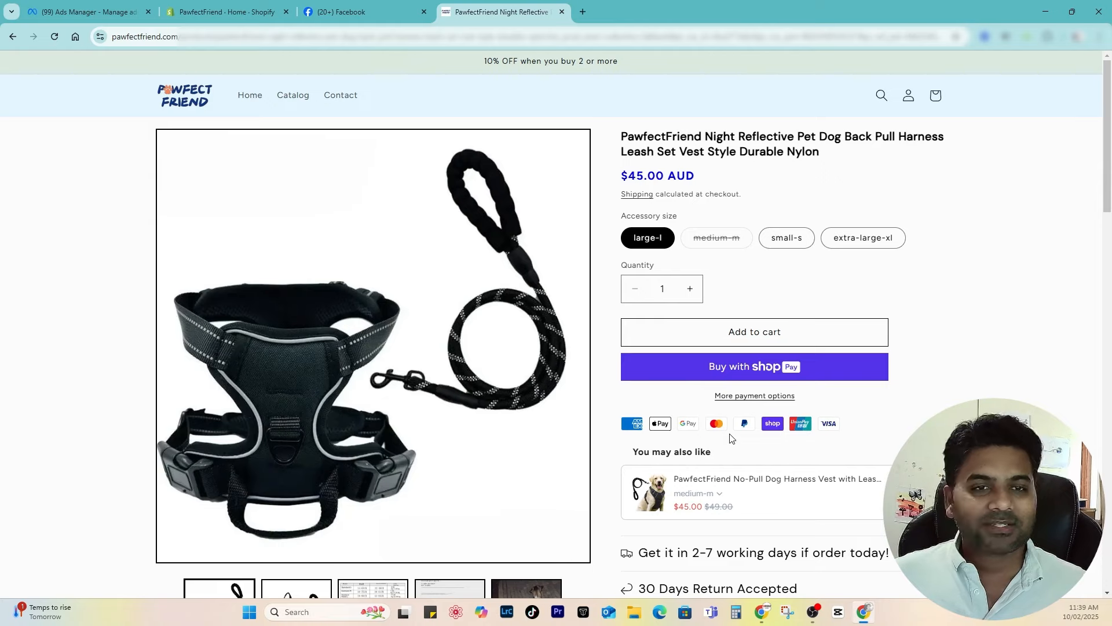
Step: In the admin, view all recommended sales channels and go to the Shopify App Store
left_click(263, 16)
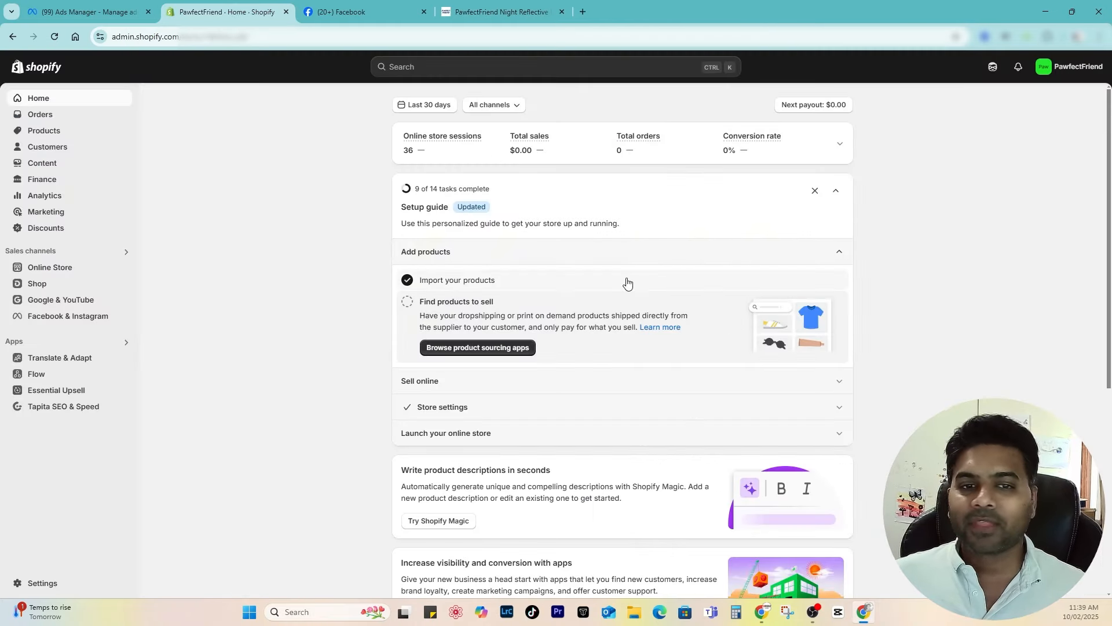
left_click(23, 252)
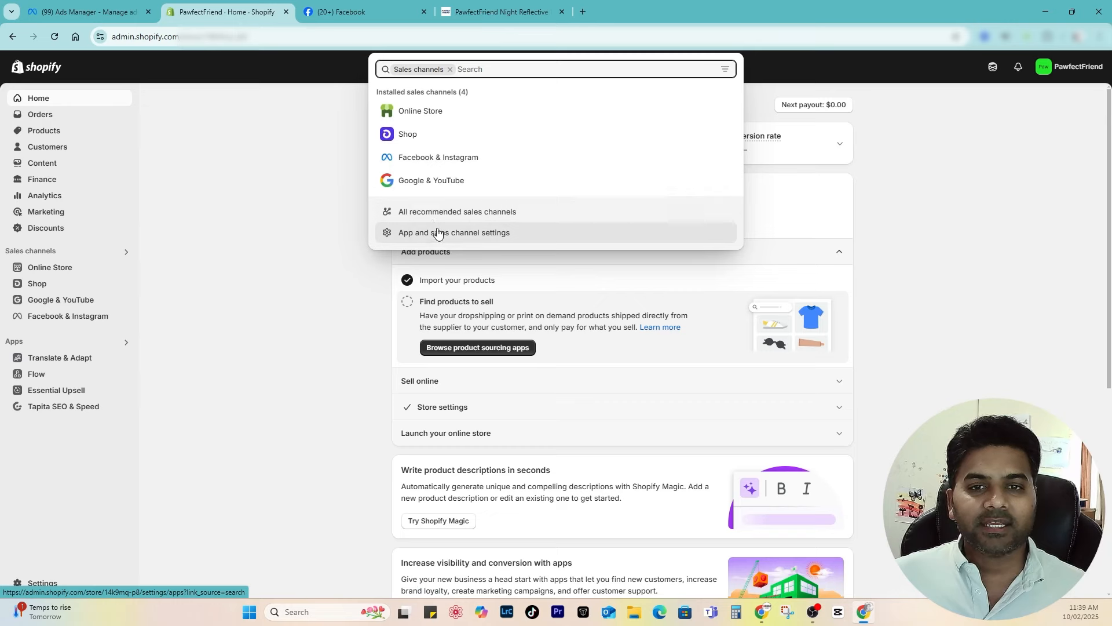
left_click(492, 212)
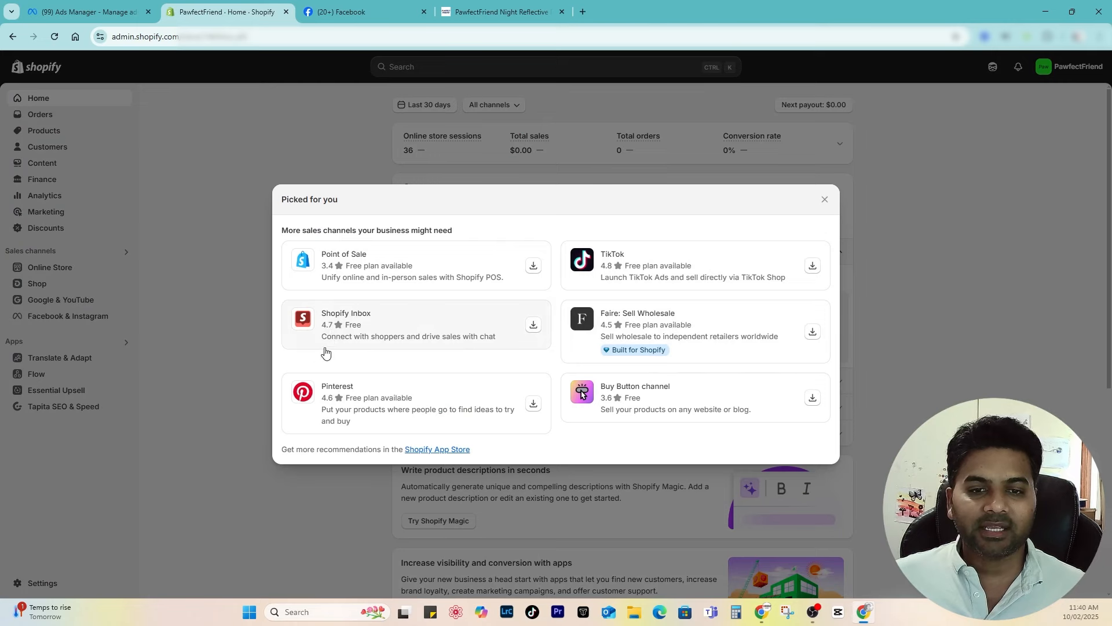
left_click(421, 449)
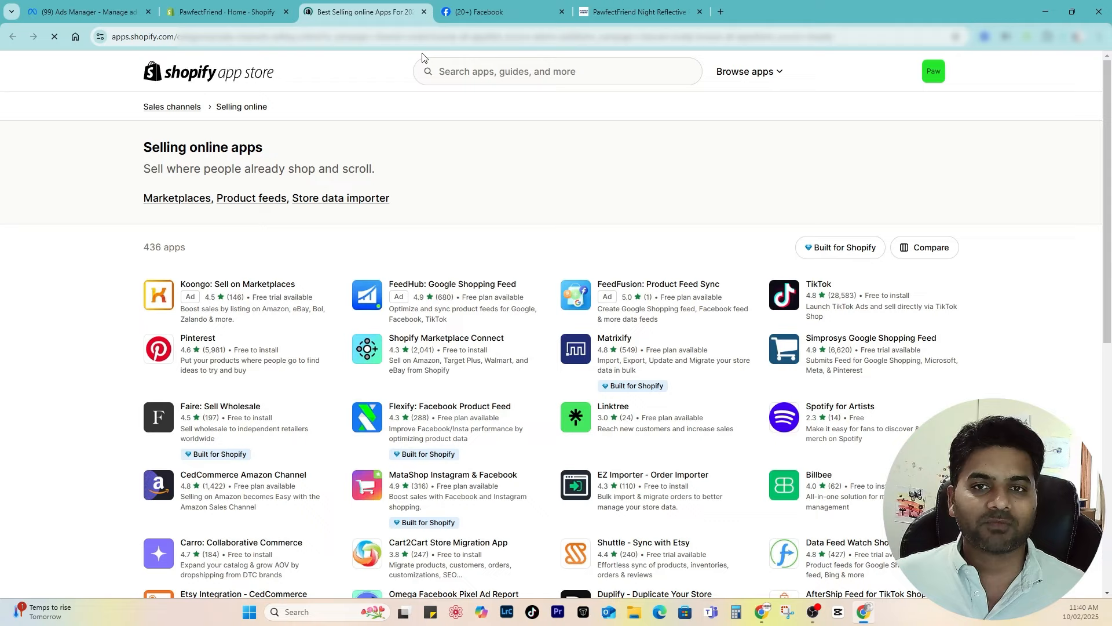
Step: Search the App Store for 'facebook and instagram', then close that tab and the recommendations dialog
left_click(486, 67)
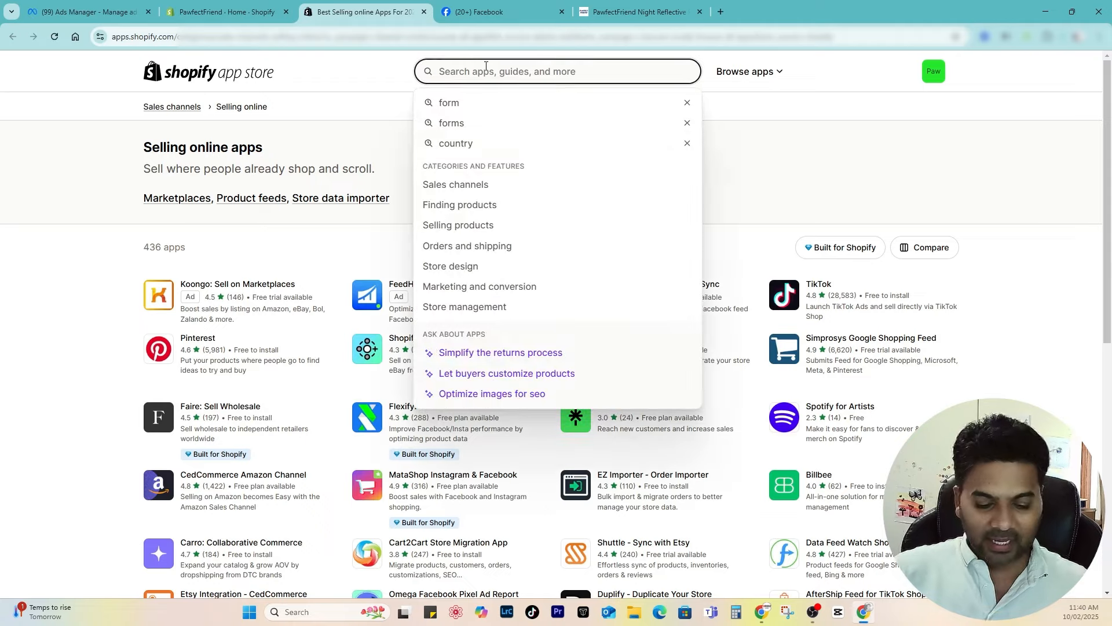
type("facebook and instagram")
key("Return")
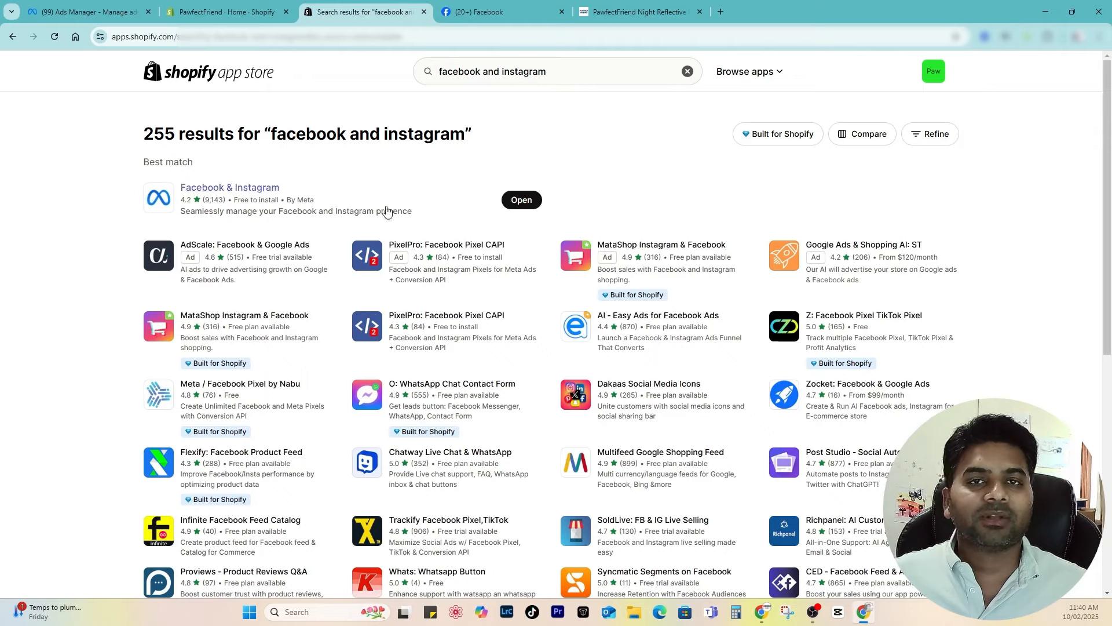
left_click(249, 12)
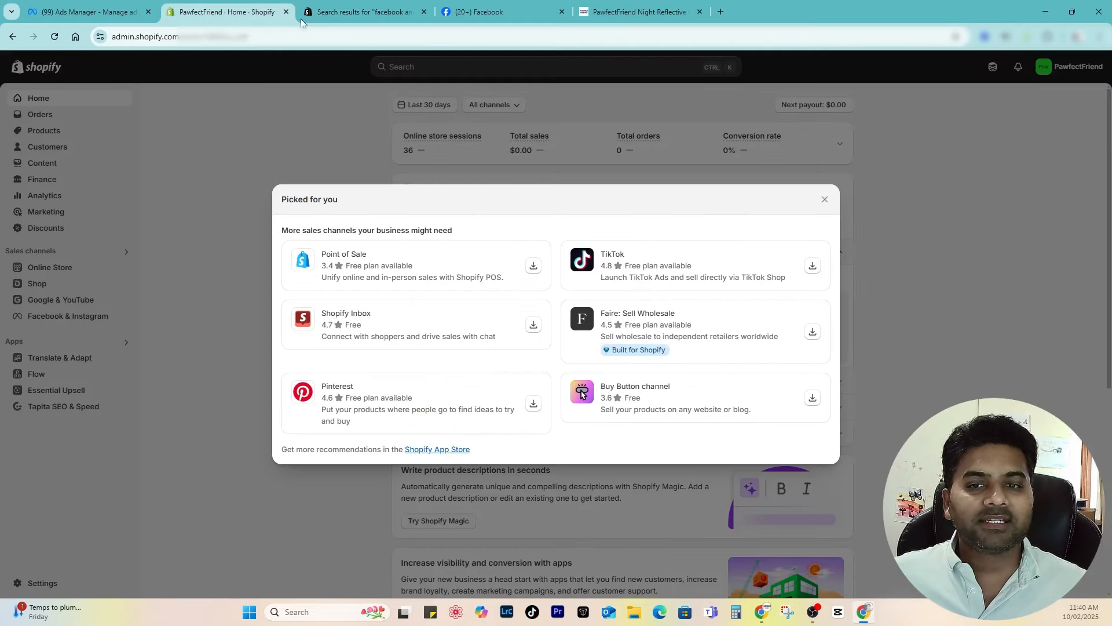
left_click(424, 12)
left_click(191, 261)
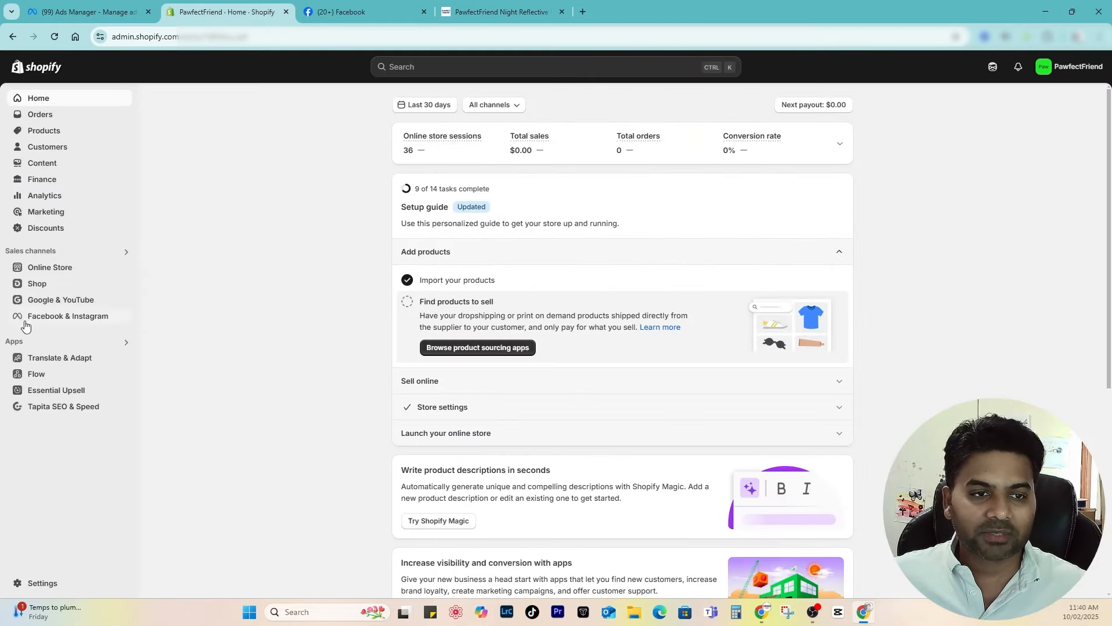
Step: Open the Facebook & Instagram sales channel and begin setting up the shop
left_click(26, 253)
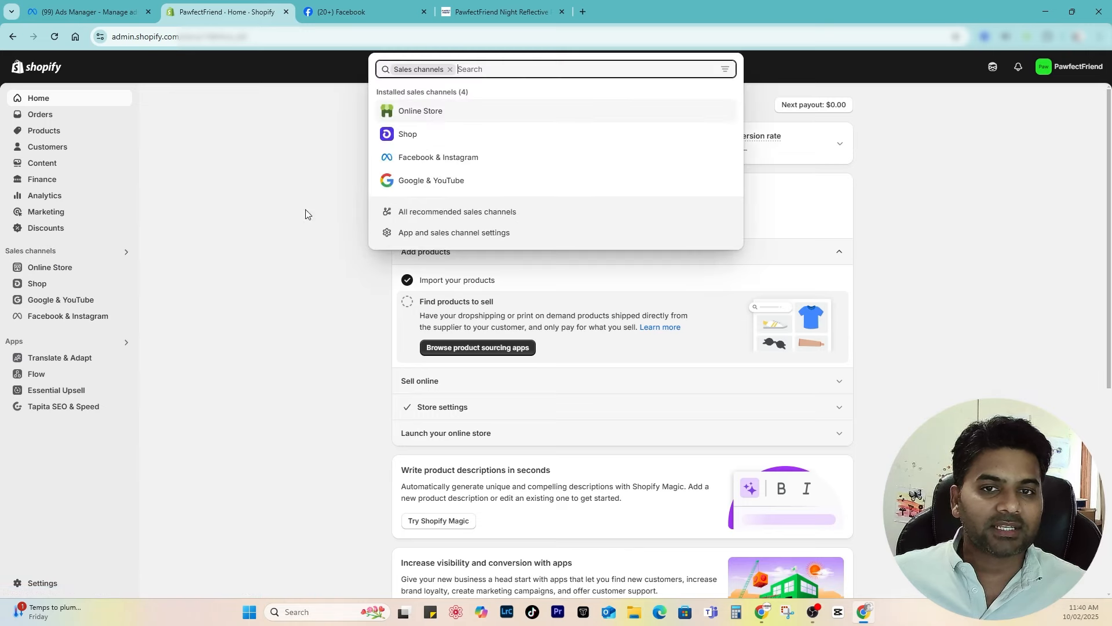
left_click(421, 157)
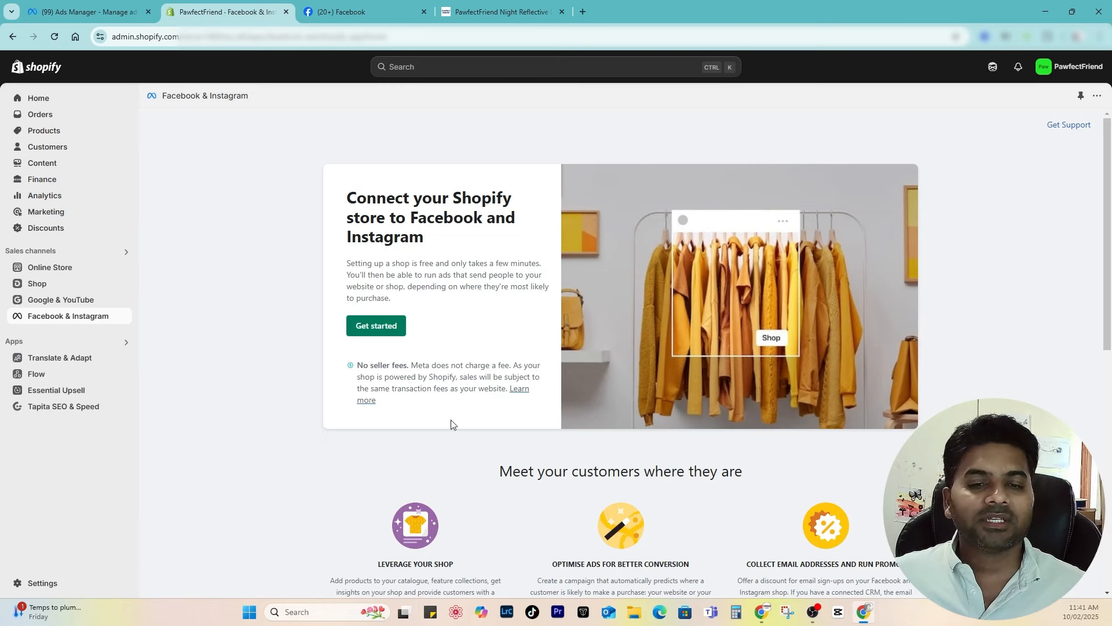
left_click(377, 327)
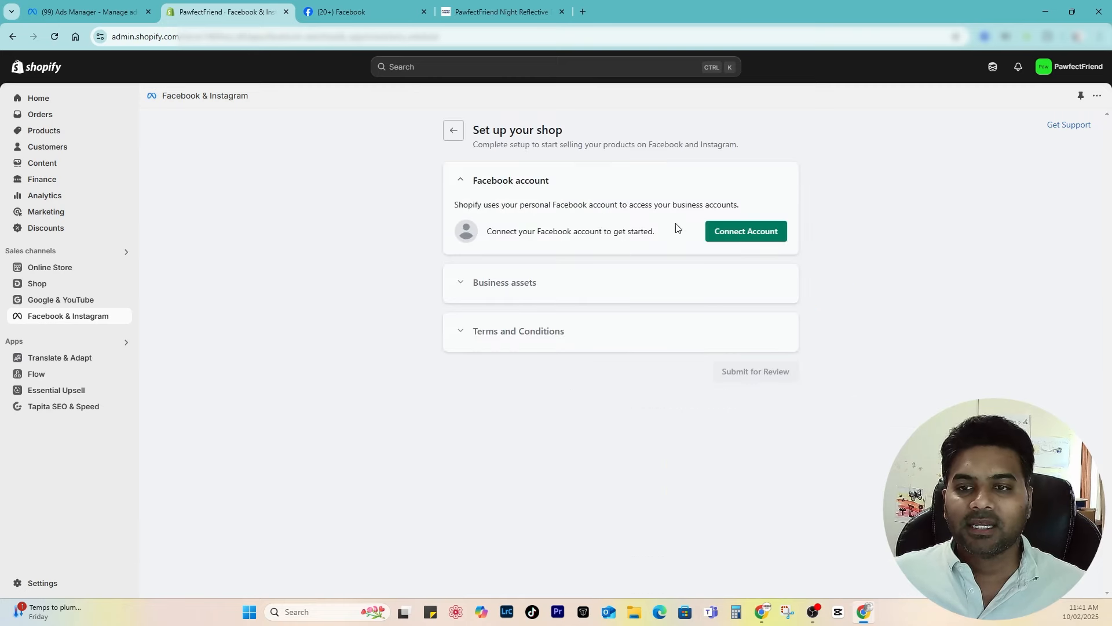
Step: Log in to Facebook and approve Shopify's access to connect the account
left_click(748, 235)
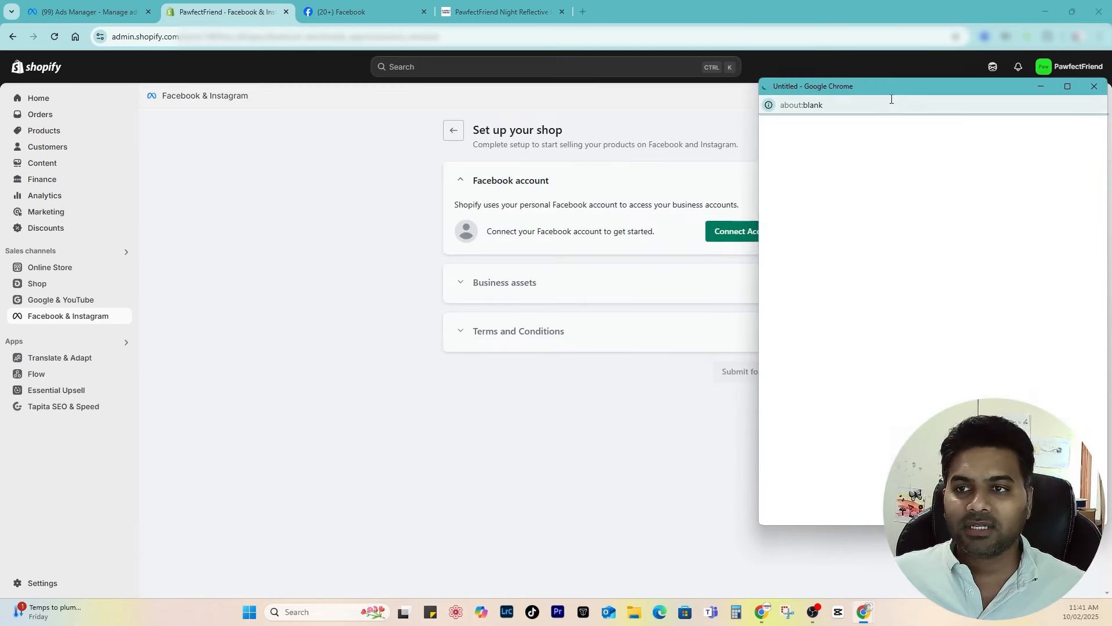
left_click_drag(901, 88, 529, 106)
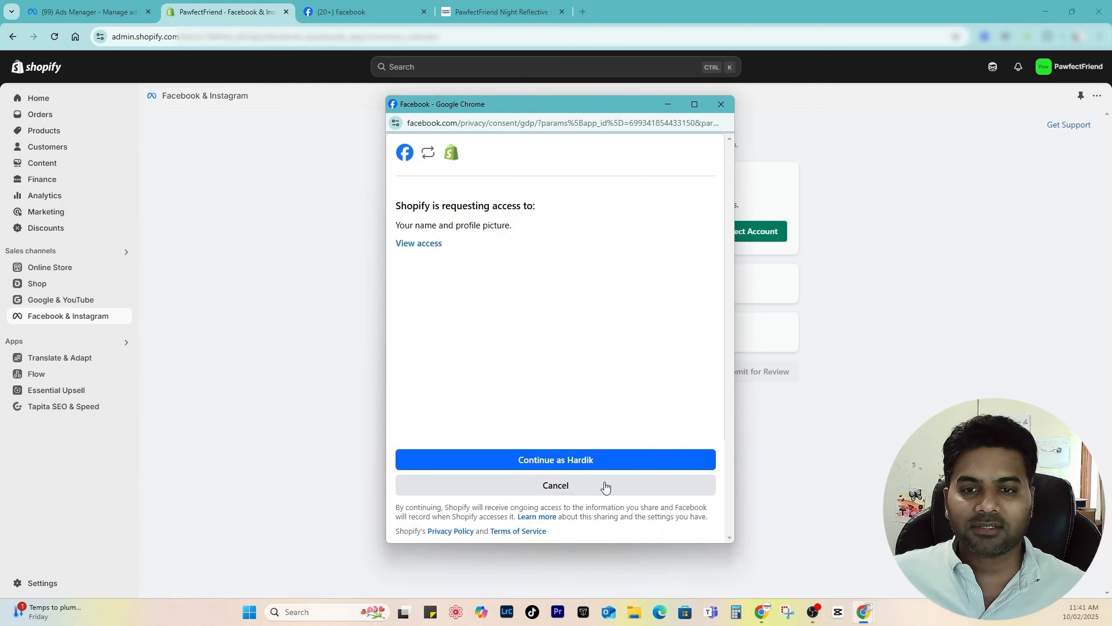
left_click(421, 250)
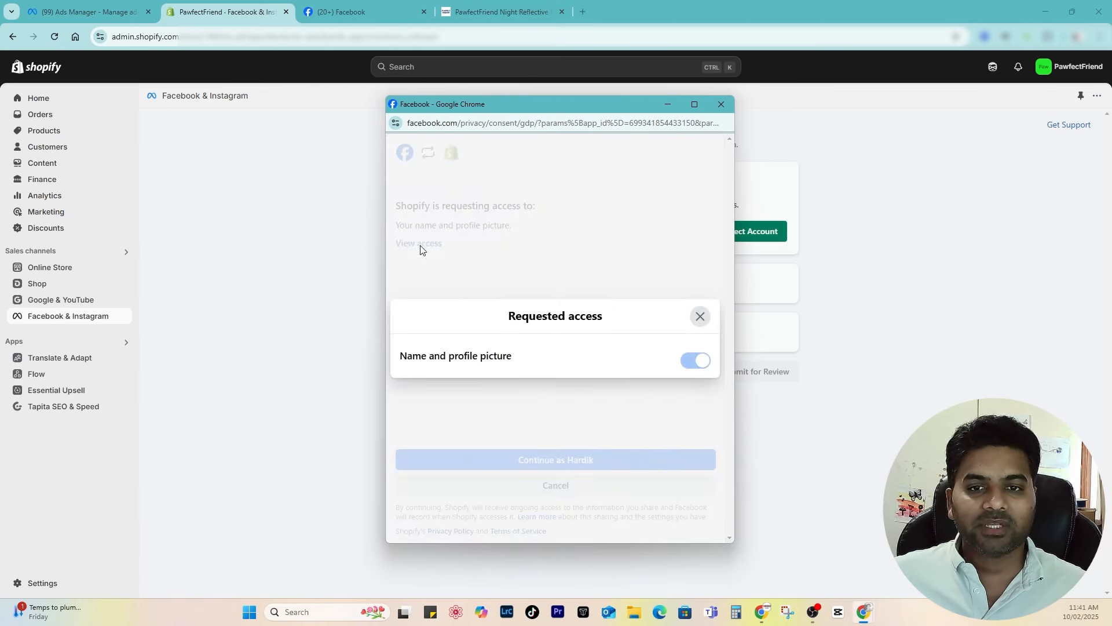
left_click(700, 316)
left_click(582, 461)
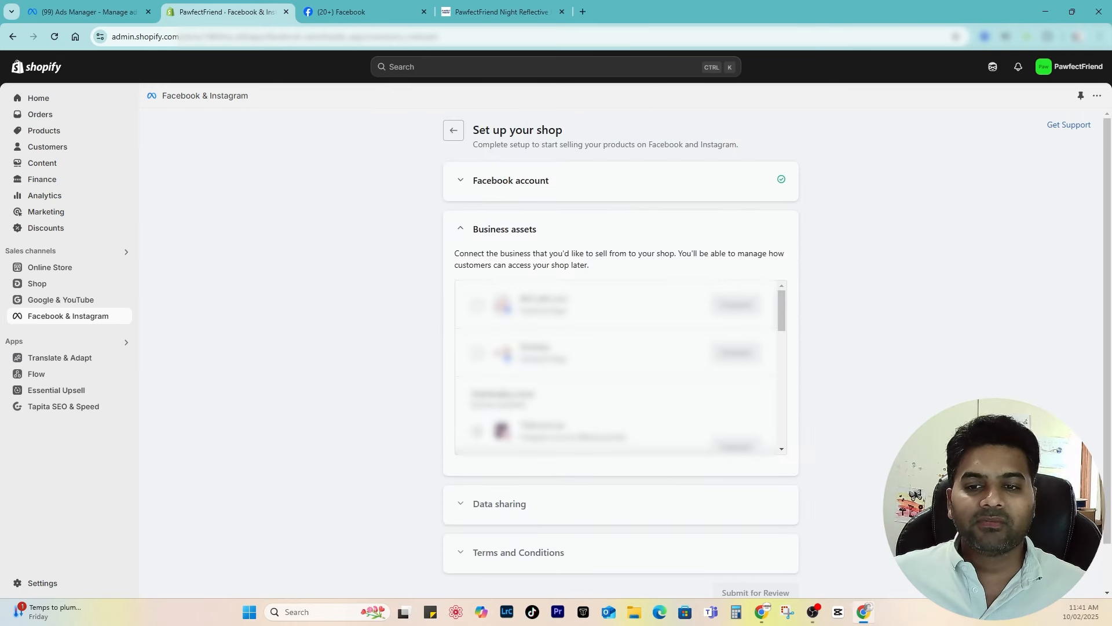
Step: Review the Business assets list and choose Create New for a Facebook Business Page
scroll(620, 365, "down", 2)
scroll(620, 365, "up", 2)
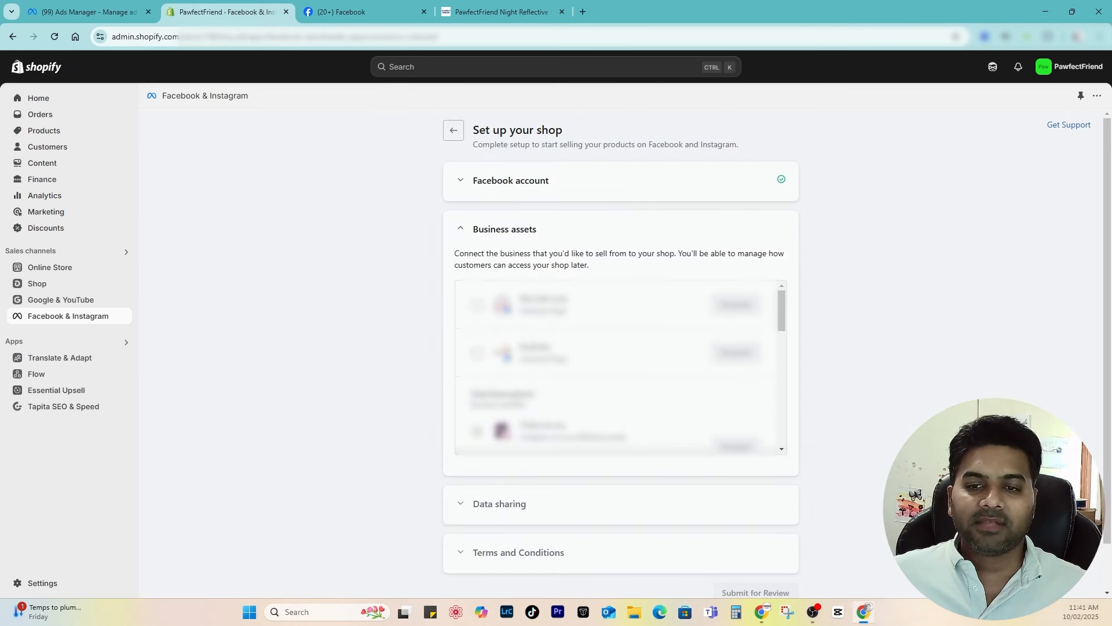
scroll(620, 365, "down", 4)
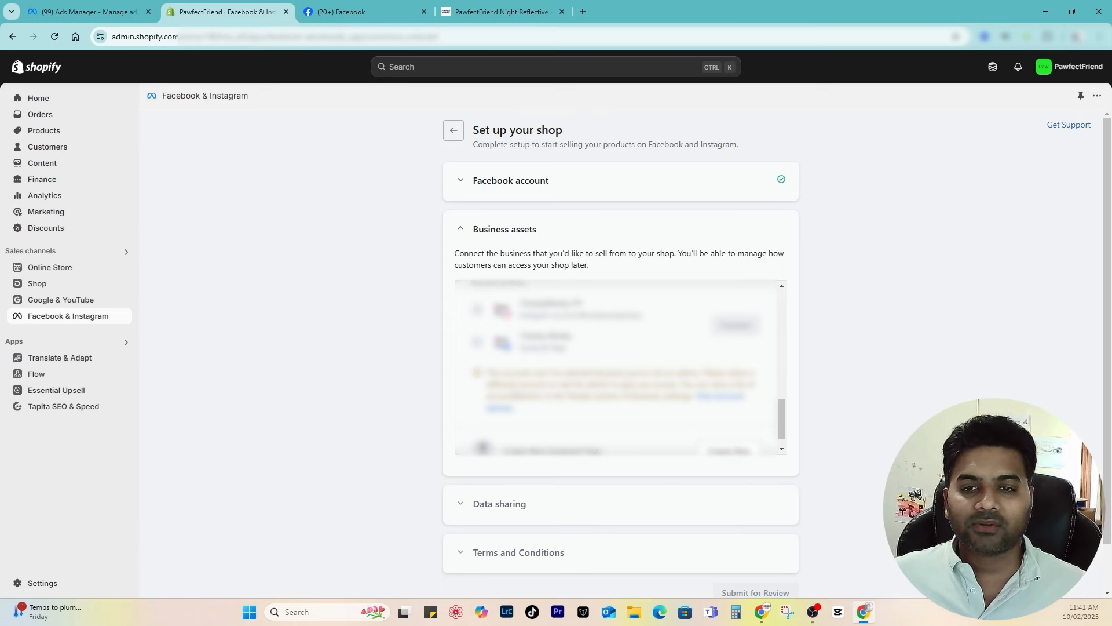
scroll(515, 393, "down", 1)
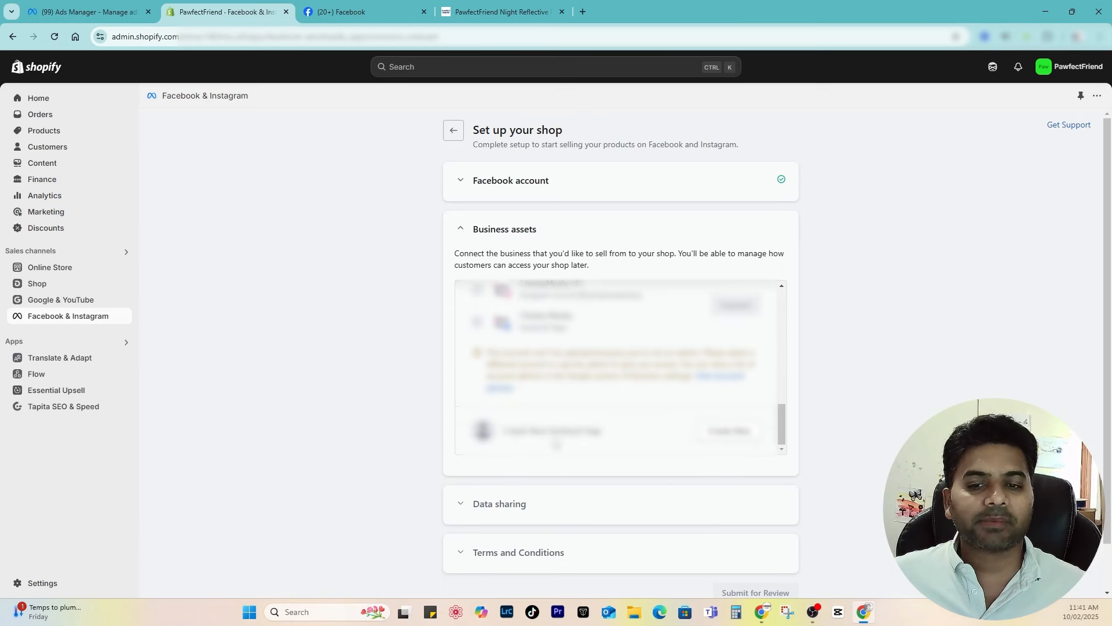
scroll(512, 443, "down", 1)
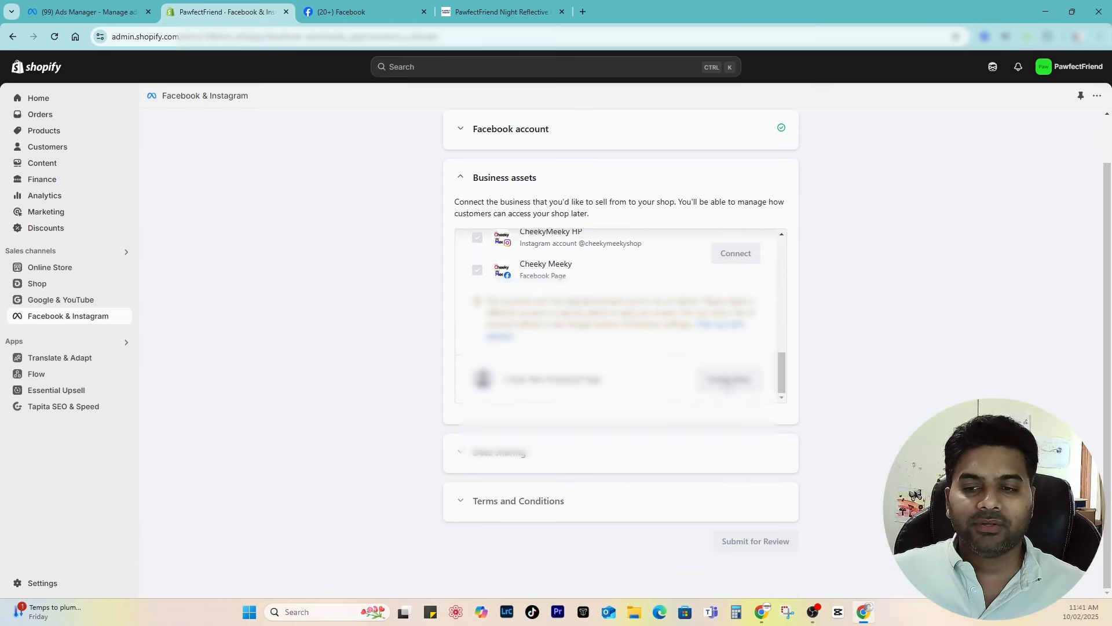
left_click(729, 379)
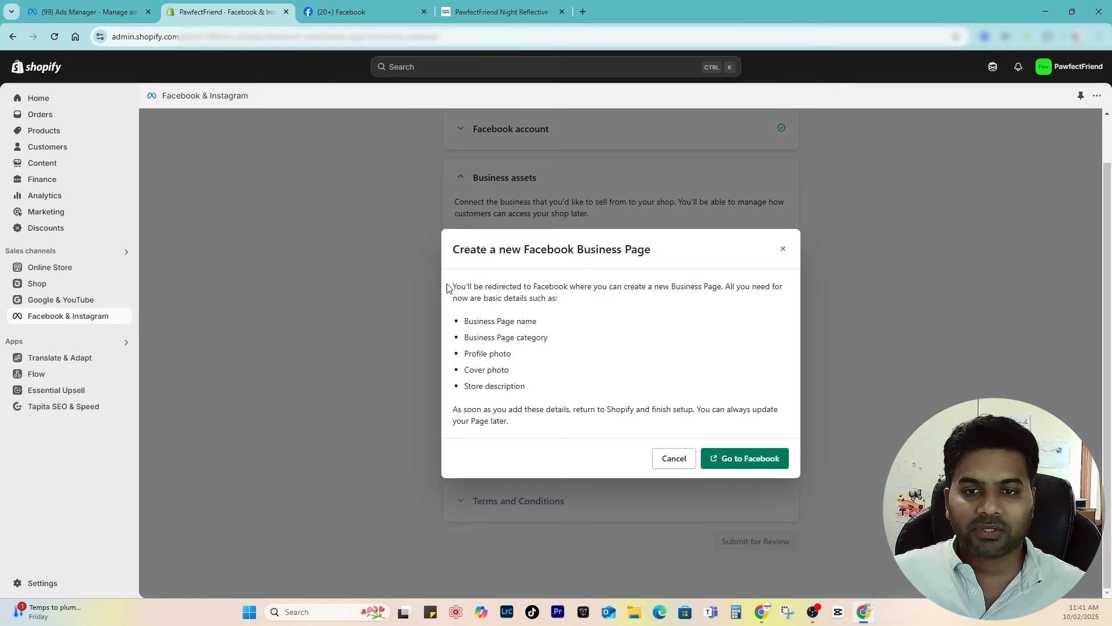
left_click_drag(447, 288, 594, 288)
left_click(637, 359)
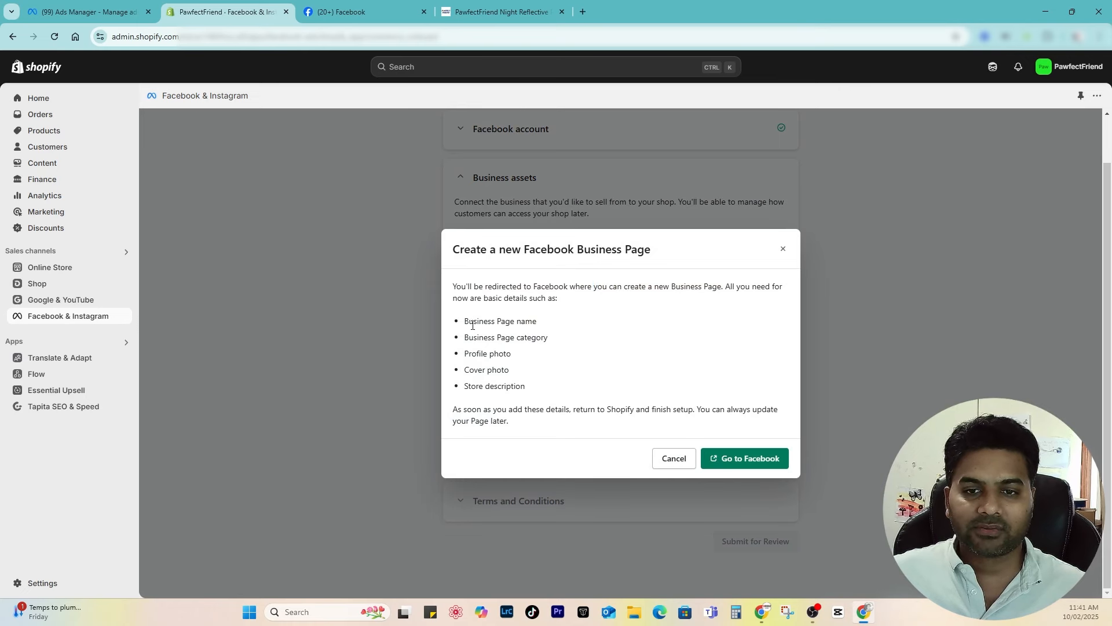
left_click_drag(465, 323, 448, 356)
left_click(510, 375)
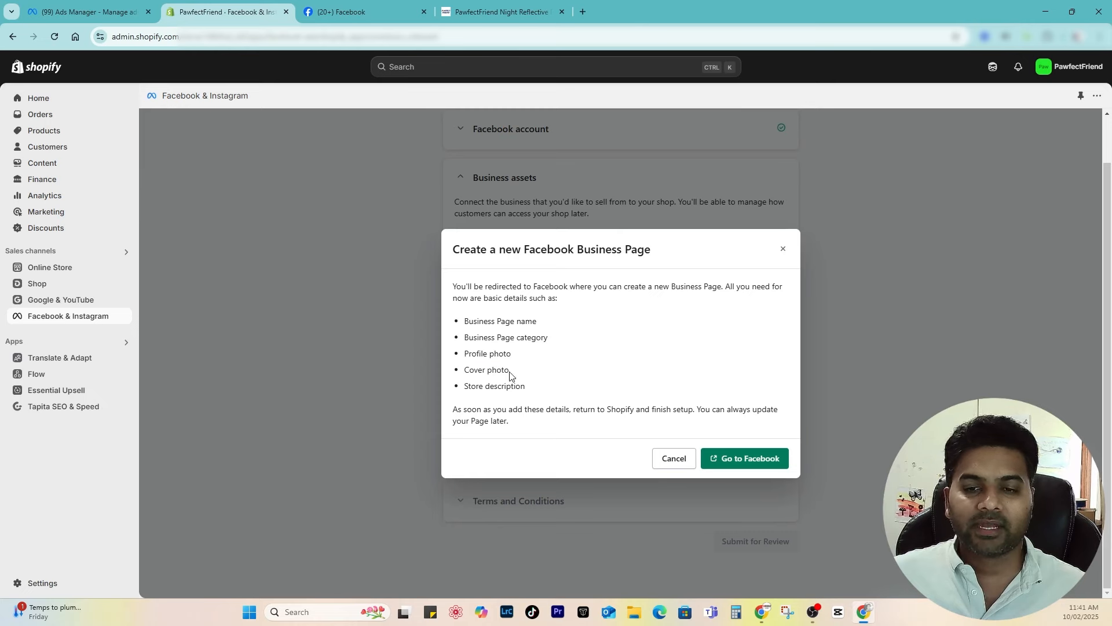
Step: Create the 'Pawfect Friend' Facebook Page in the Pet Supplies category with a pawfectfriend.com bio
left_click(743, 464)
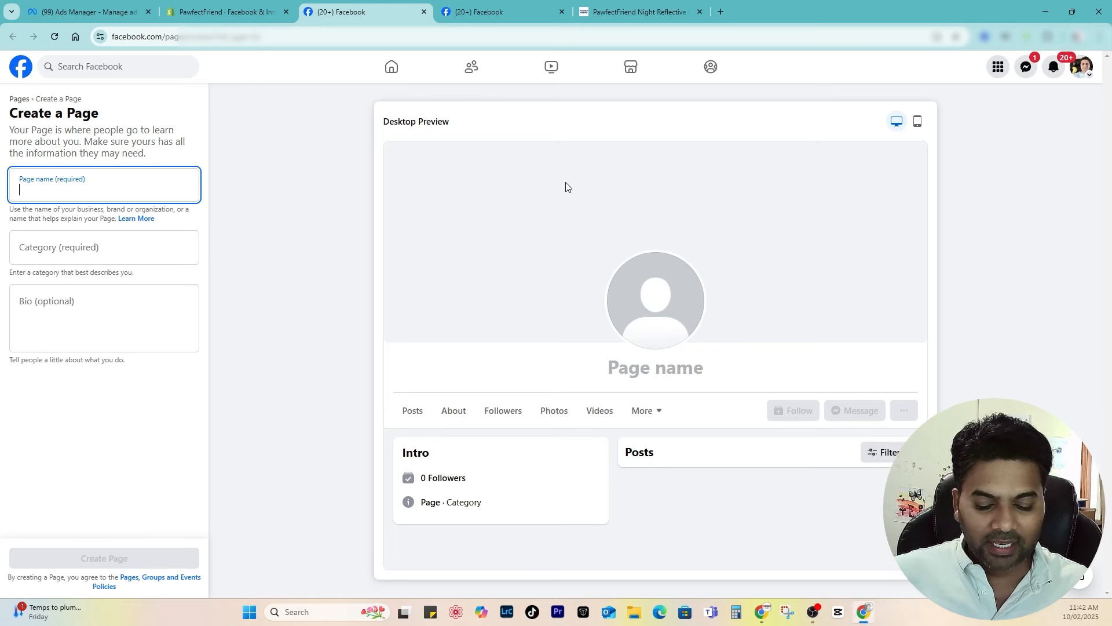
type("Pawfect Friend")
left_click(80, 256)
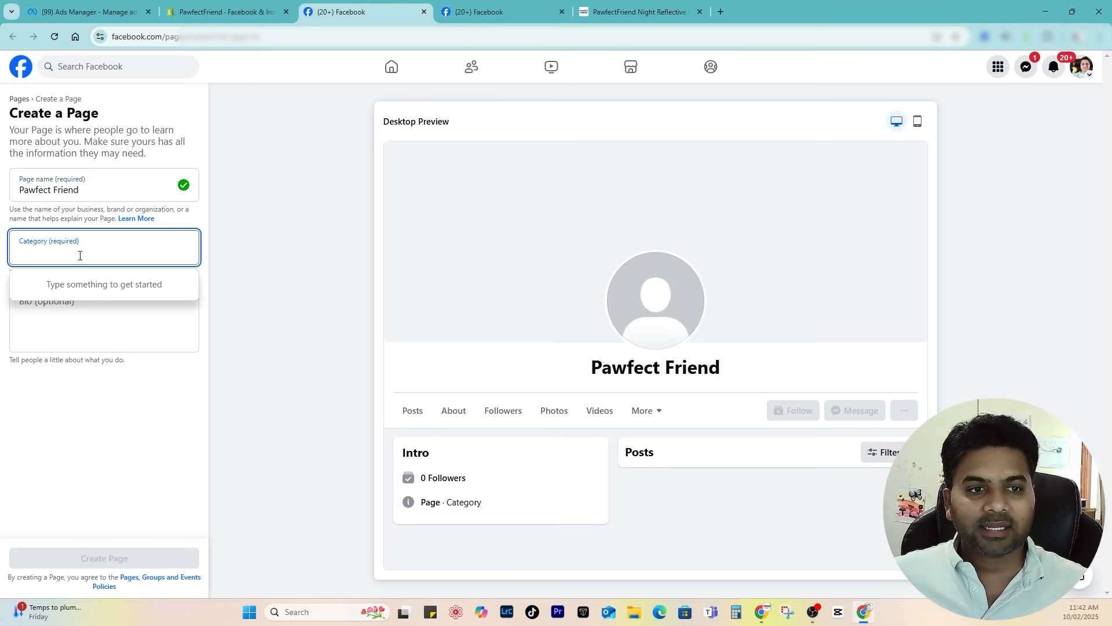
type("Dog")
left_click(57, 444)
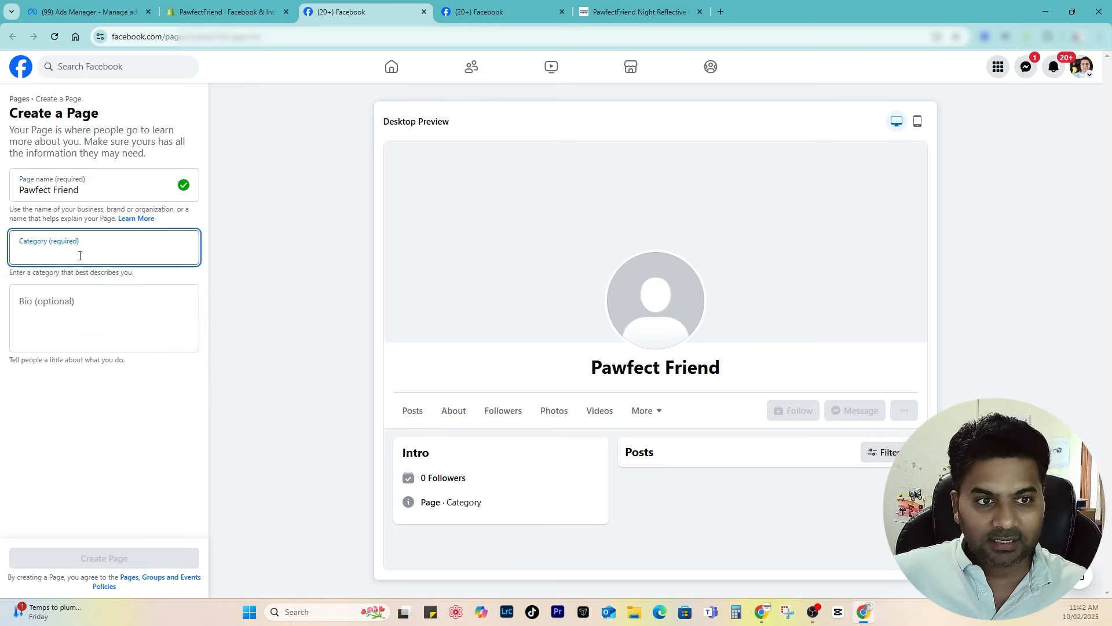
left_click(69, 329)
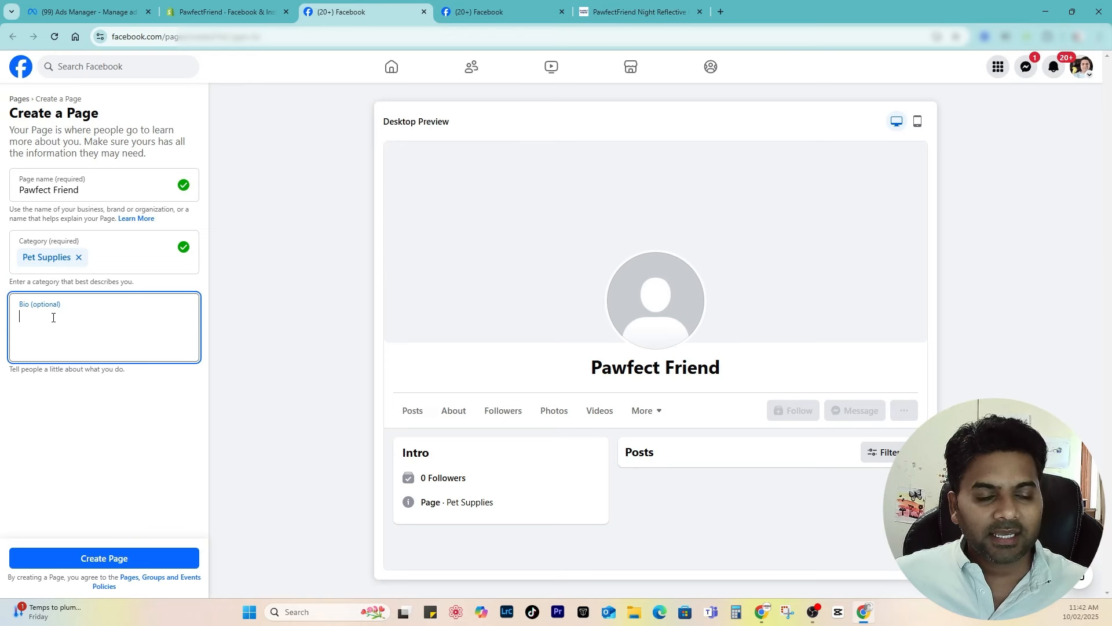
type("Pawfect Friend id")
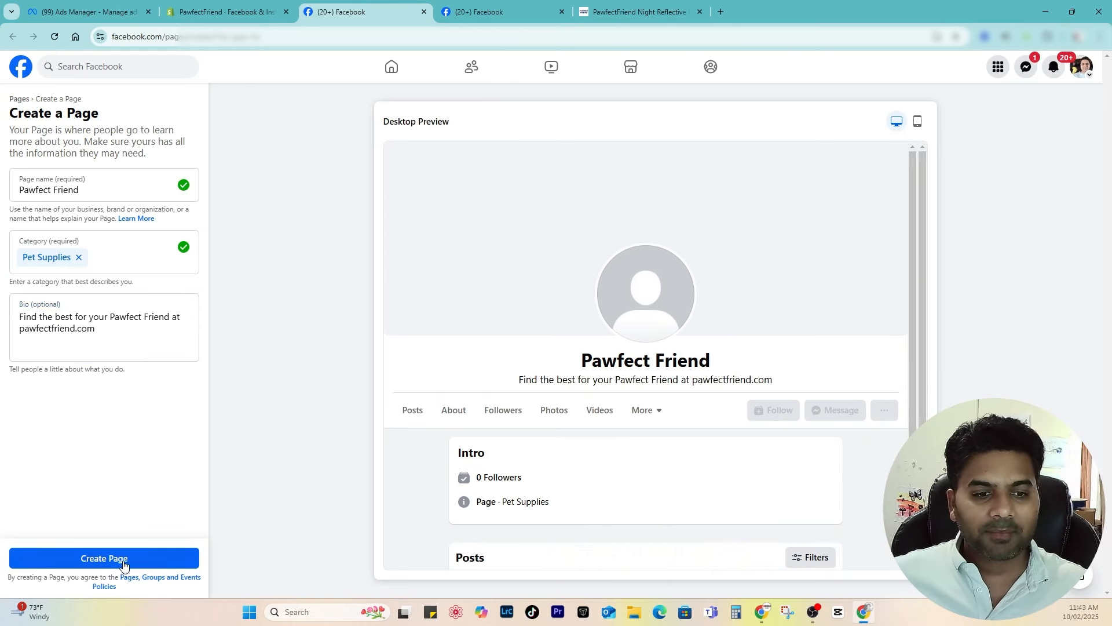
left_click(124, 559)
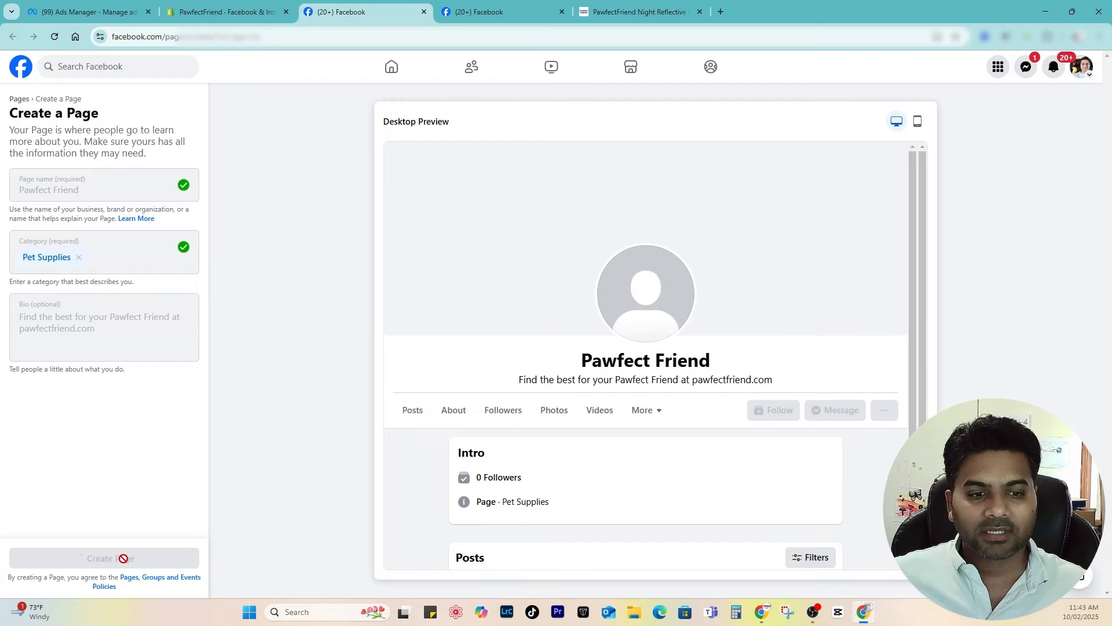
key("ctrl+Tab")
key("ctrl+Tab")
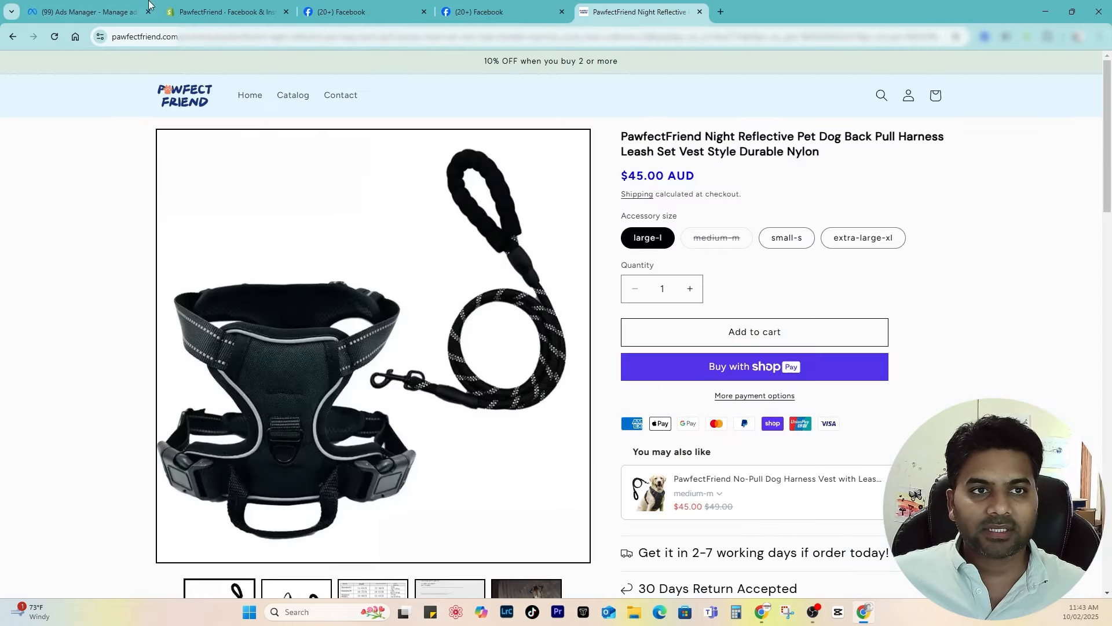
Step: Copy the storefront's web address and paste it as the Page's website
left_click(181, 100)
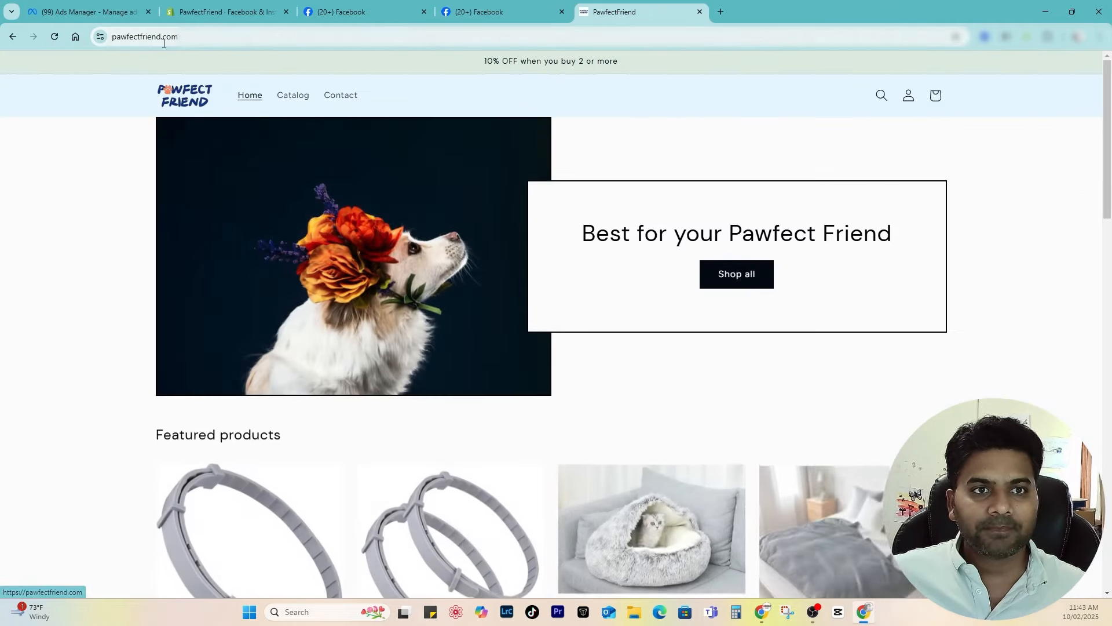
left_click(139, 37)
key("ctrl+c")
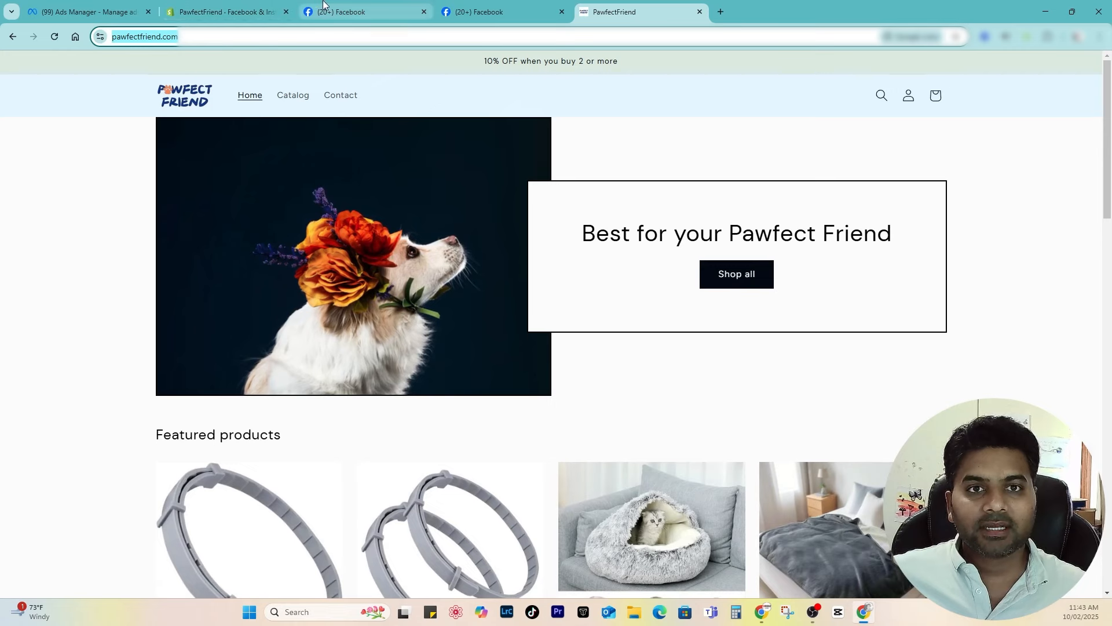
left_click(342, 12)
left_click(68, 203)
key("ctrl+v")
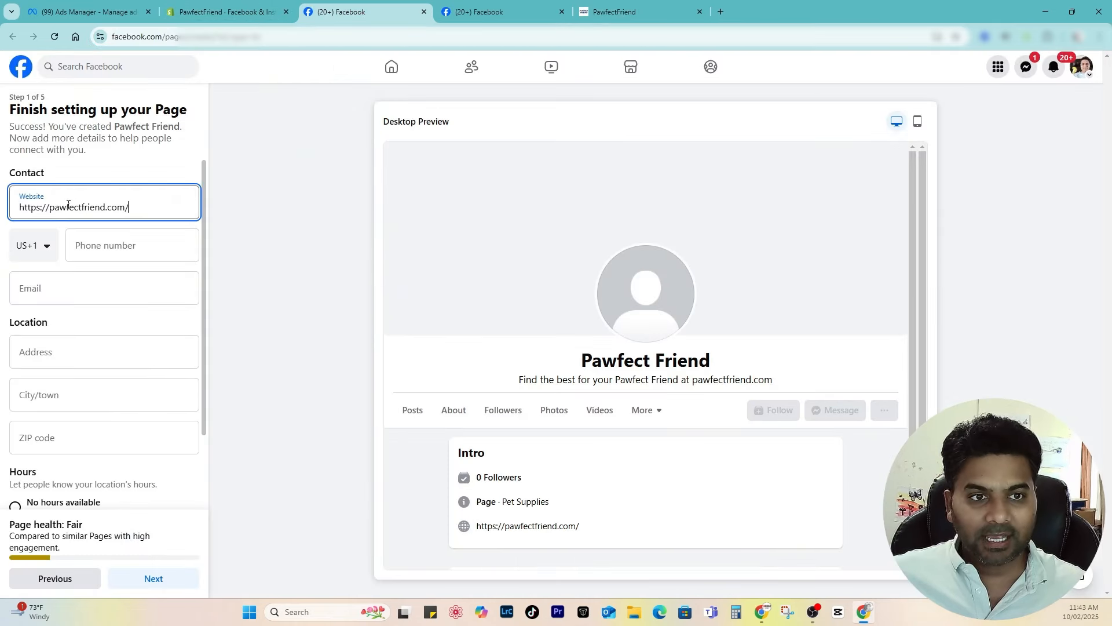
Step: Set phone code Australia +61, enter a support e-mail at the store domain, mark Always open, and continue
left_click(36, 254)
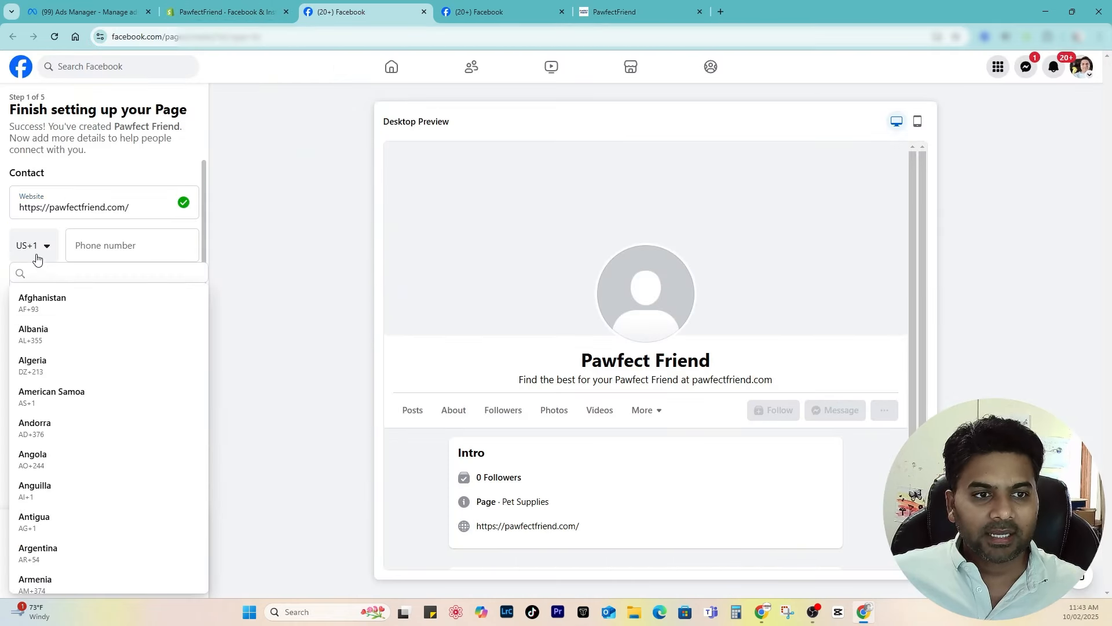
type("aust")
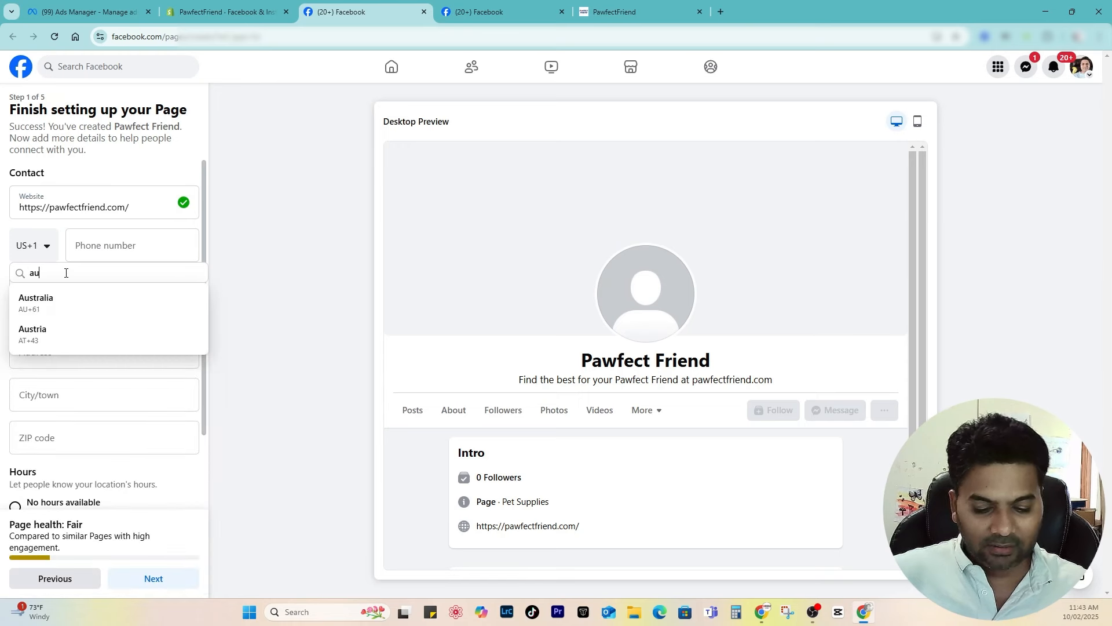
left_click(69, 300)
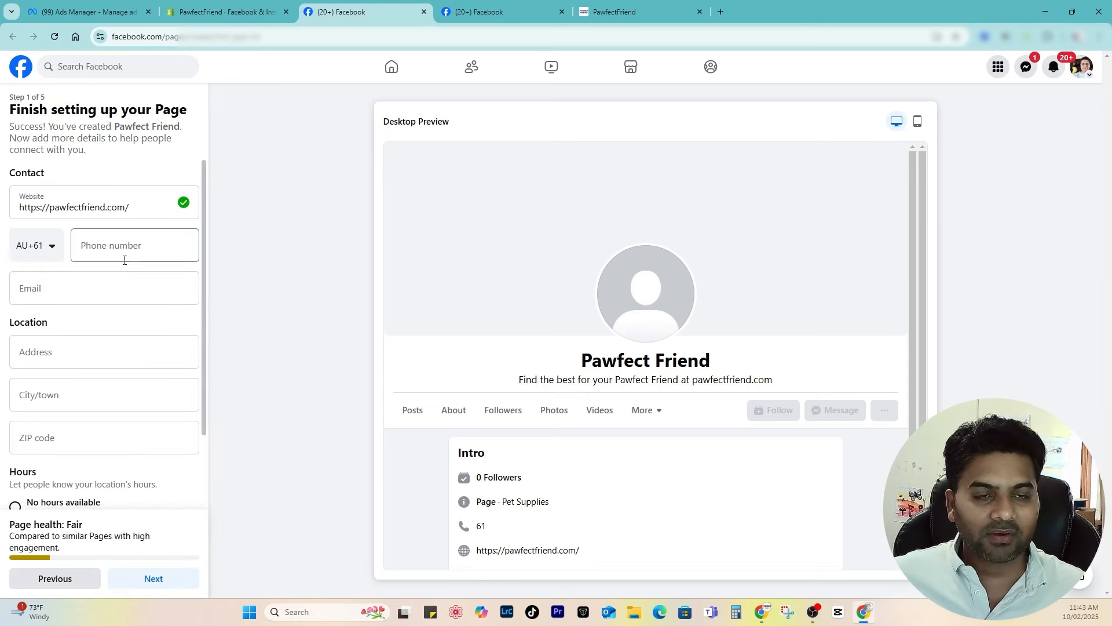
left_click(110, 292)
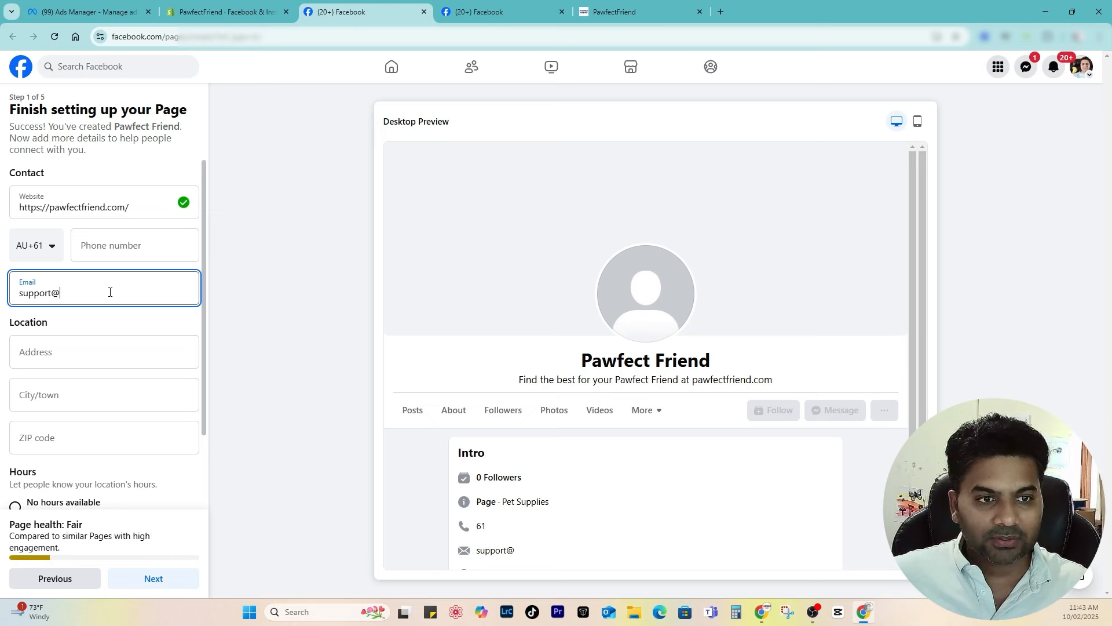
key("ctrl+v")
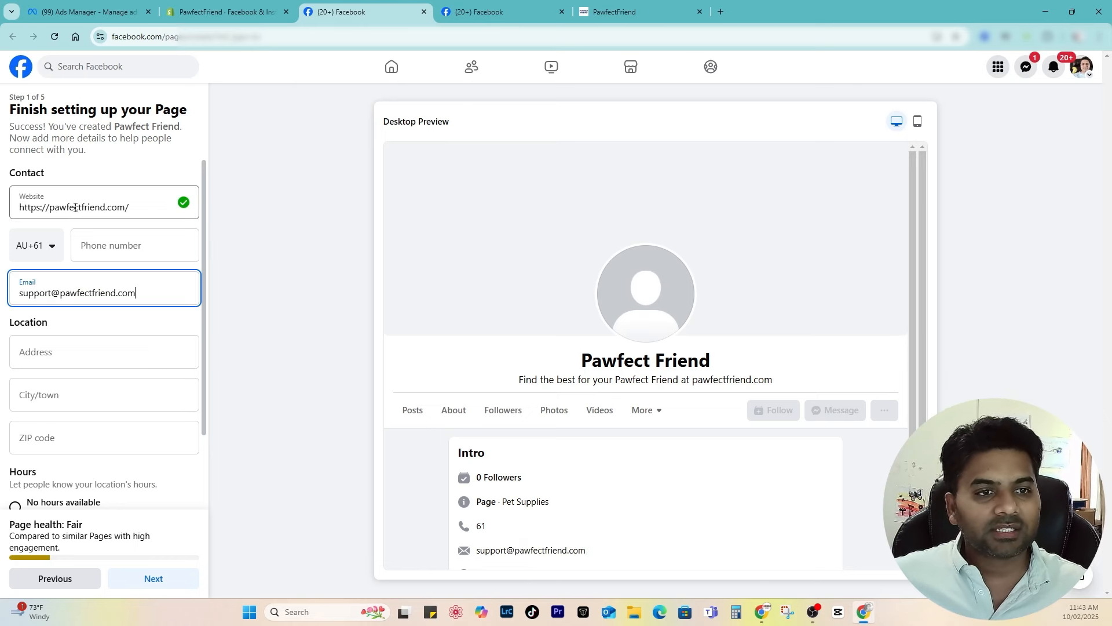
scroll(74, 339, "down", 2)
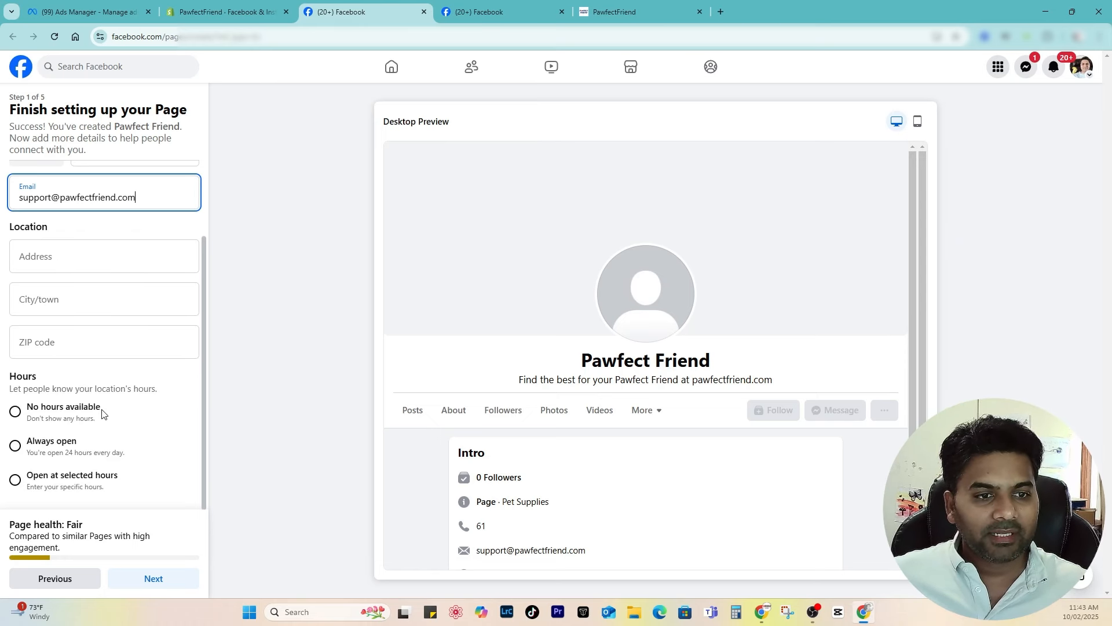
left_click(16, 445)
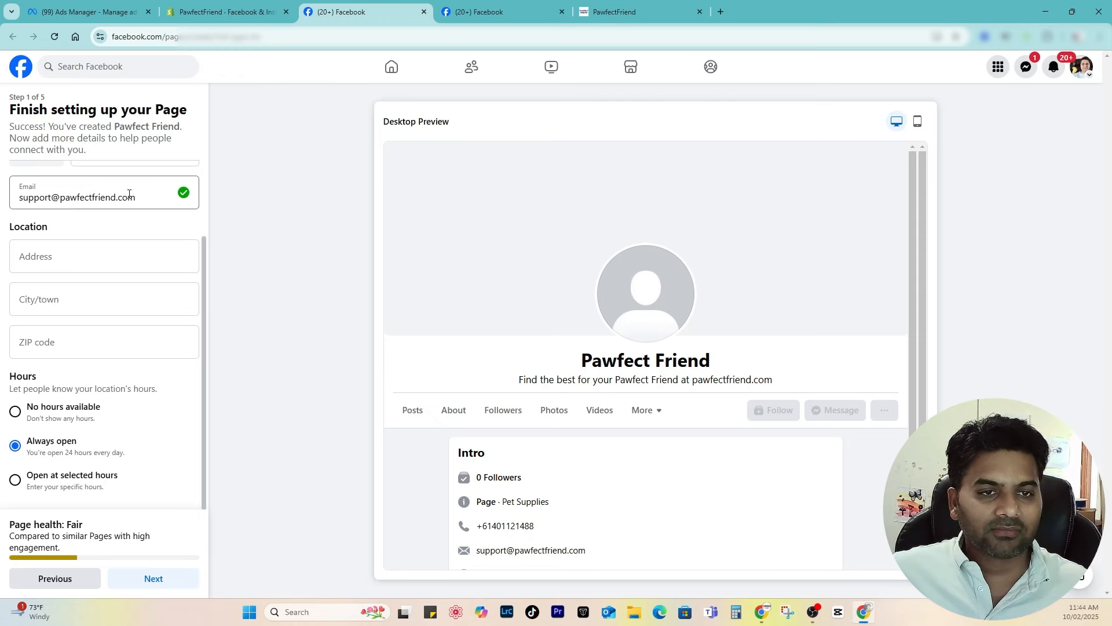
left_click(149, 580)
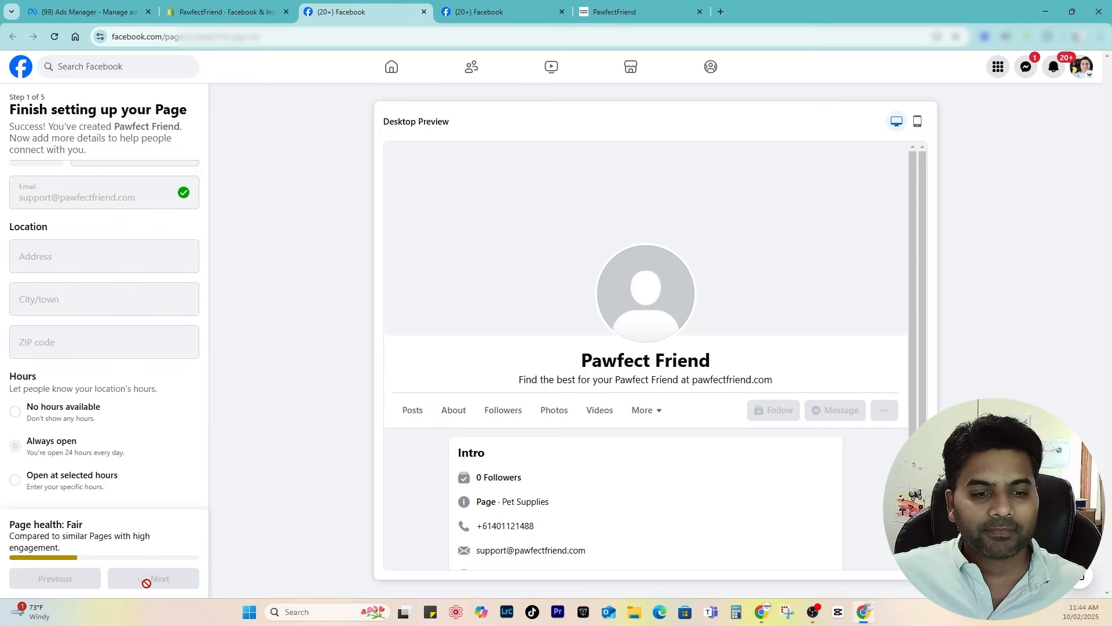
Step: Set the PawfectFriend logo as profile picture and the dog-on-bed photo as cover
left_click(91, 191)
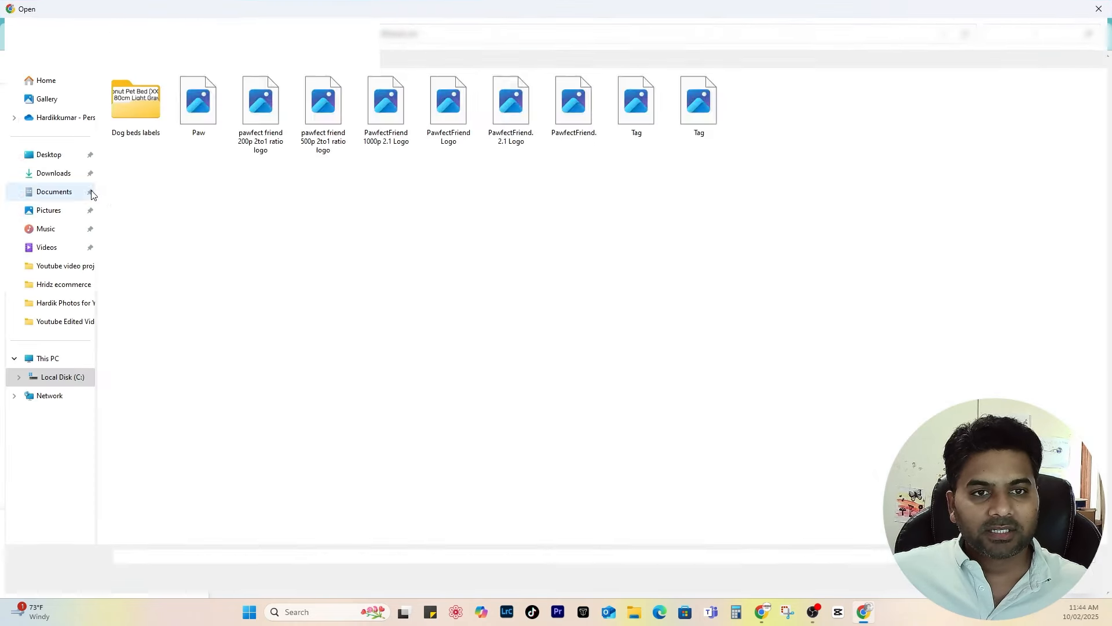
double_click(579, 122)
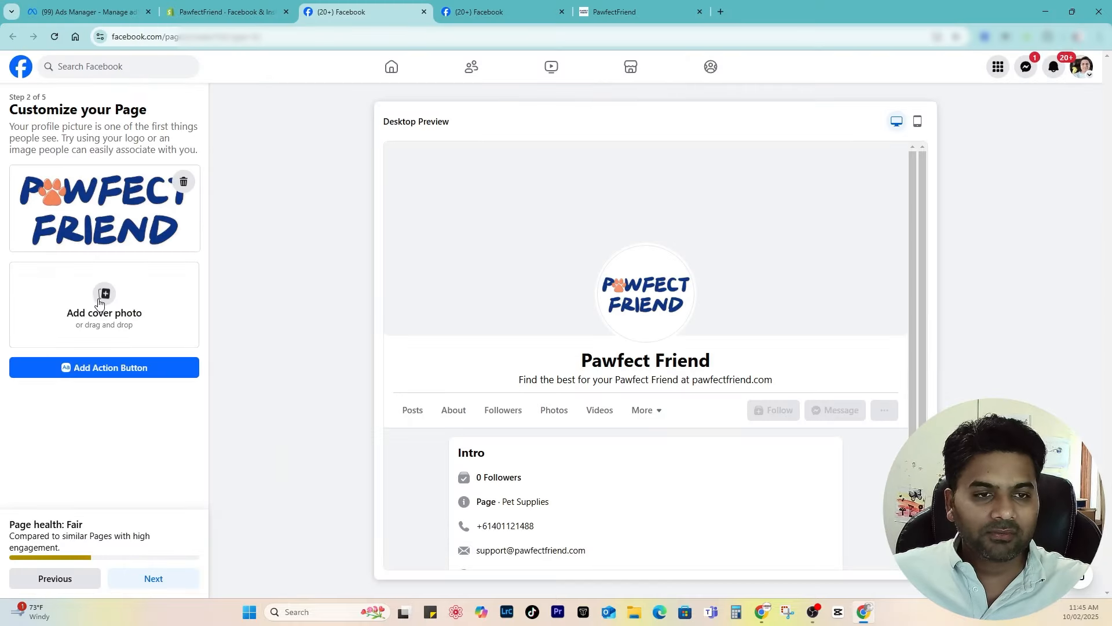
left_click(133, 343)
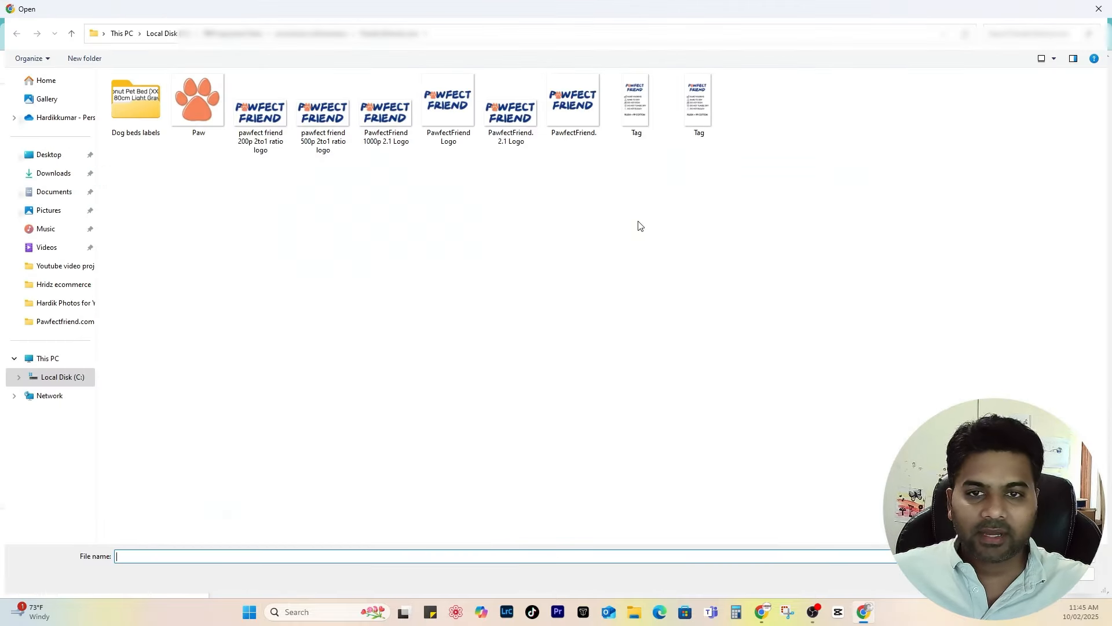
left_click(43, 178)
scroll(565, 263, "down", 20)
left_click(845, 464)
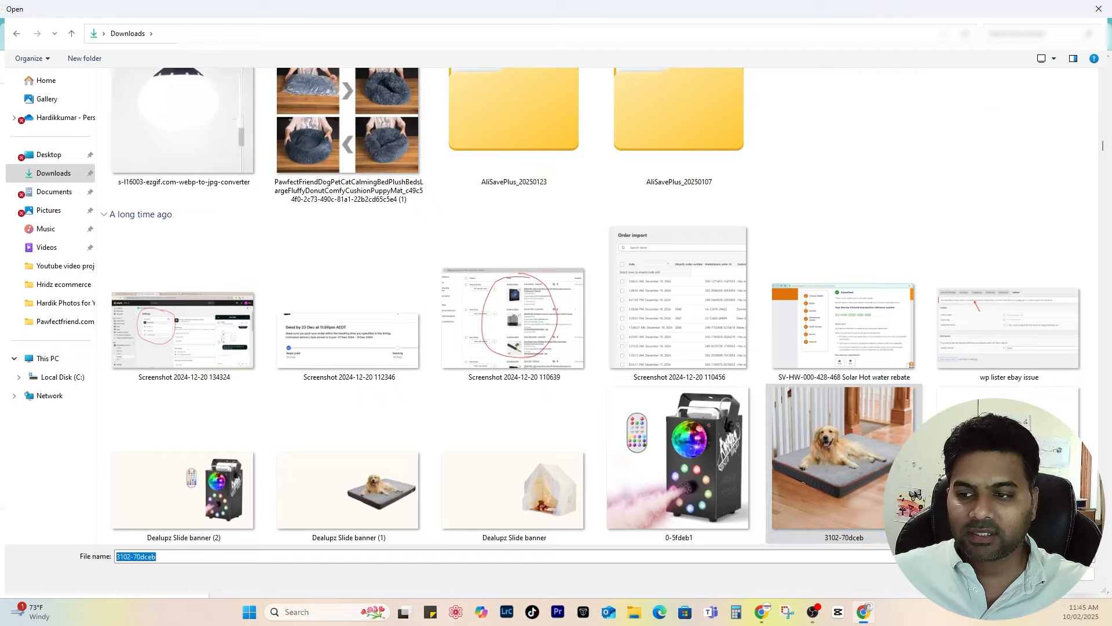
double_click(823, 417)
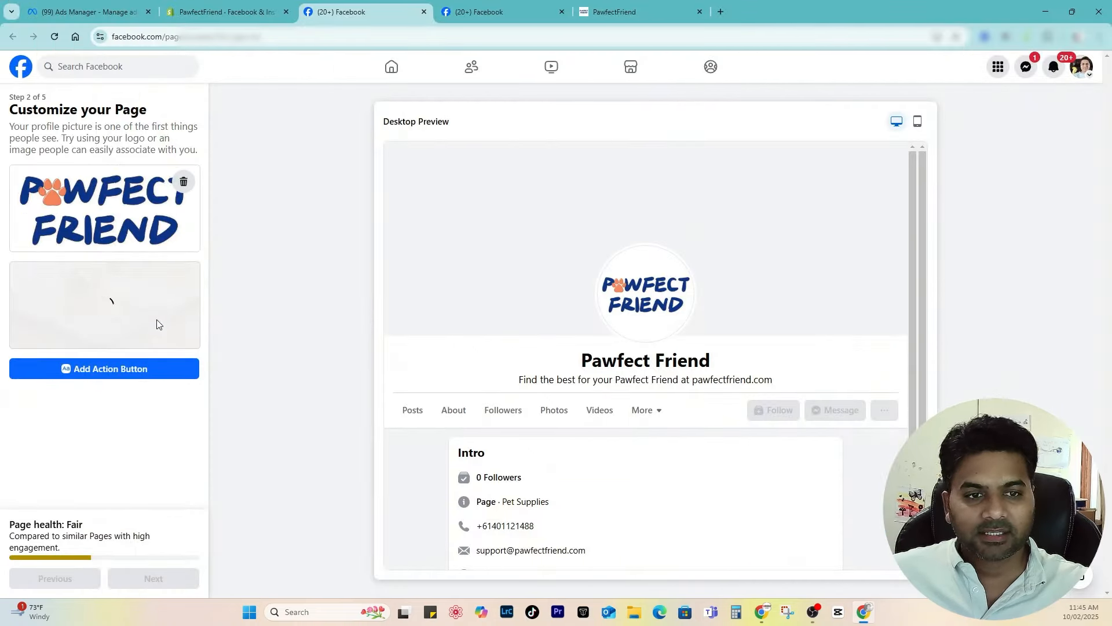
Step: Reposition the cover, skip WhatsApp, enable marketing and promotional emails, and finish the Page setup
left_click_drag(179, 326, 167, 329)
left_click(174, 579)
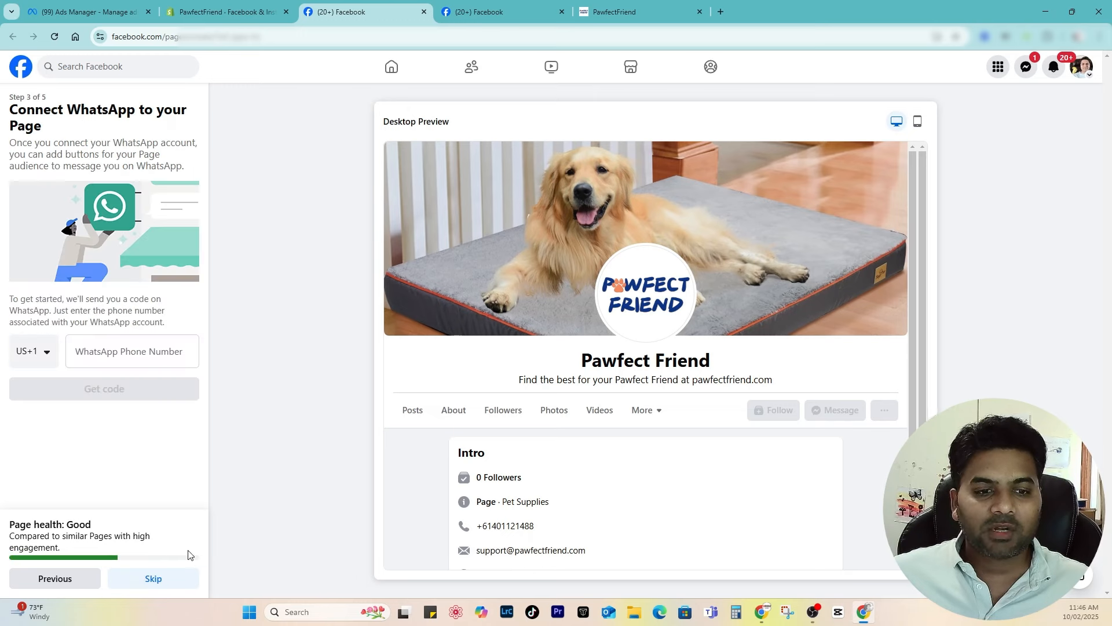
left_click(153, 577)
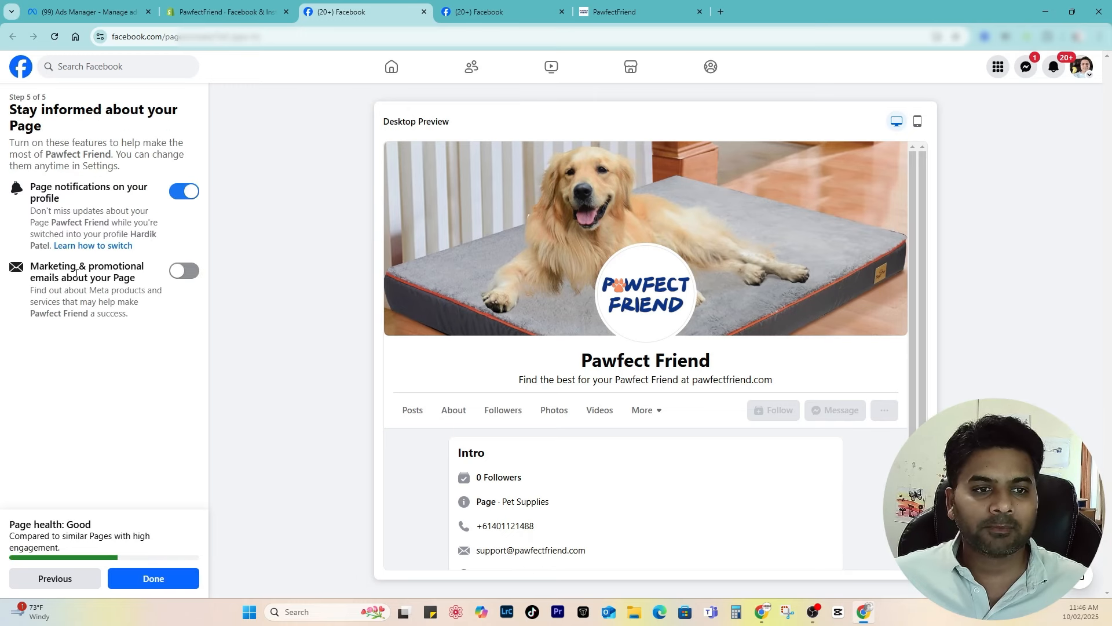
left_click(183, 274)
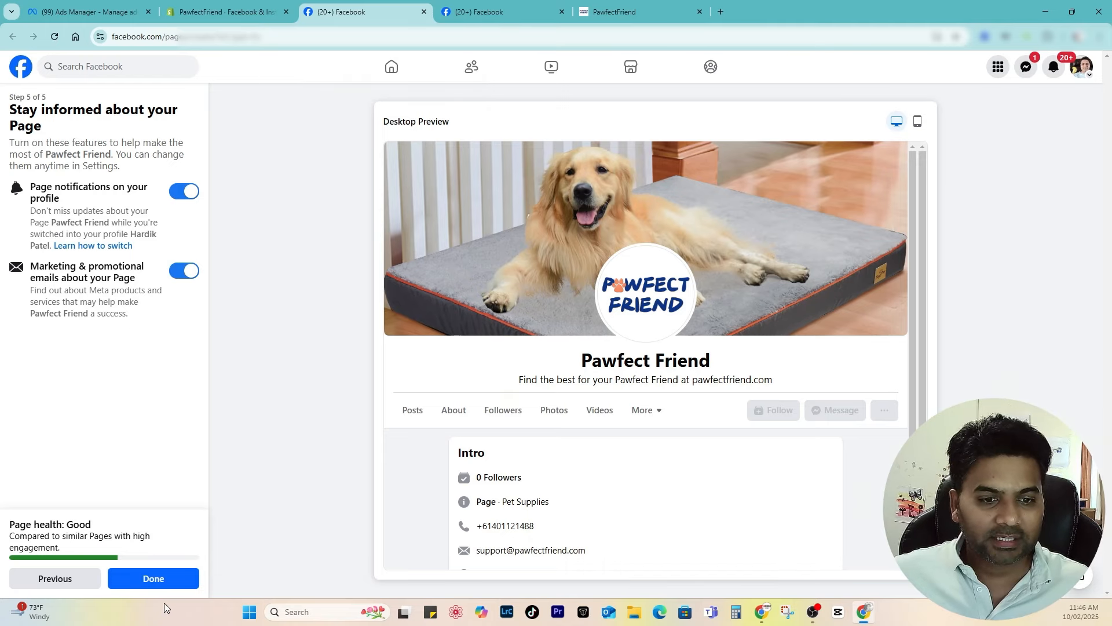
left_click(177, 579)
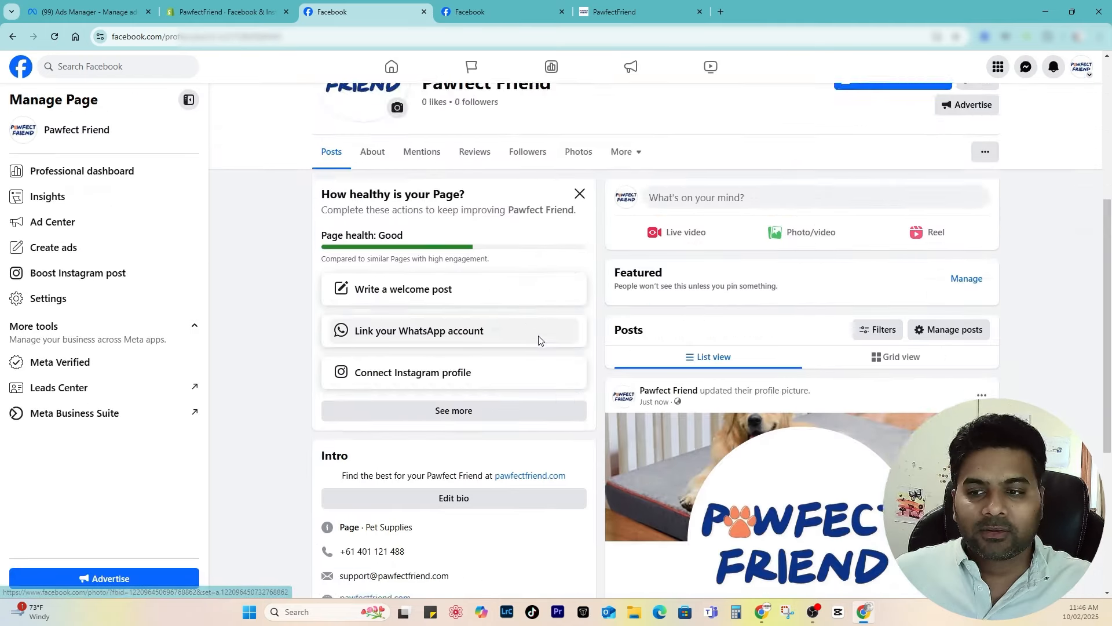
scroll(433, 221, "down", 5)
left_click(206, 16)
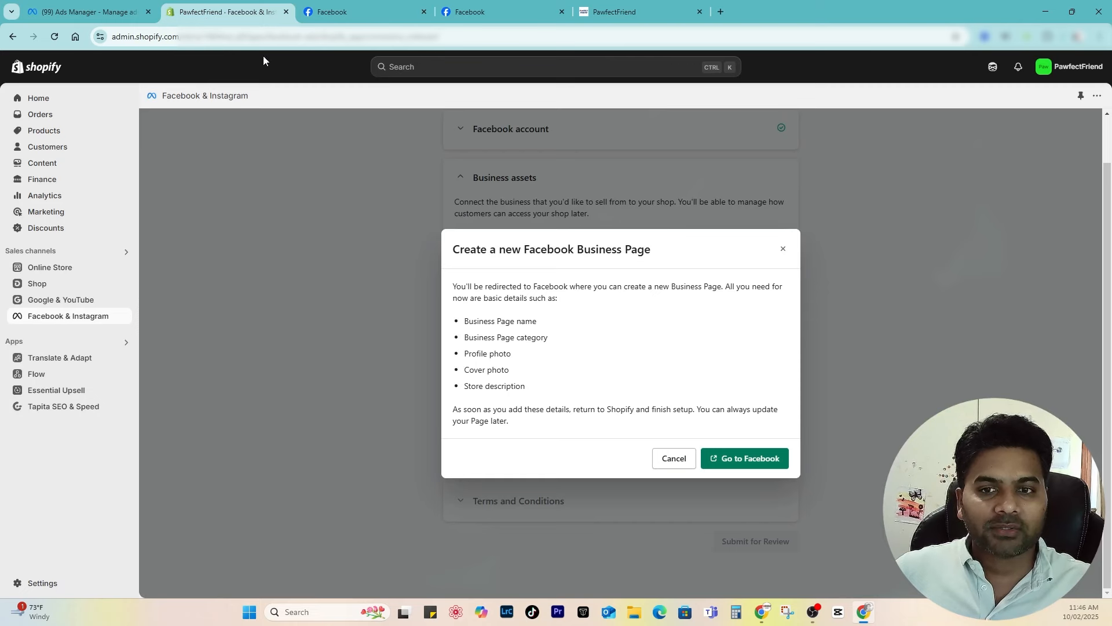
Step: Dismiss the create-Page notice and connect the second Facebook Page from Business assets
left_click(674, 458)
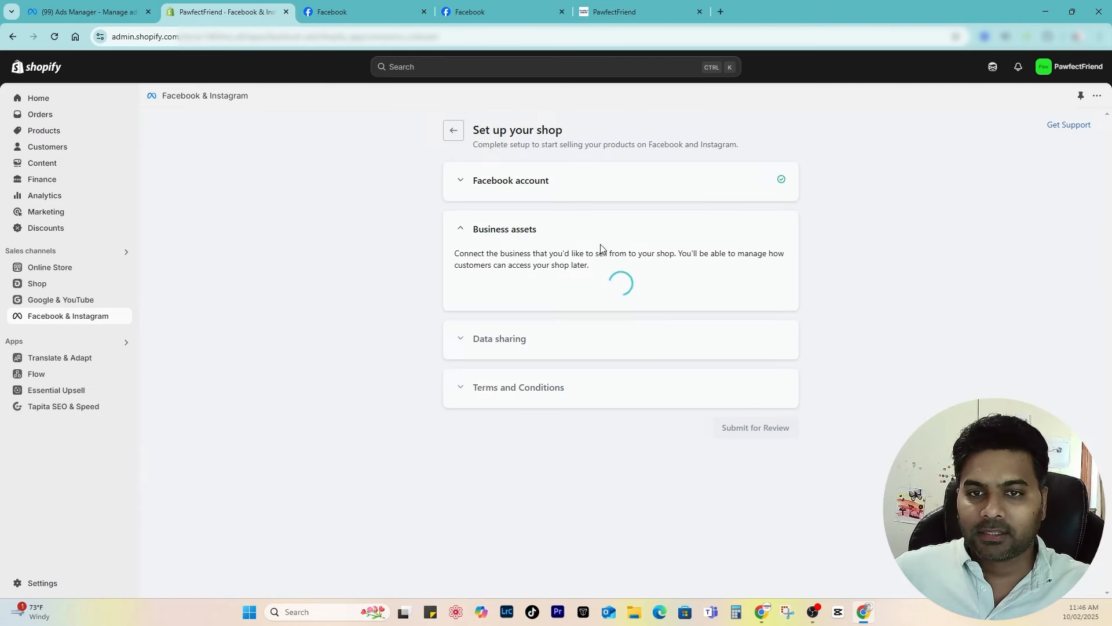
scroll(574, 325, "down", 5)
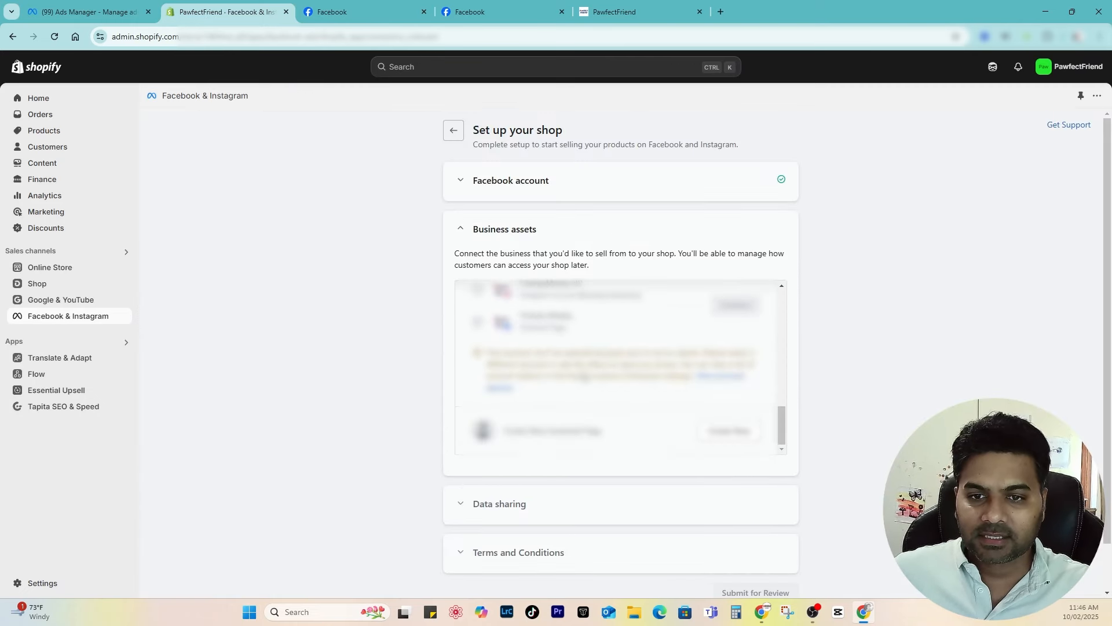
scroll(570, 416, "up", 5)
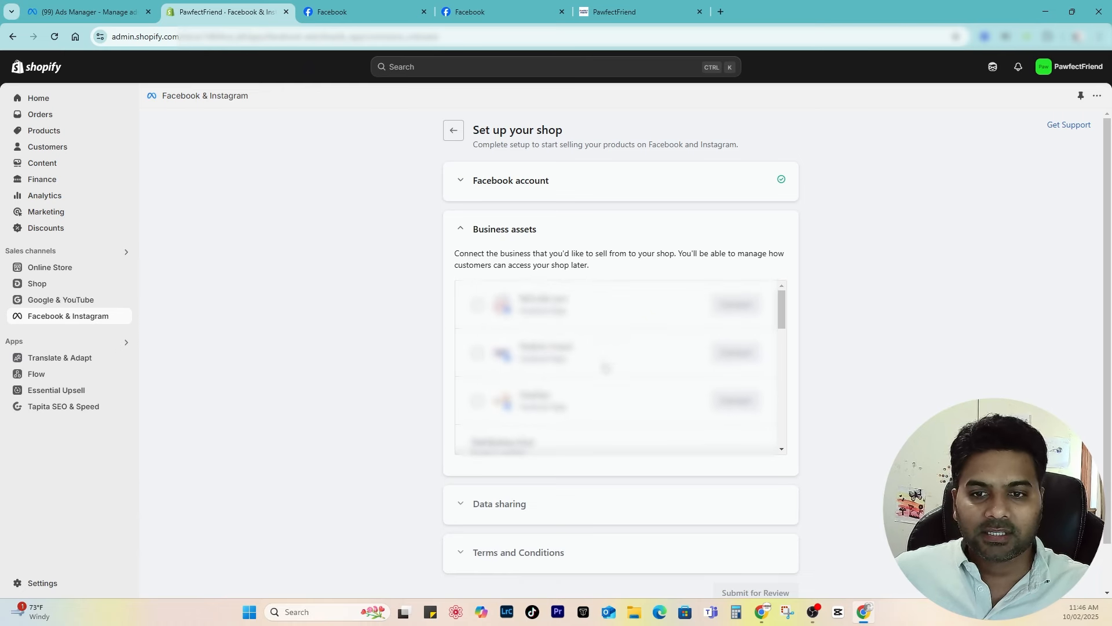
left_click(478, 354)
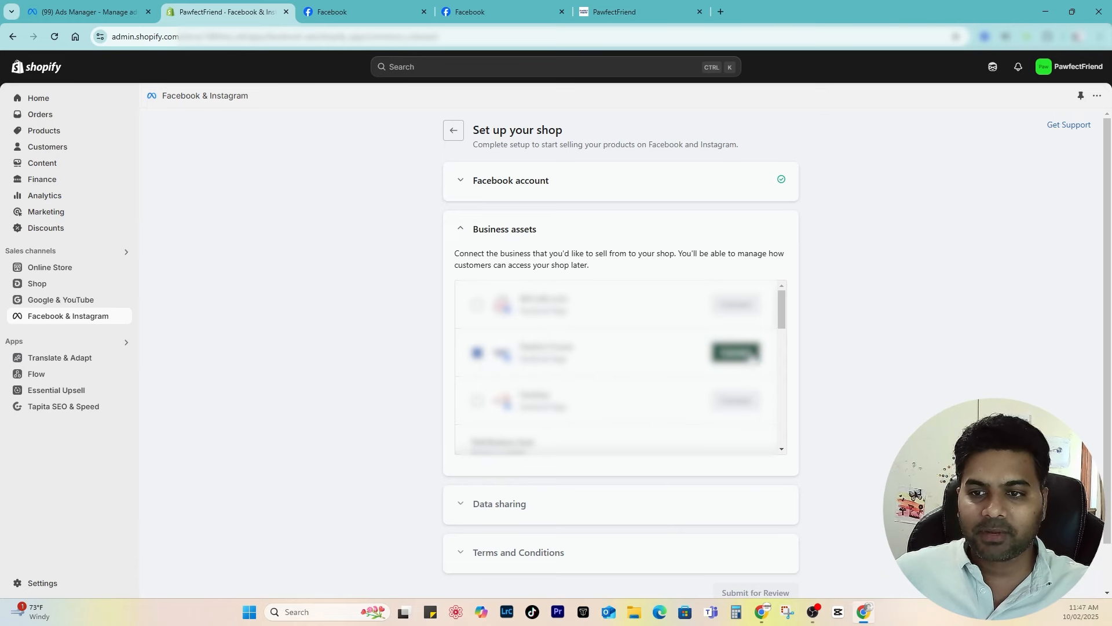
left_click(736, 353)
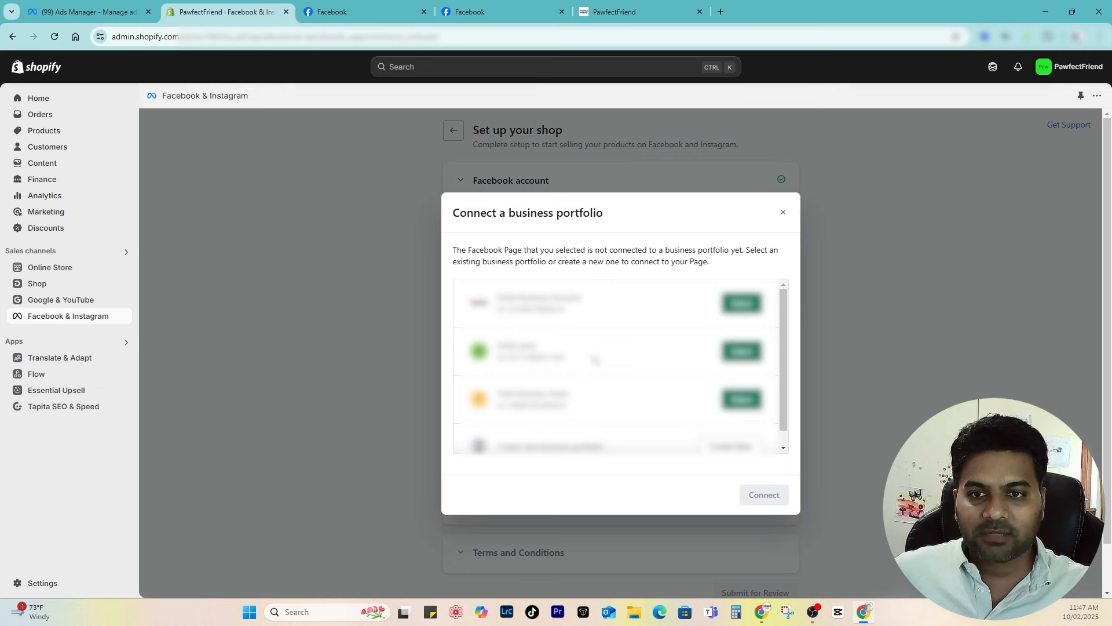
Step: Create a new business portfolio and connect it with the chosen Page
scroll(620, 379, "down", 1)
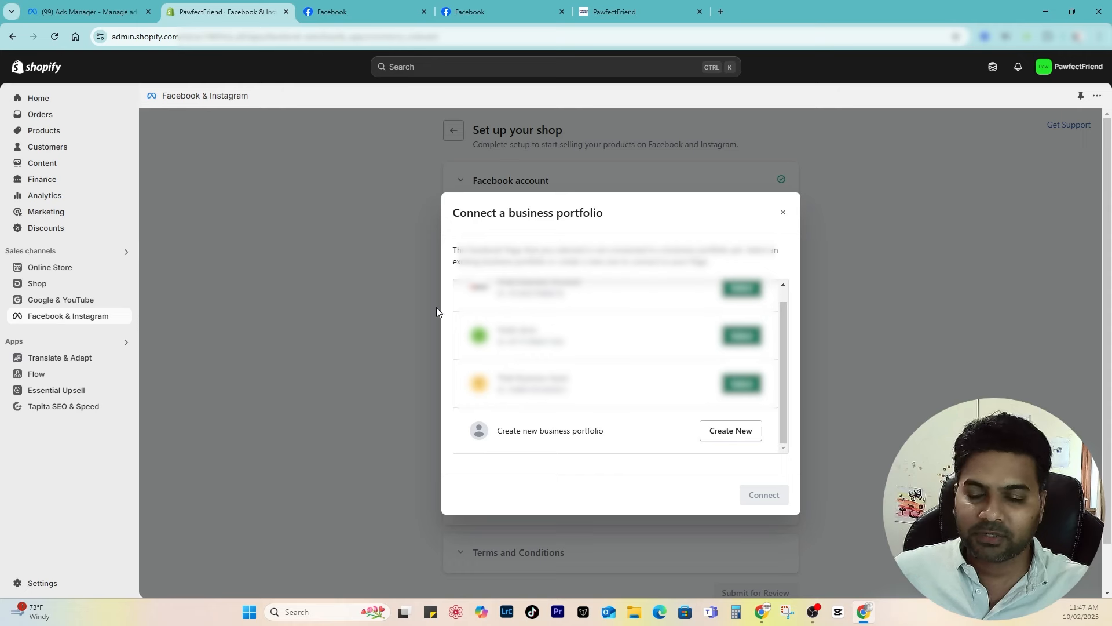
left_click(729, 439)
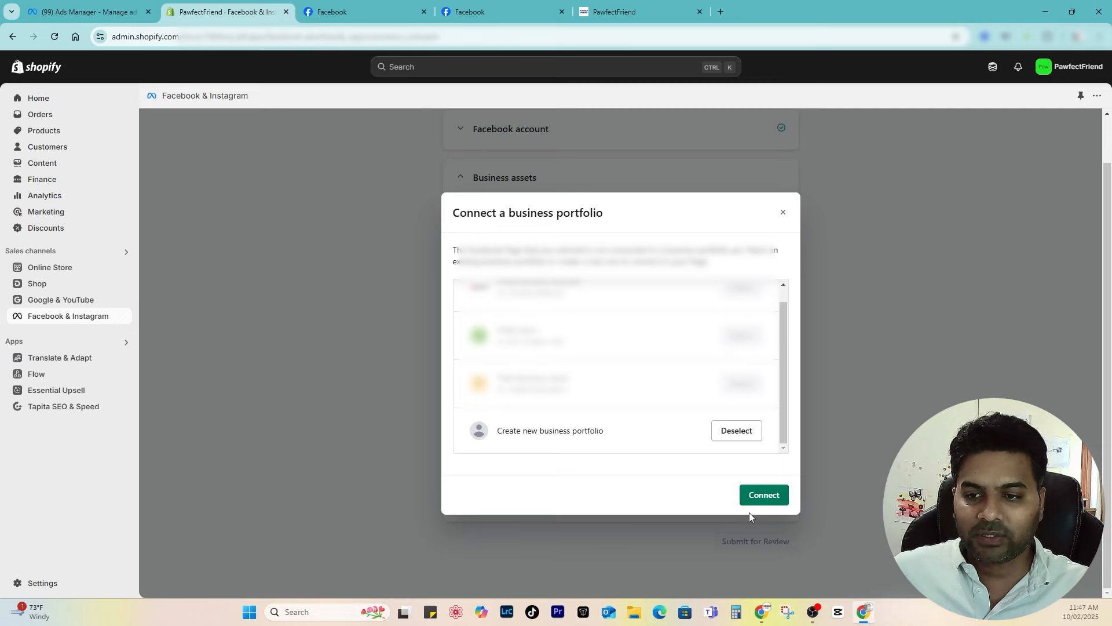
left_click(762, 496)
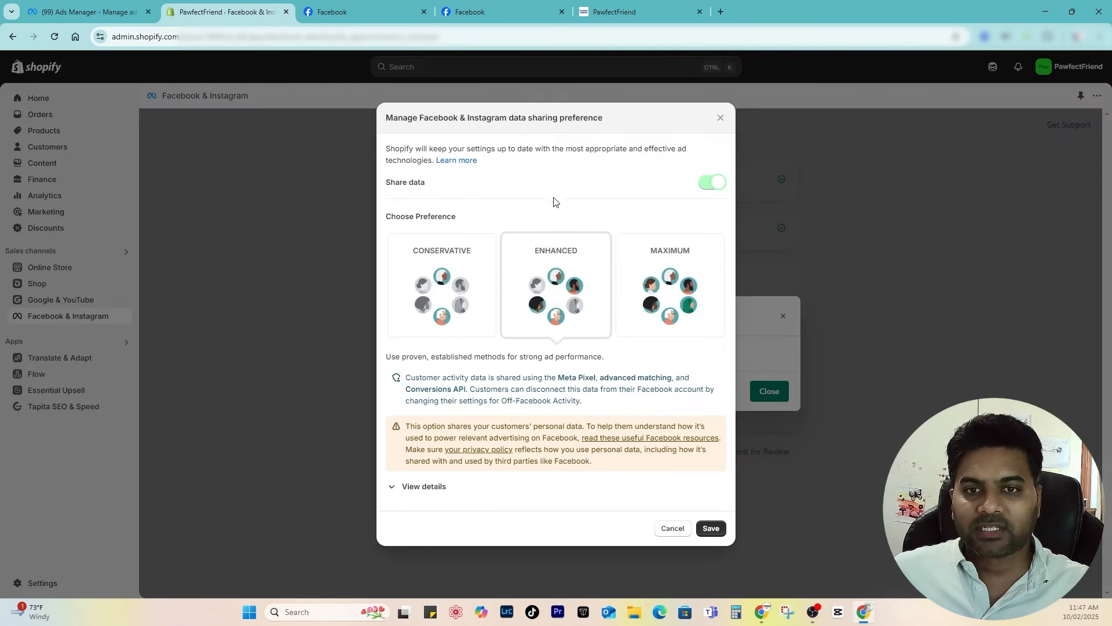
Step: Choose the Maximum data sharing preference, review which customer data is shared, and save
left_click(653, 273)
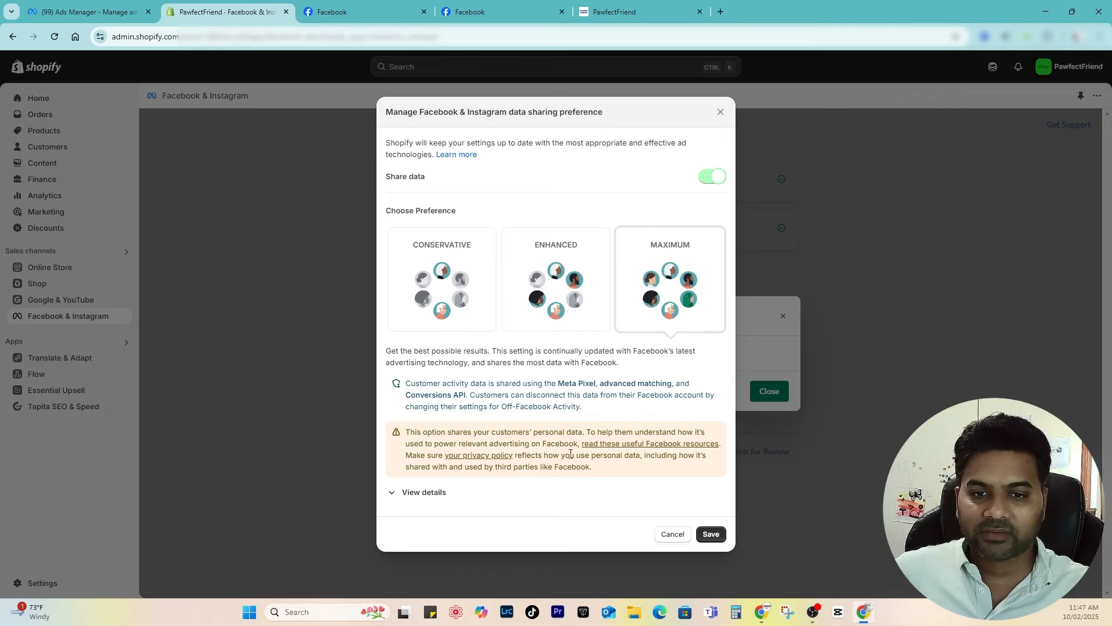
left_click(405, 491)
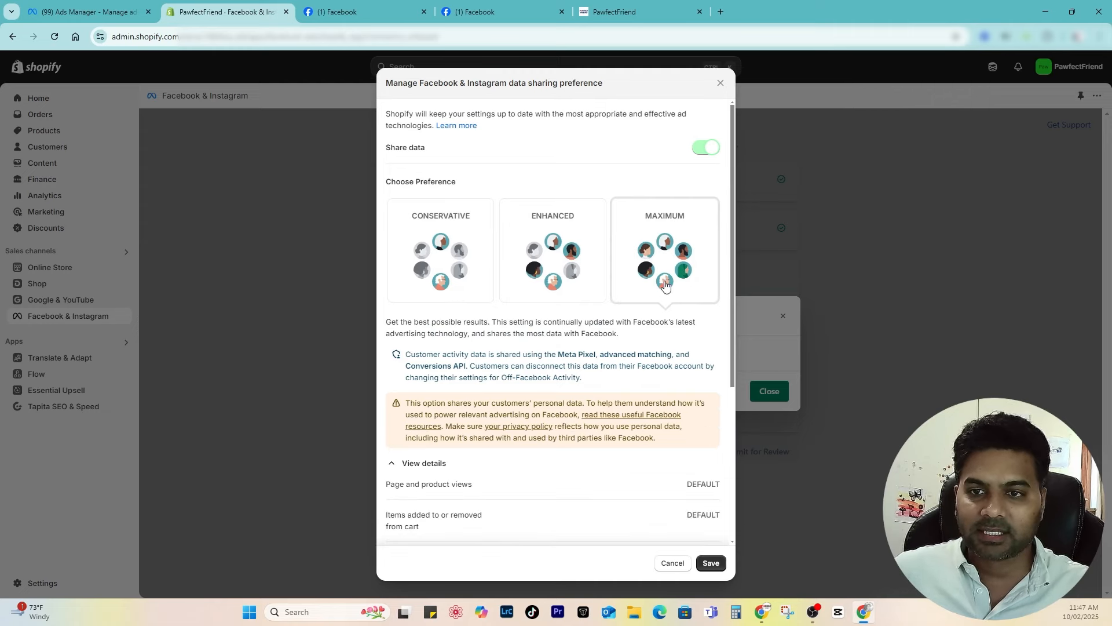
scroll(659, 278, "down", 4)
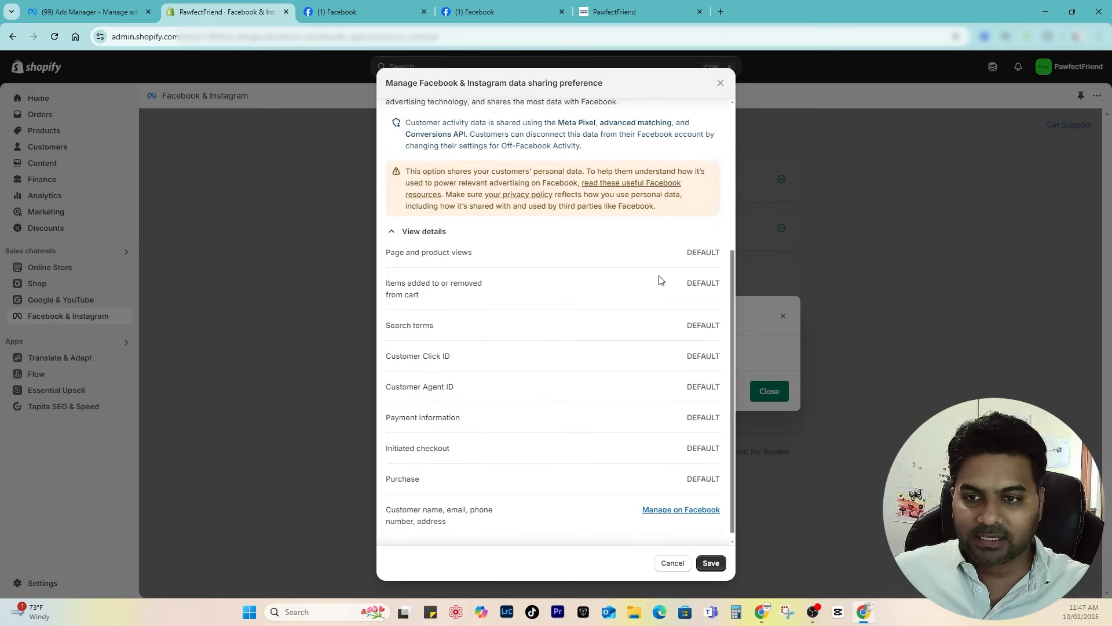
scroll(580, 334, "up", 4)
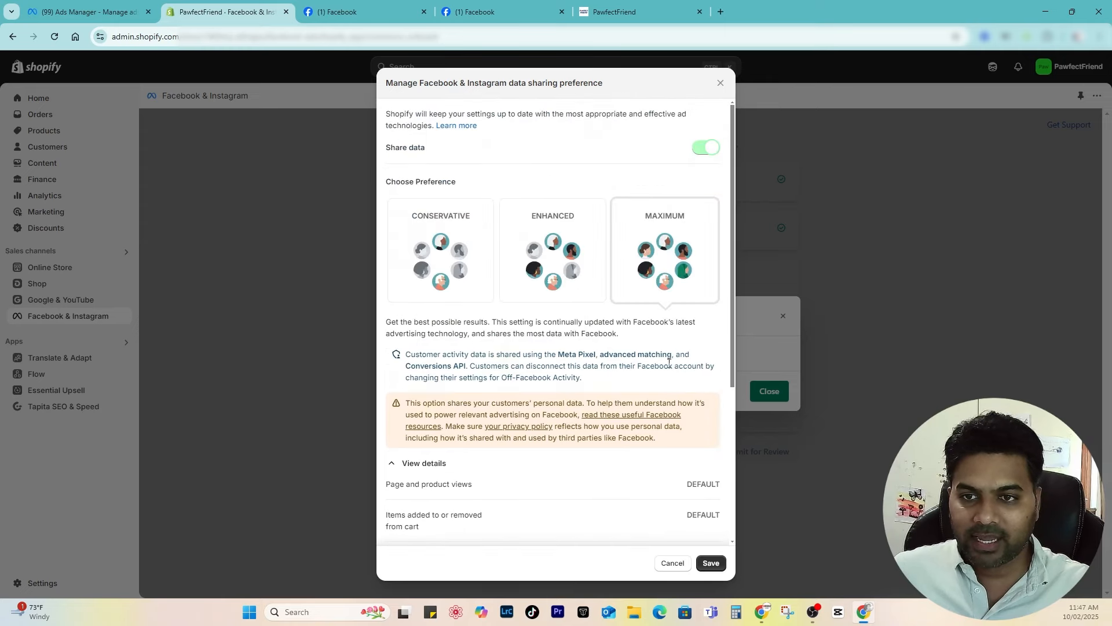
scroll(614, 382, "down", 4)
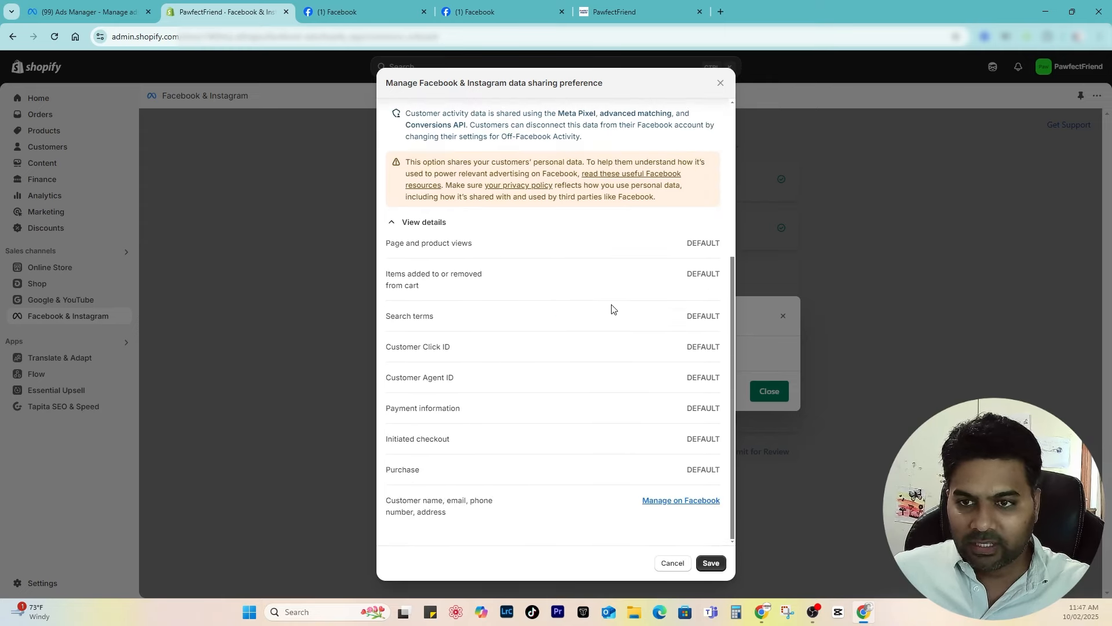
left_click(714, 567)
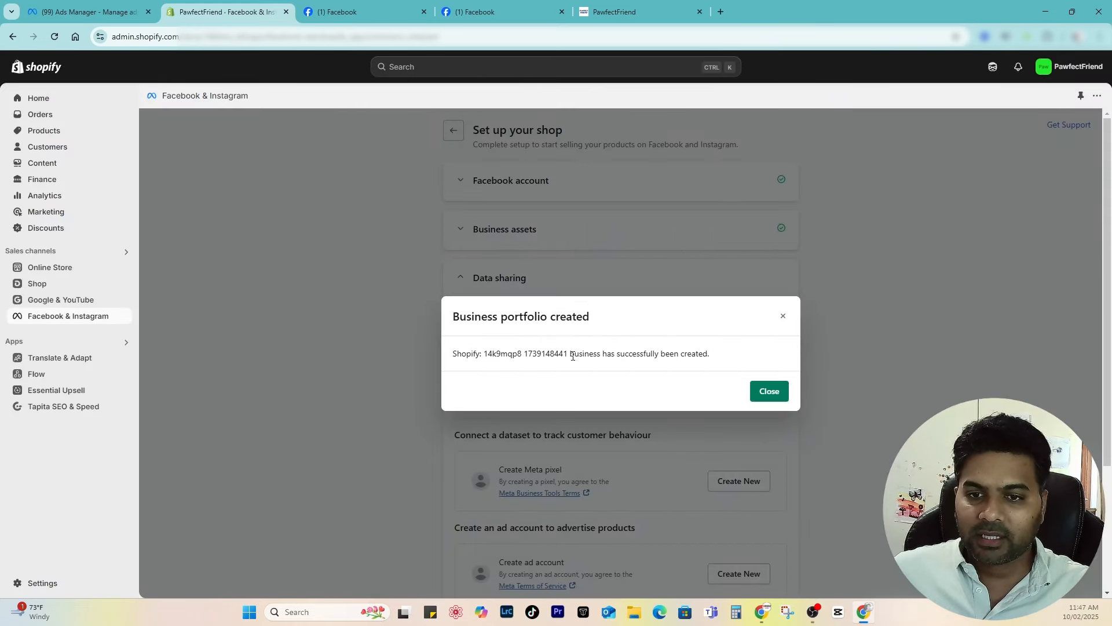
Step: Close the business portfolio message and create a new Meta pixel for the shop
left_click(770, 391)
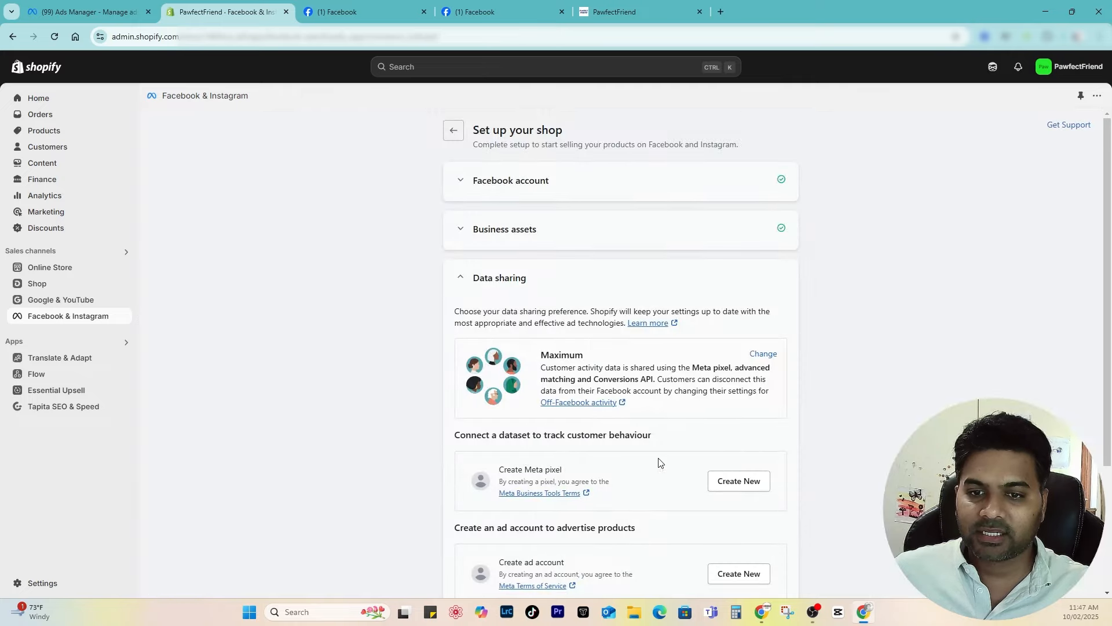
scroll(603, 429, "down", 3)
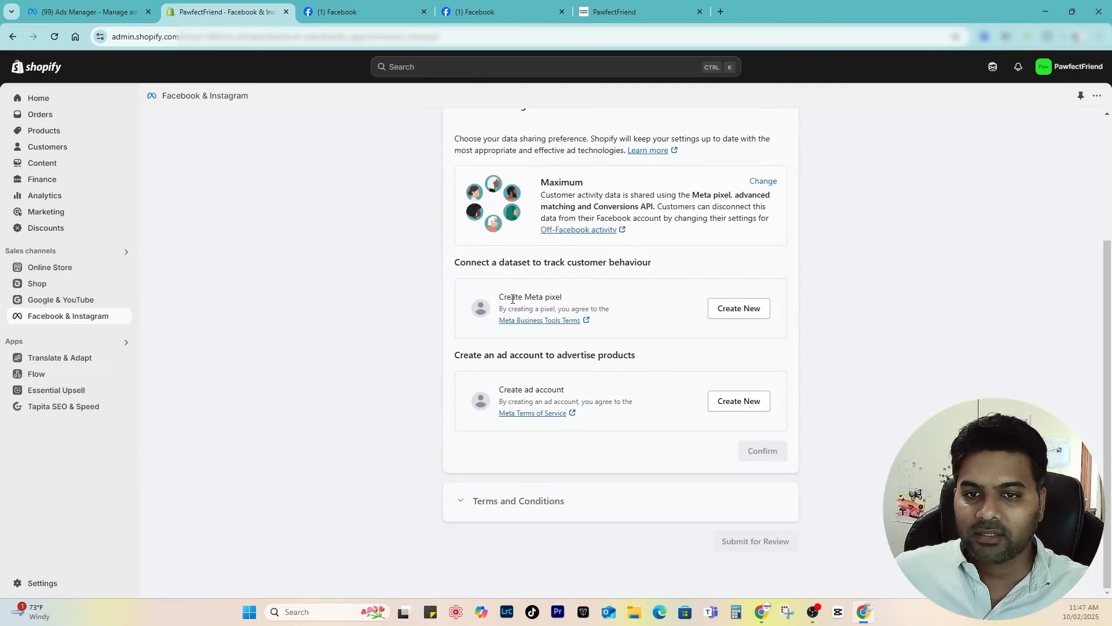
left_click_drag(502, 299, 568, 304)
left_click(590, 299)
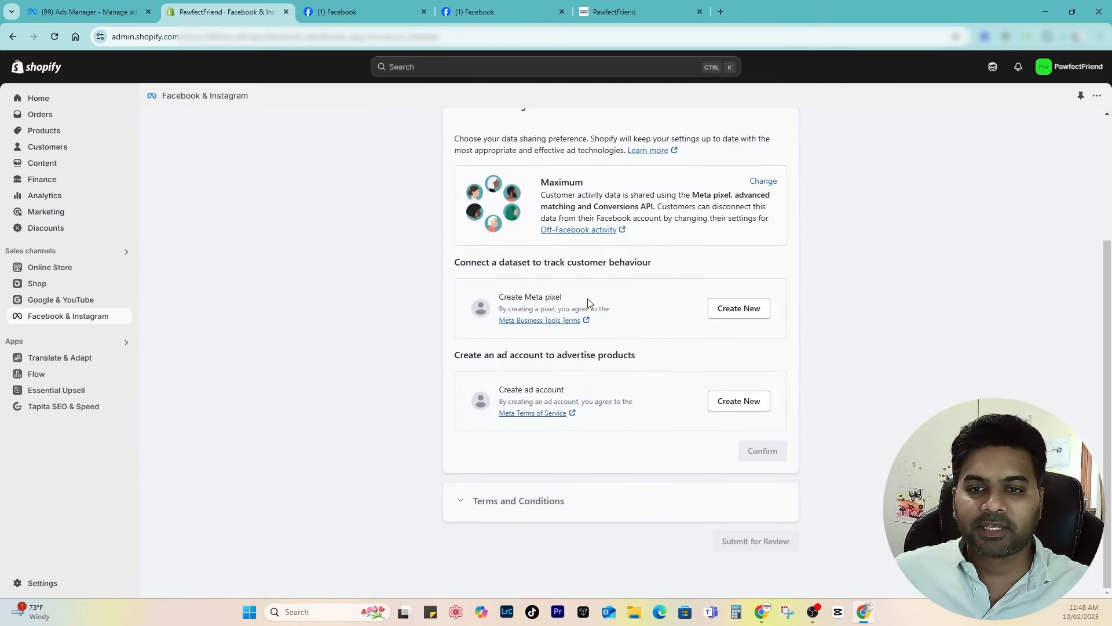
left_click(737, 310)
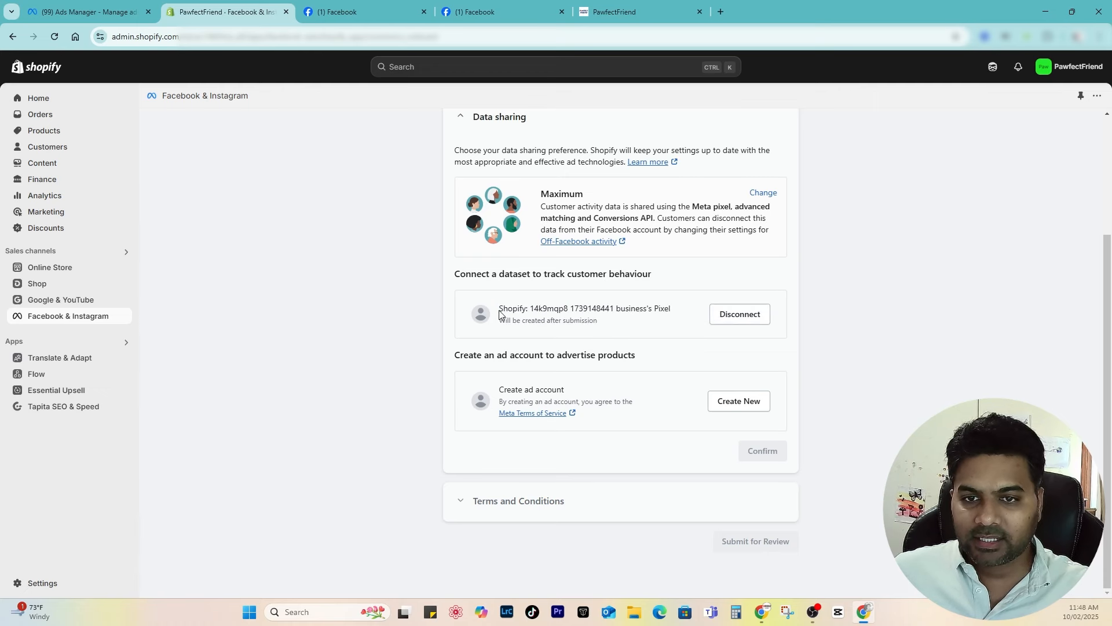
left_click_drag(501, 313, 662, 313)
left_click(648, 317)
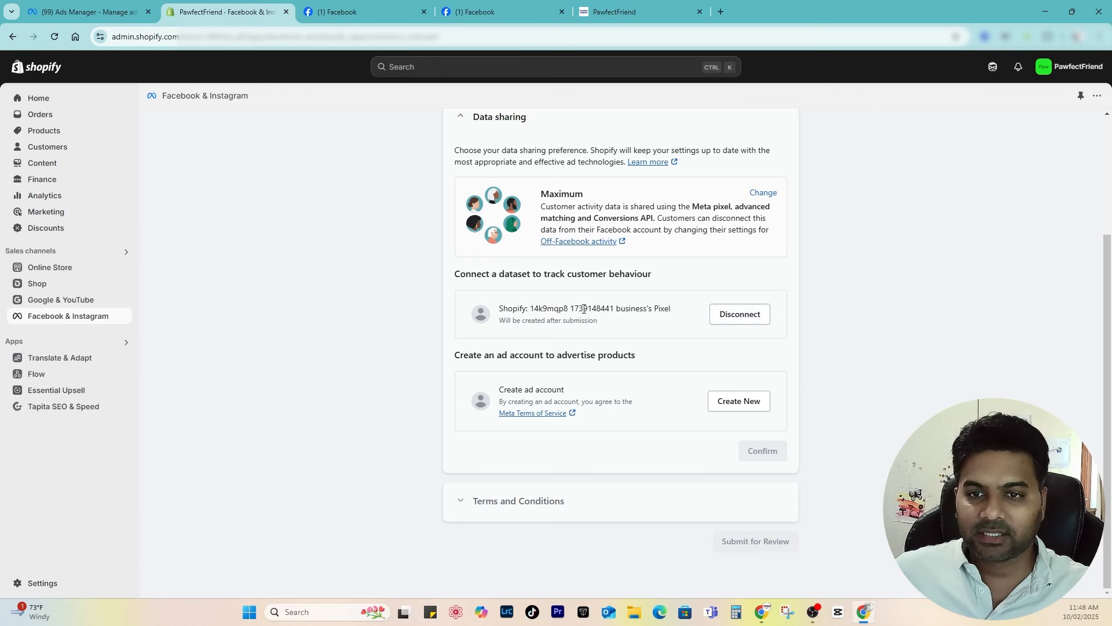
Step: Create a new ad account, confirm both choices, and agree to the Seller Agreement terms
left_click_drag(499, 390, 563, 390)
left_click(724, 400)
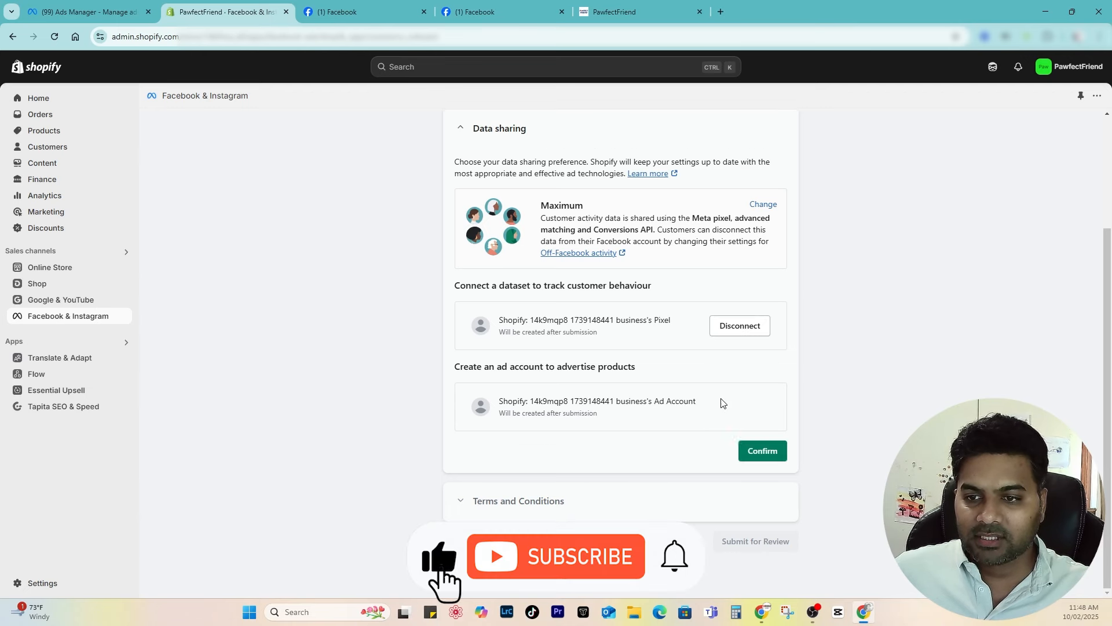
left_click_drag(529, 400, 636, 401)
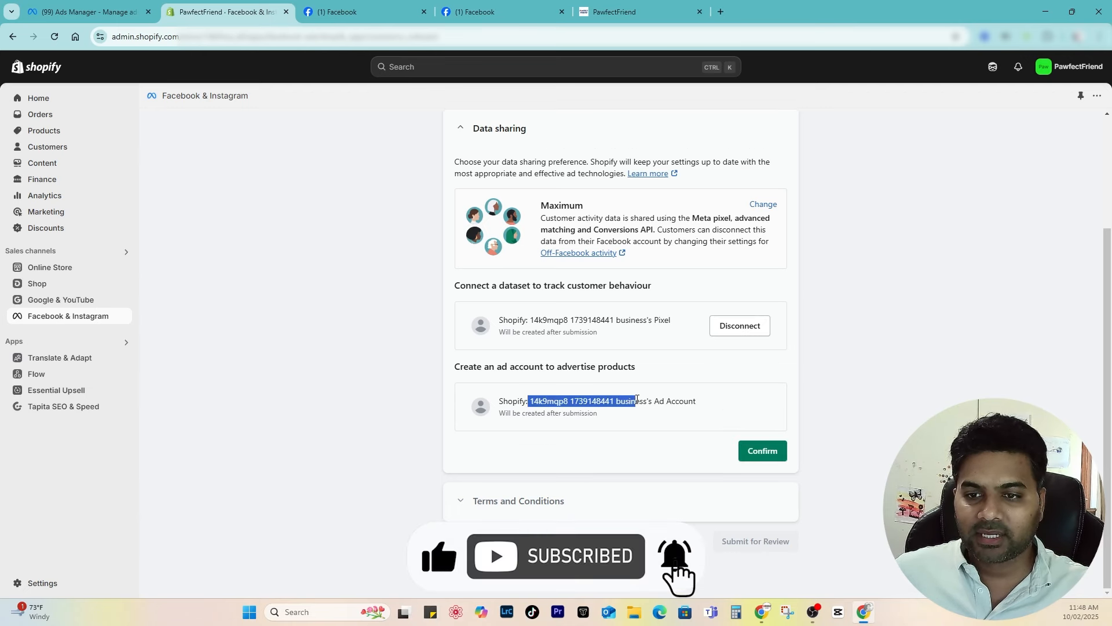
left_click(704, 413)
left_click(769, 458)
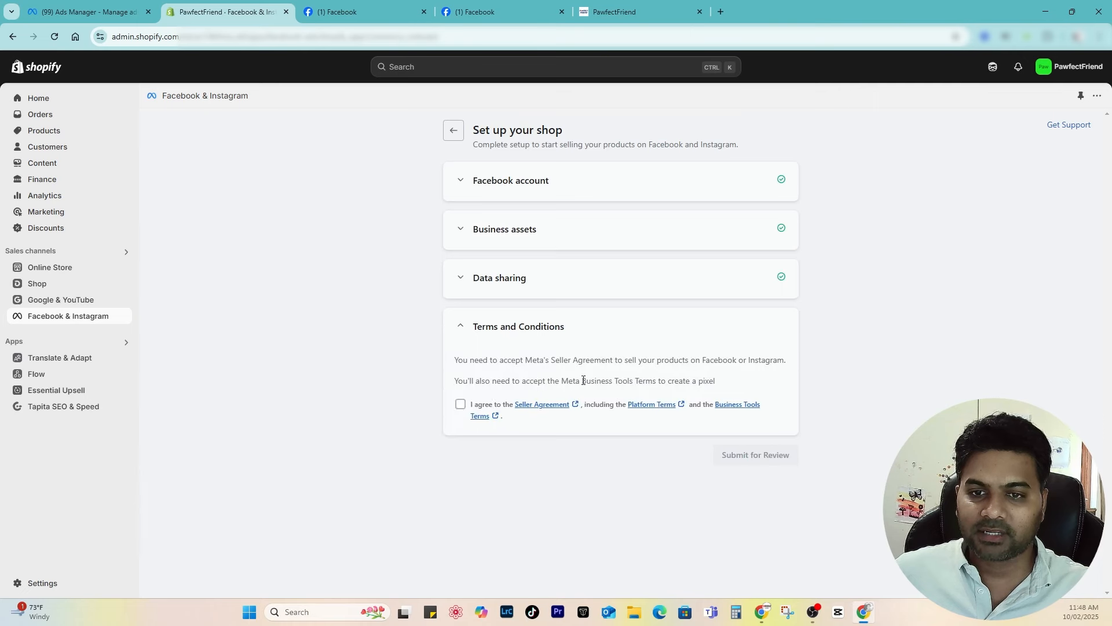
left_click(461, 404)
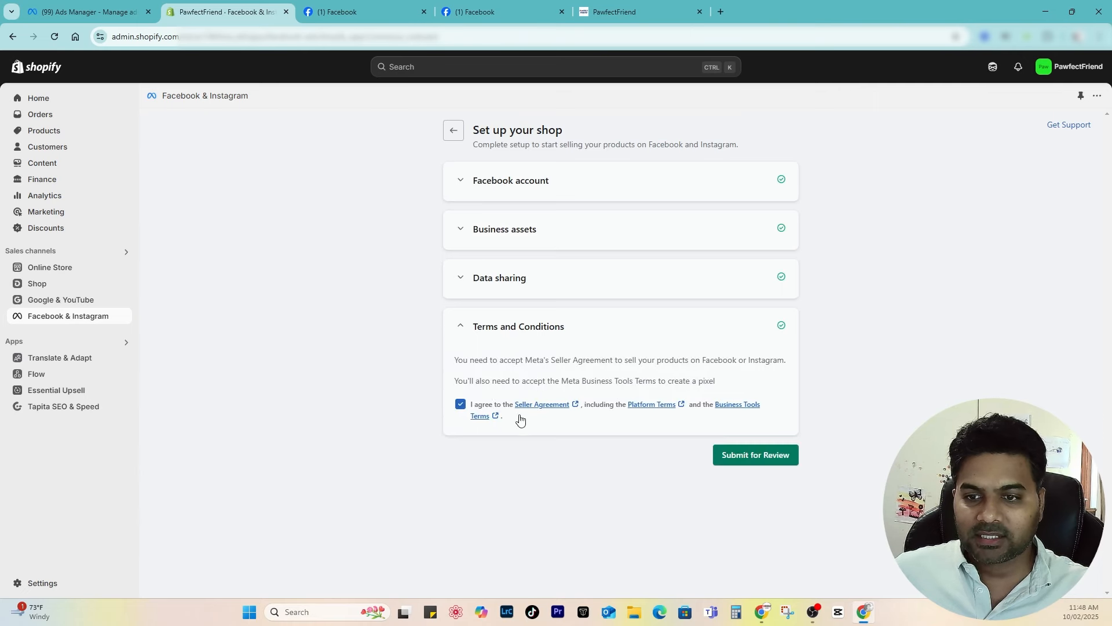
Step: Submit the shop setup for review, then start publishing products to Facebook and Instagram
left_click(758, 457)
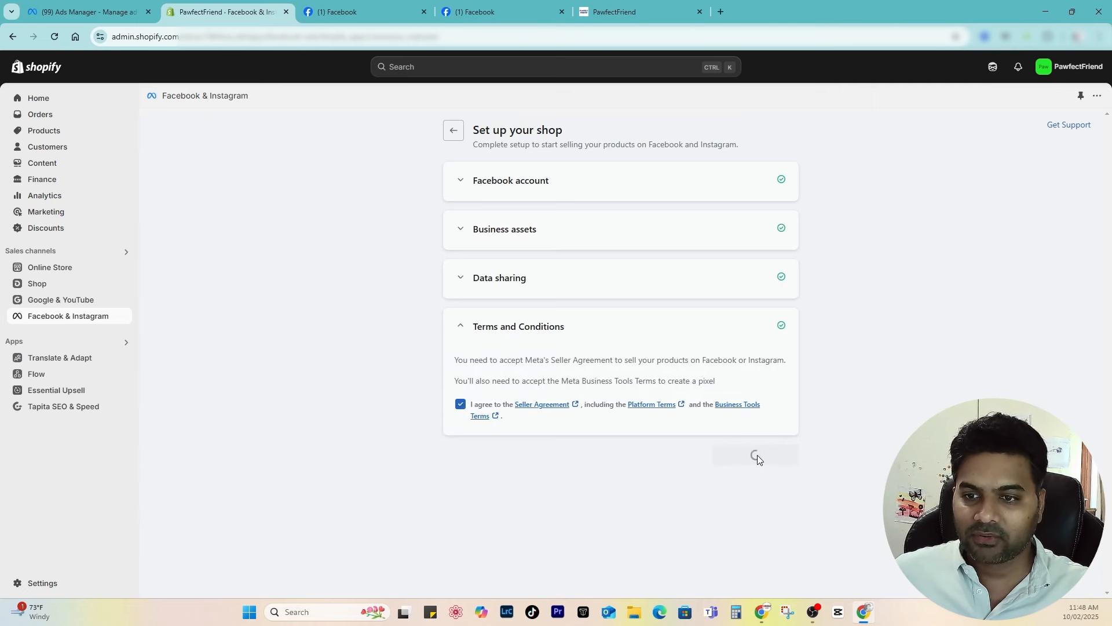
left_click_drag(354, 180, 461, 183)
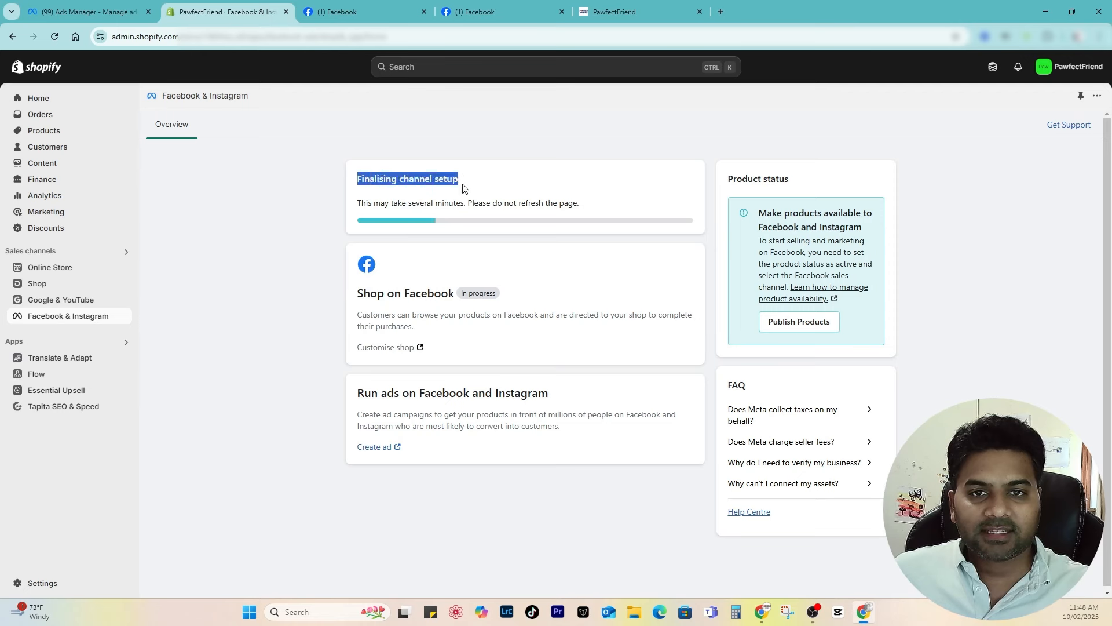
left_click(468, 188)
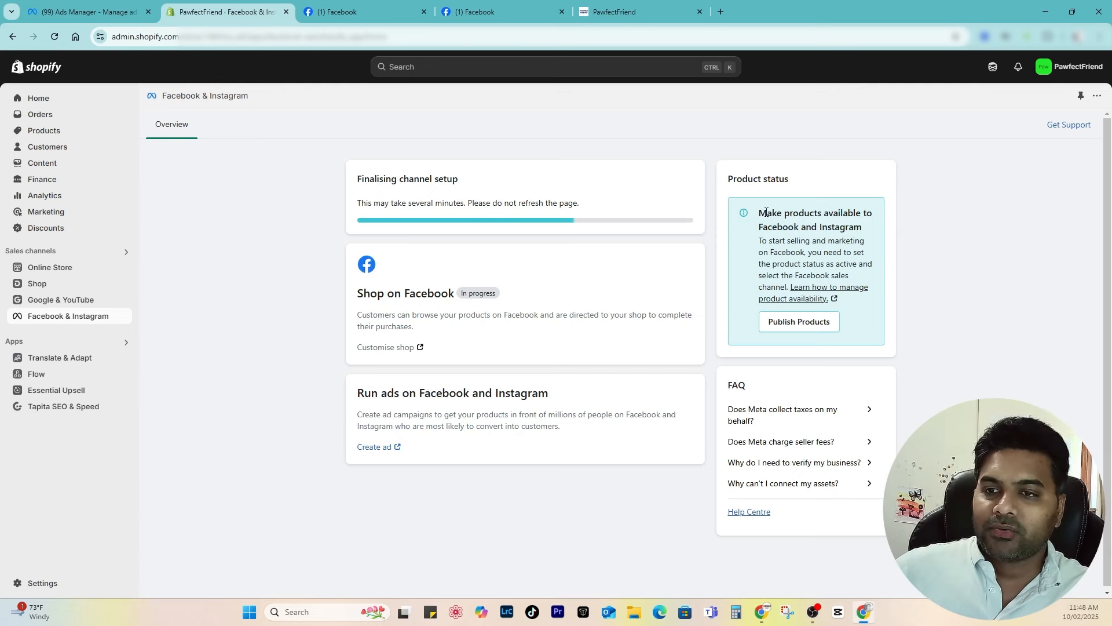
left_click_drag(760, 213, 873, 214)
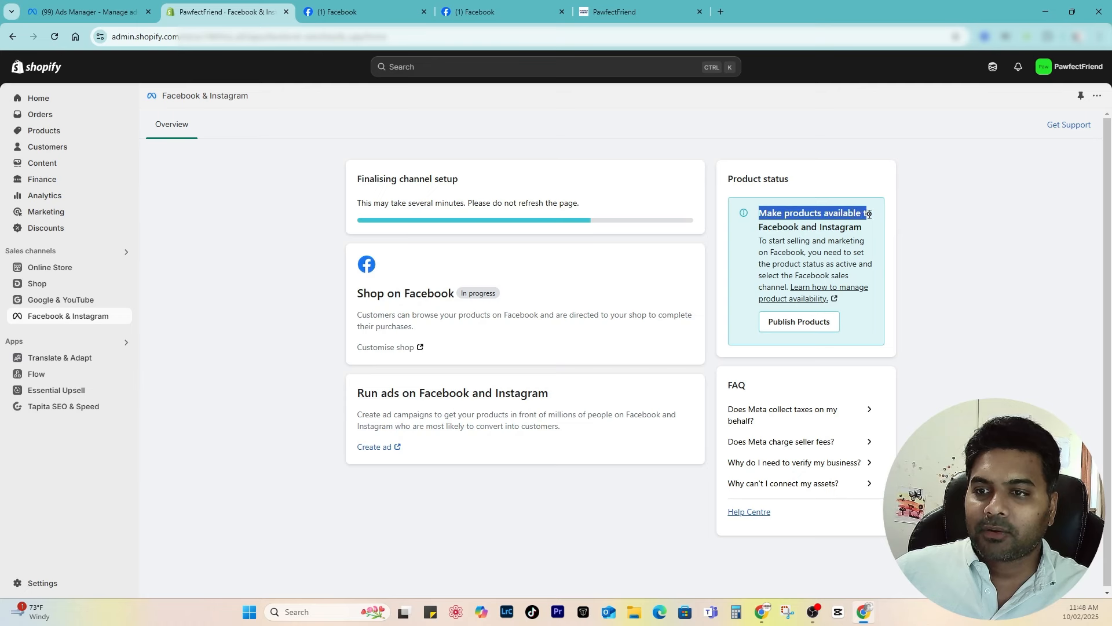
left_click(875, 219)
left_click_drag(763, 226, 936, 228)
left_click(923, 276)
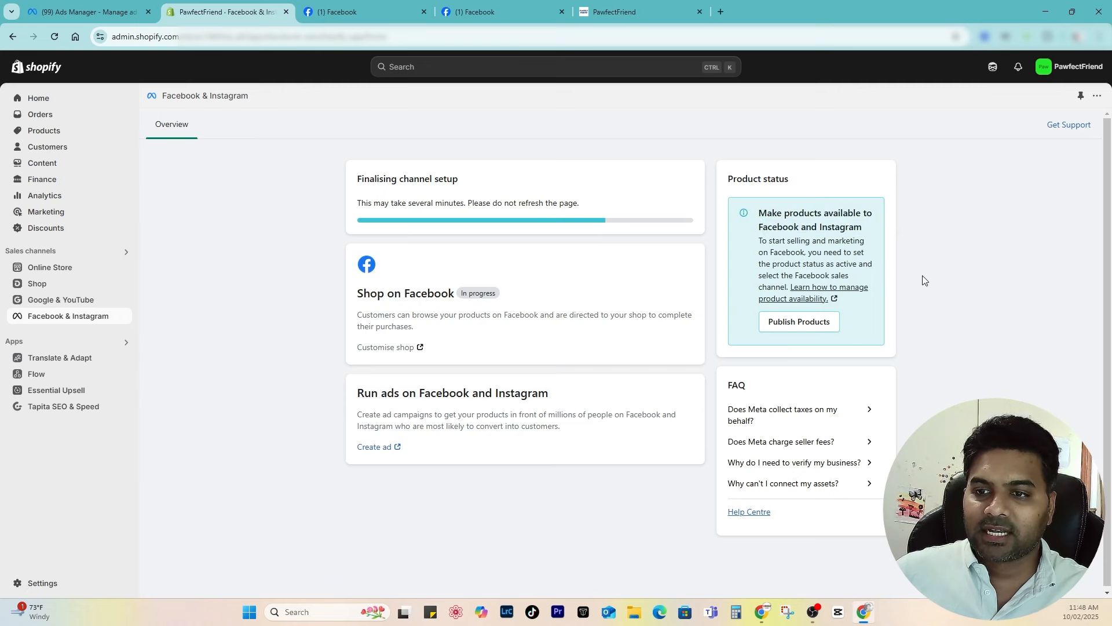
left_click(799, 322)
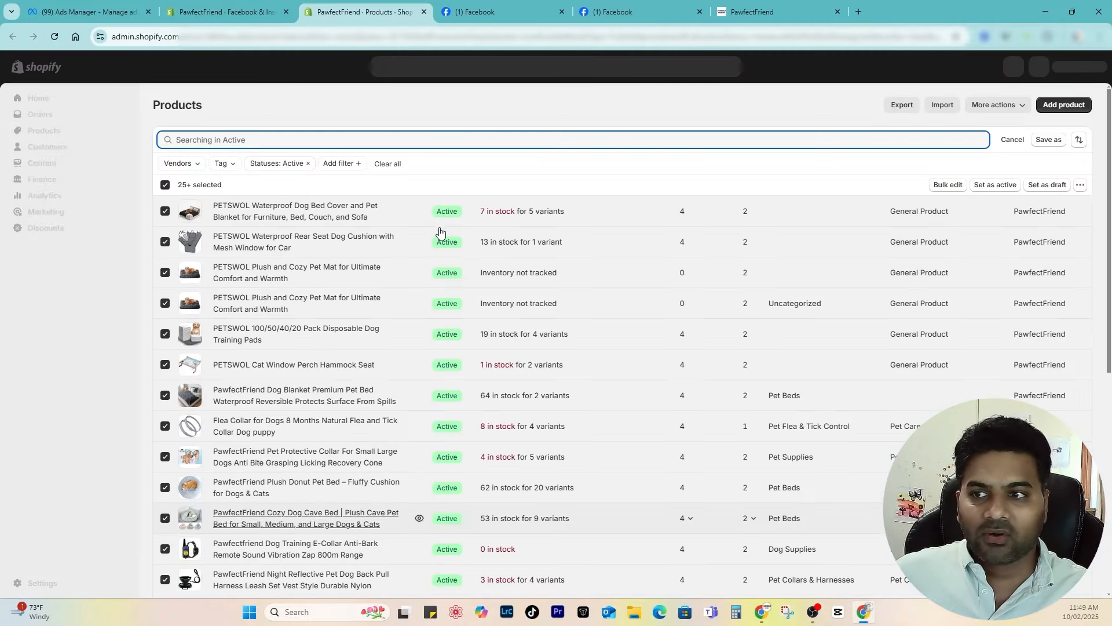
Step: Add all selected products to all four sales channels, including Facebook & Instagram
left_click(1080, 185)
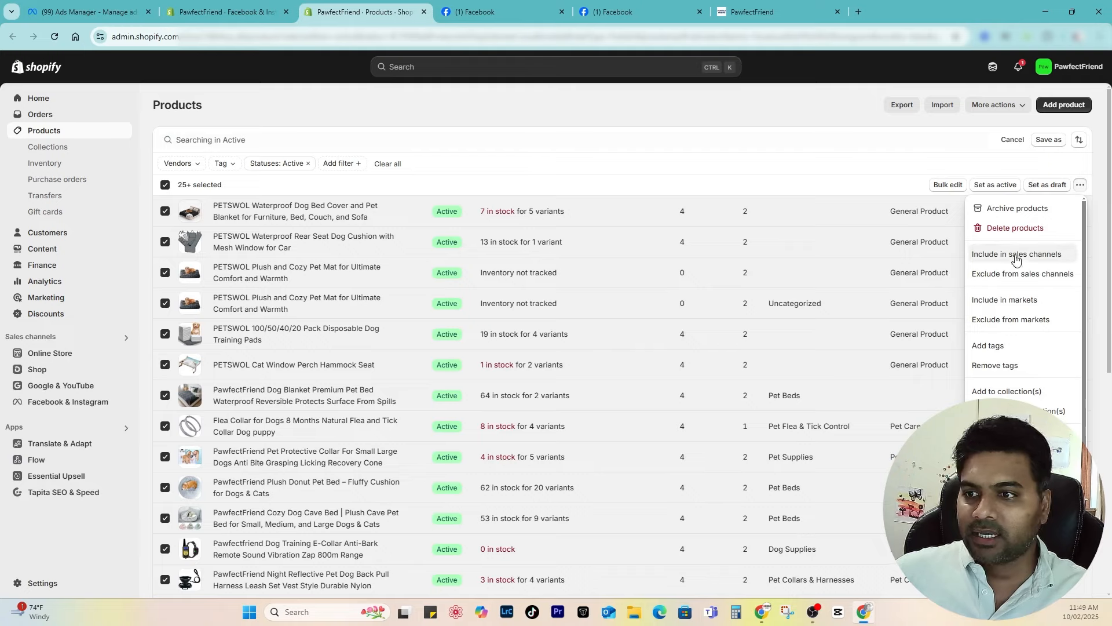
left_click(1036, 256)
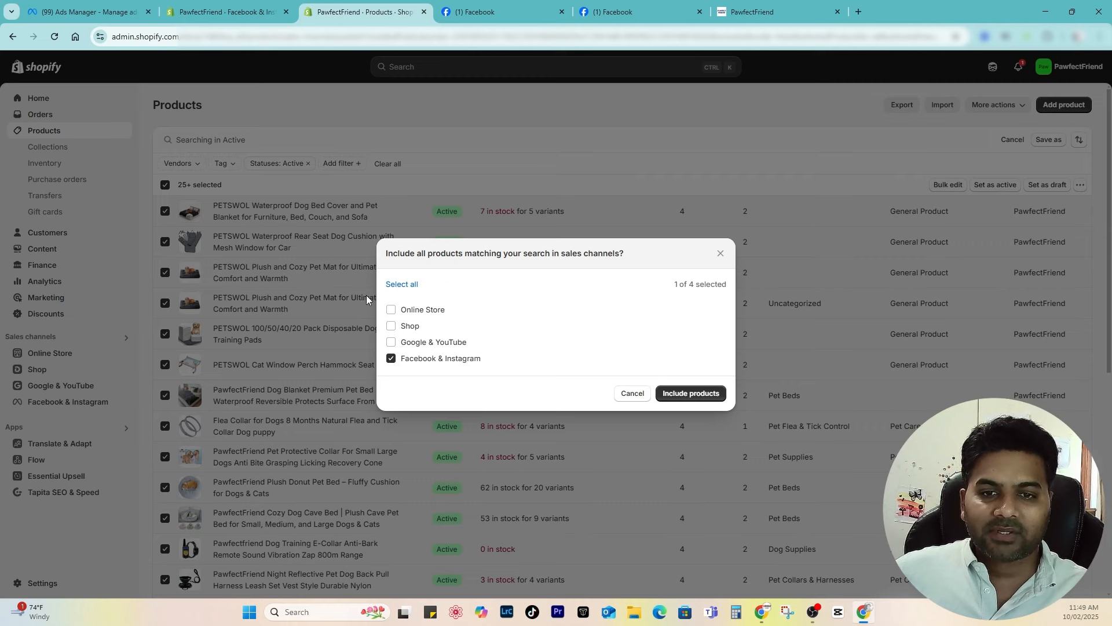
left_click(400, 285)
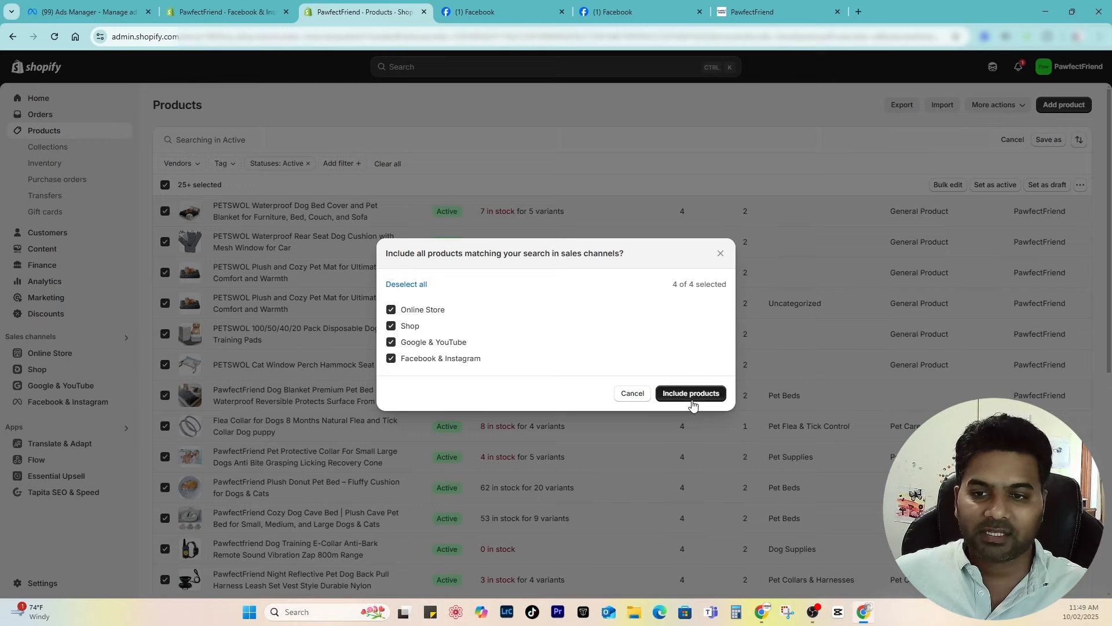
left_click(676, 394)
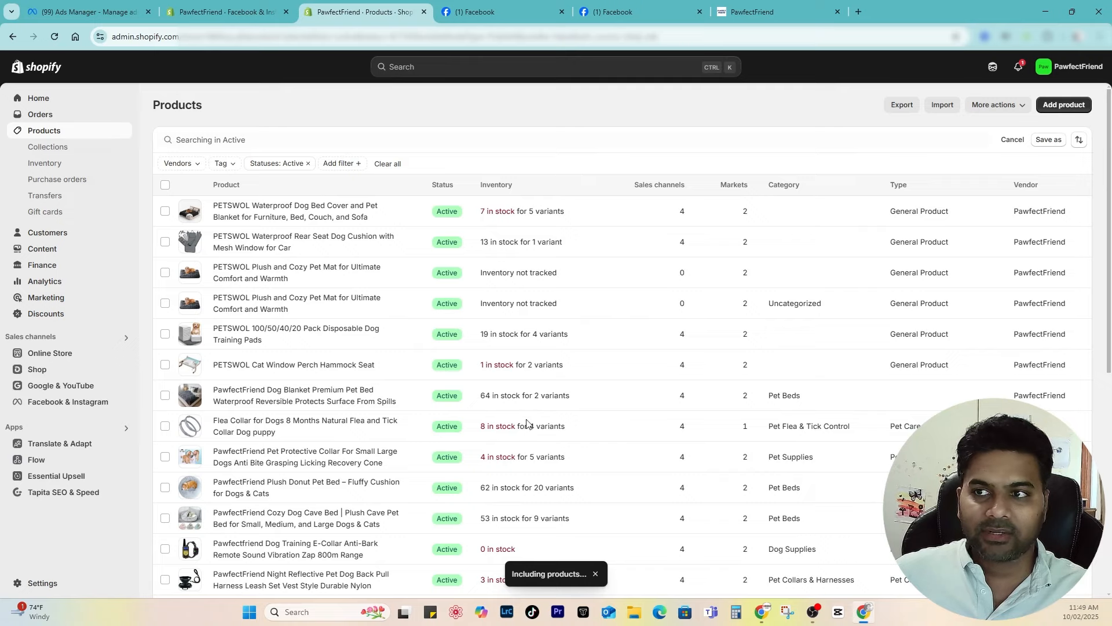
Step: Close the extra Products tab and check the Syncing products to your shop status
left_click(425, 12)
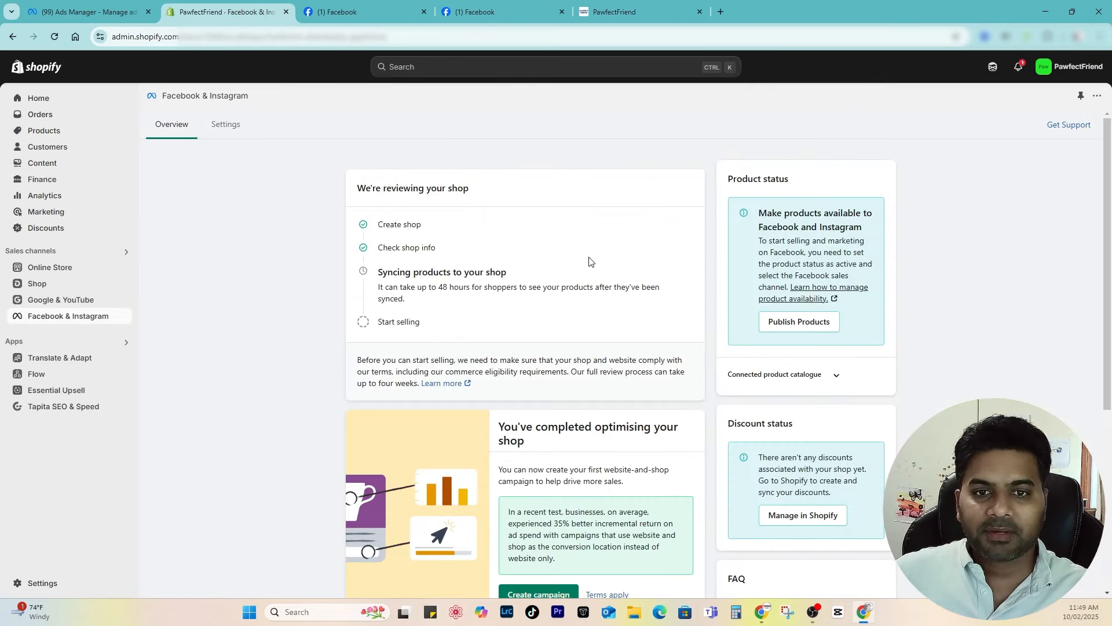
left_click_drag(381, 277, 524, 274)
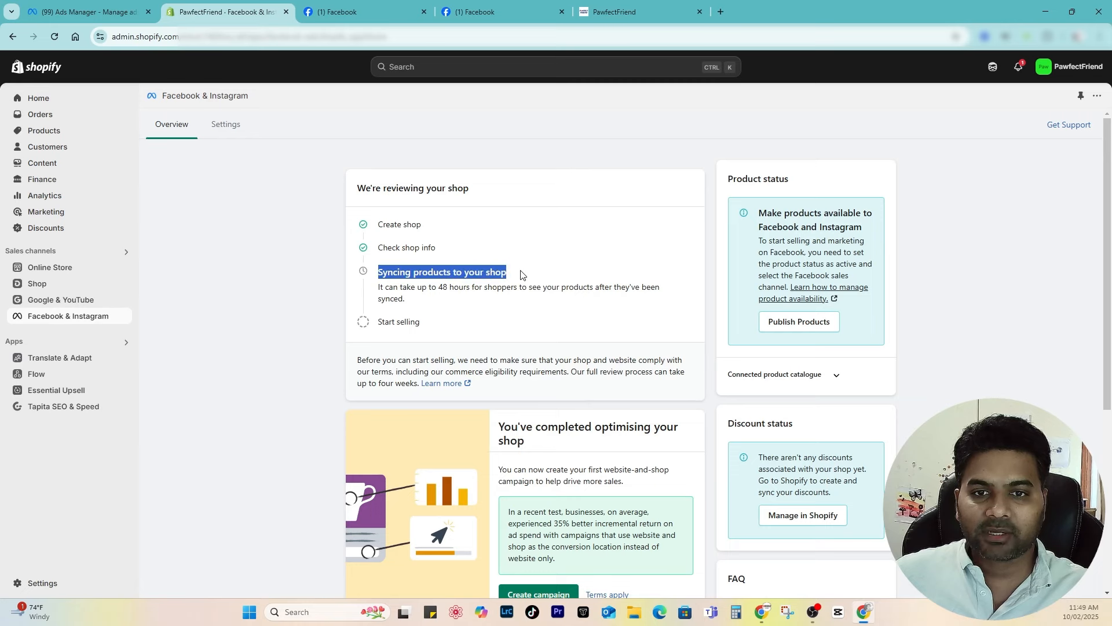
left_click(521, 274)
Step: Review the completed-optimising status on the Overview and start a new campaign in Ads Manager
scroll(550, 285, "down", 2)
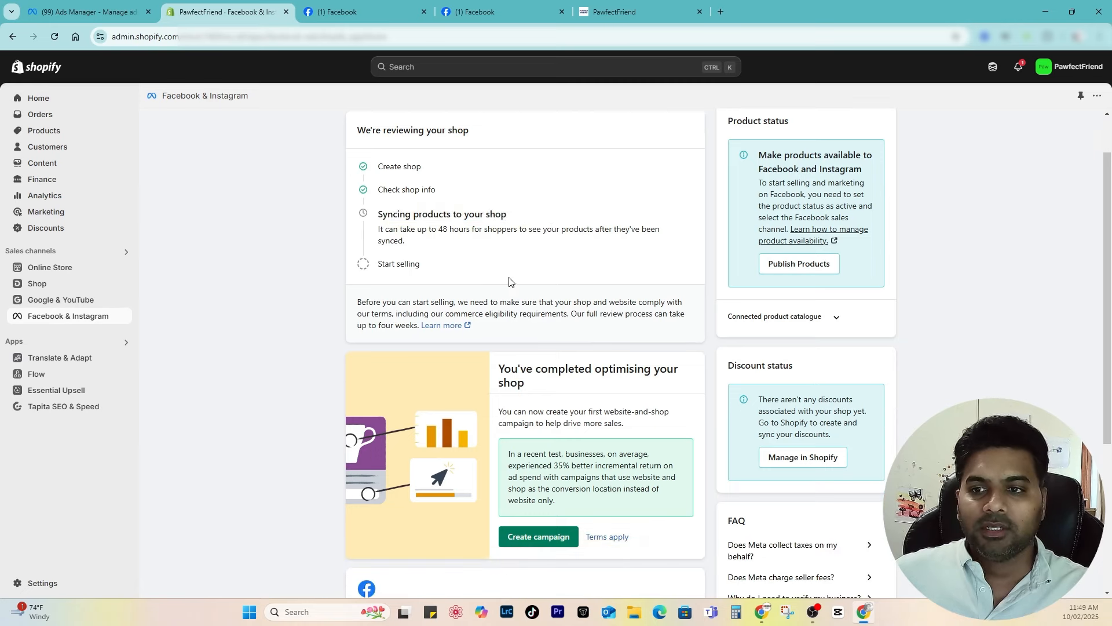
scroll(517, 318, "up", 2)
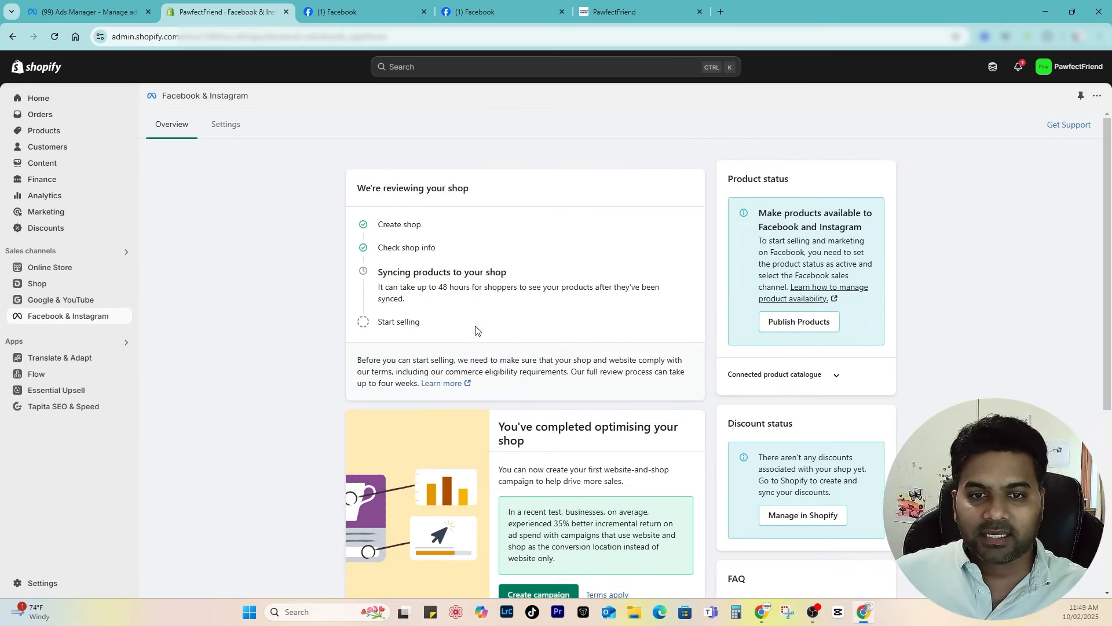
scroll(479, 313, "down", 4)
scroll(471, 276, "up", 2)
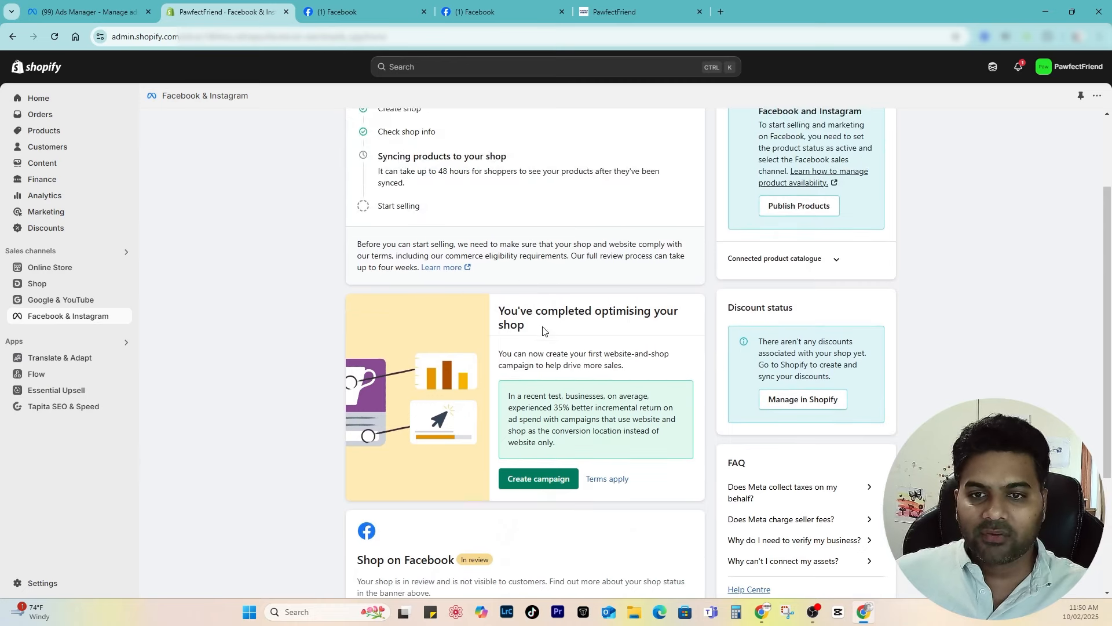
scroll(546, 330, "down", 2)
left_click_drag(504, 197, 677, 210)
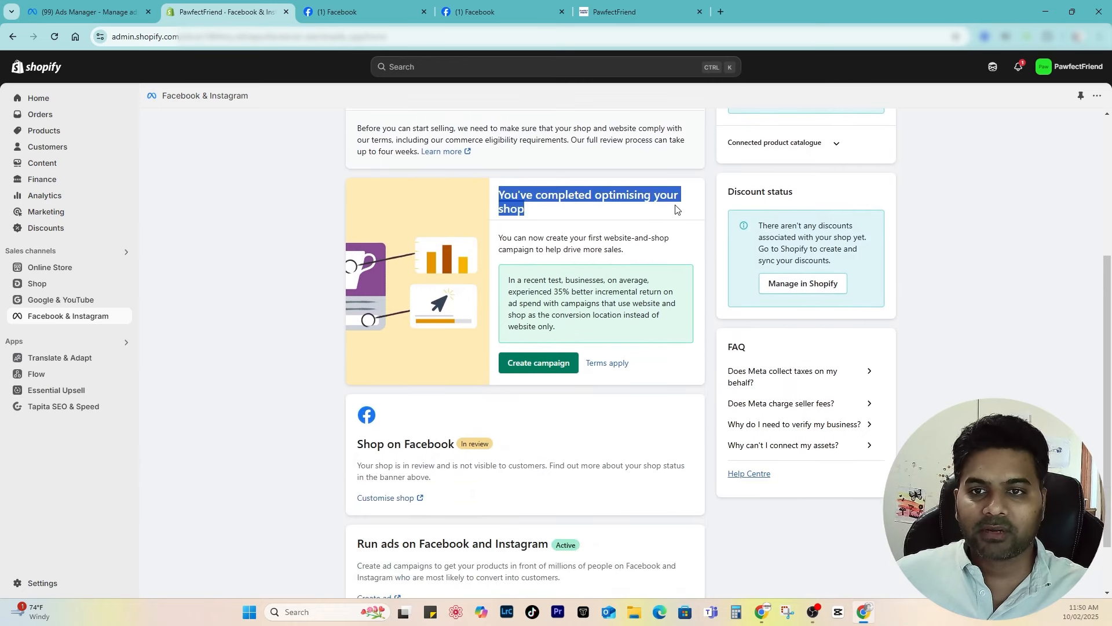
left_click(519, 211)
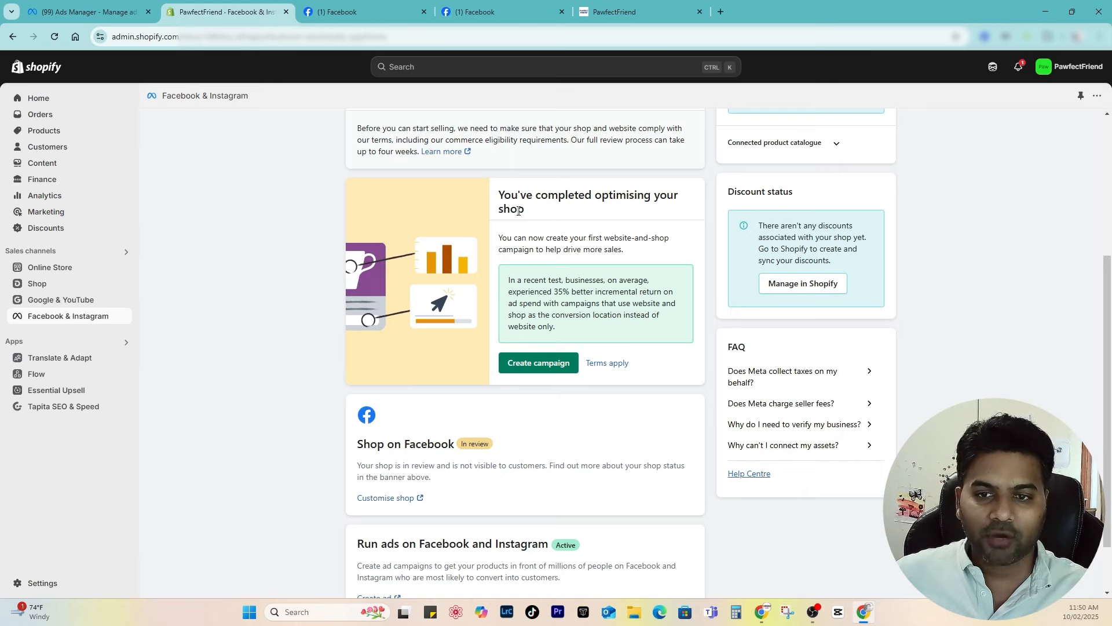
left_click(541, 371)
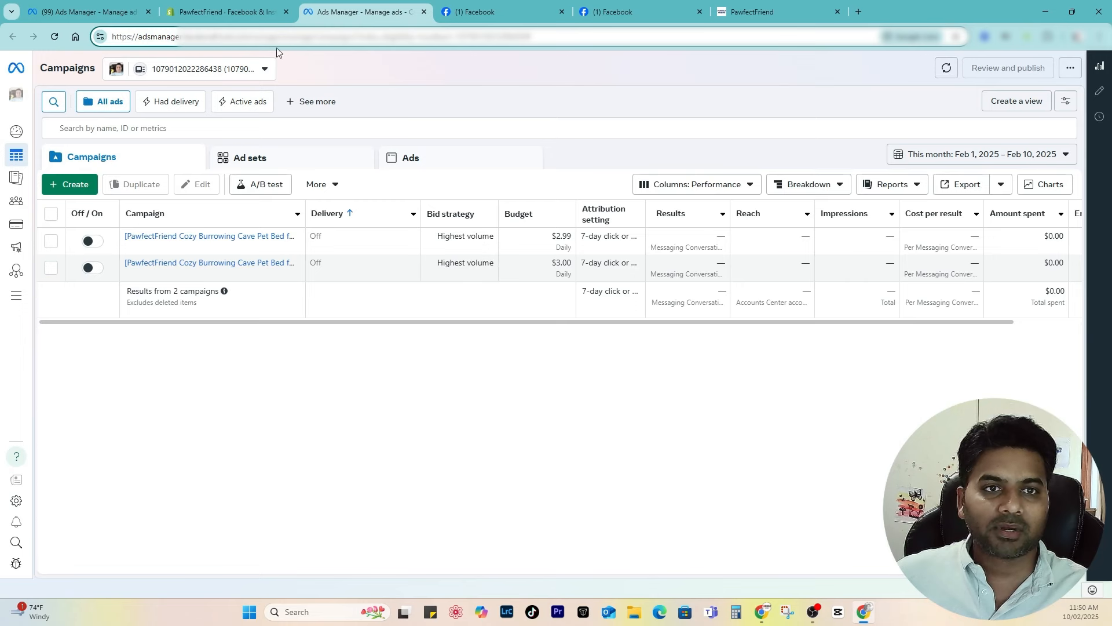
Step: Switch Ads Manager to the Shopify business portfolio's ad account
left_click(201, 69)
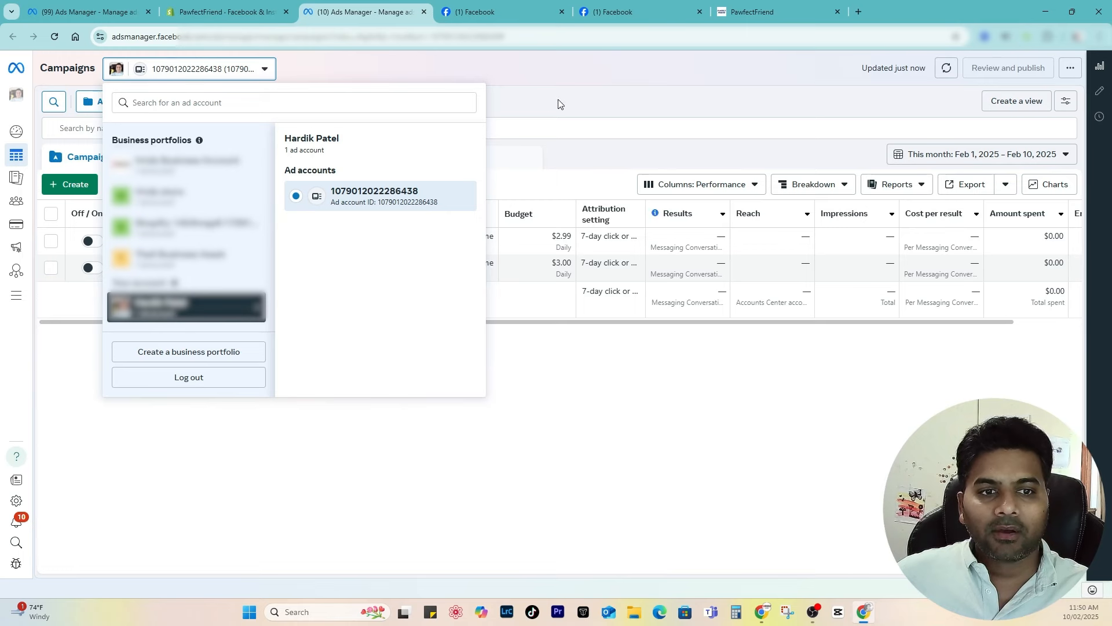
left_click(174, 229)
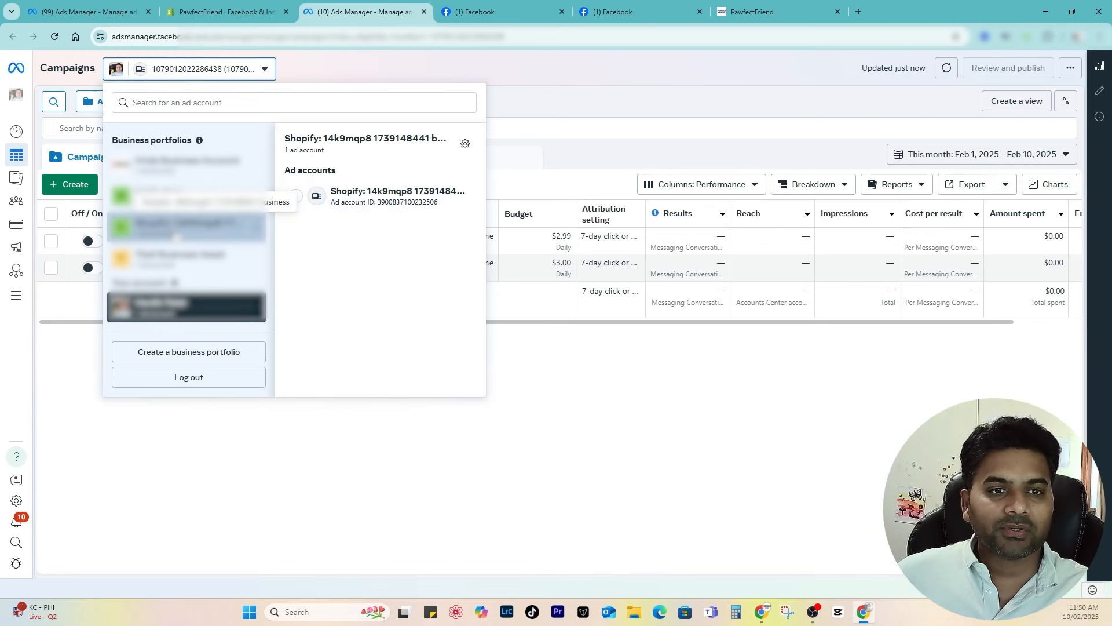
left_click(371, 196)
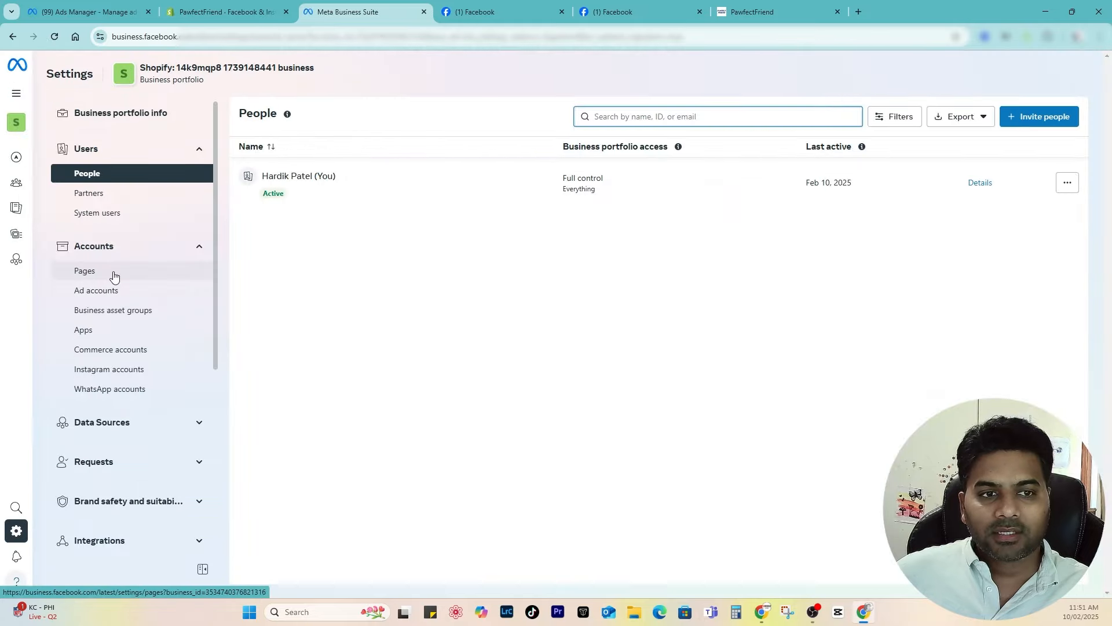
Step: Rename the portfolio's ad account to 'PawfectFriend ad account' in Business Settings and save
left_click(112, 274)
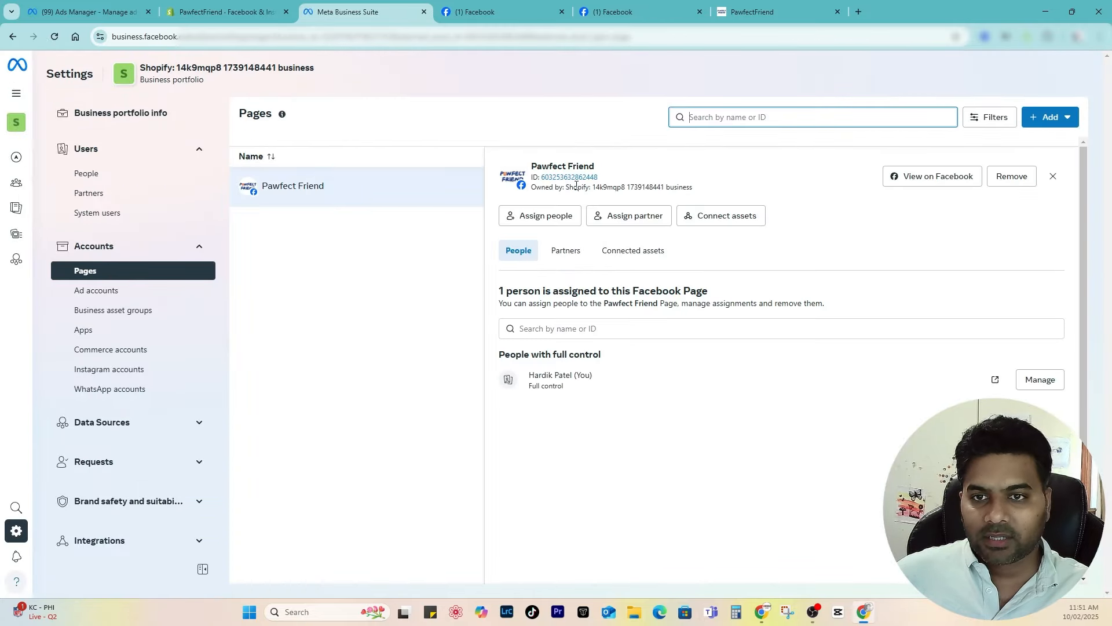
left_click(132, 292)
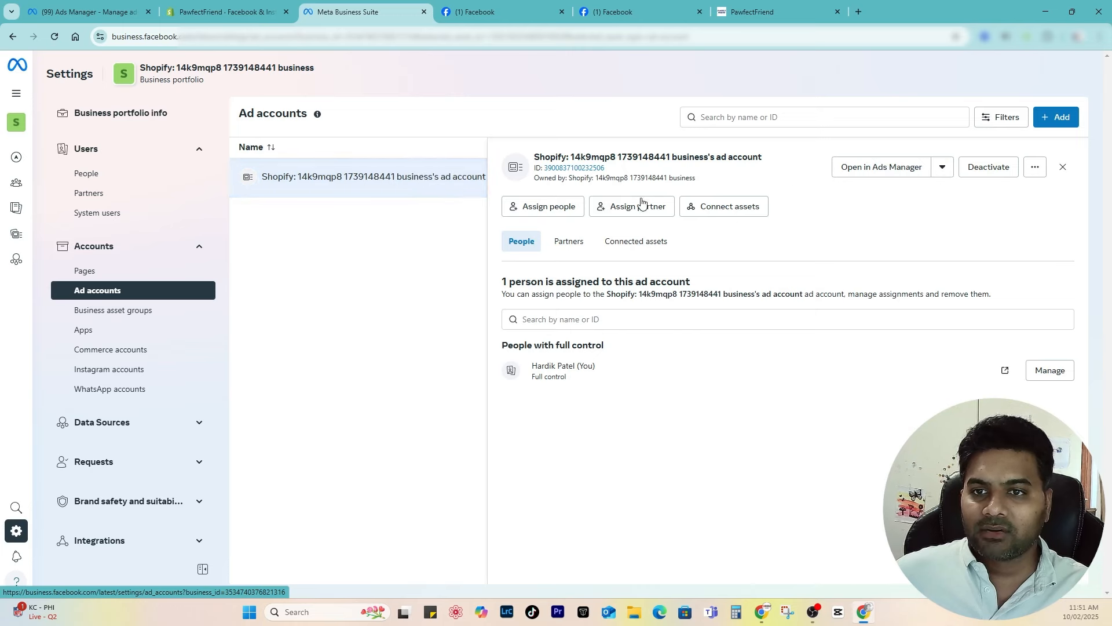
left_click(1035, 168)
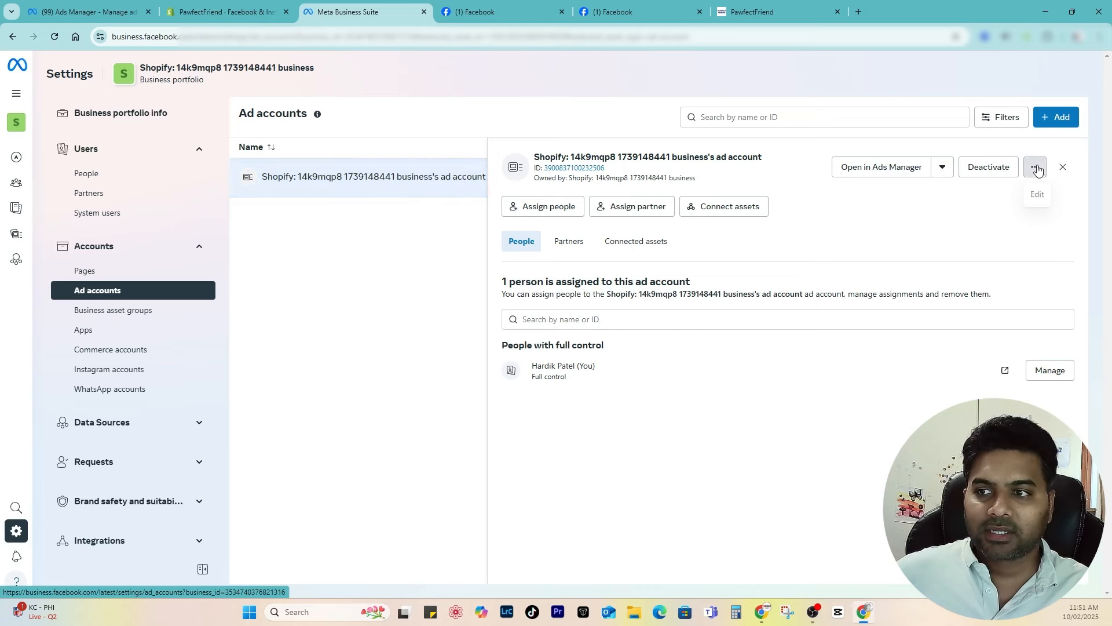
left_click(1039, 196)
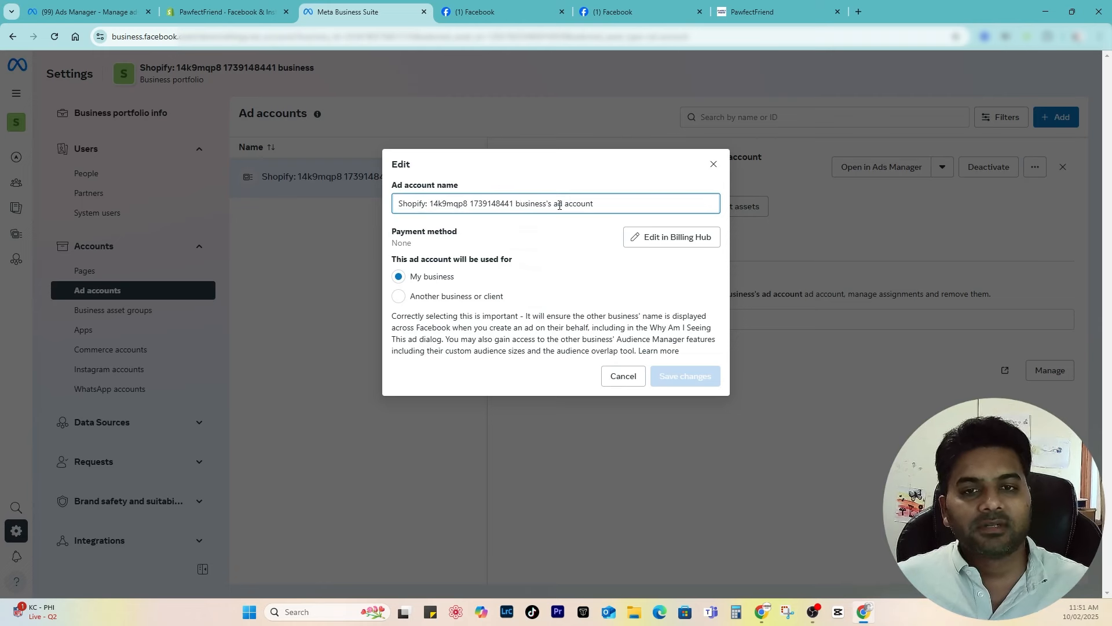
left_click_drag(552, 205, 398, 209)
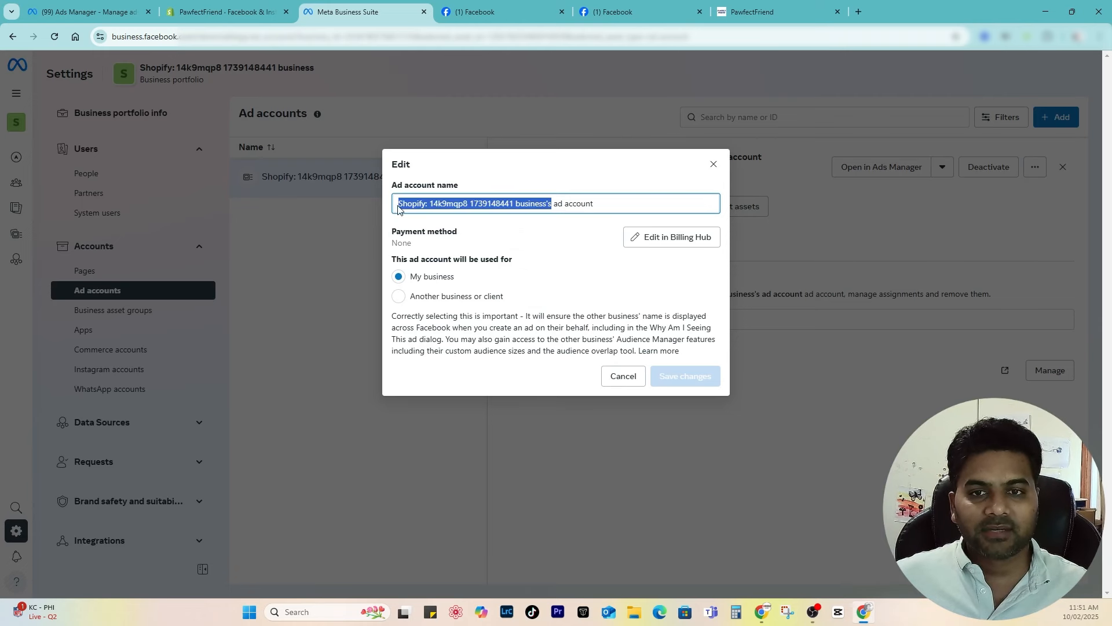
type("Pawfect")
type("Friend")
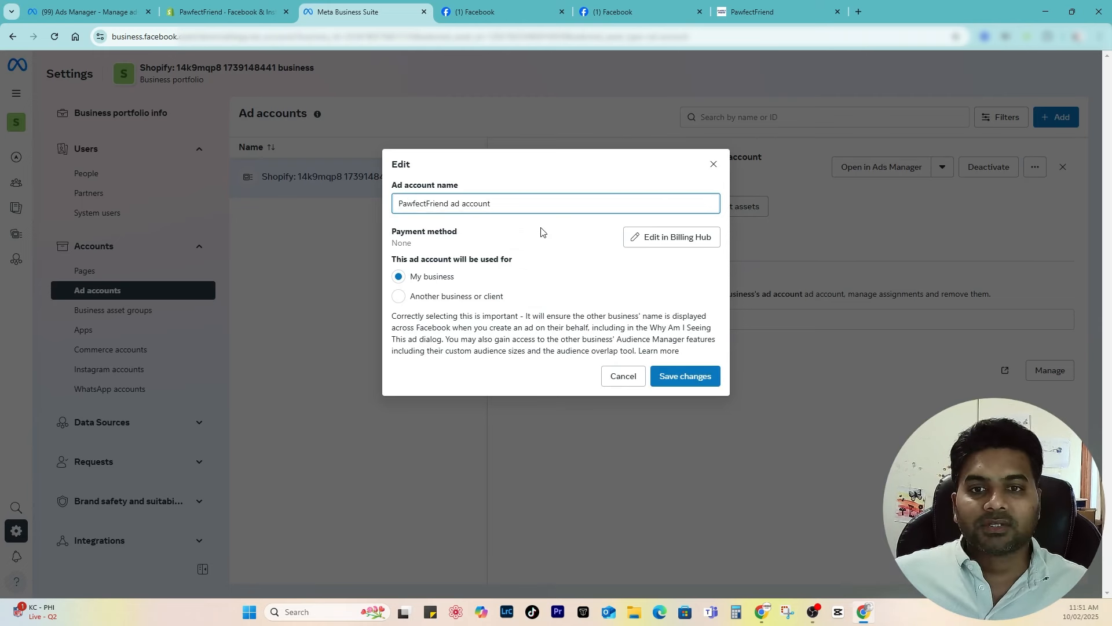
left_click(544, 231)
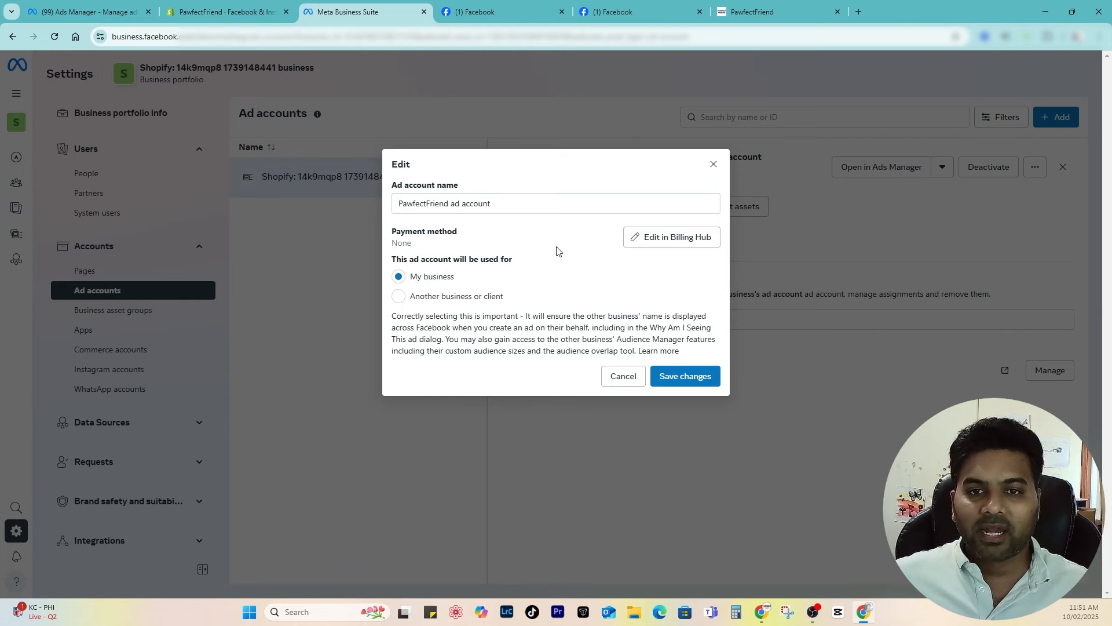
left_click(699, 376)
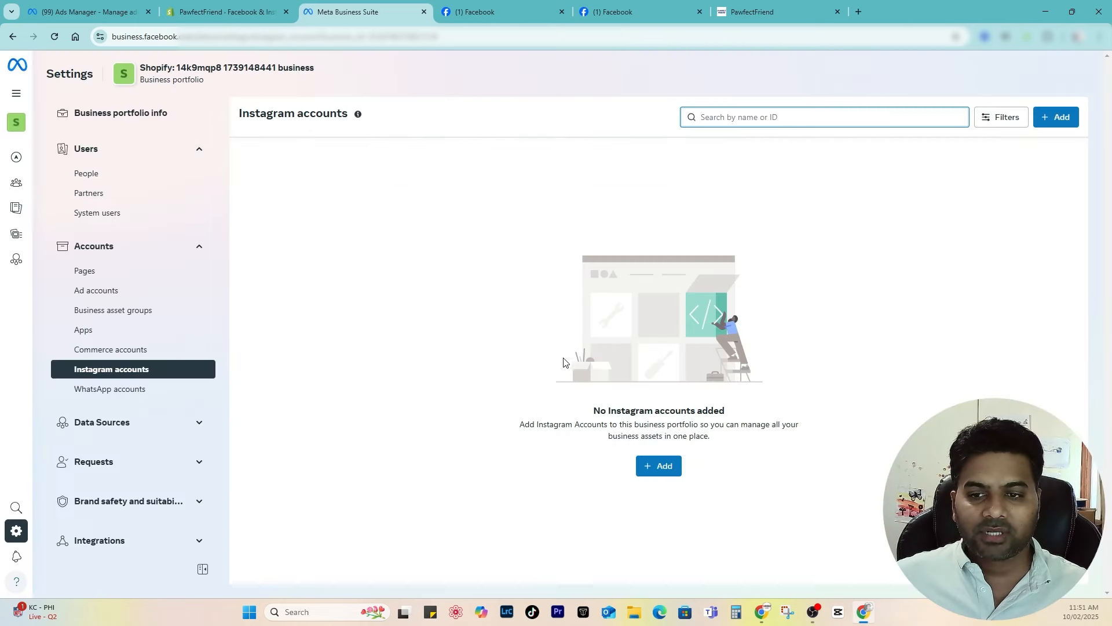
Step: Start claiming an Instagram account, tick the terms, cancel, and expand Data Sources
left_click(655, 467)
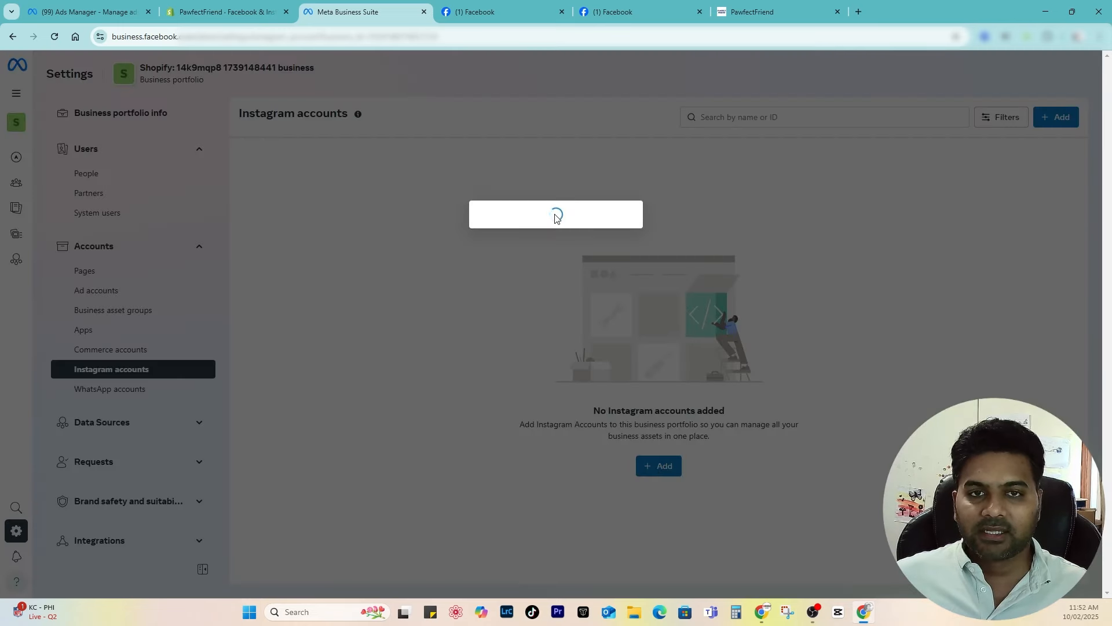
scroll(538, 284, "down", 1)
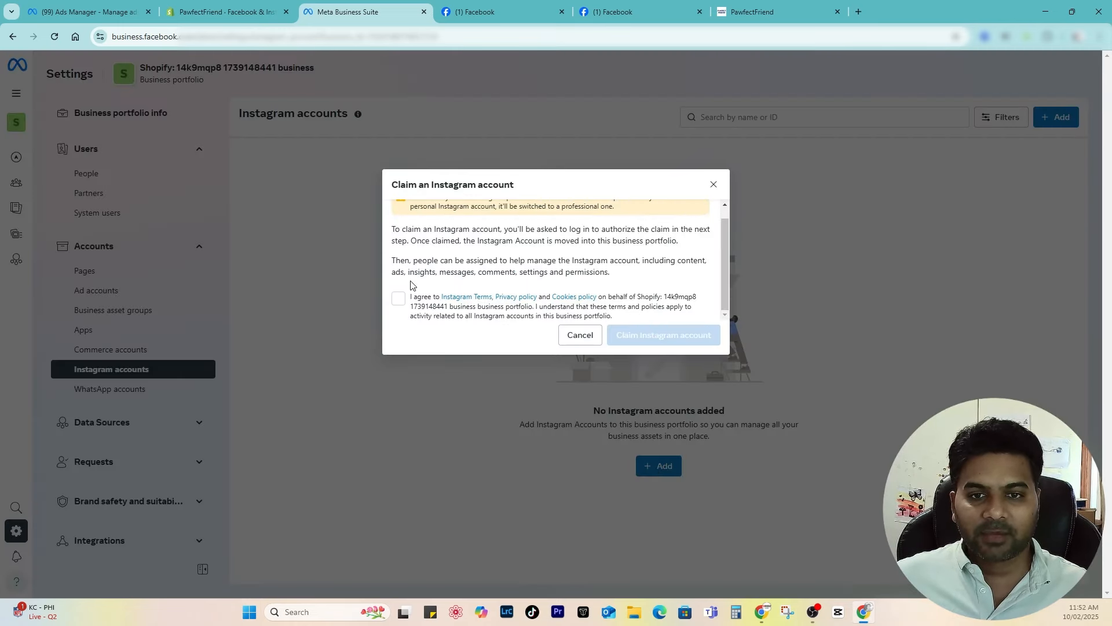
left_click(399, 298)
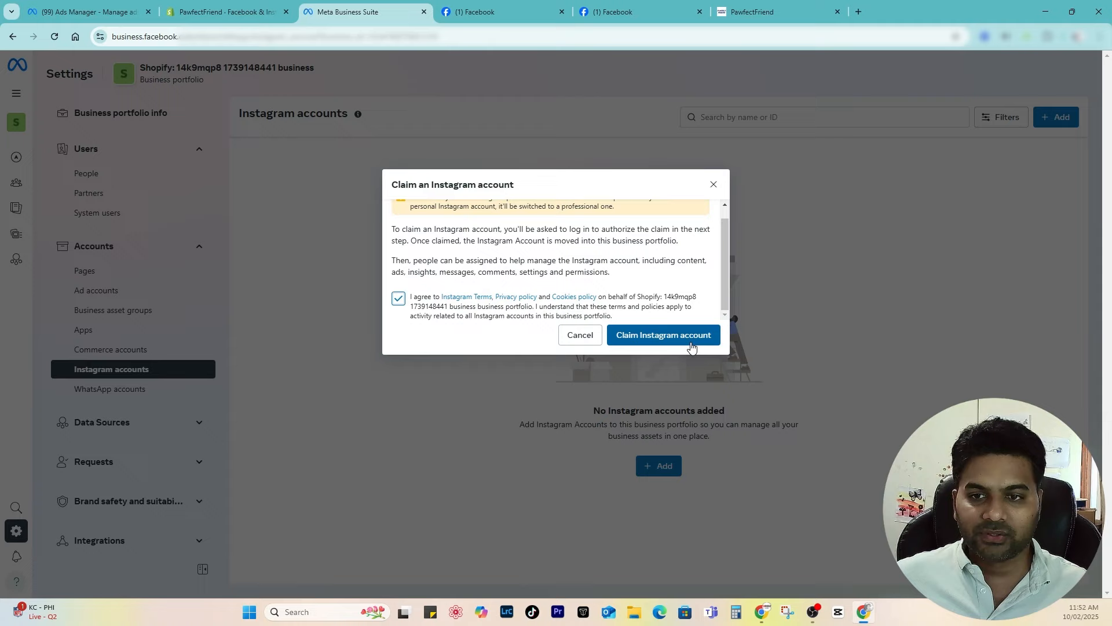
left_click(580, 335)
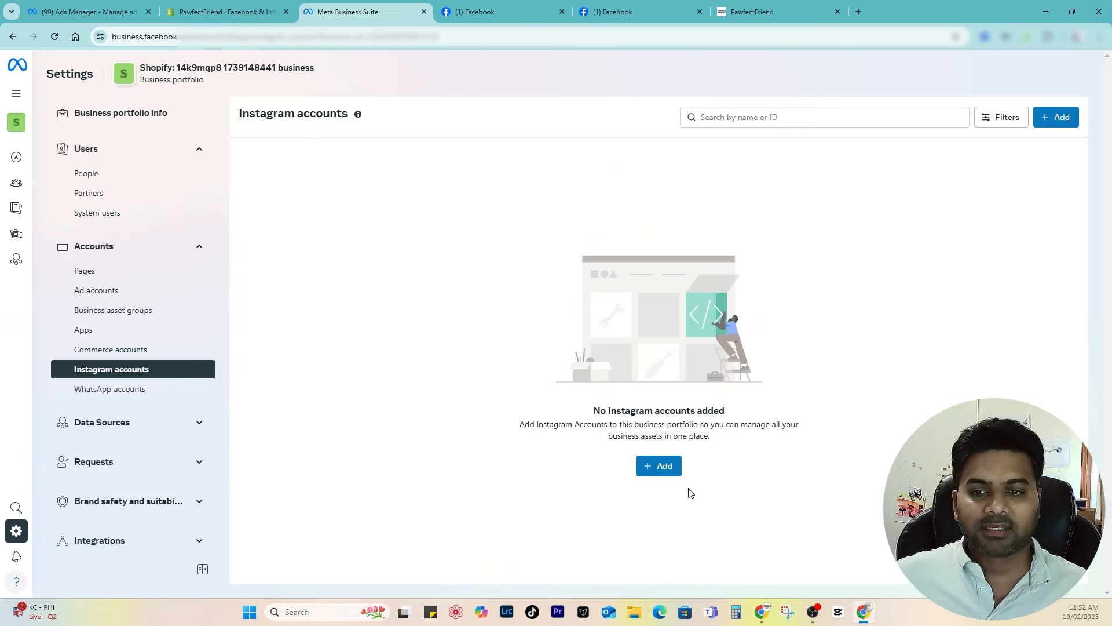
left_click(125, 429)
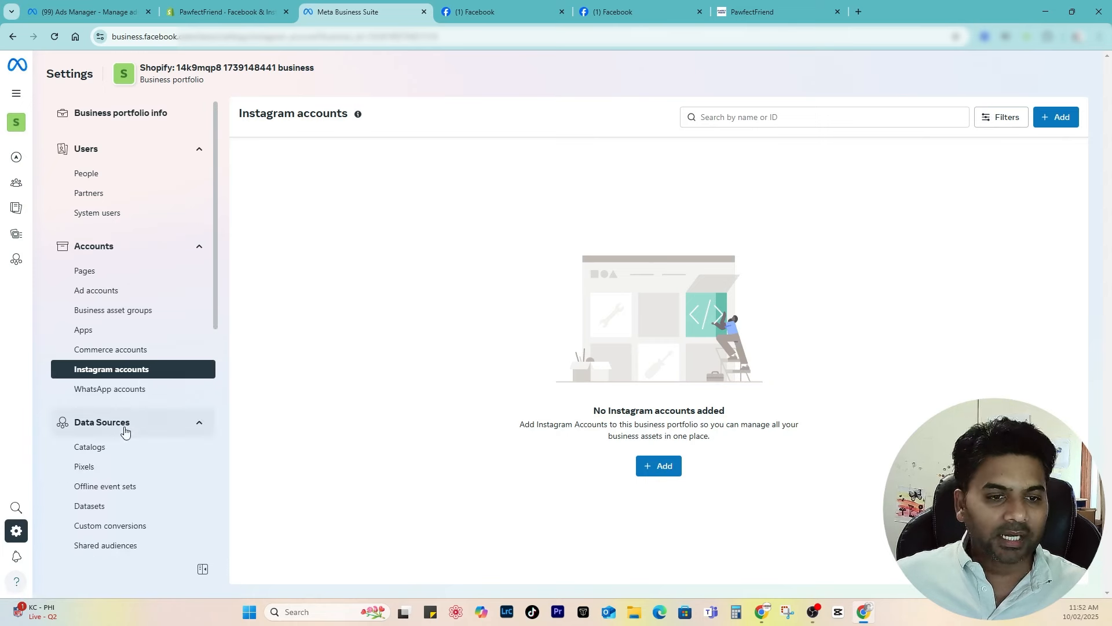
scroll(124, 429, "down", 3)
Step: Copy the Shopify Product Catalog ID and open the catalog in Commerce Manager
left_click(95, 273)
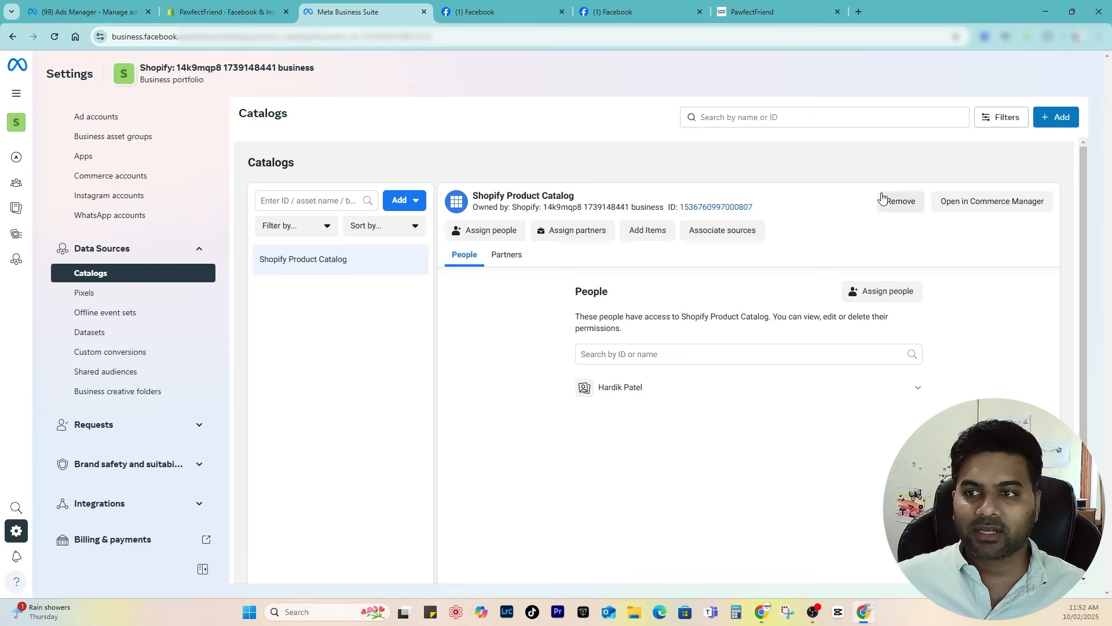
left_click(702, 208)
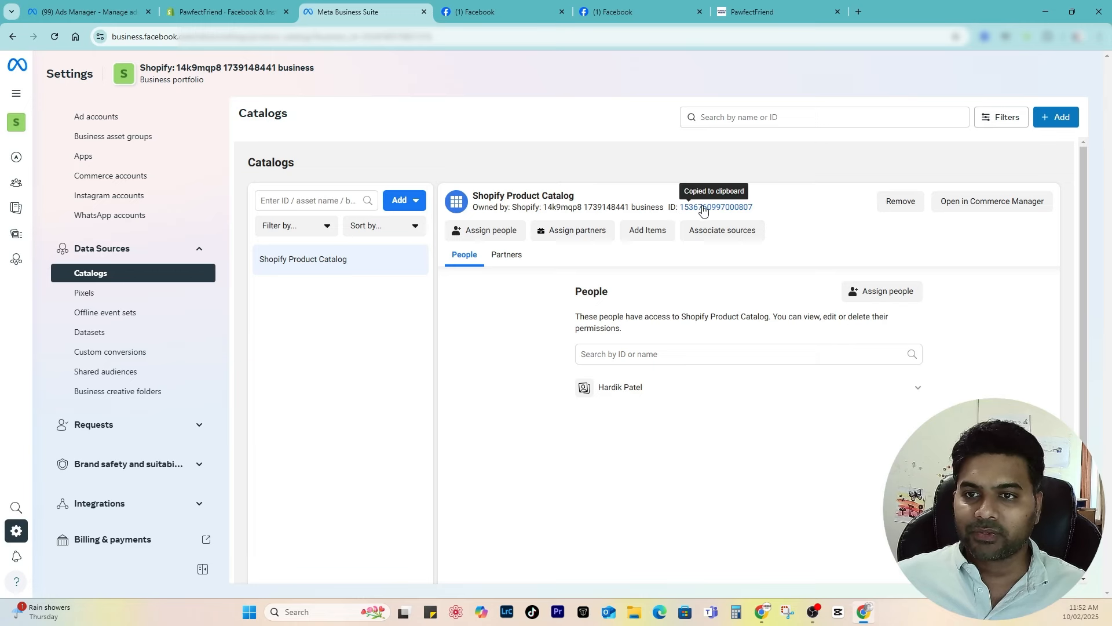
left_click(997, 202)
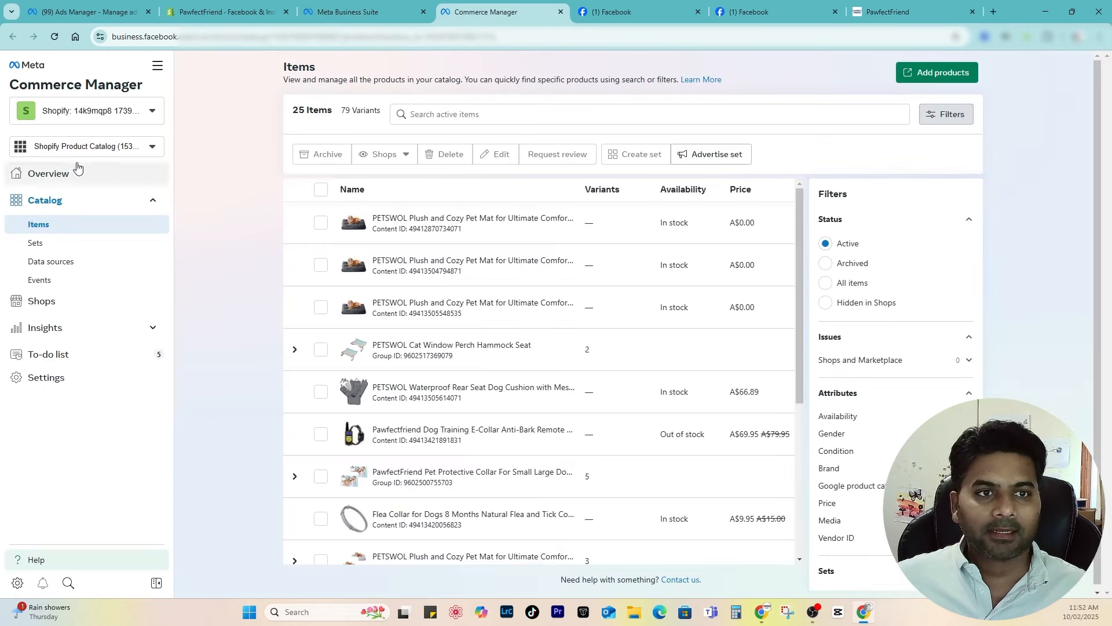
Step: Open Business settings for the Shopify portfolio and show its Business portfolio info
left_click(89, 112)
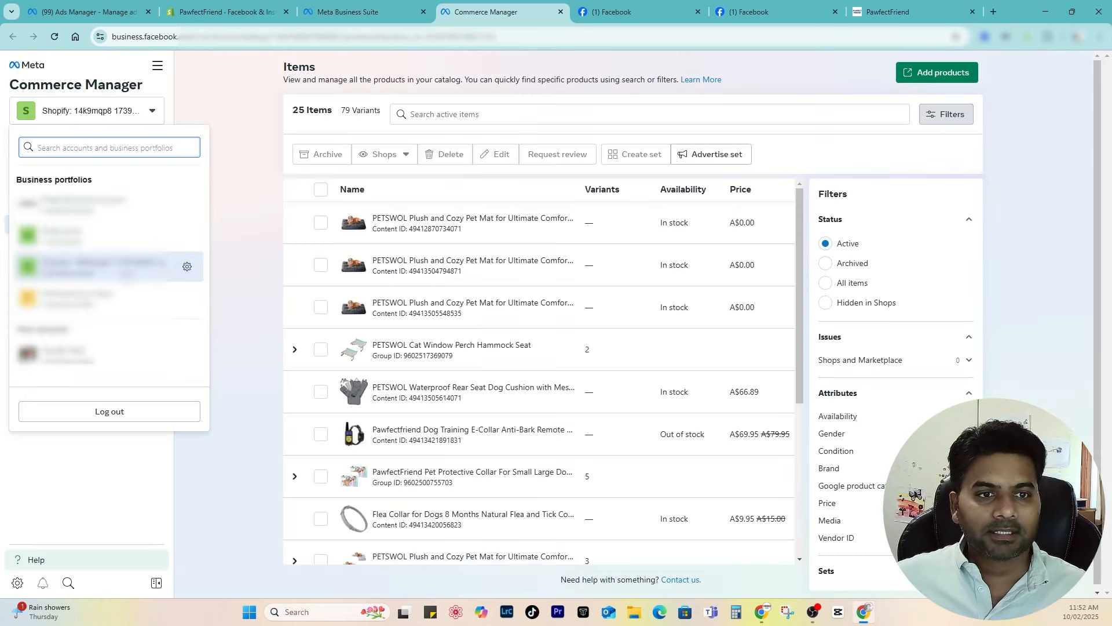
left_click(188, 268)
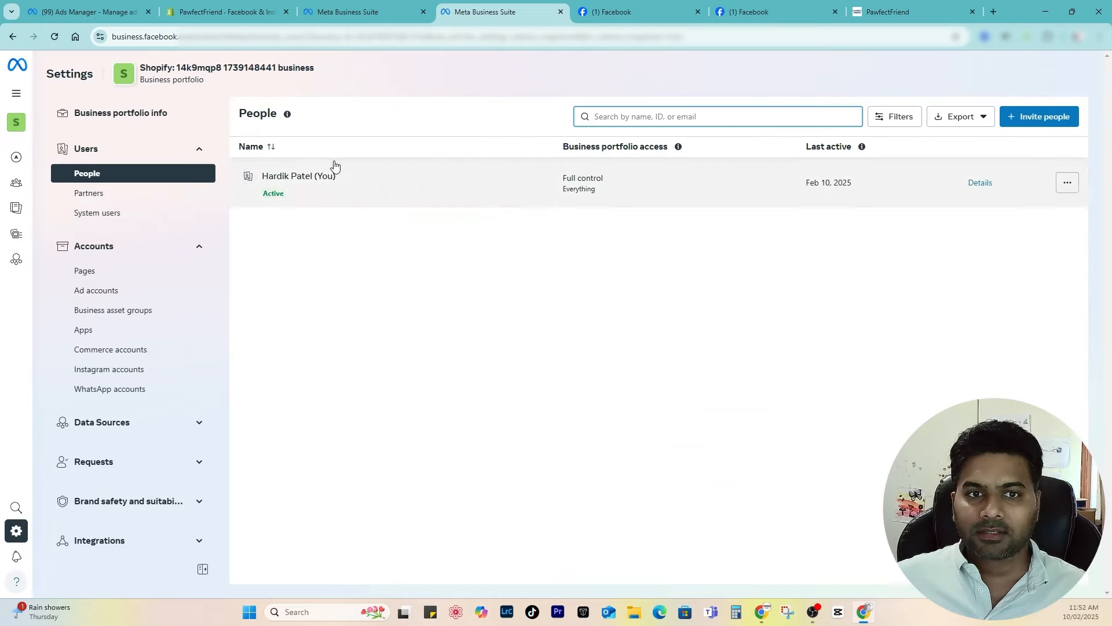
left_click(99, 114)
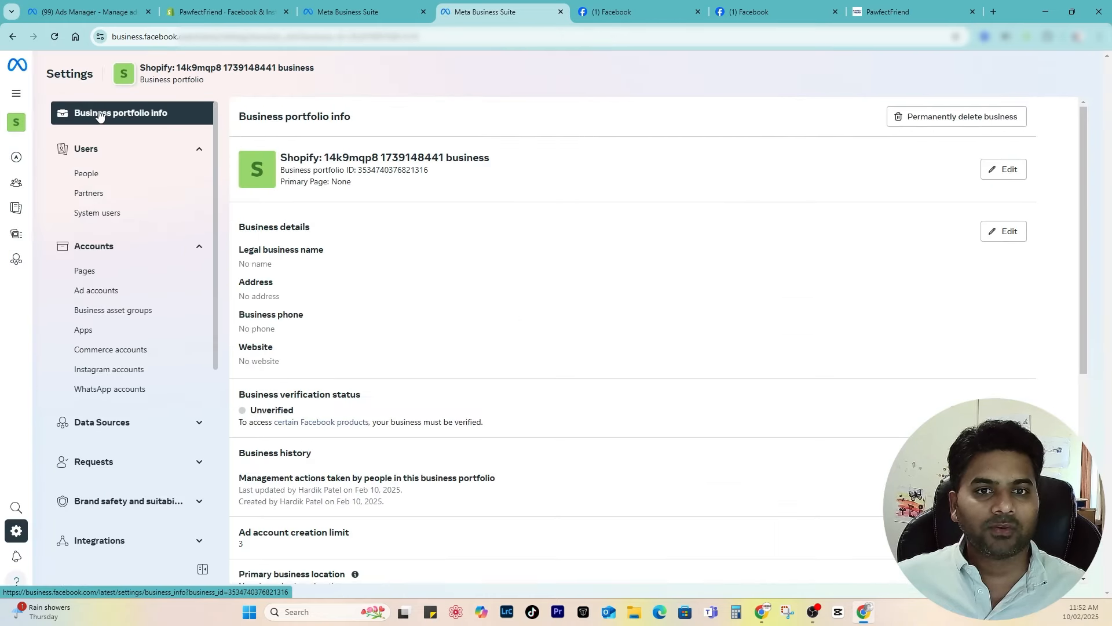
Step: Change the business name to 'PawfectFriend Business Portfolio'
left_click(1018, 169)
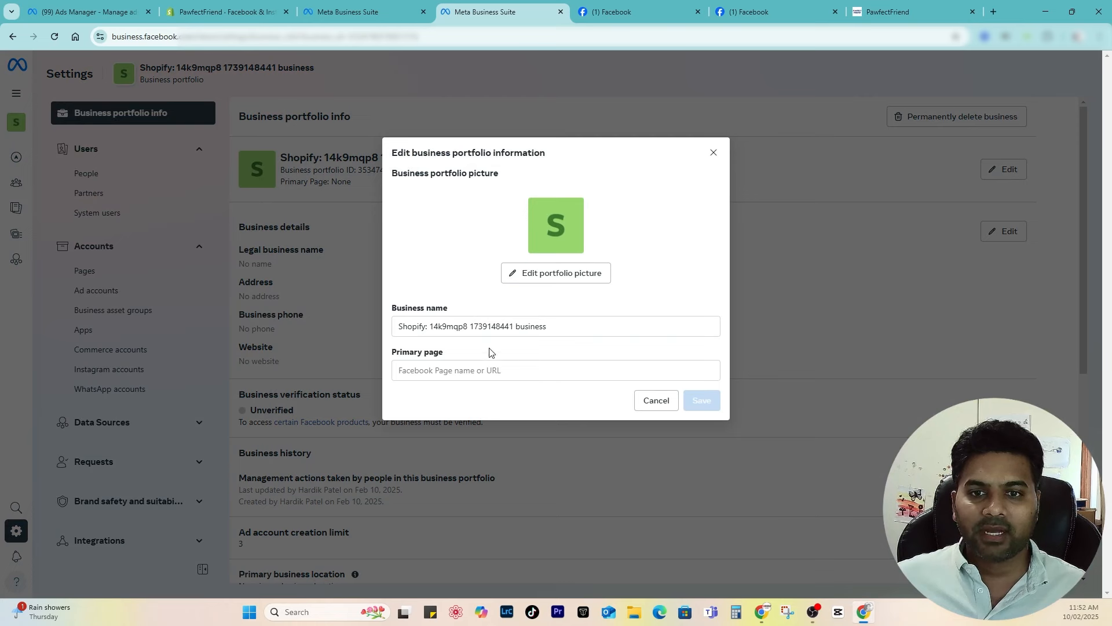
left_click_drag(516, 327, 510, 328)
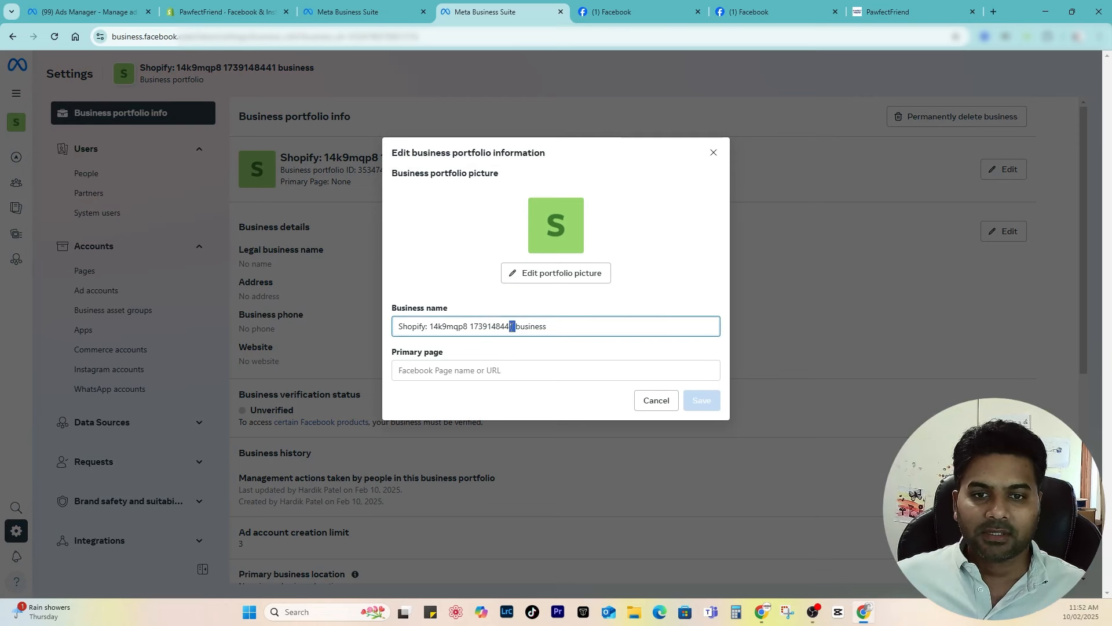
key("ctrl+a")
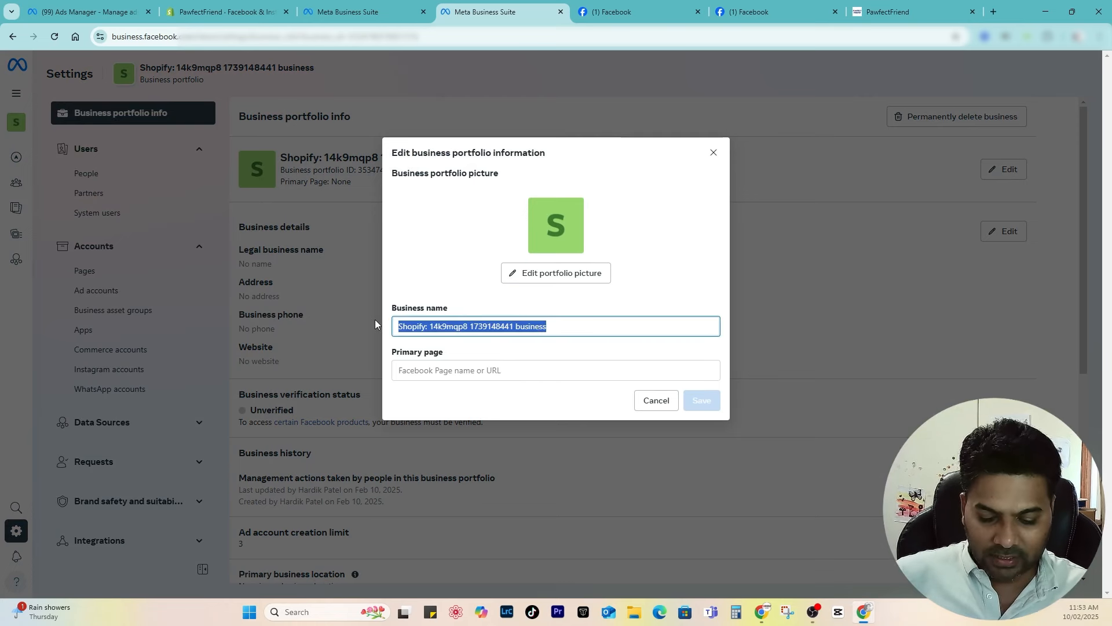
type("PawfectFriend")
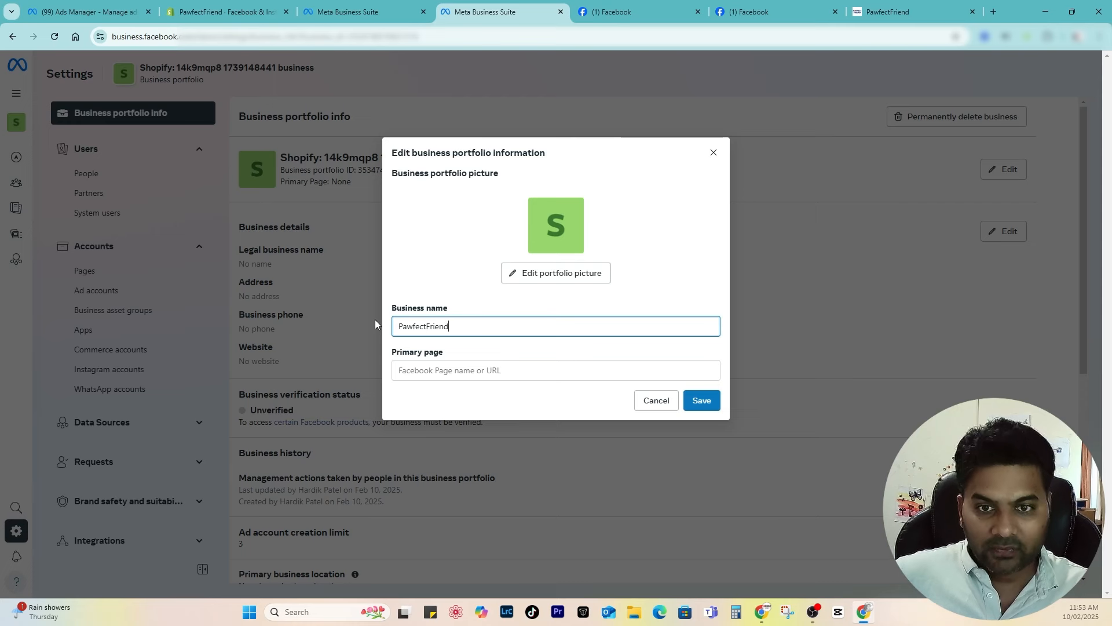
type(" Business Po")
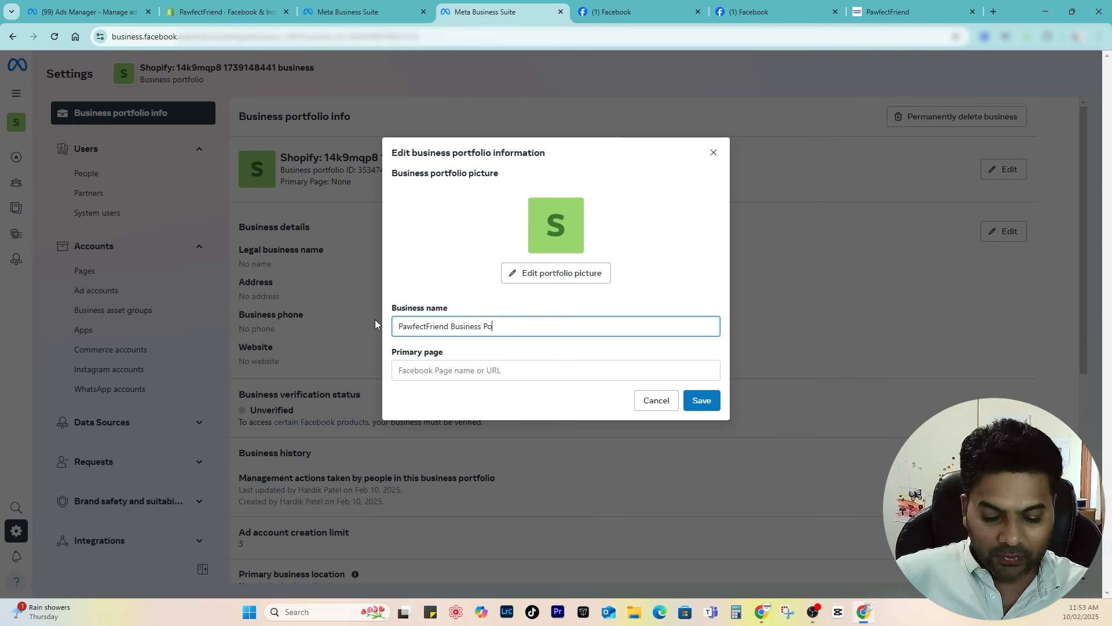
type("rtfolio")
key("Tab")
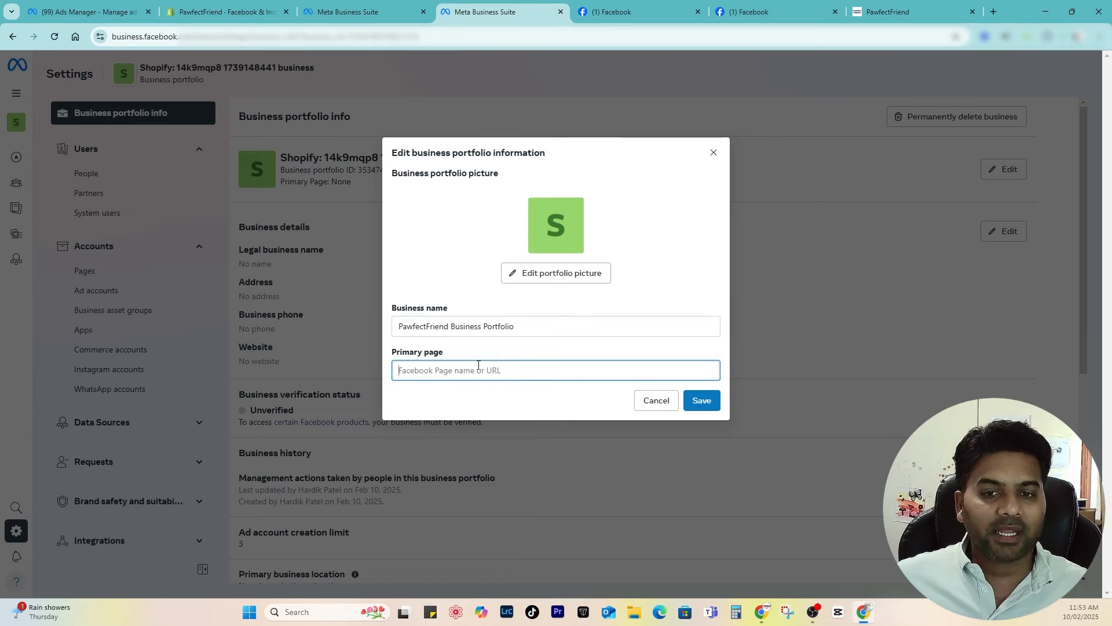
Step: Set the primary page to Pawfect Friend using its Facebook page URL, and save
left_click(637, 11)
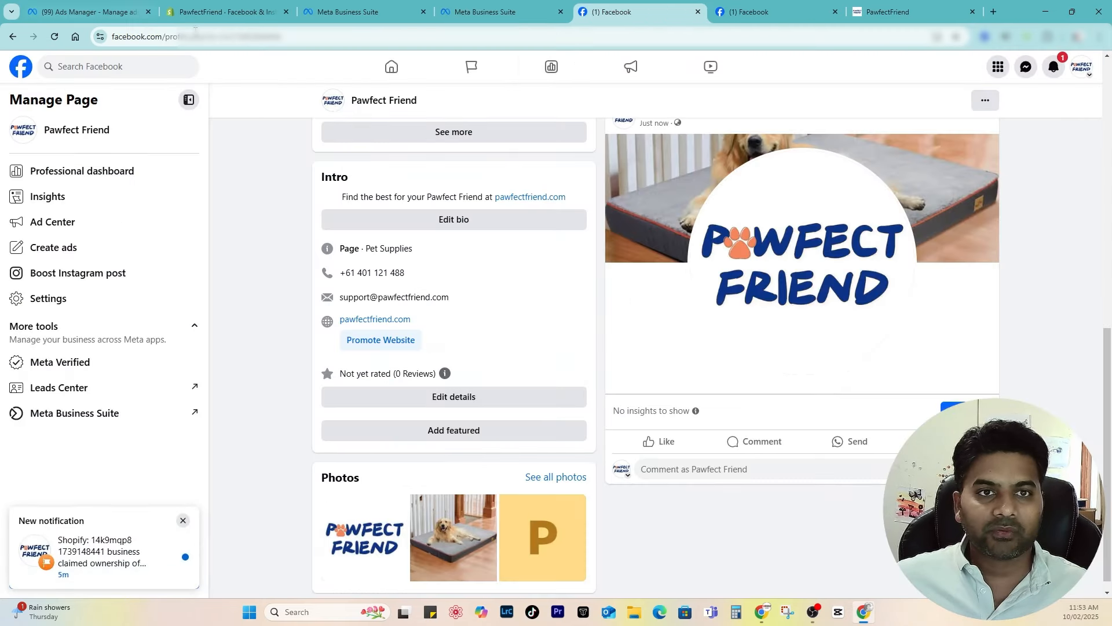
left_click(169, 37)
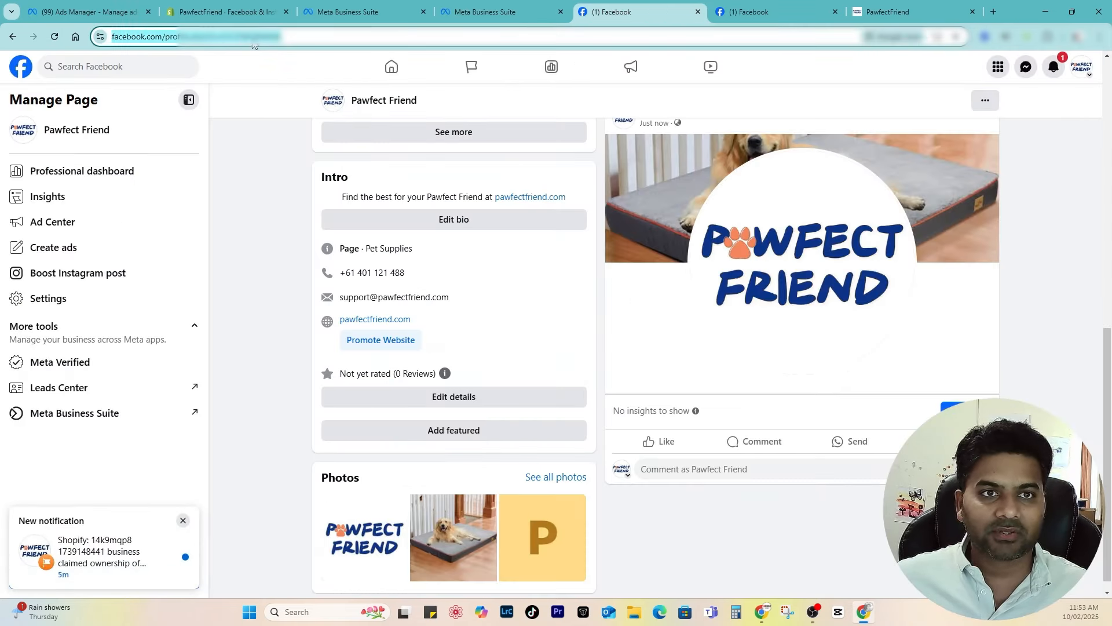
key("Return")
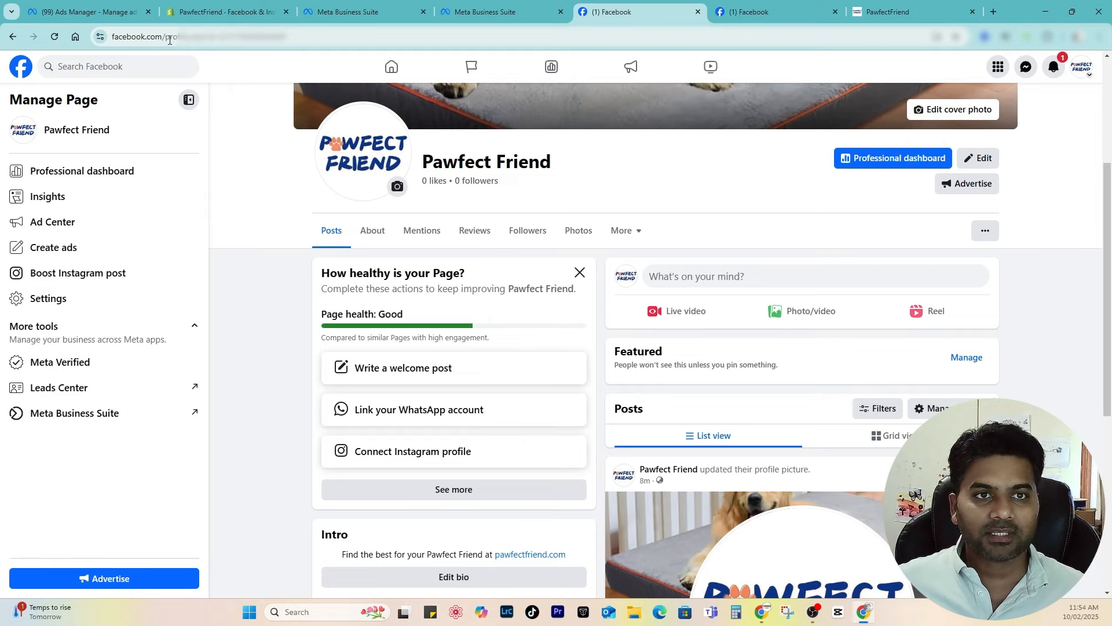
left_click(168, 38)
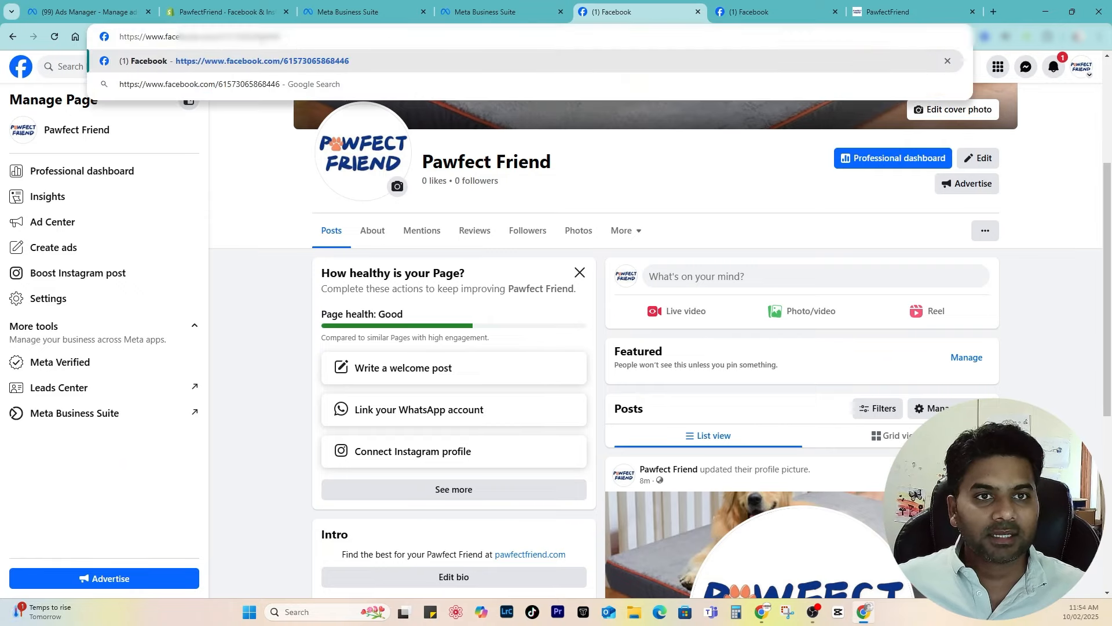
triple_click(260, 39)
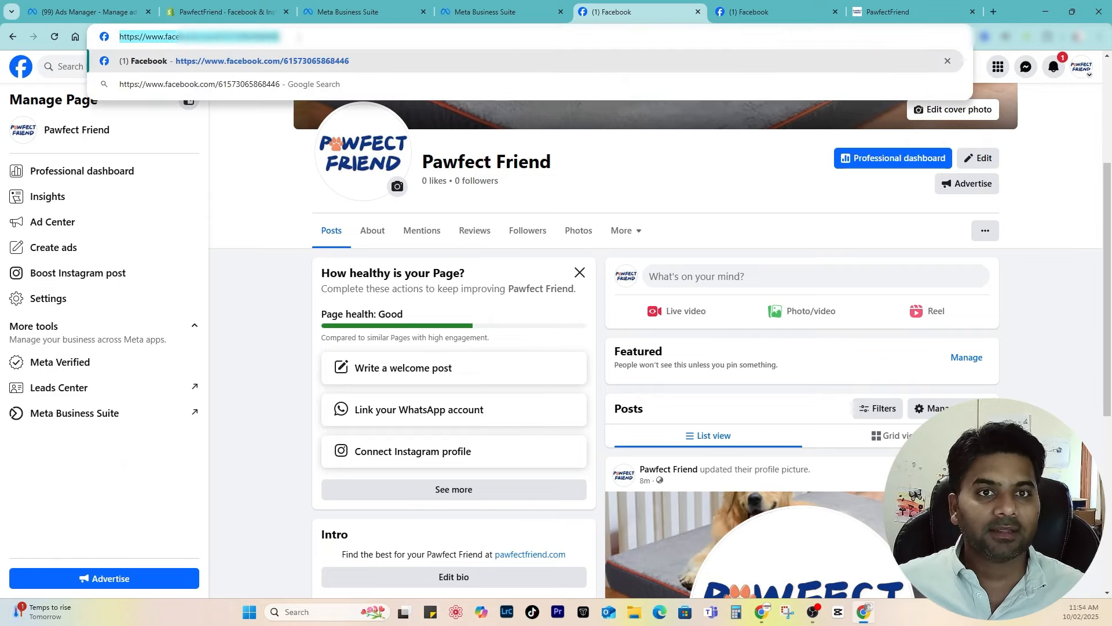
left_click(492, 11)
key("ctrl+v")
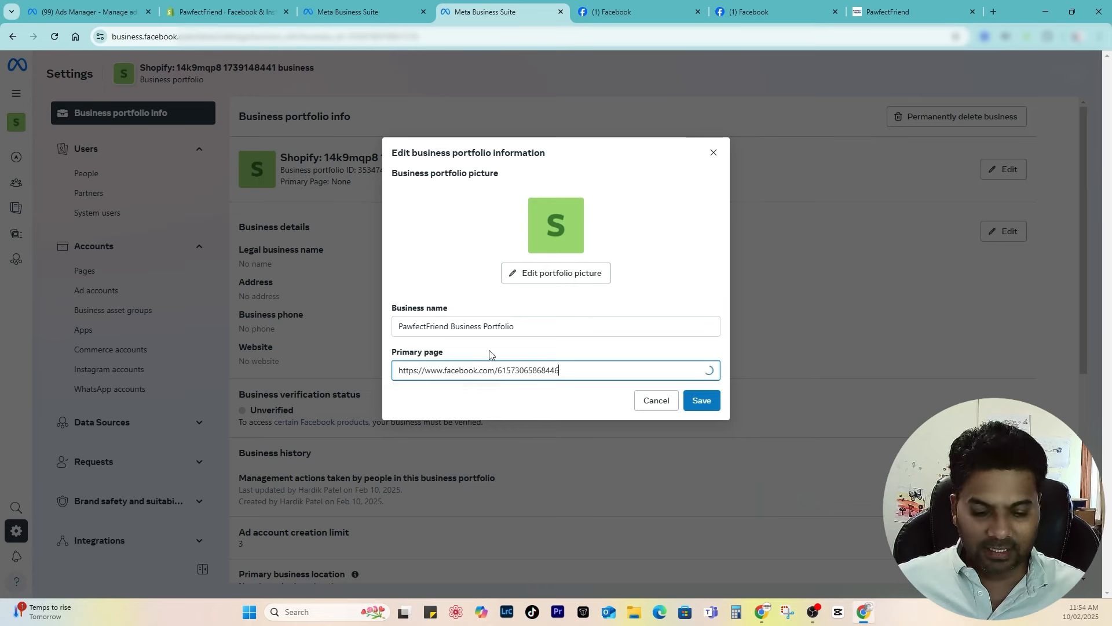
left_click(534, 406)
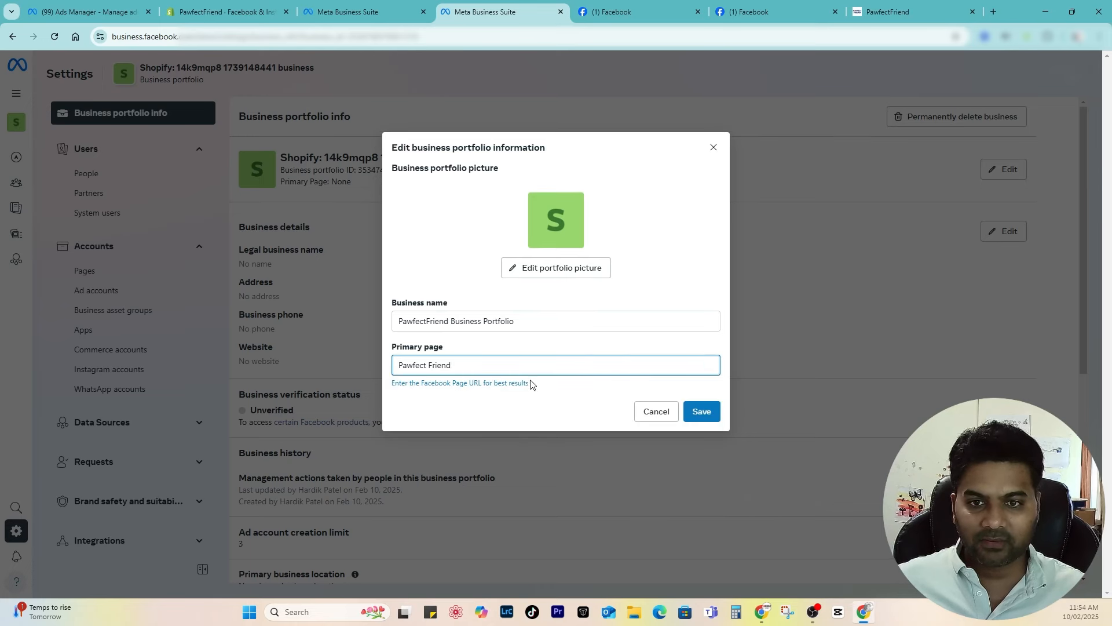
left_click(702, 411)
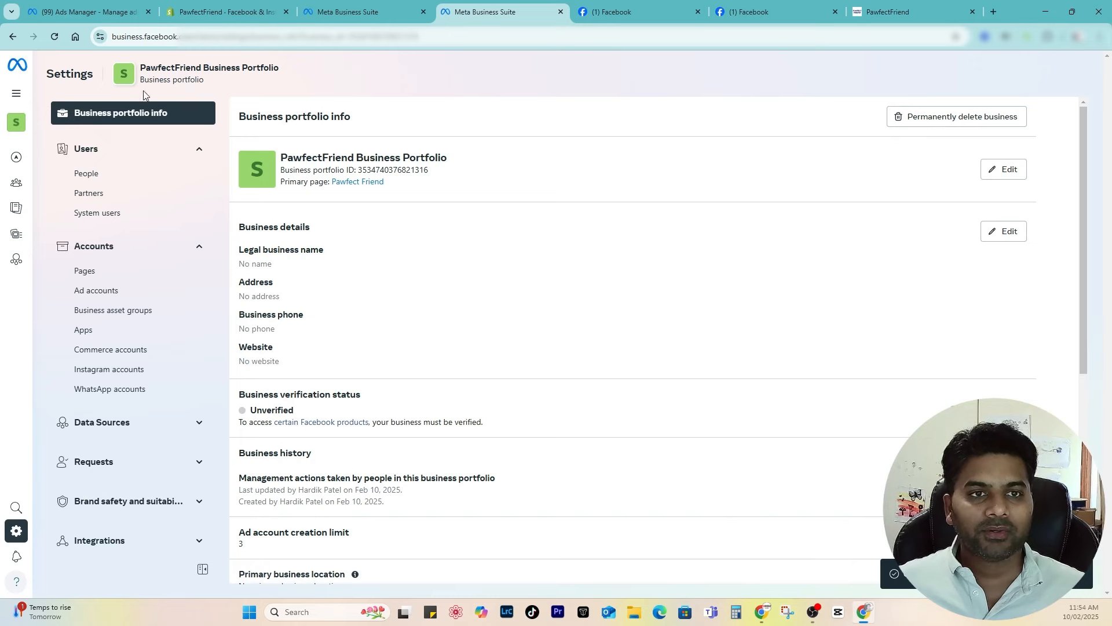
Step: Reload Shopify's Facebook & Instagram overview and review the 25 synced products, all Approved
left_click(226, 11)
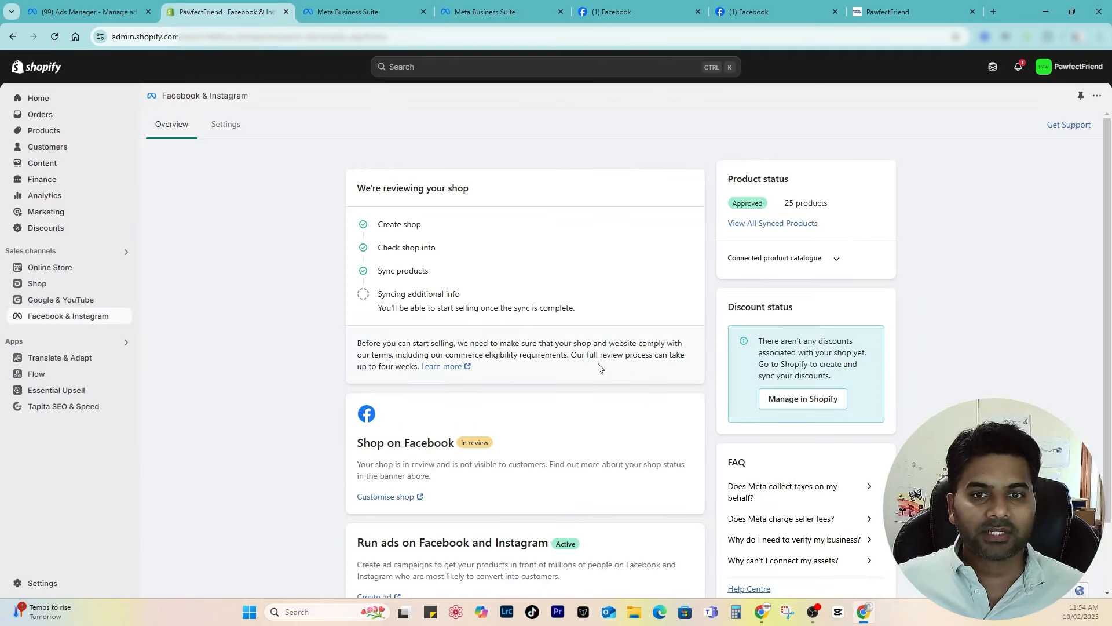
left_click(52, 36)
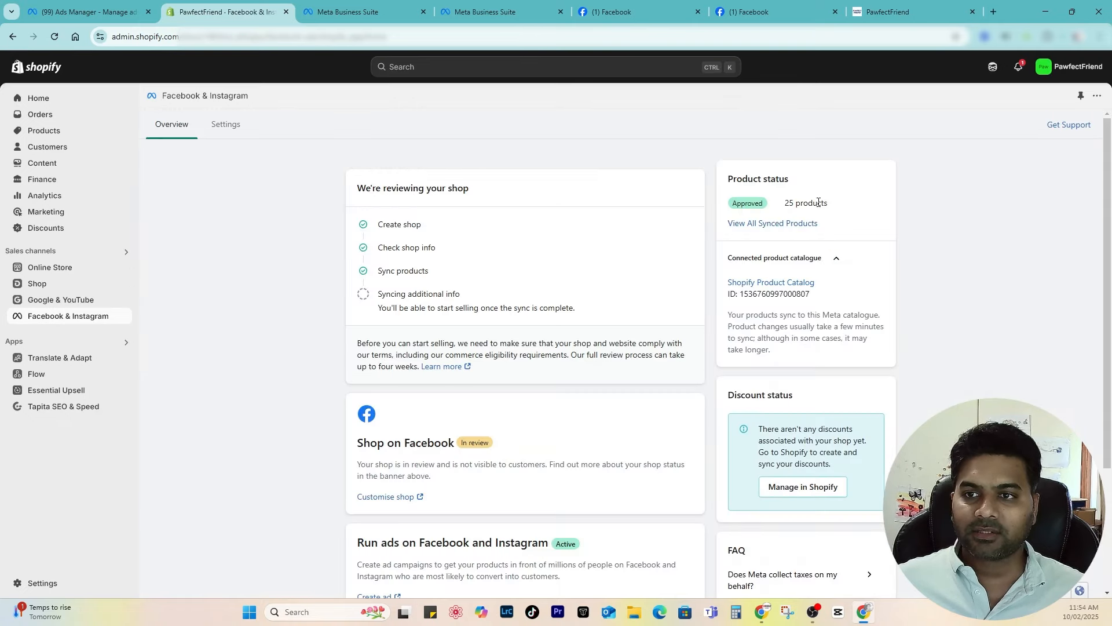
double_click(819, 203)
left_click_drag(837, 206, 773, 209)
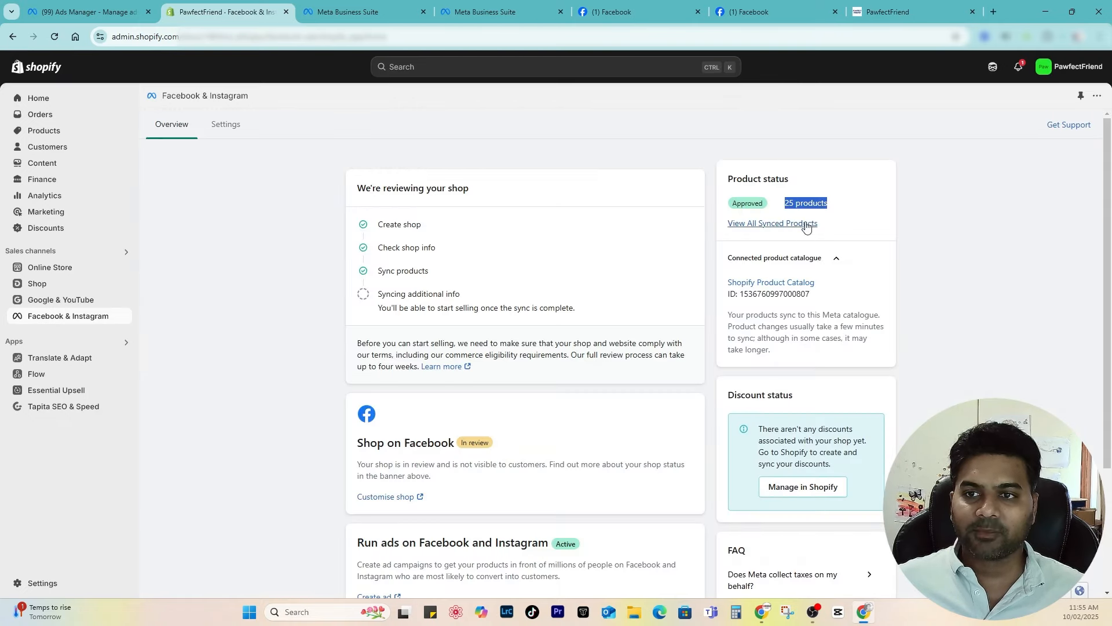
left_click(760, 227)
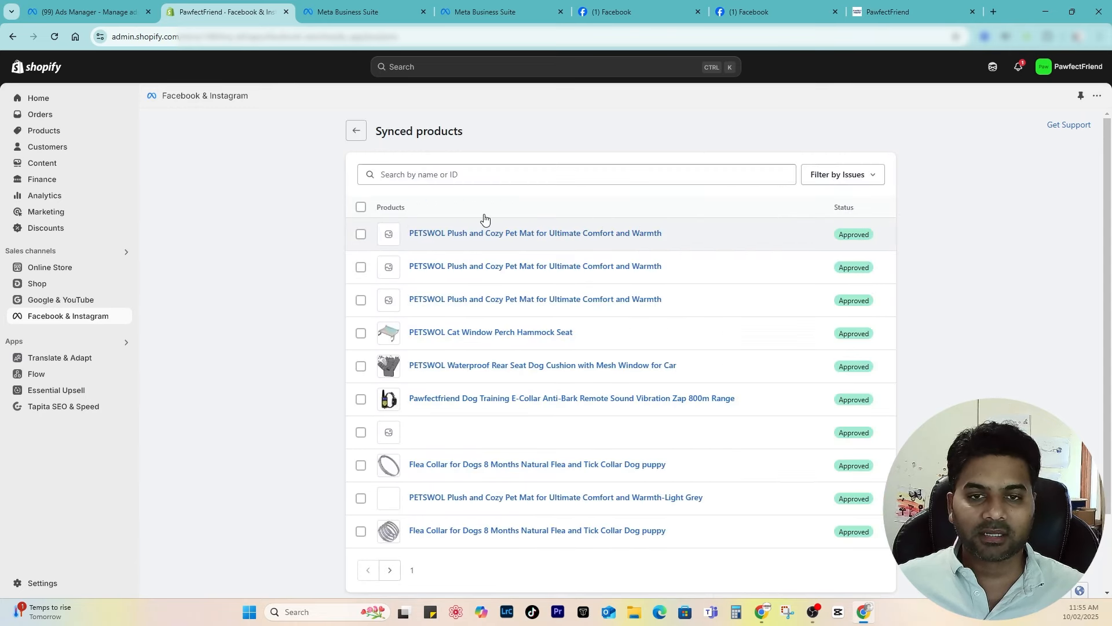
scroll(504, 243, "down", 2)
scroll(895, 261, "up", 2)
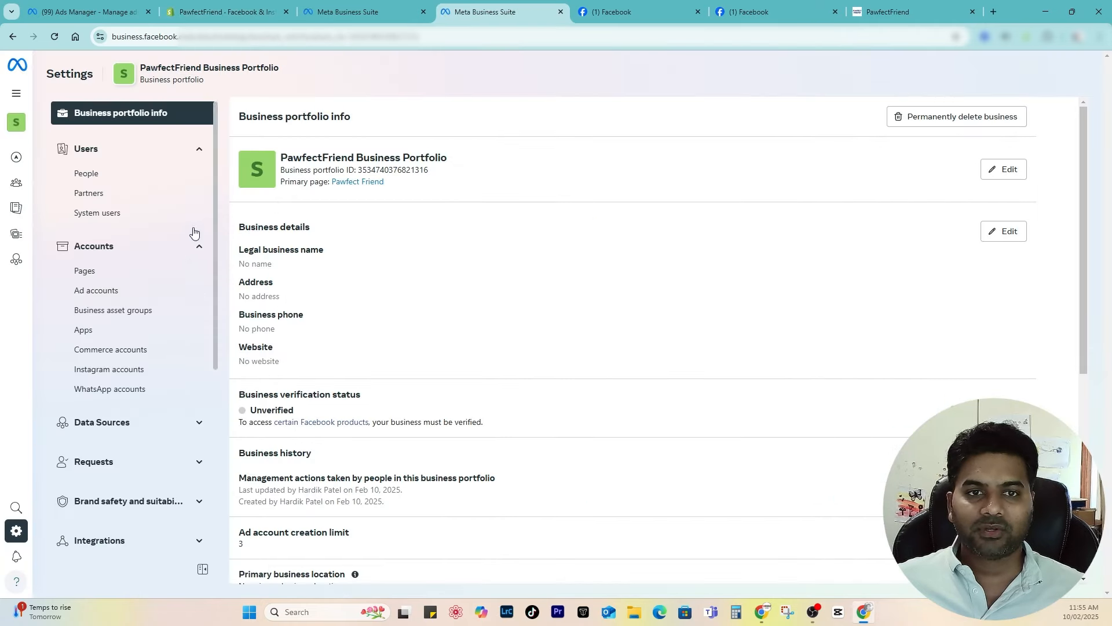
Step: Close the older Business Suite tab and open the Shopify pixel in Events Manager
left_click(423, 11)
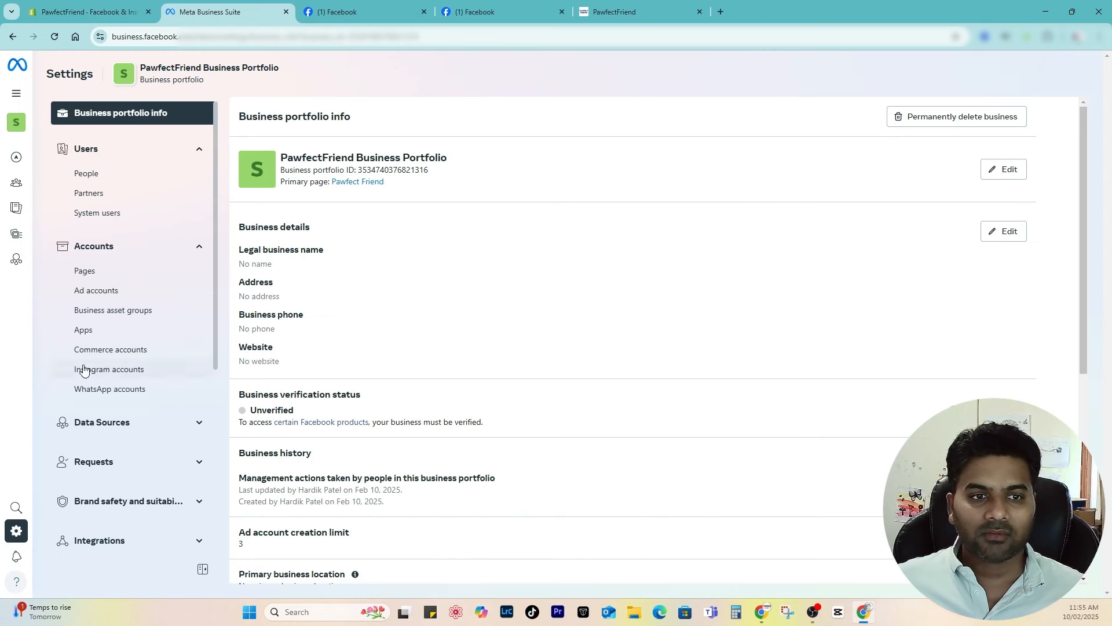
left_click(120, 424)
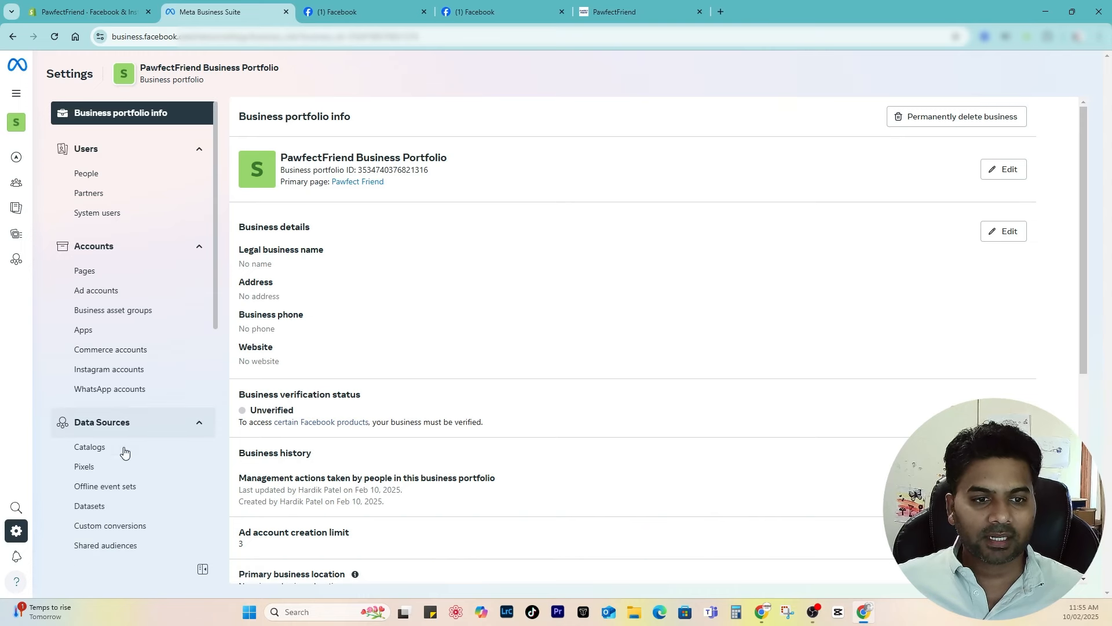
left_click(91, 470)
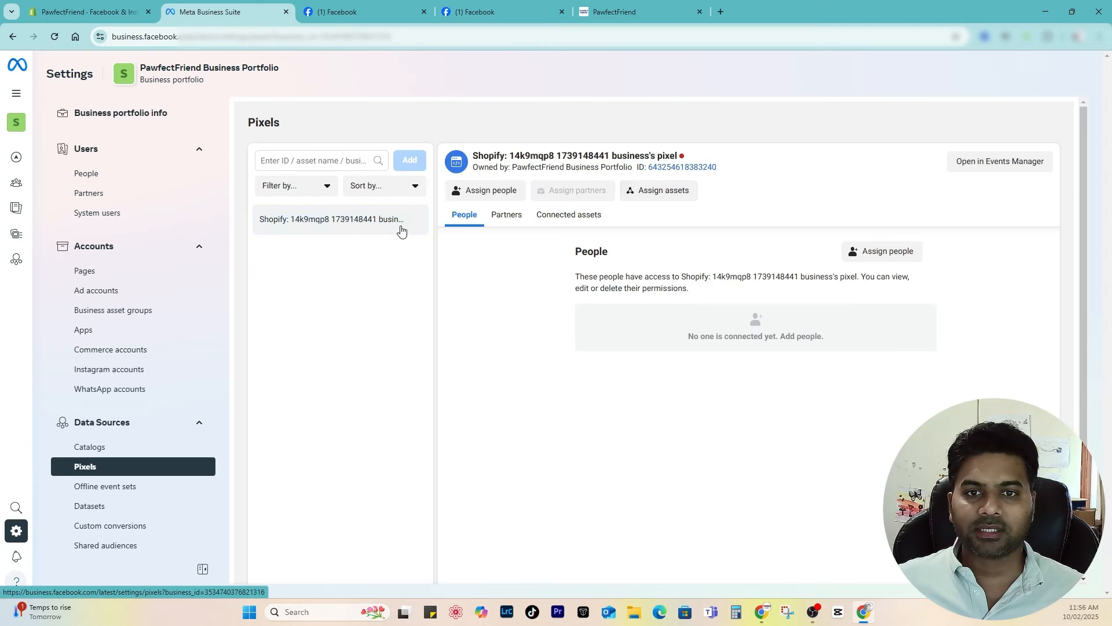
left_click(962, 166)
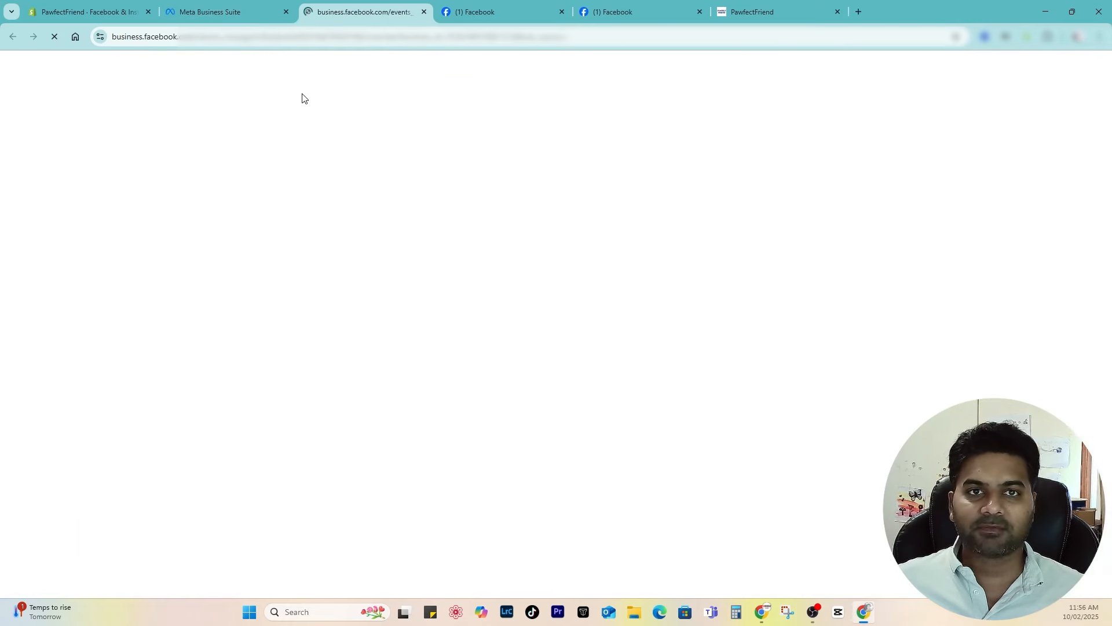
Step: Rename the pixel to 'PawfectFriend business's pixel' and continue pixel setup
left_click(679, 105)
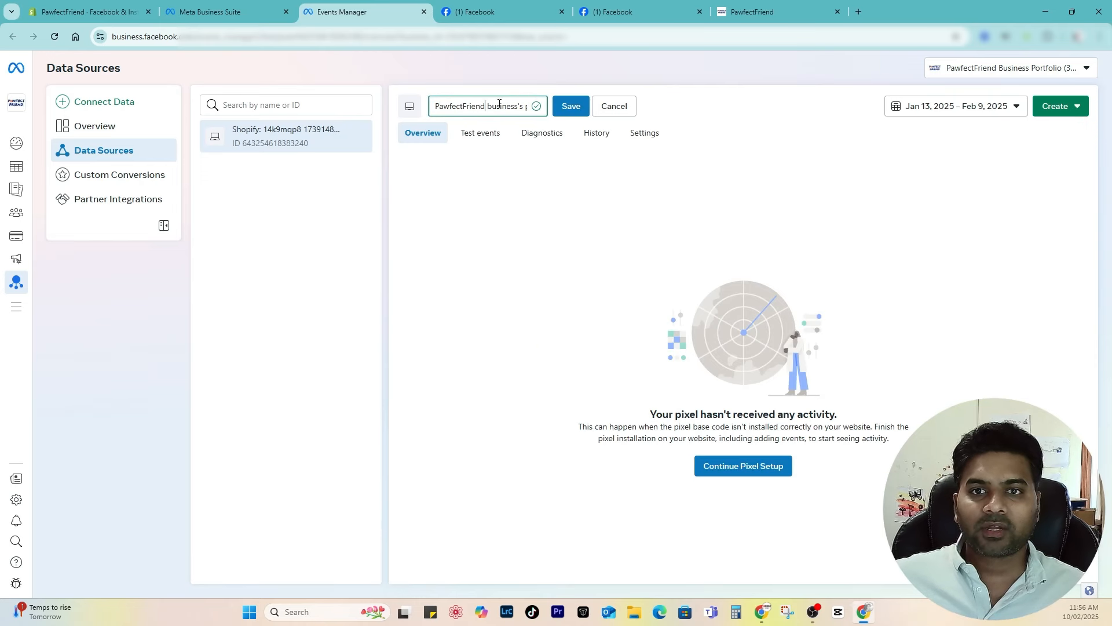
left_click(570, 106)
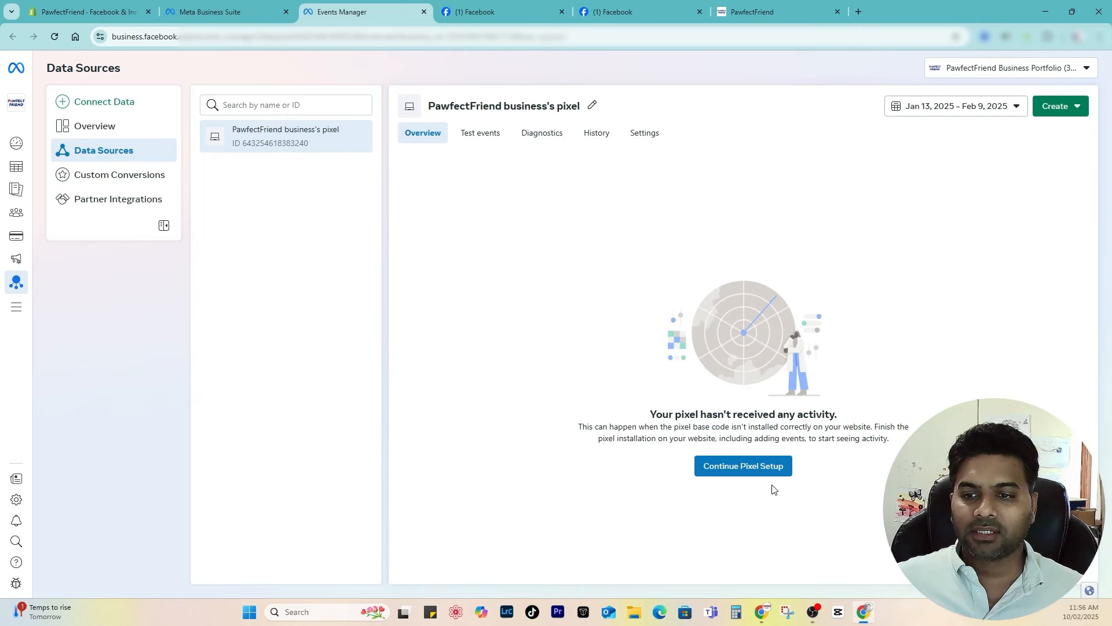
left_click(746, 471)
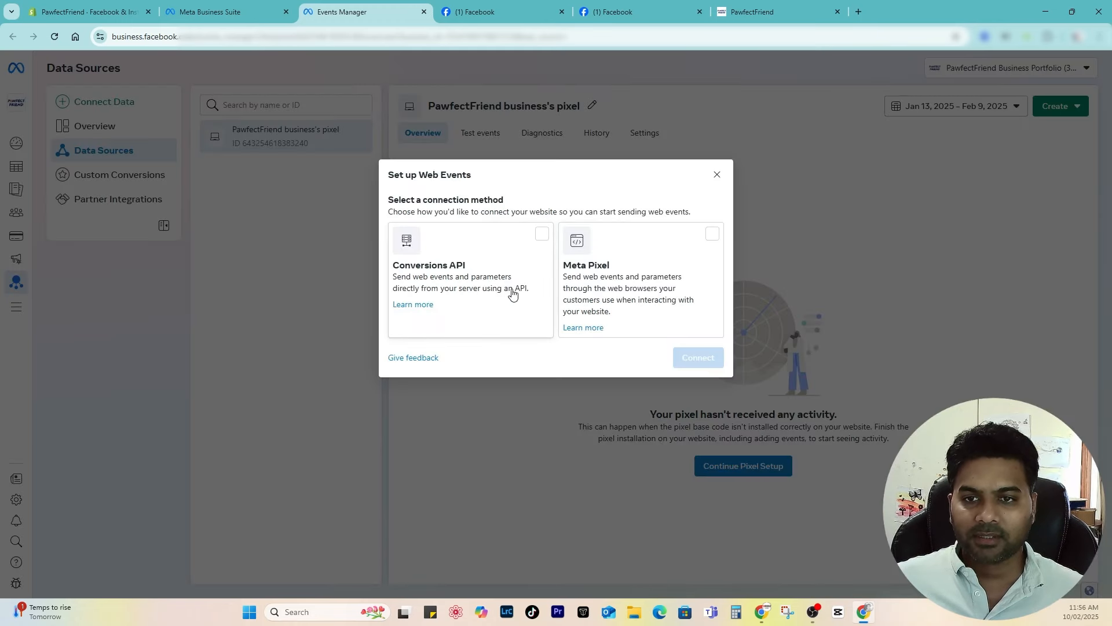
left_click_drag(388, 199, 521, 209)
left_click(522, 209)
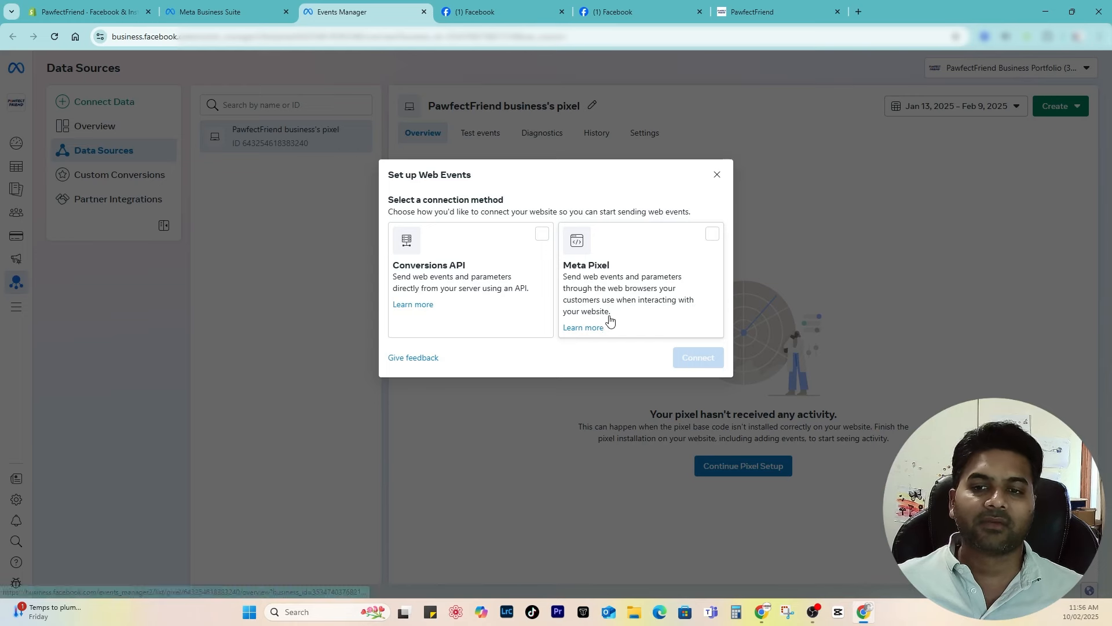
left_click(543, 235)
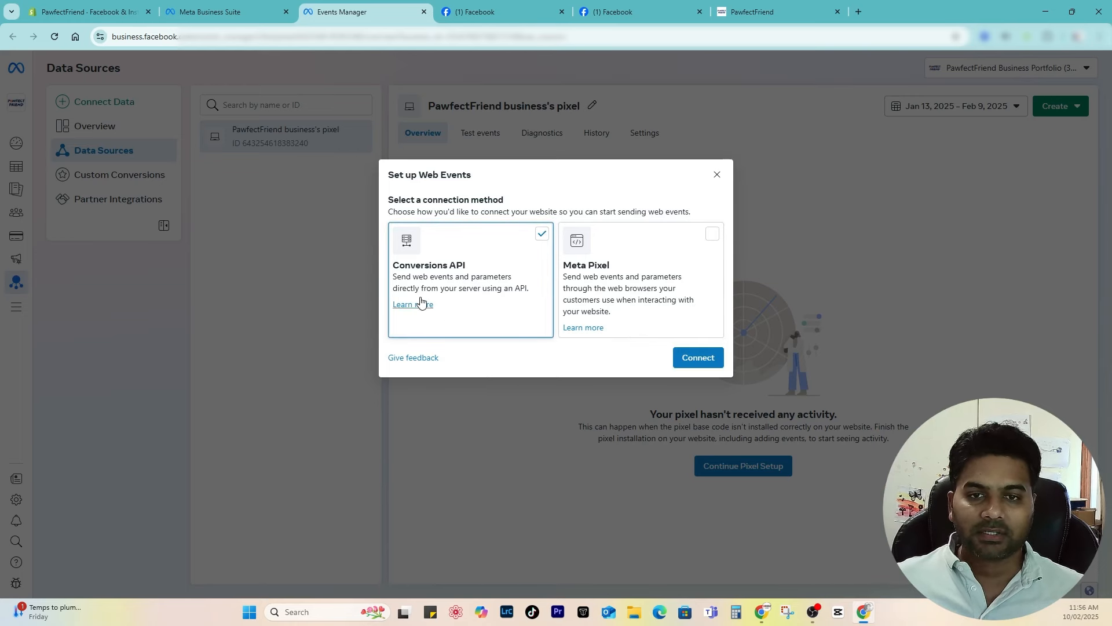
left_click(705, 356)
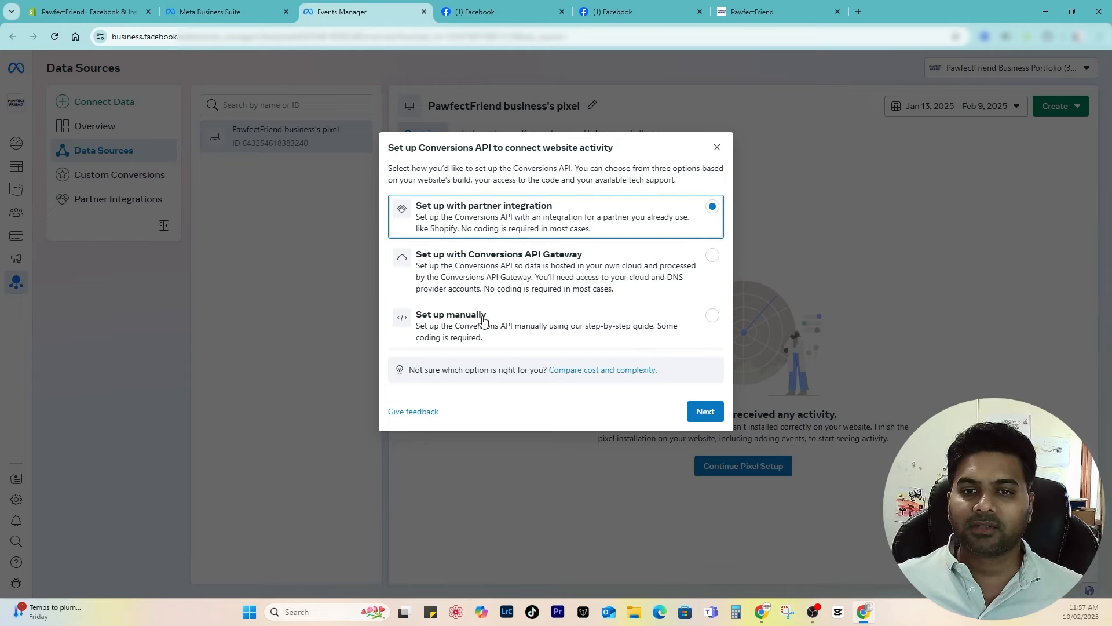
left_click(701, 412)
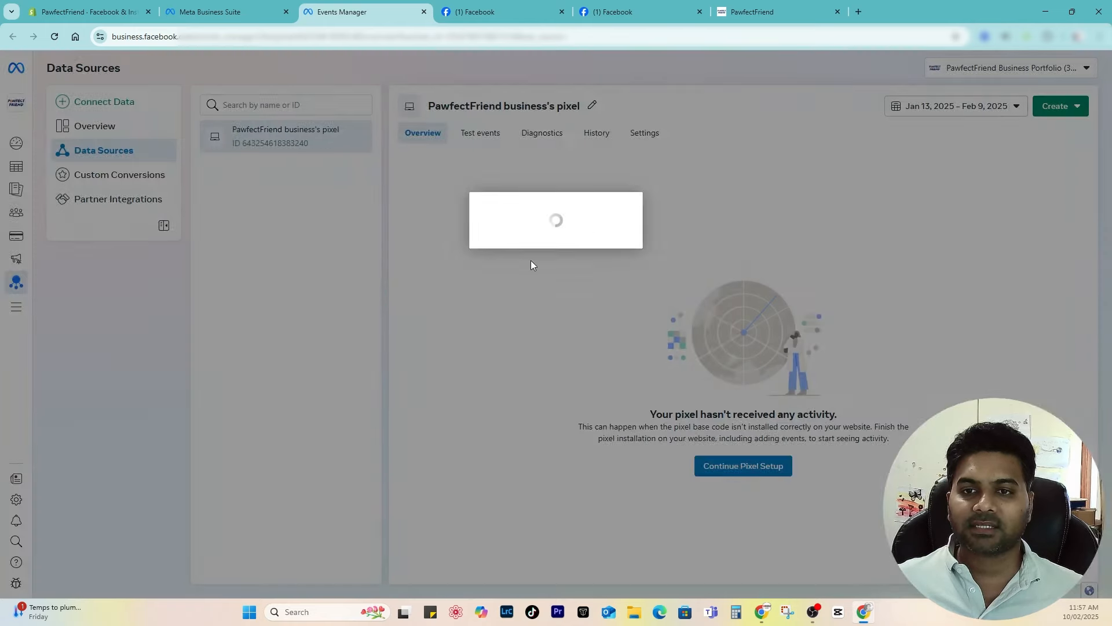
left_click(459, 169)
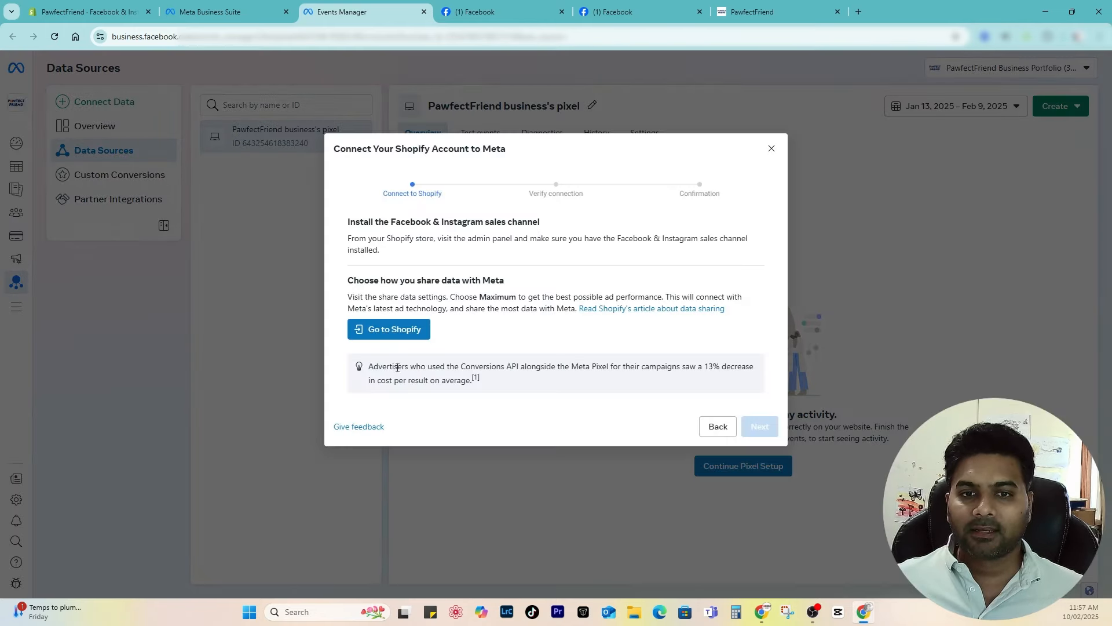
left_click(387, 328)
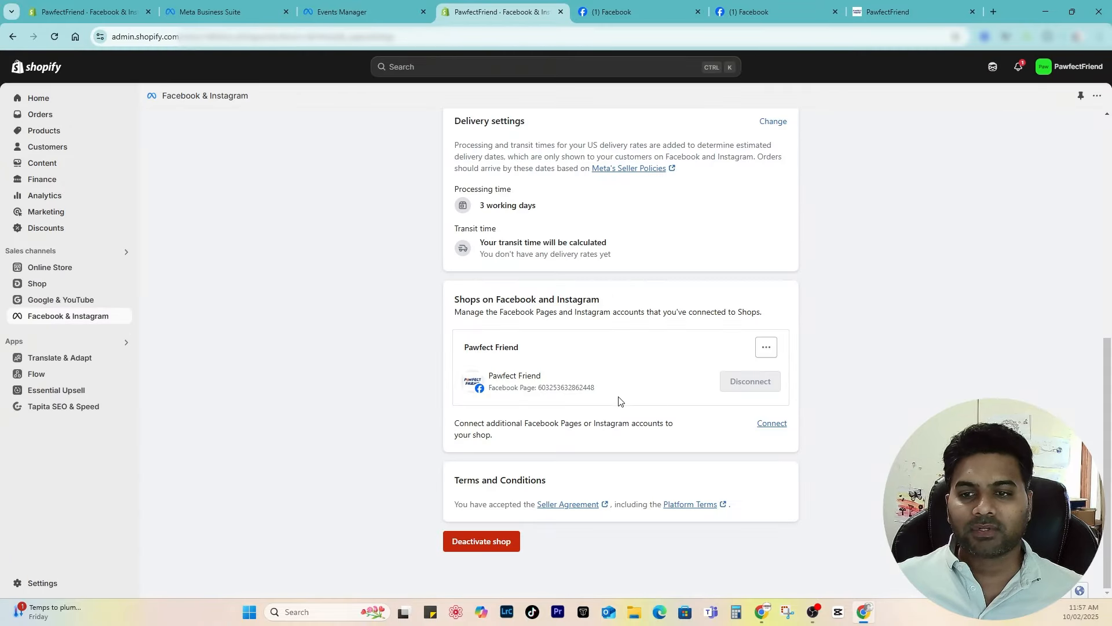
Step: Confirm Shopify tracks PawfectFriend business's pixel with Maximum sharing, then return to Events Manager
scroll(547, 407, "up", 5)
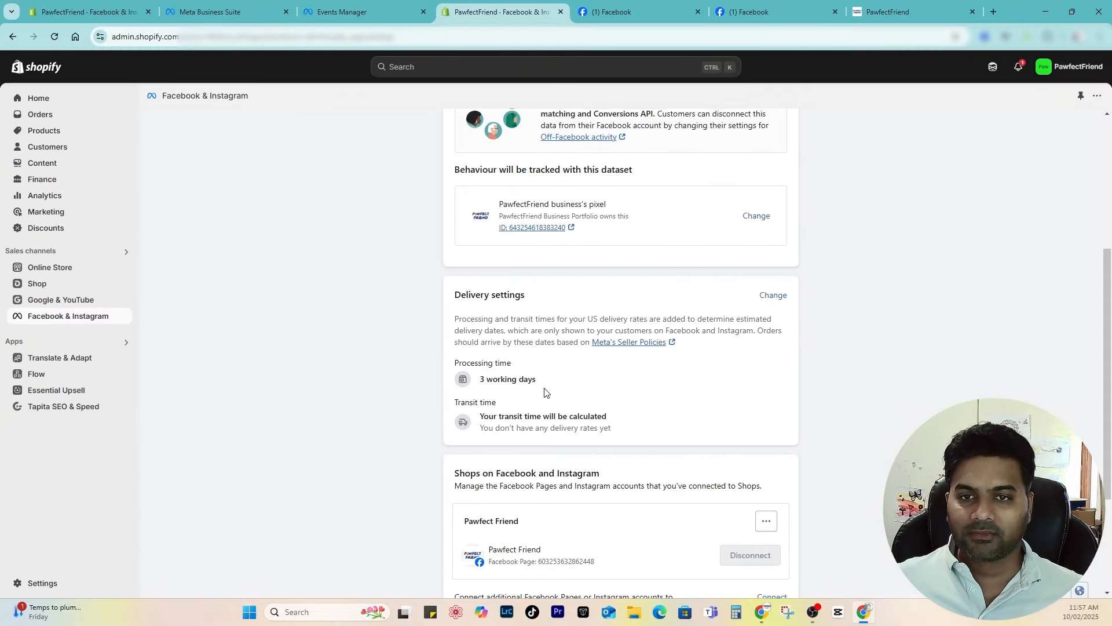
left_click_drag(503, 324, 585, 320)
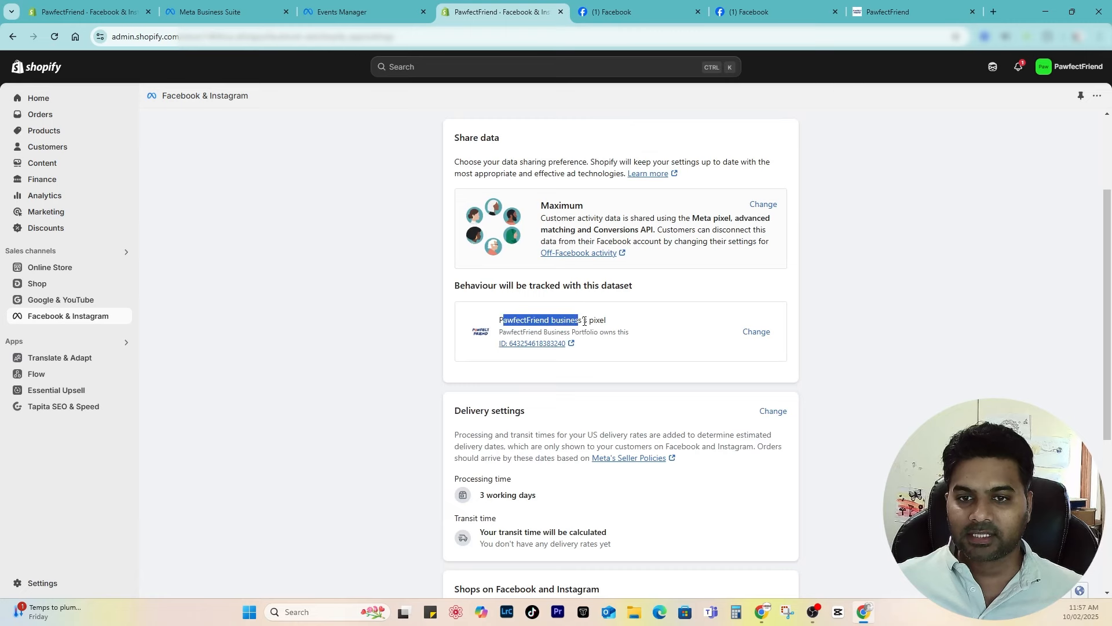
left_click(589, 317)
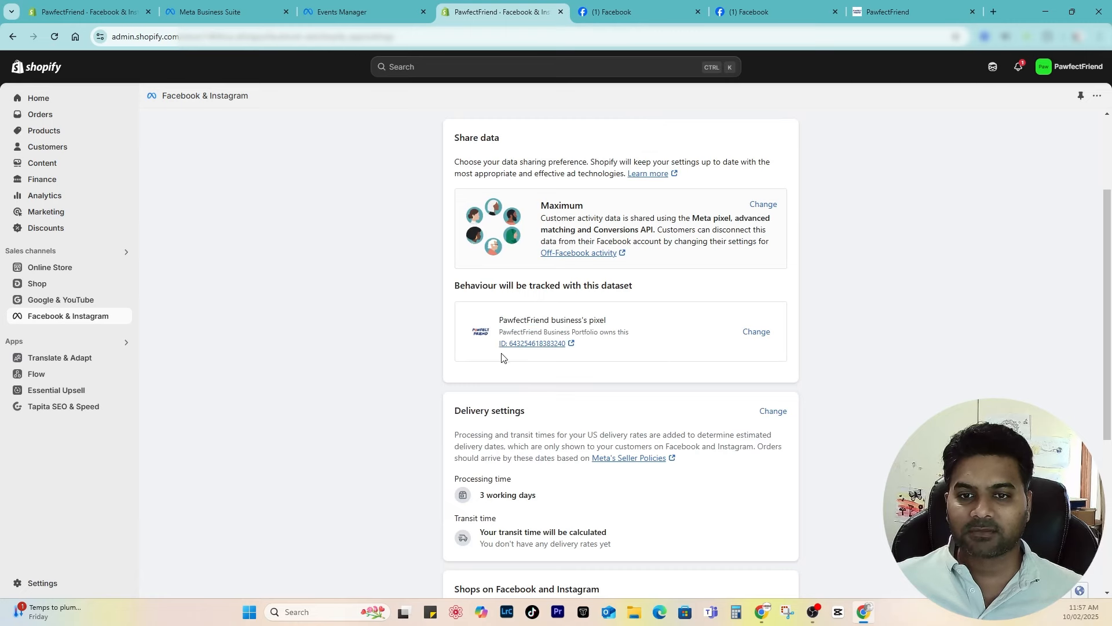
scroll(531, 368, "down", 4)
scroll(728, 414, "up", 2)
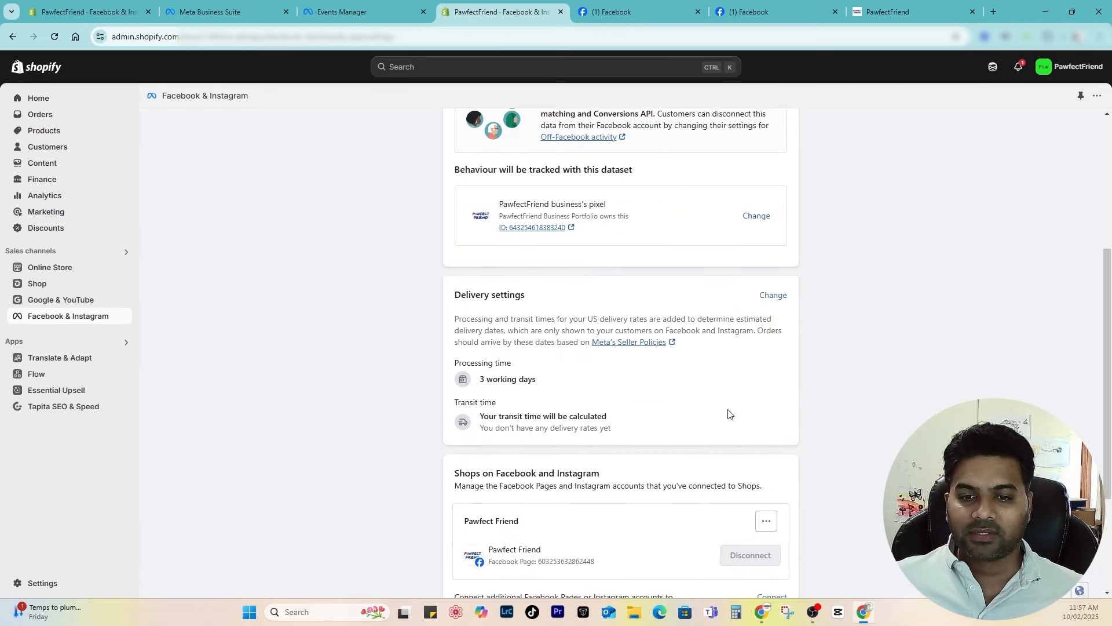
scroll(667, 425, "down", 3)
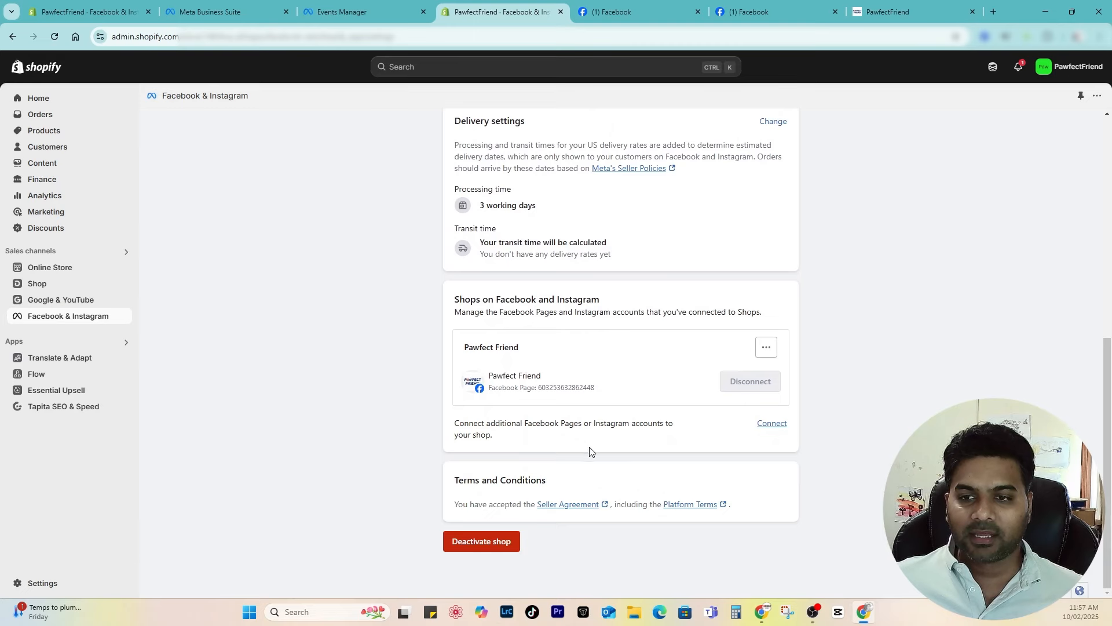
scroll(591, 446, "up", 7)
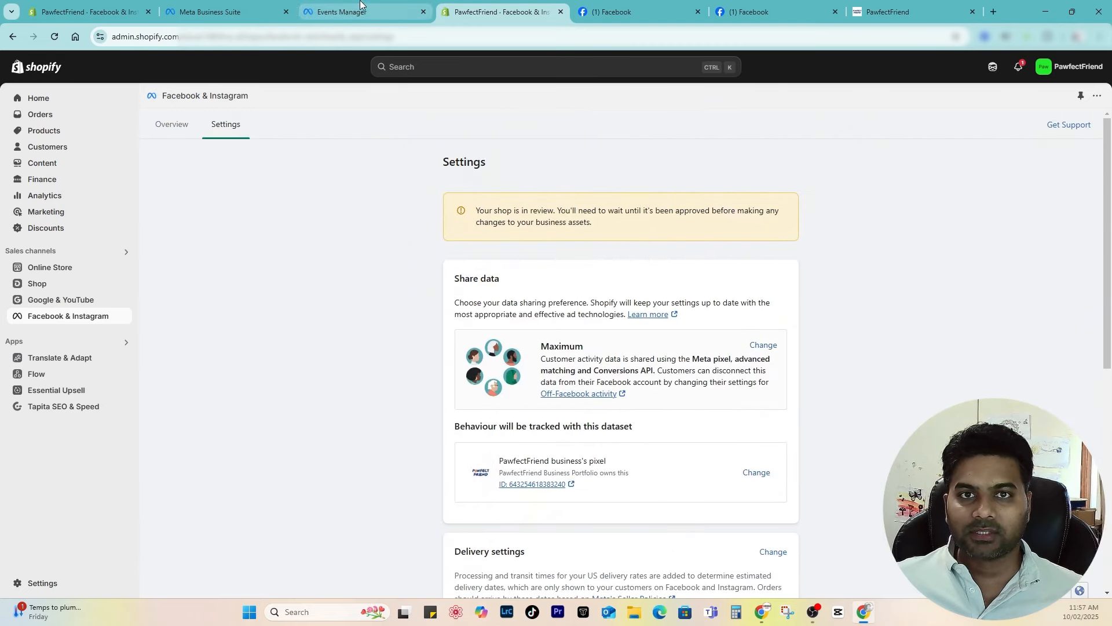
left_click_drag(477, 208, 668, 248)
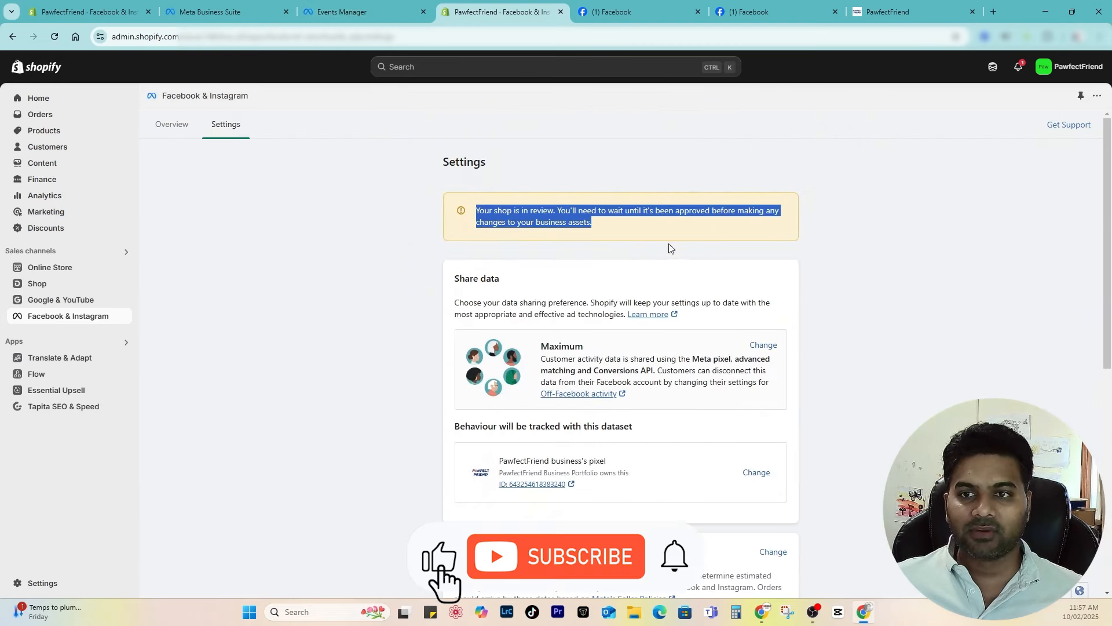
left_click(578, 234)
left_click(342, 12)
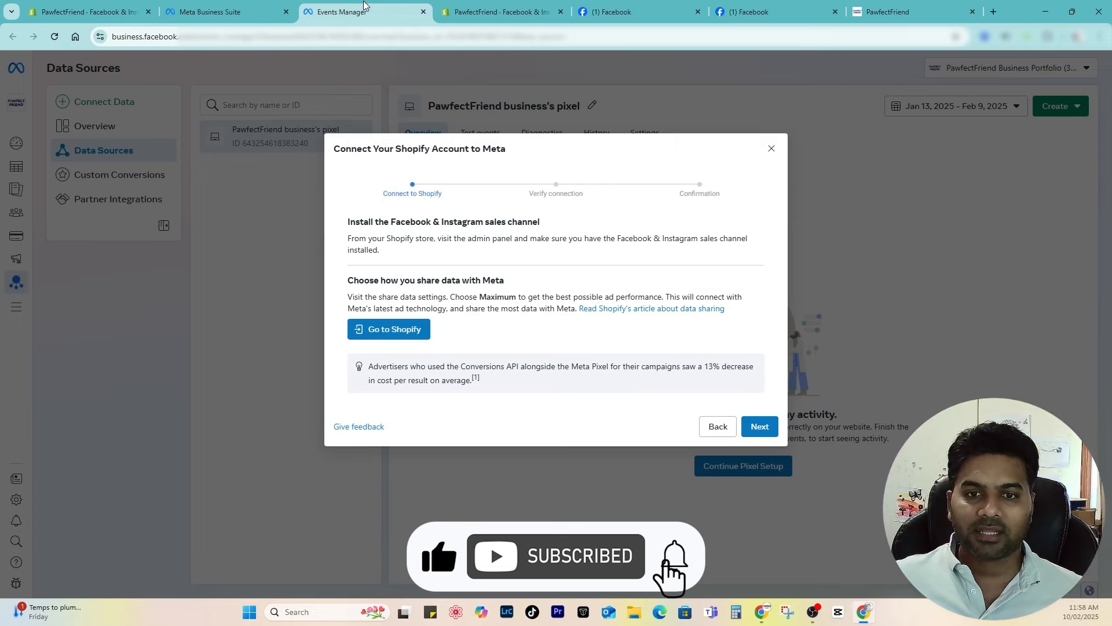
Step: Advance to pixel verification and send test traffic to the PawfectFriend store's web address
left_click(759, 425)
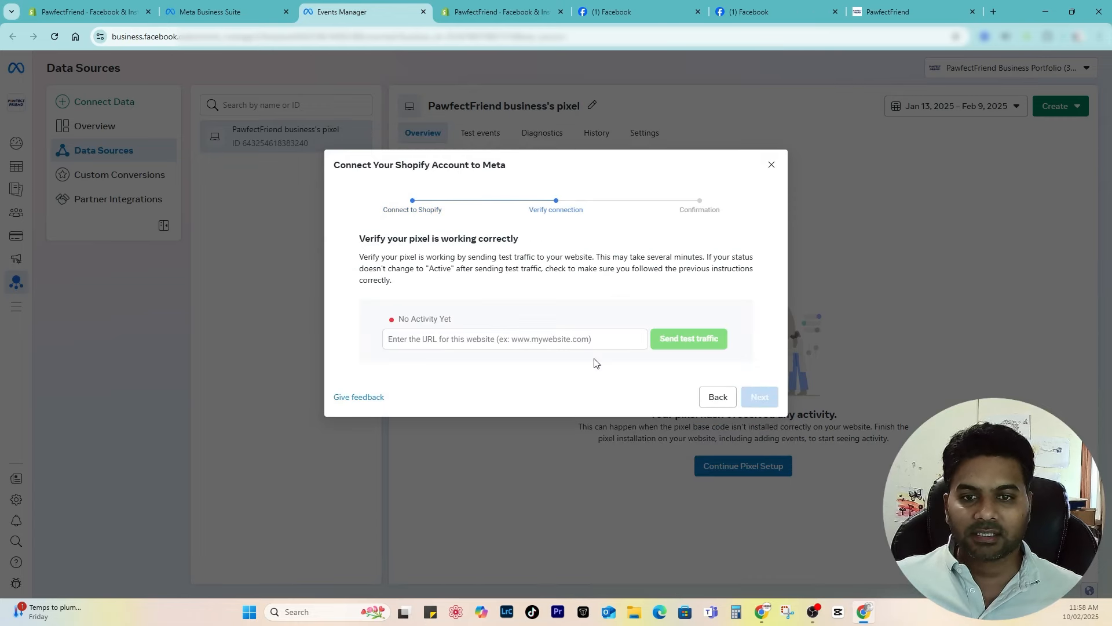
left_click_drag(357, 239, 527, 243)
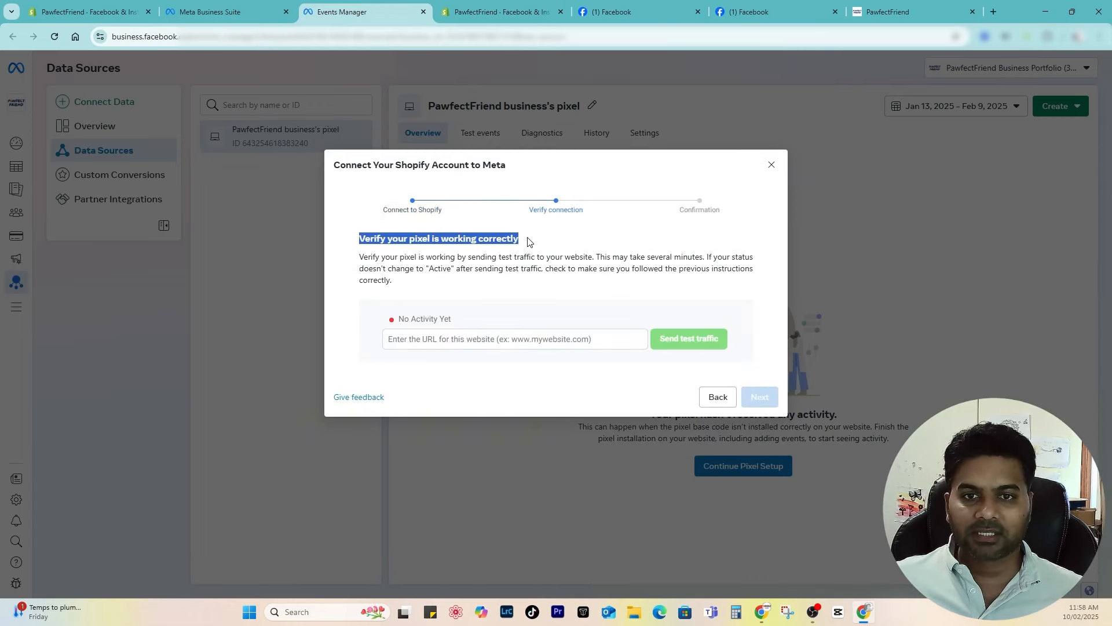
left_click(526, 243)
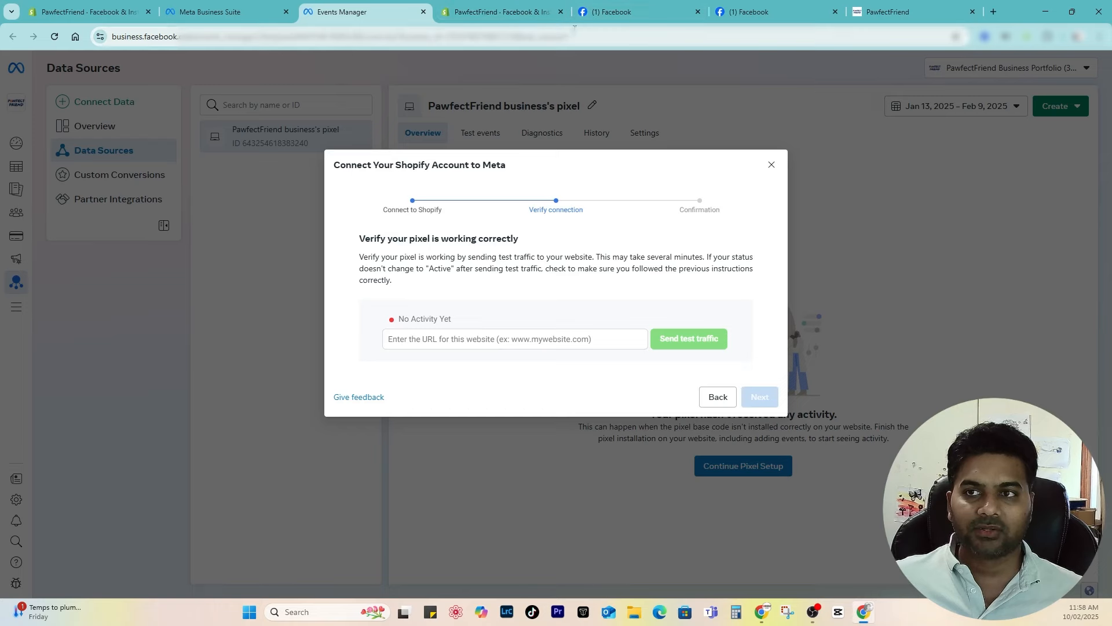
left_click(904, 11)
left_click(158, 40)
key("ctrl+c")
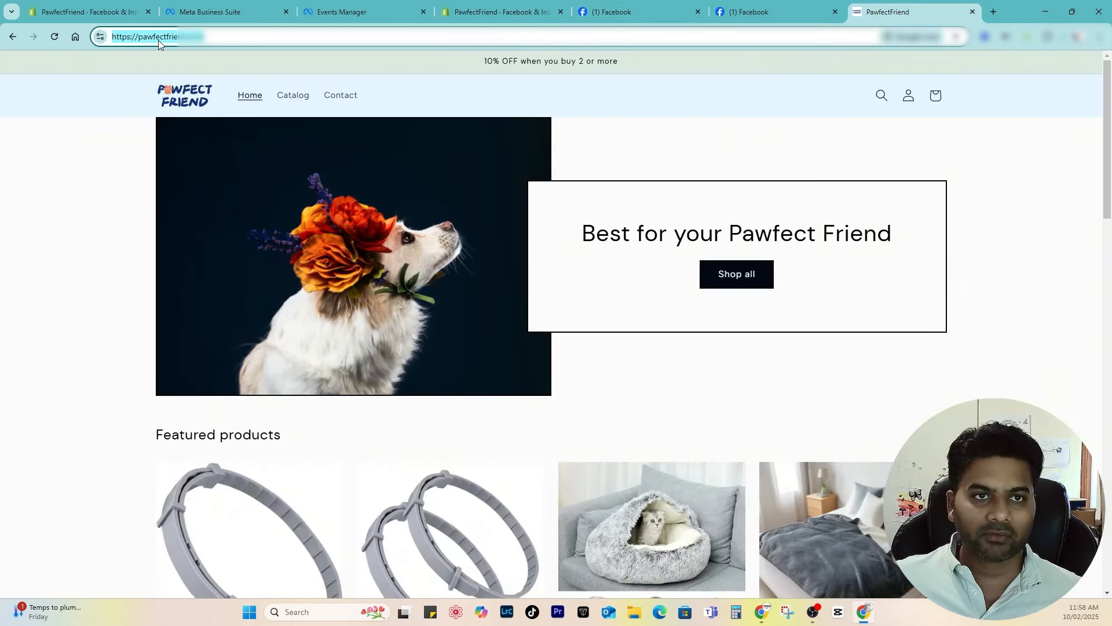
left_click(417, 9)
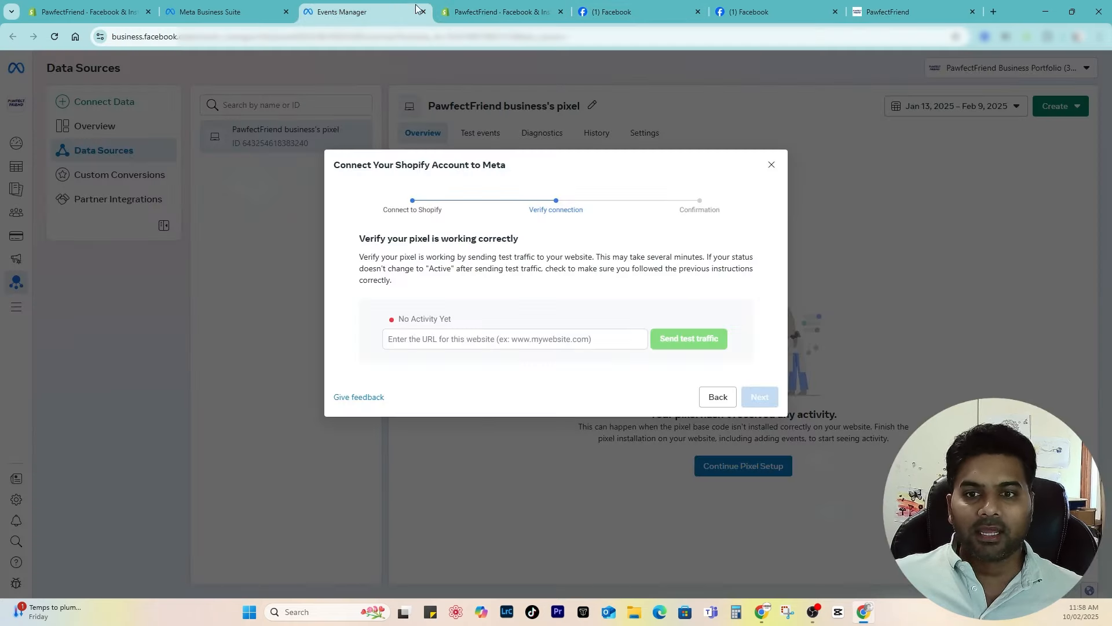
left_click(458, 337)
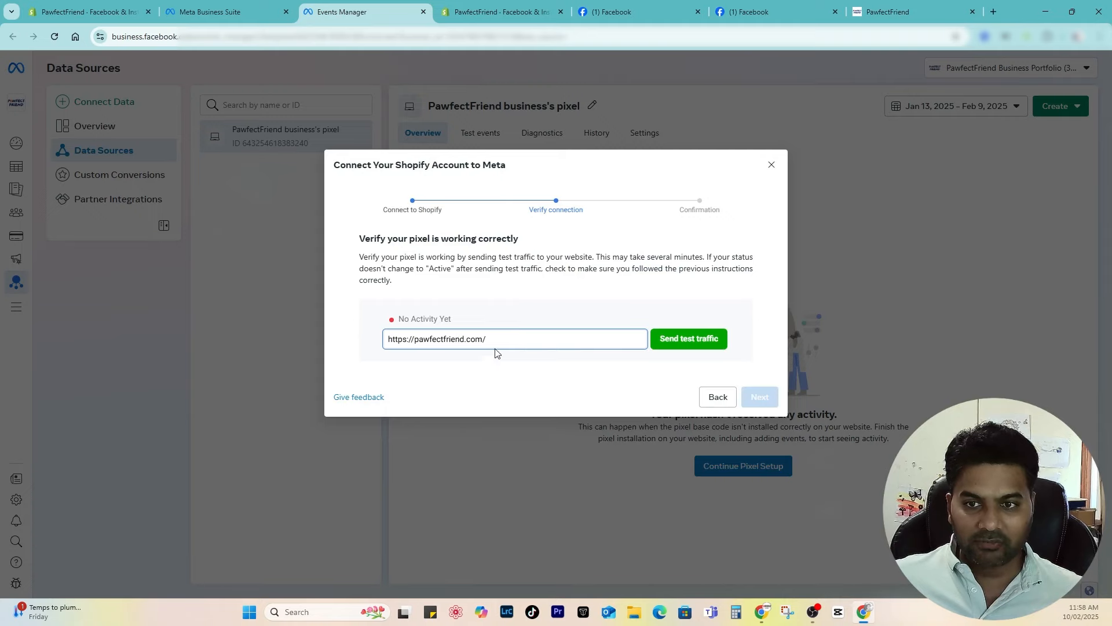
left_click(677, 340)
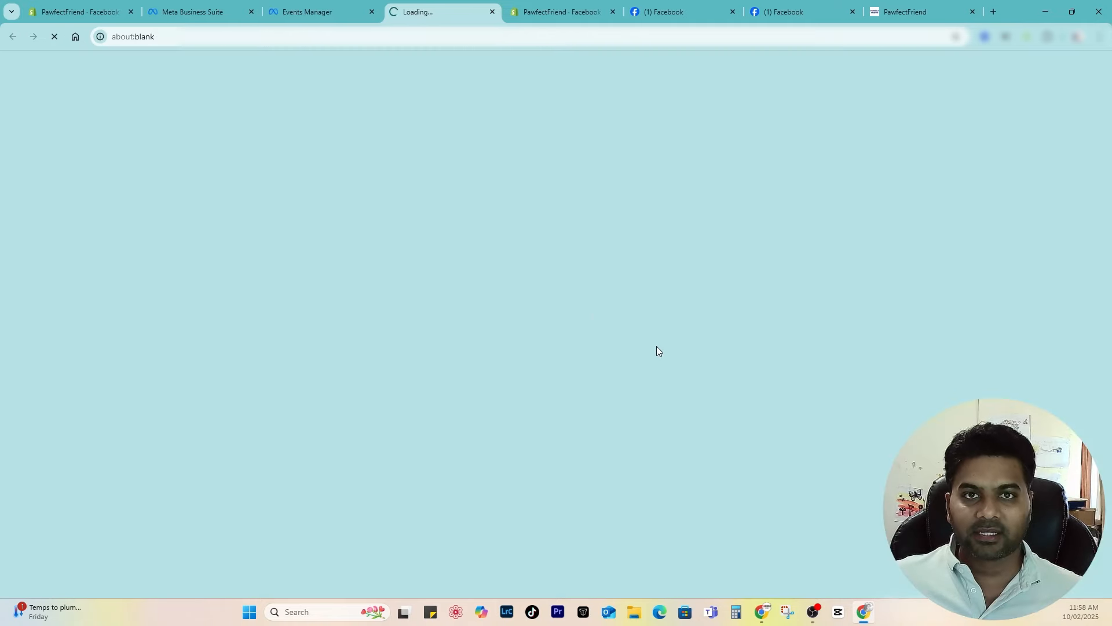
Step: Browse the storefront's night reflective harness page until the pixel shows Active, then complete setup
scroll(479, 311, "down", 8)
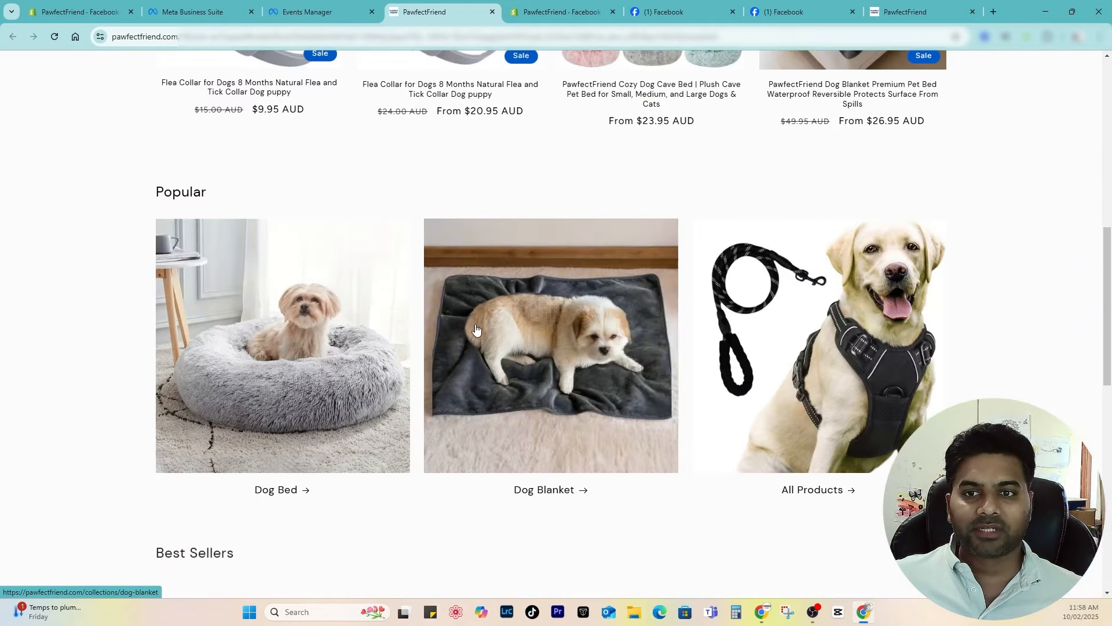
key("ctrl+shift+Tab")
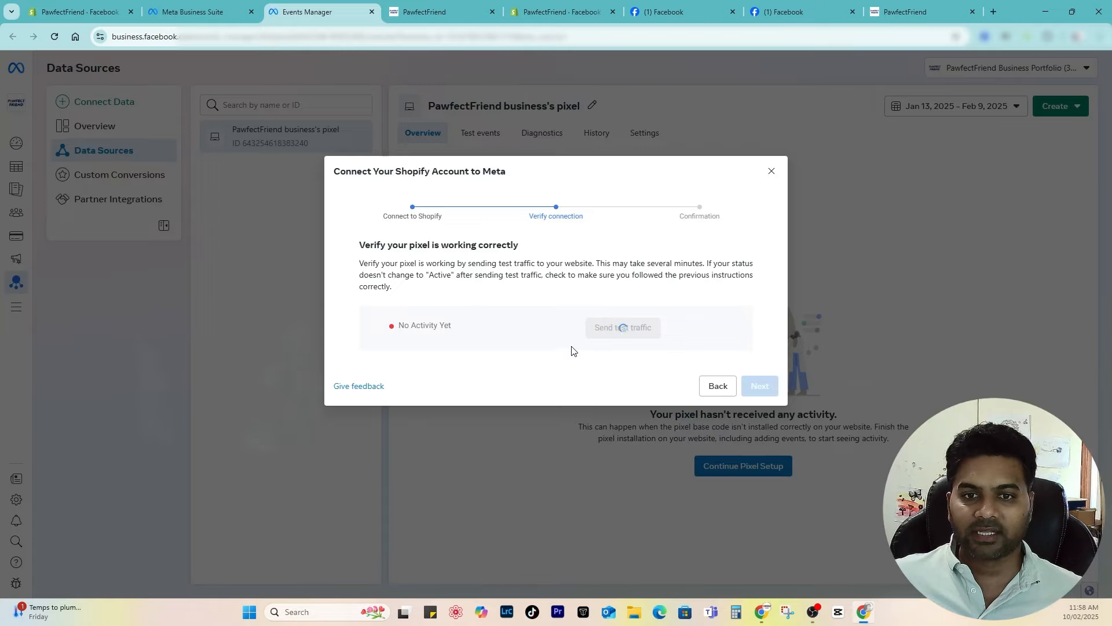
left_click(440, 17)
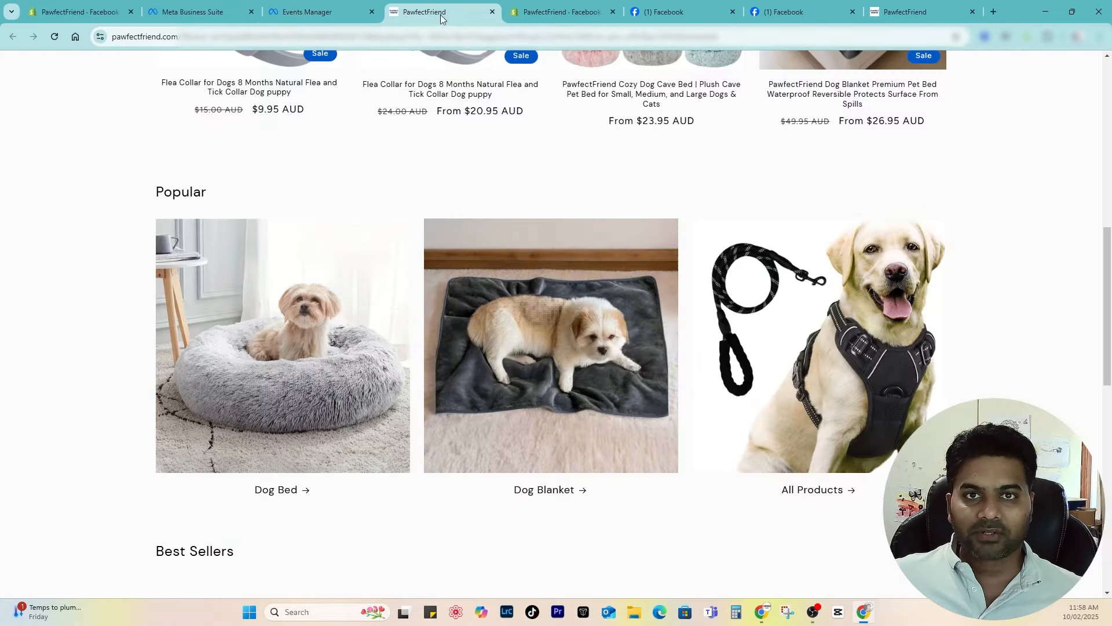
scroll(553, 369, "down", 4)
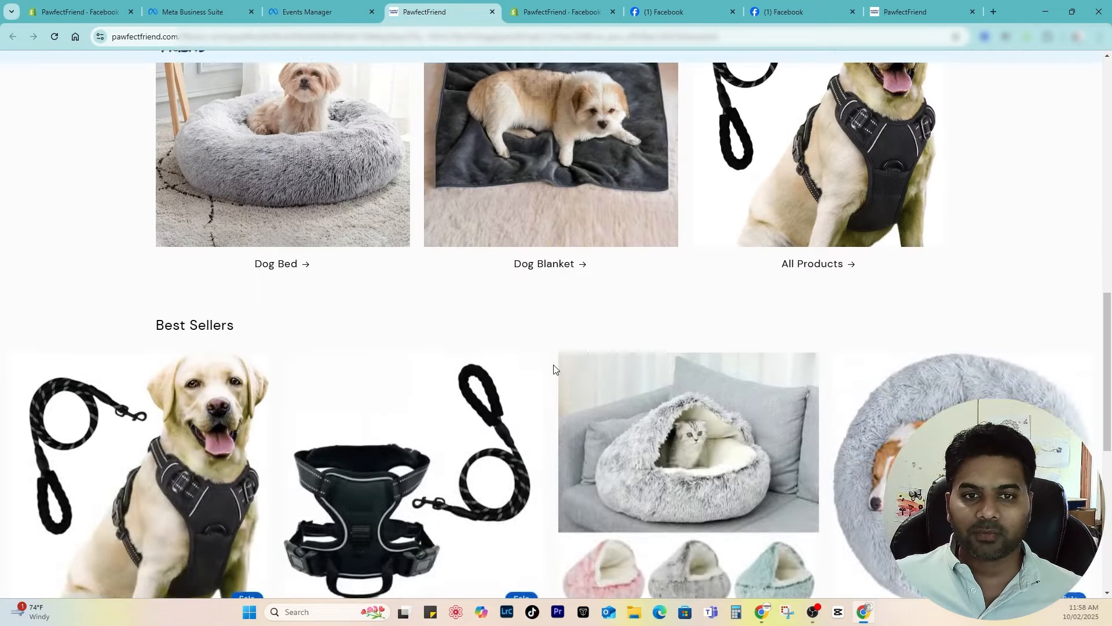
scroll(553, 369, "down", 2)
left_click(536, 367)
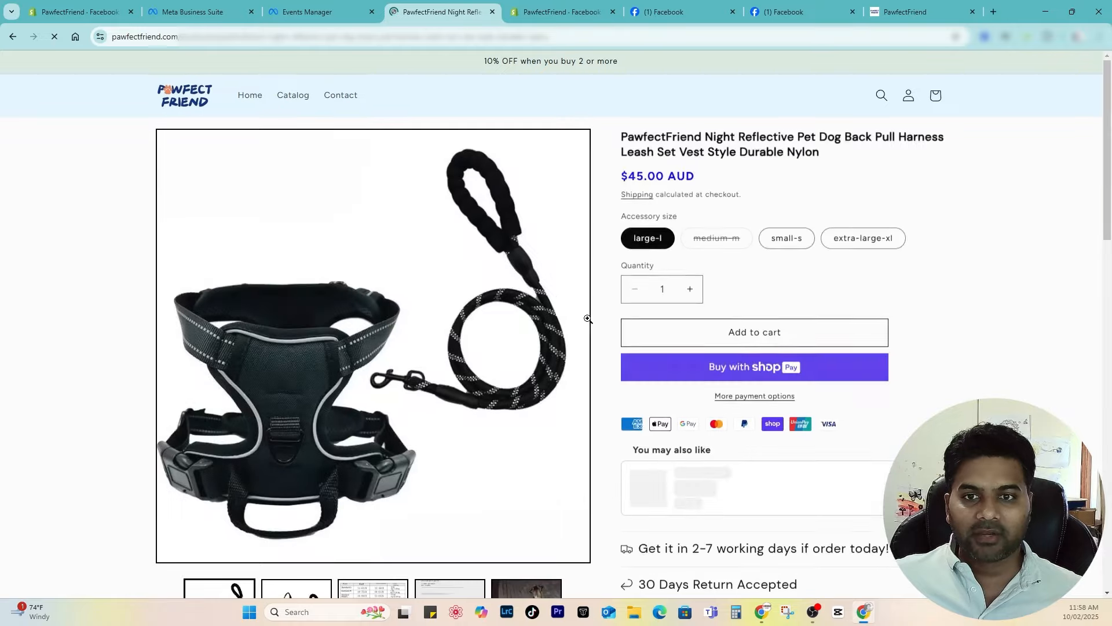
scroll(589, 319, "down", 3)
key("ctrl+shift+Tab")
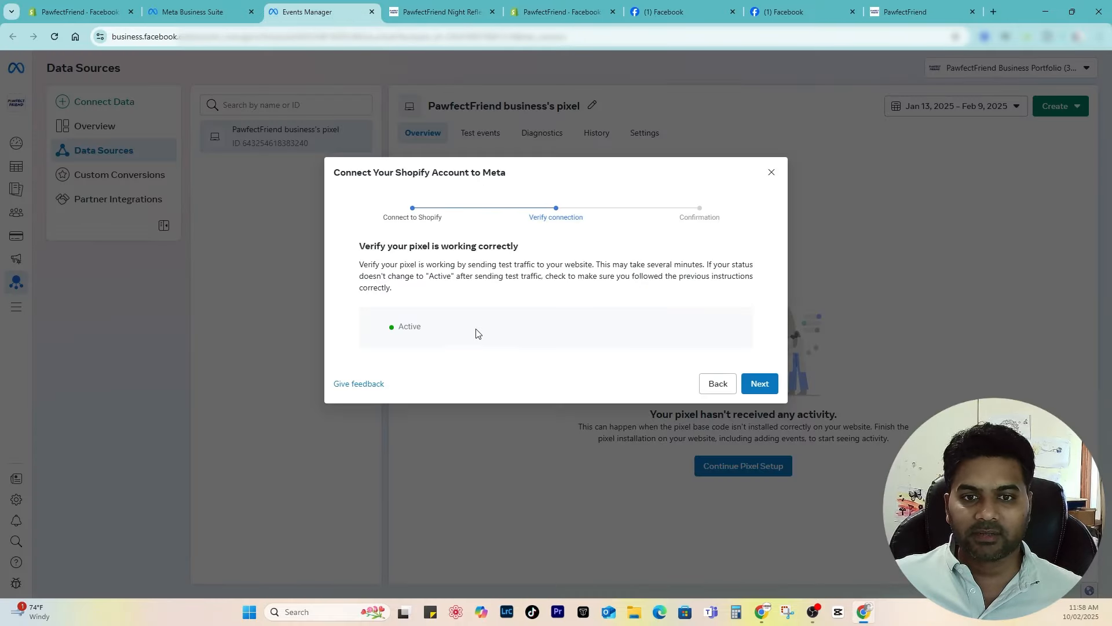
left_click(458, 340)
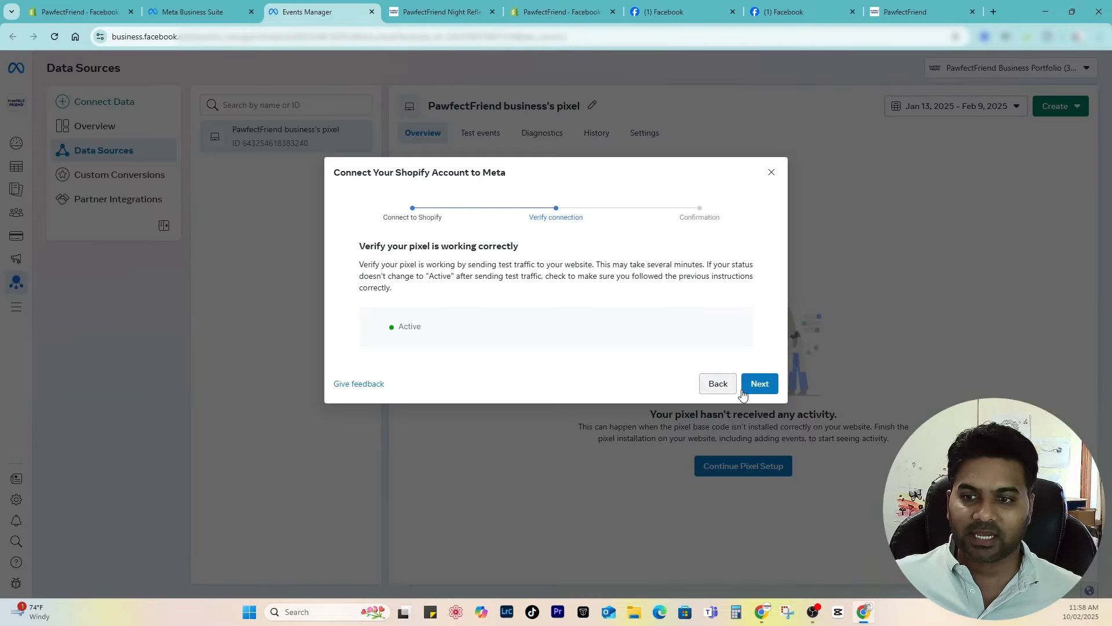
left_click(768, 389)
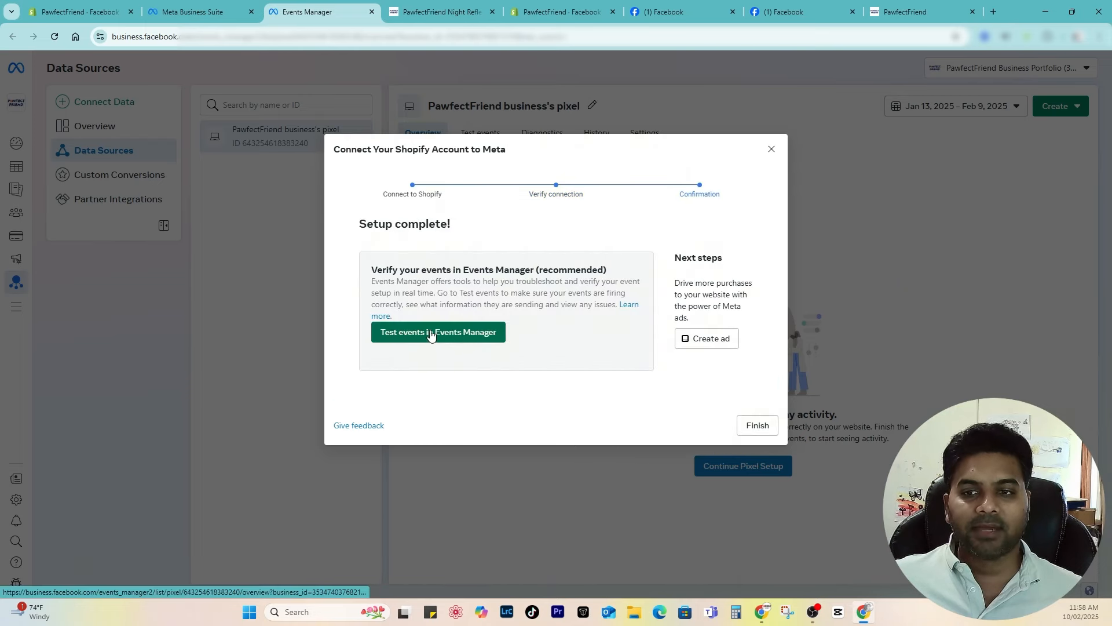
left_click(430, 334)
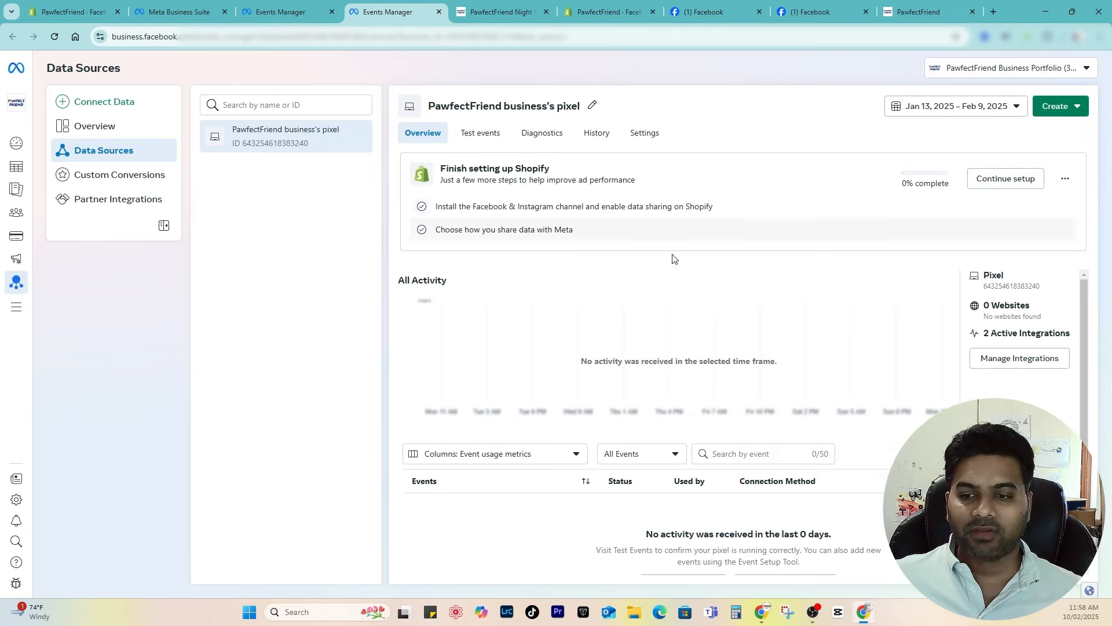
Step: Start Test events with the pawfectfriend.com address and confirm a PageView event arrives
left_click(471, 133)
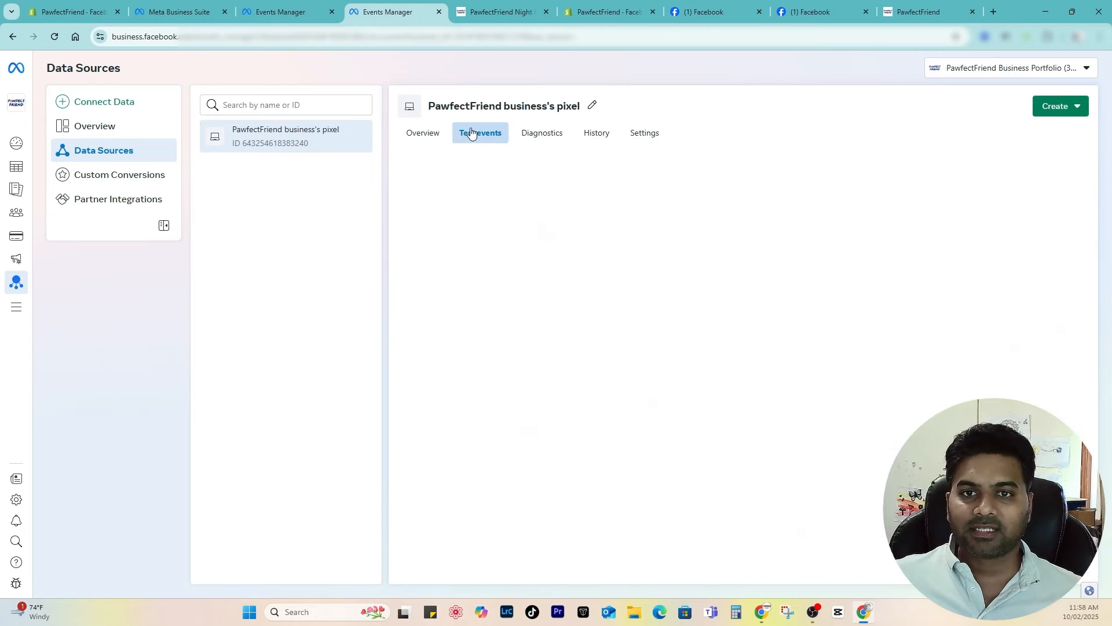
left_click(577, 467)
key("ctrl+v")
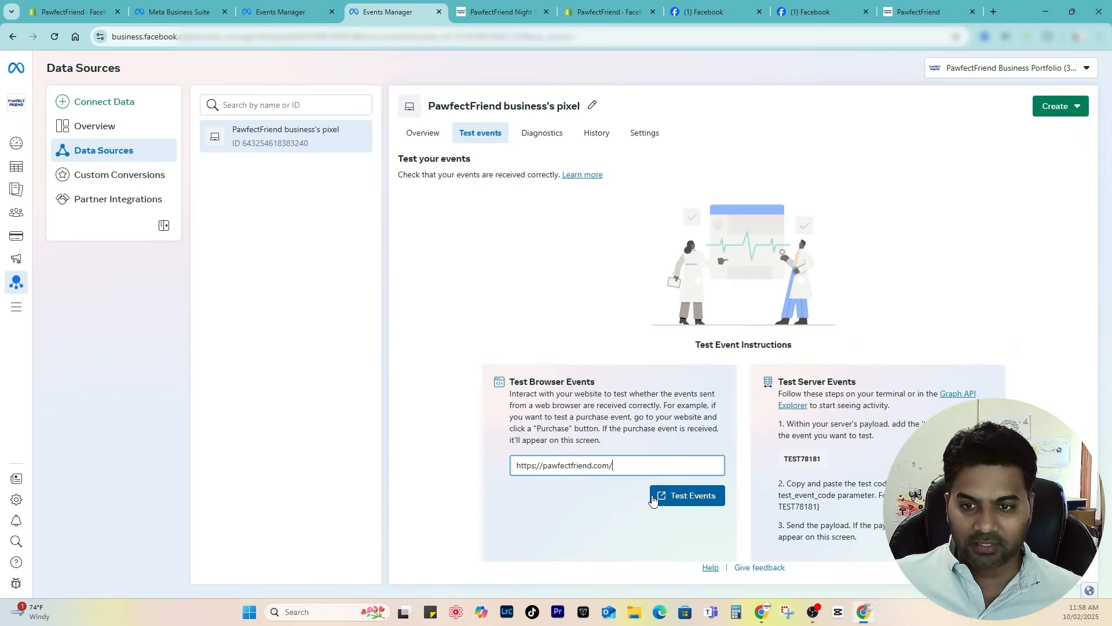
left_click(693, 499)
scroll(532, 256, "down", 5)
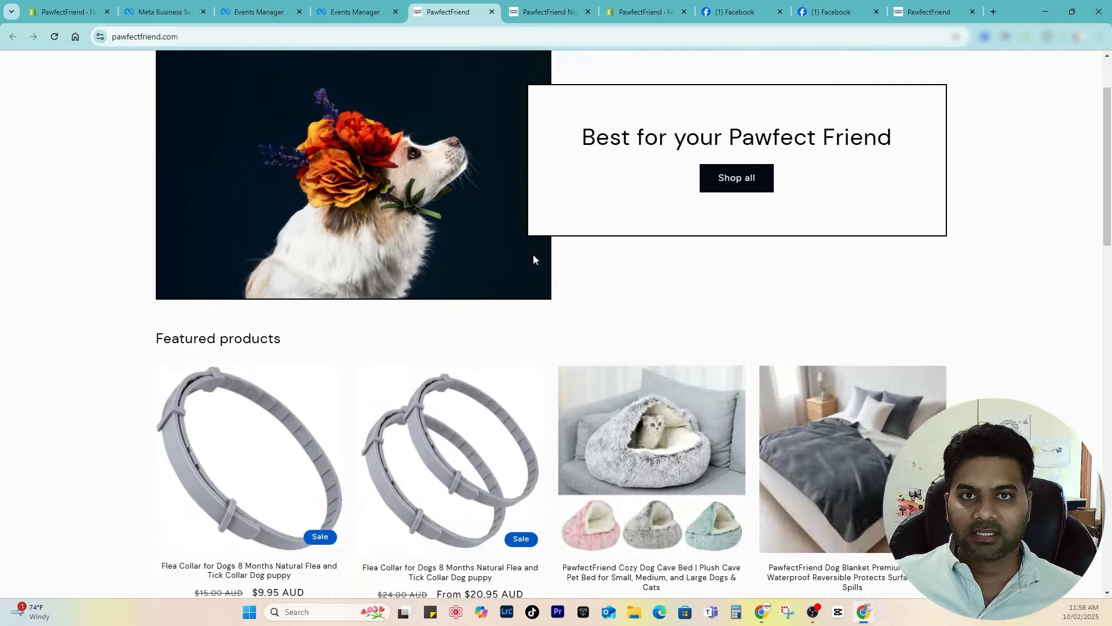
left_click(588, 12)
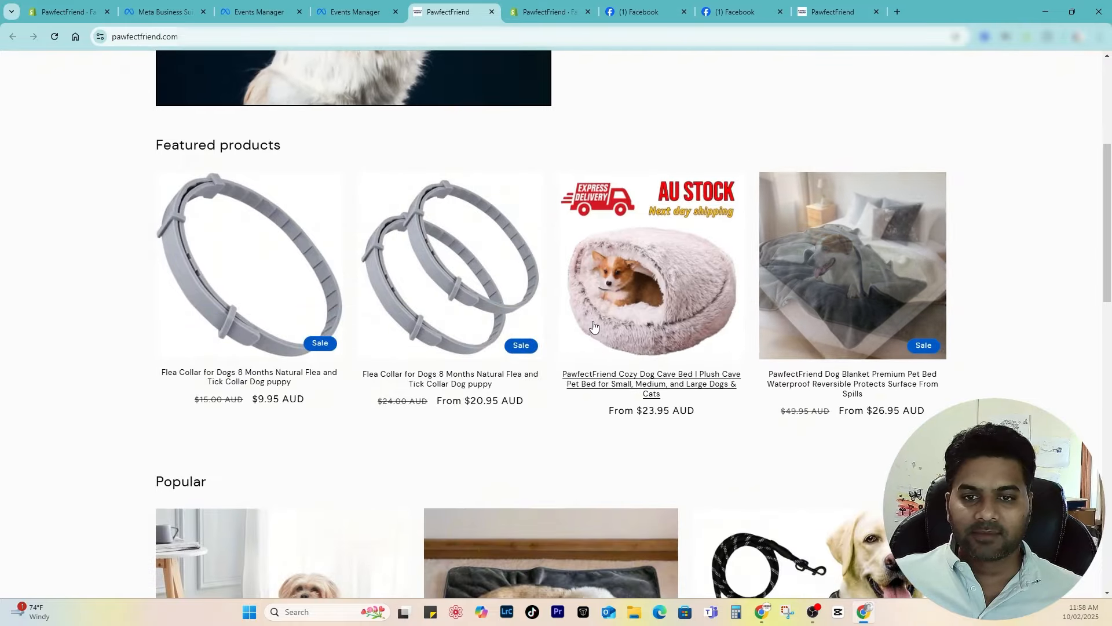
scroll(597, 326, "down", 4)
scroll(597, 326, "up", 5)
key("ctrl+shift+Tab")
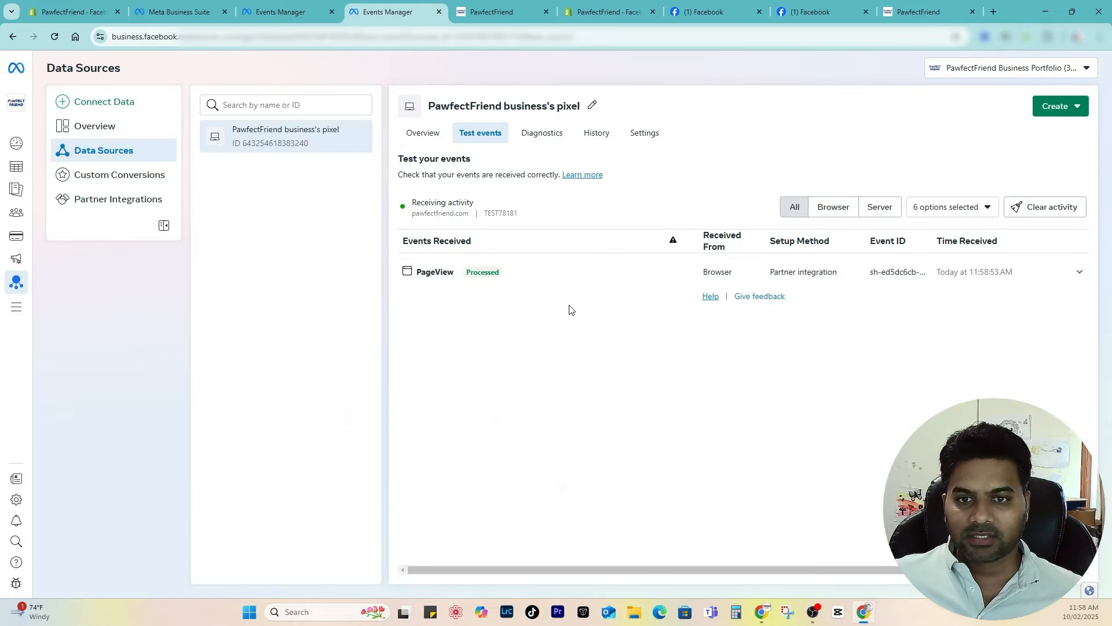
Step: View, add to cart and check out the flea collar, confirming each event arrives
left_click(493, 12)
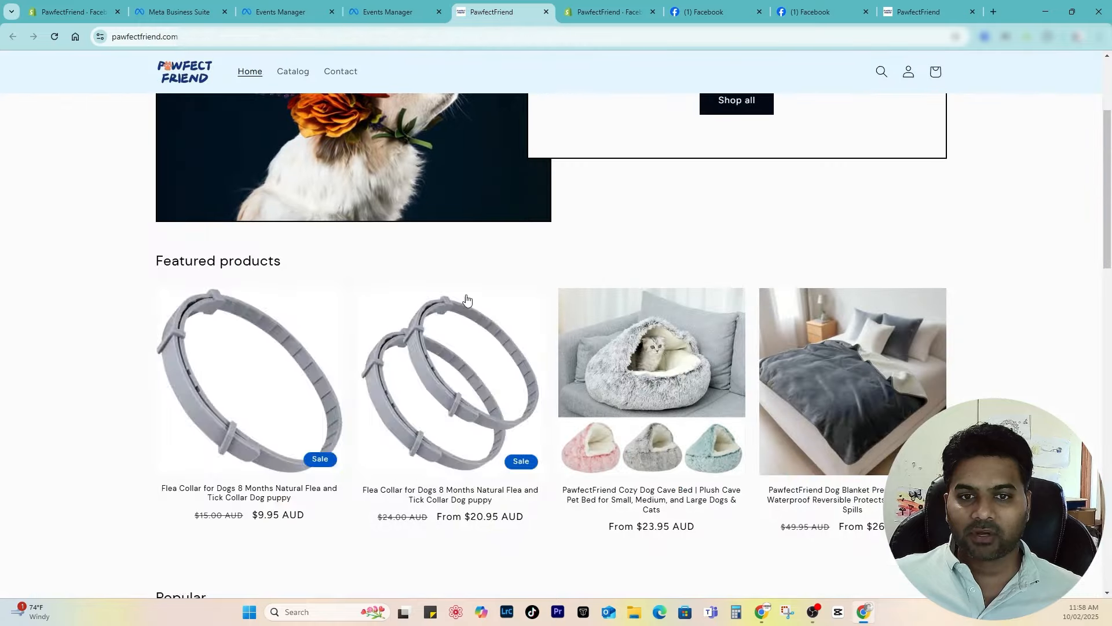
left_click(230, 365)
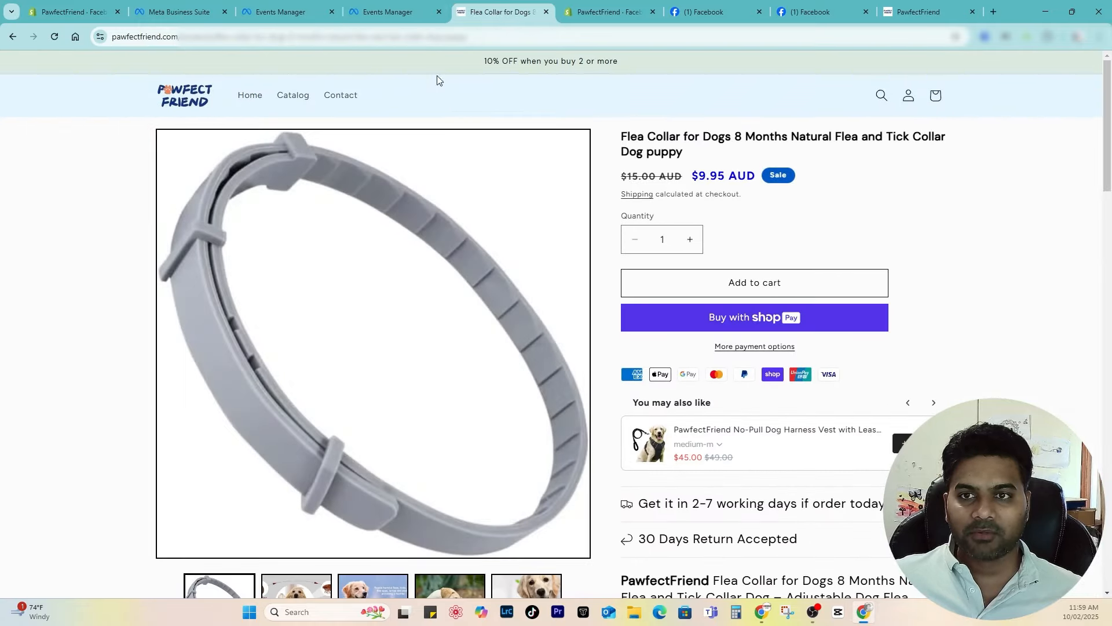
left_click(392, 8)
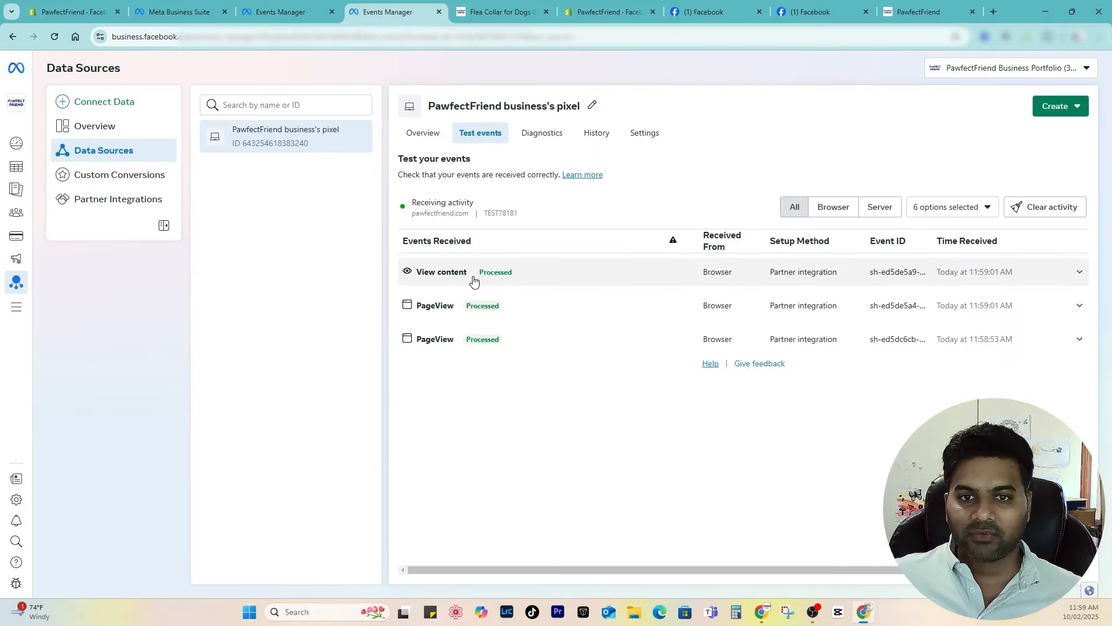
left_click(480, 9)
left_click(738, 280)
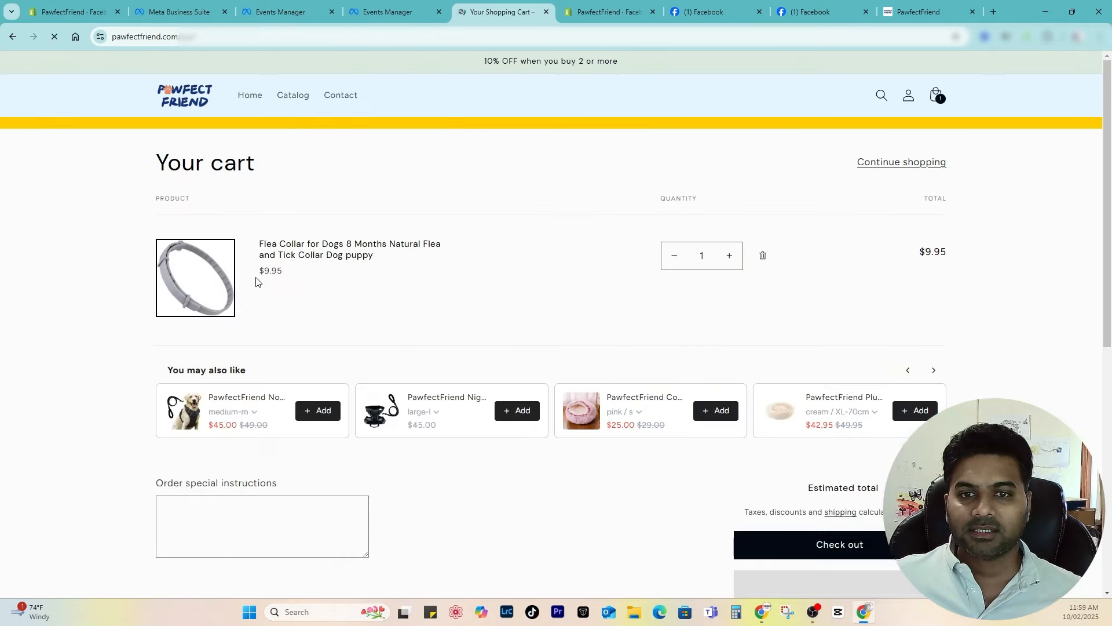
left_click(387, 12)
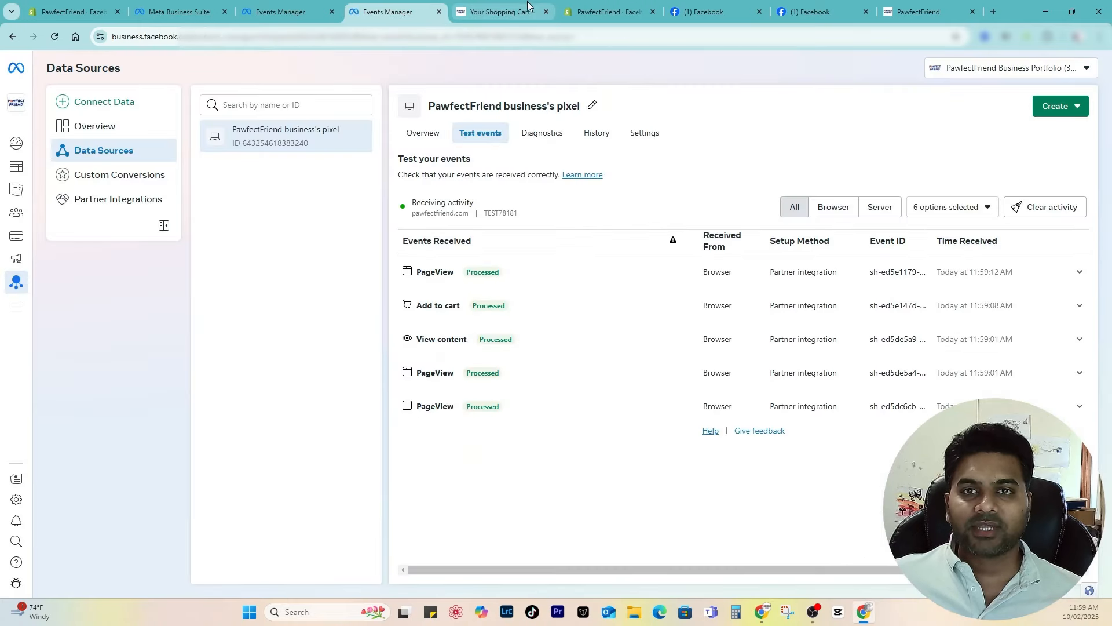
left_click(498, 11)
scroll(863, 372, "down", 4)
left_click(862, 328)
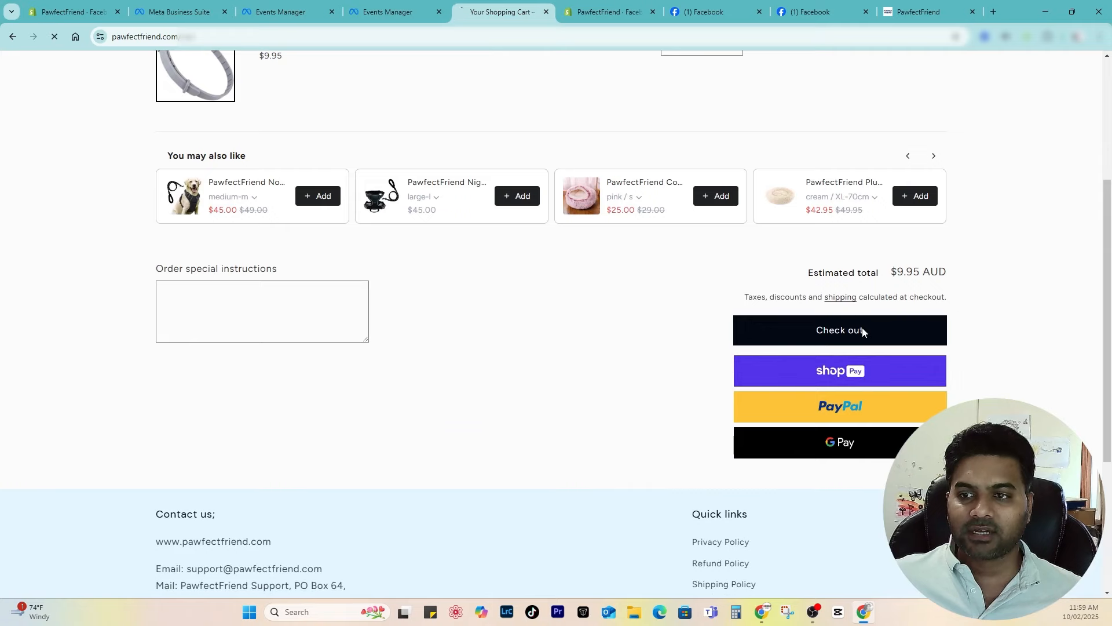
left_click(388, 11)
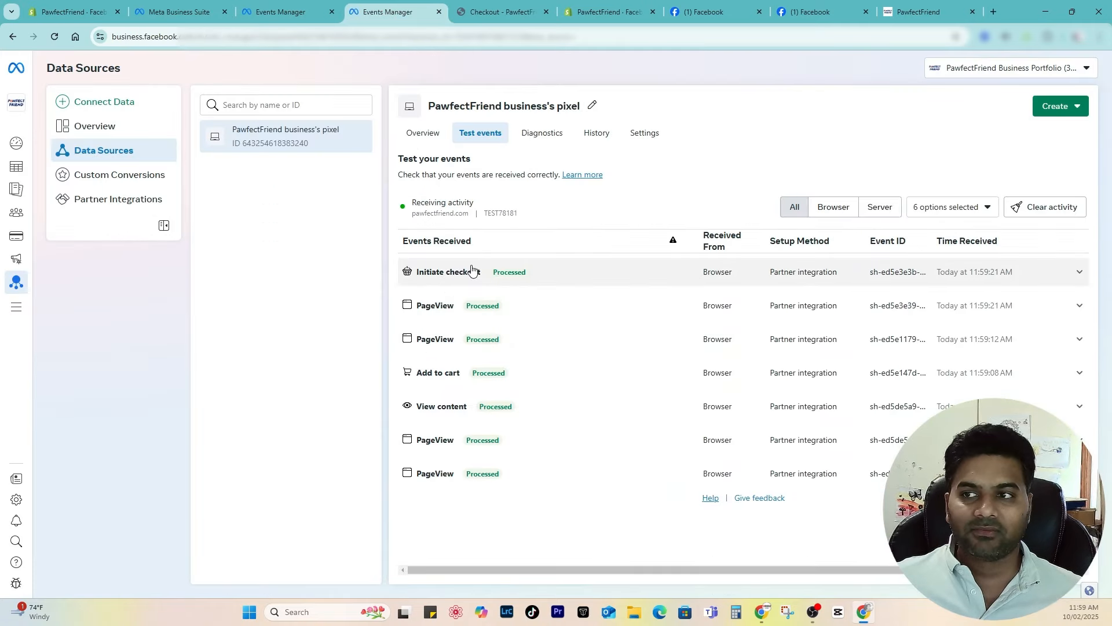
left_click(539, 14)
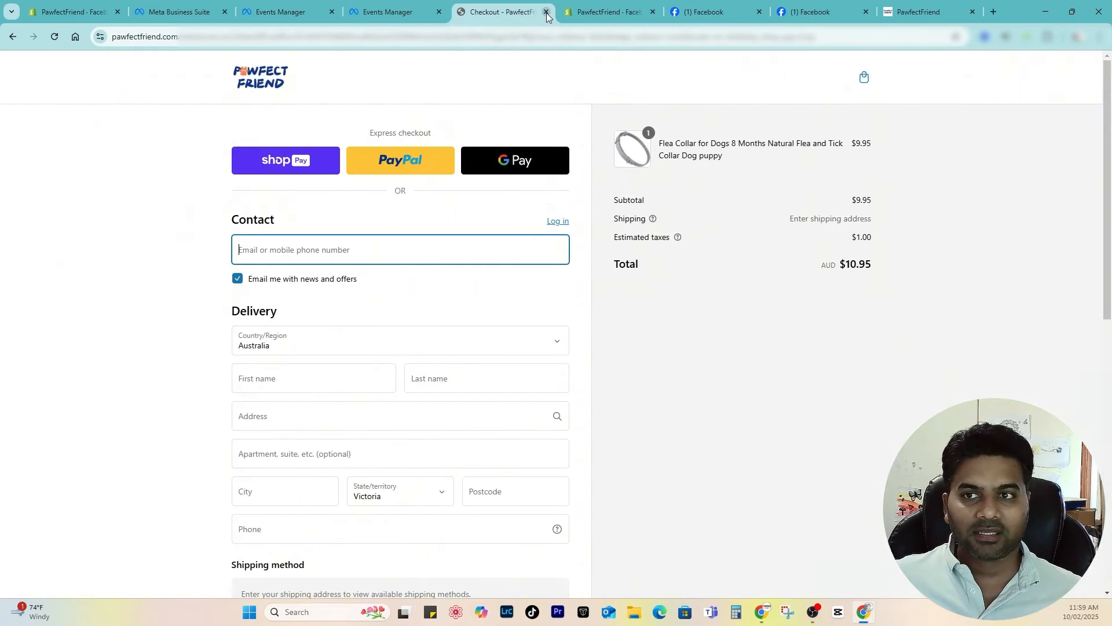
left_click(546, 12)
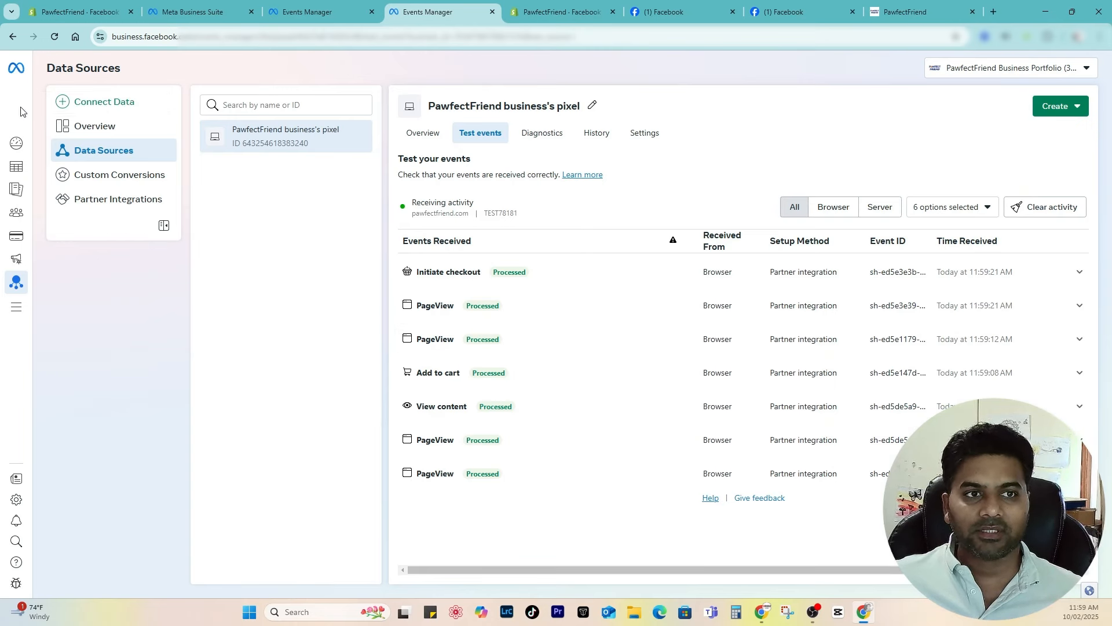
Step: Finish the Shopify connection setup and close the extra Events Manager page
left_click(100, 126)
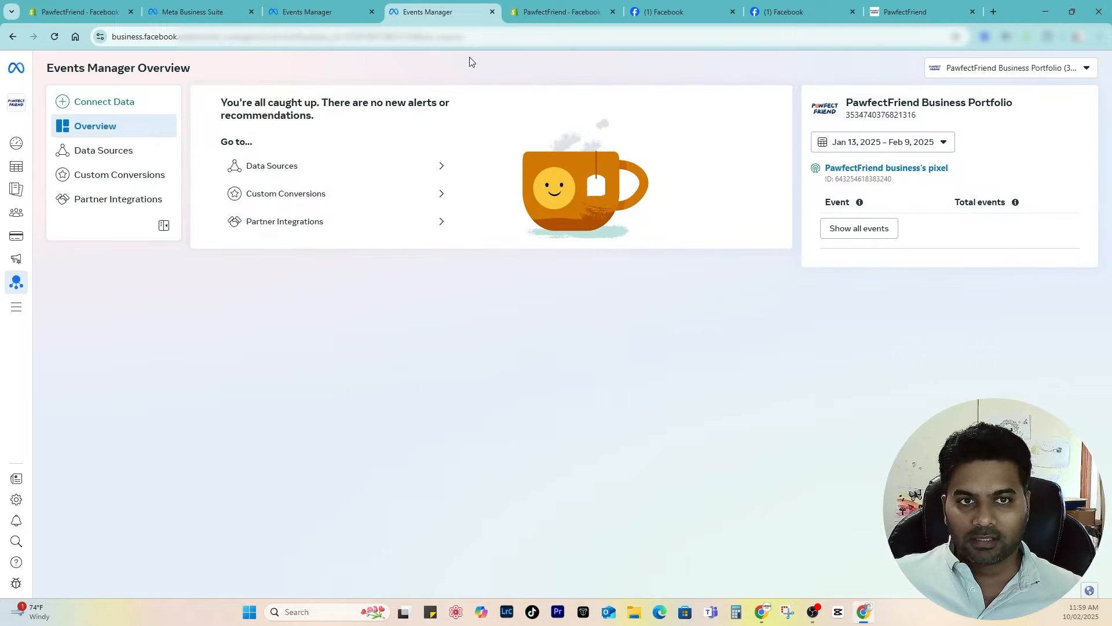
left_click(492, 12)
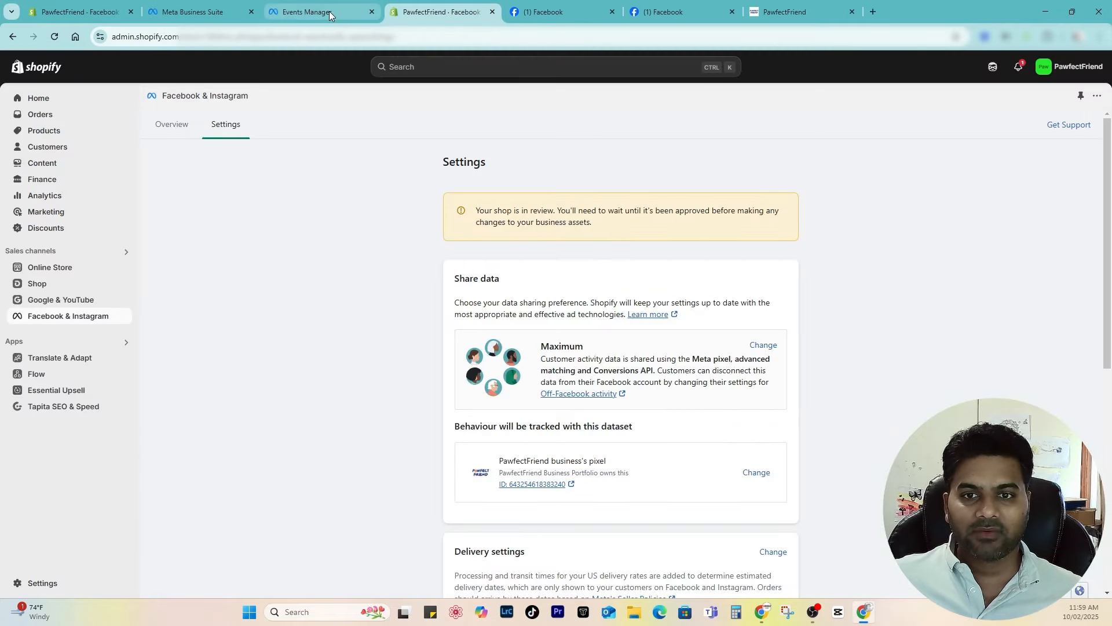
left_click(329, 12)
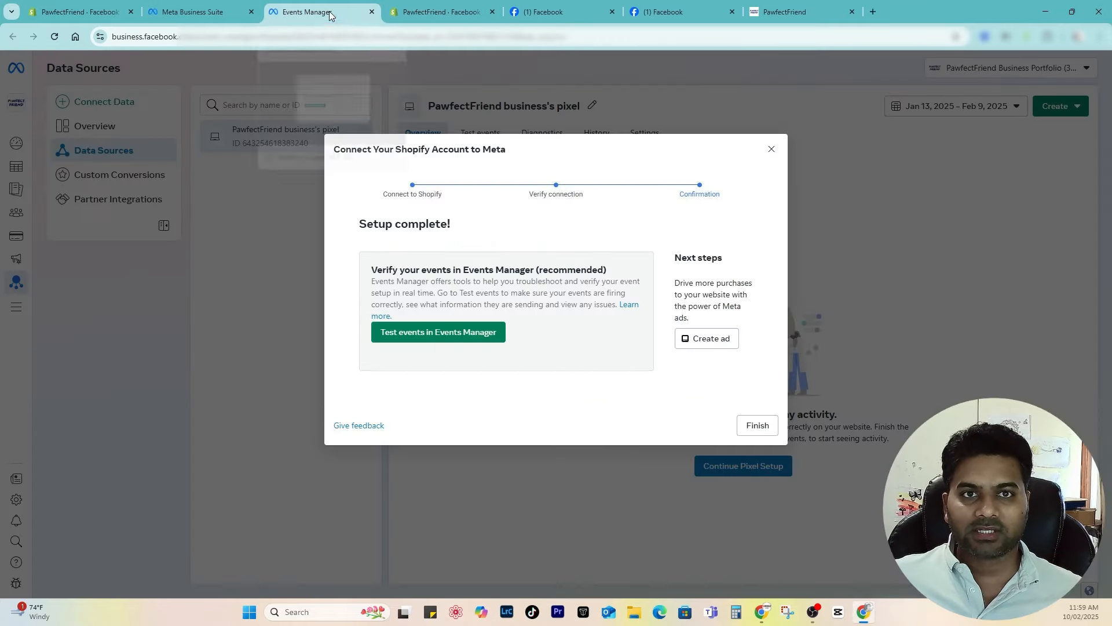
left_click(758, 427)
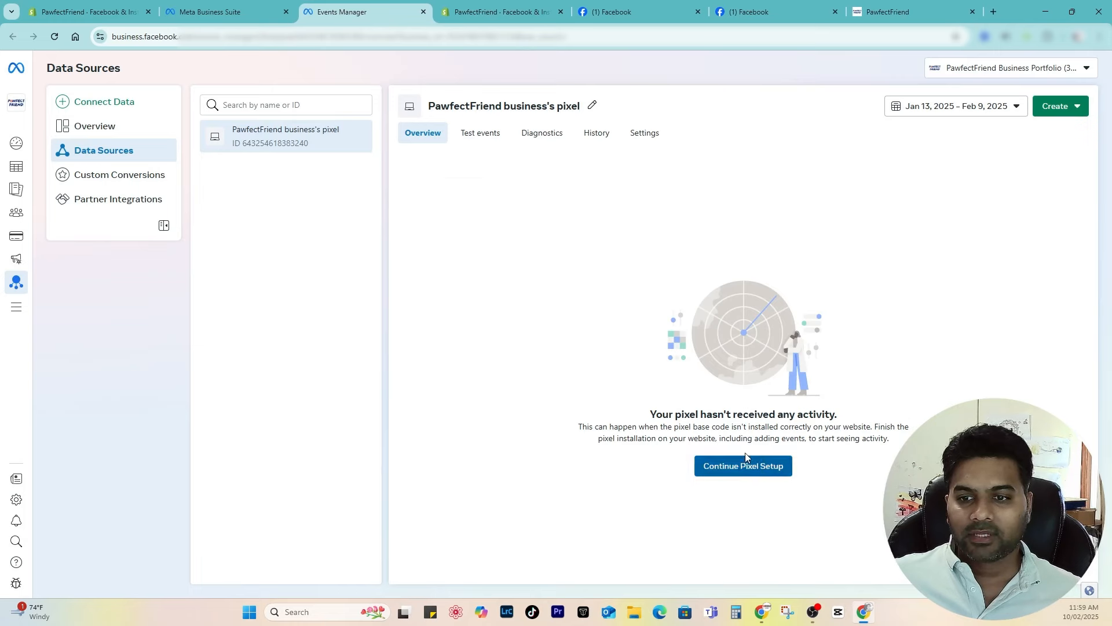
Step: From Shopify's Facebook & Instagram channel overview, create an ad in Ads Manager
left_click(423, 13)
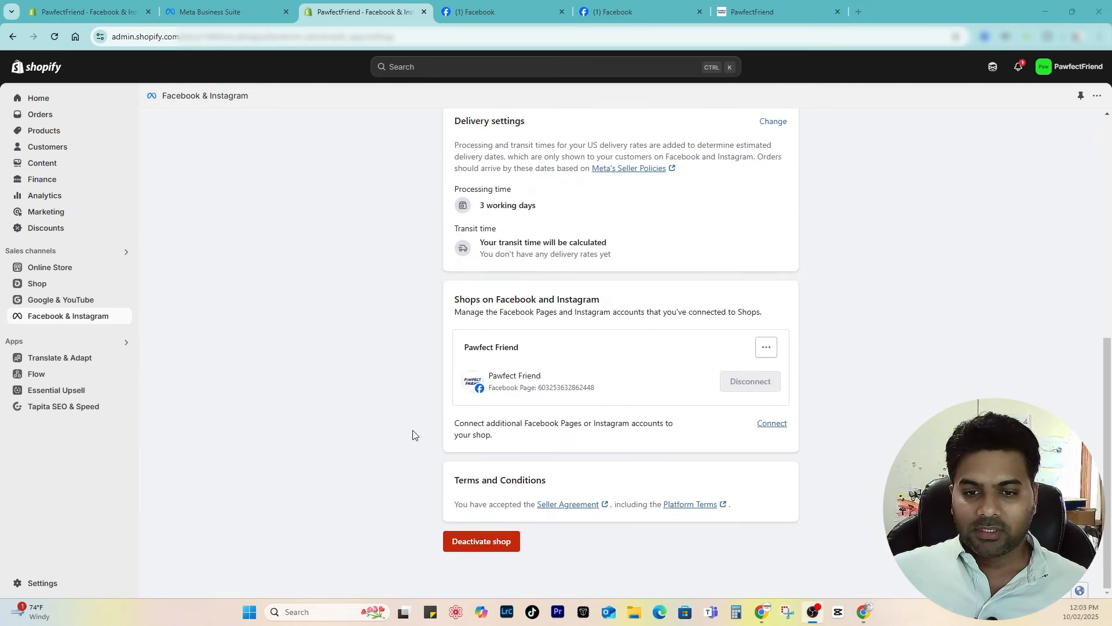
scroll(457, 455, "up", 7)
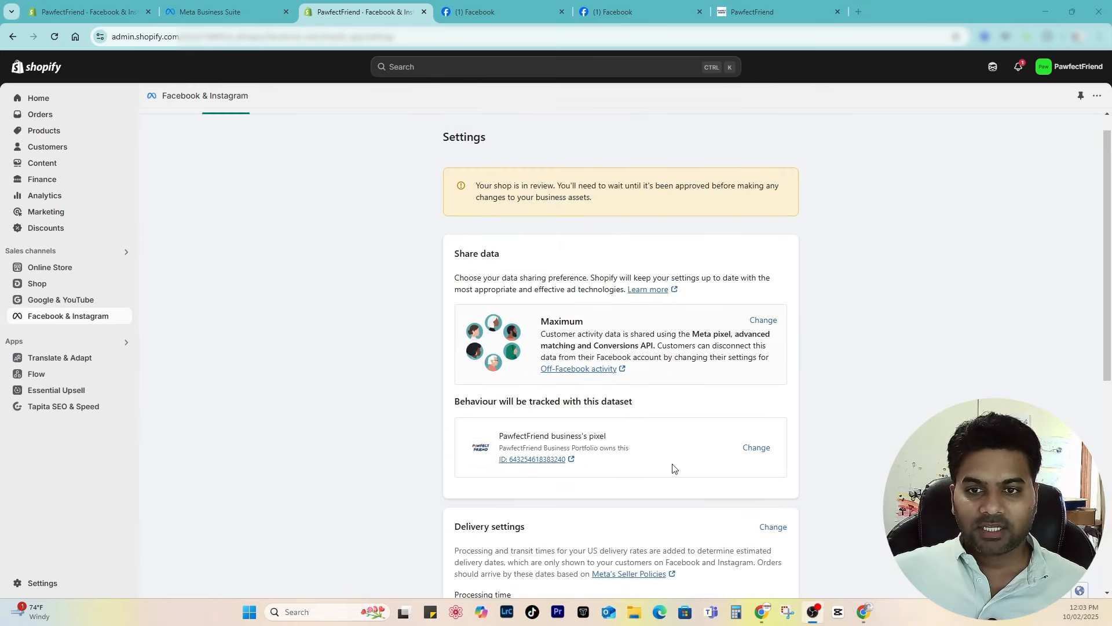
scroll(209, 313, "down", 4)
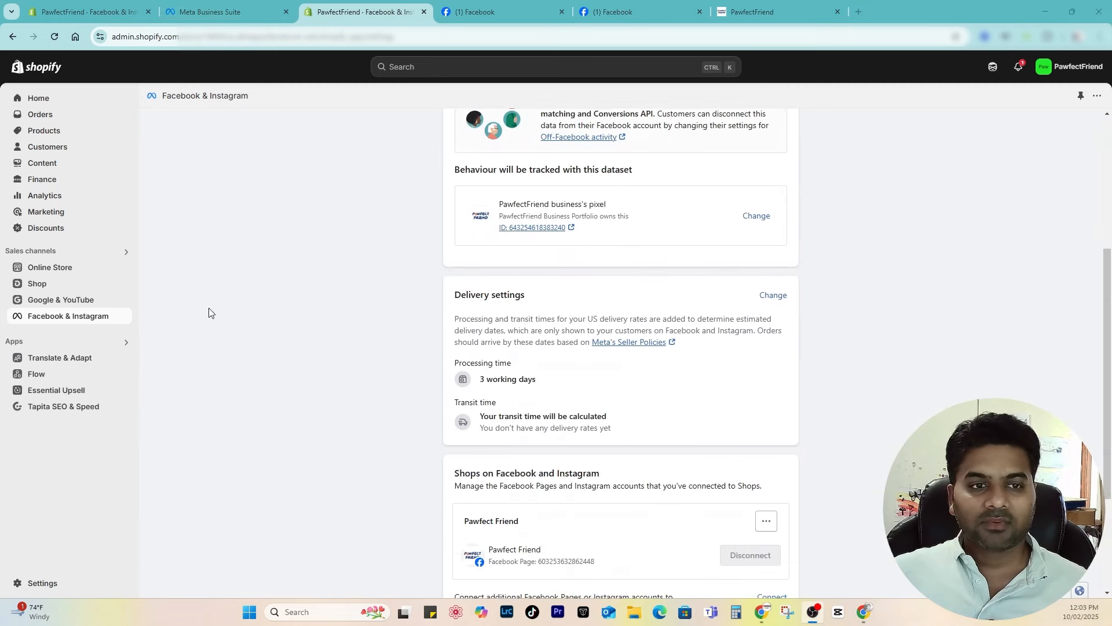
left_click(61, 322)
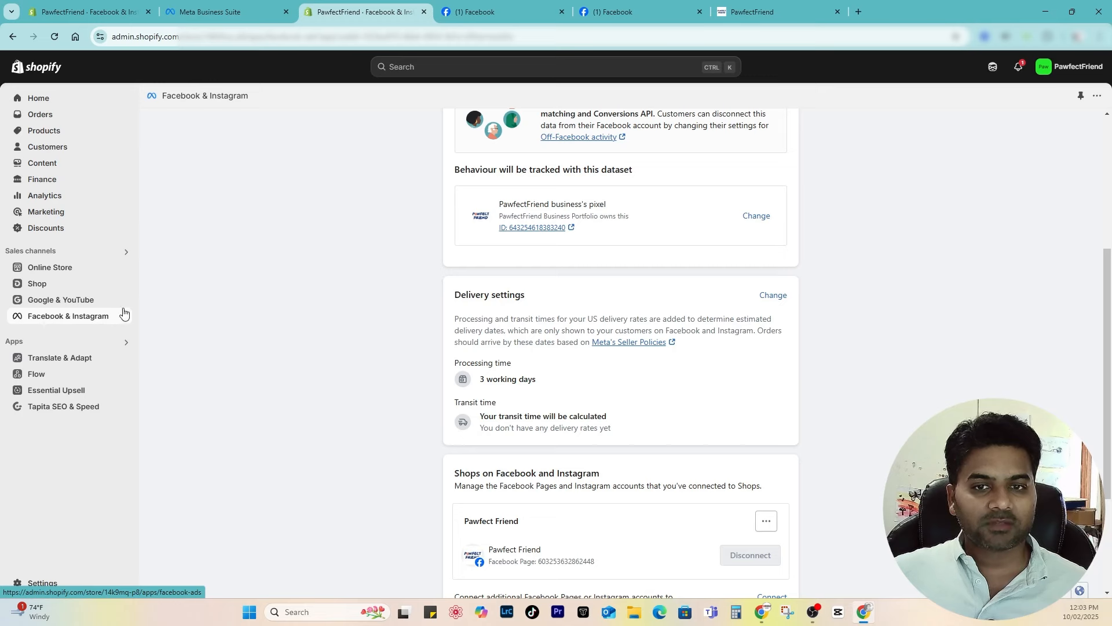
scroll(557, 338, "down", 1)
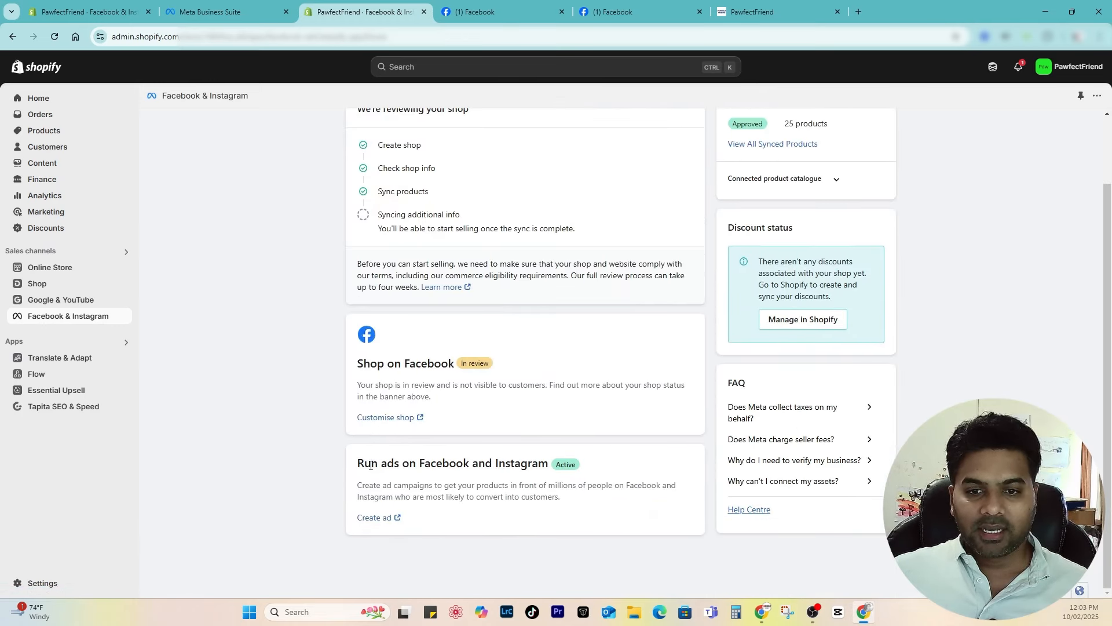
left_click_drag(371, 465, 559, 466)
left_click(537, 463)
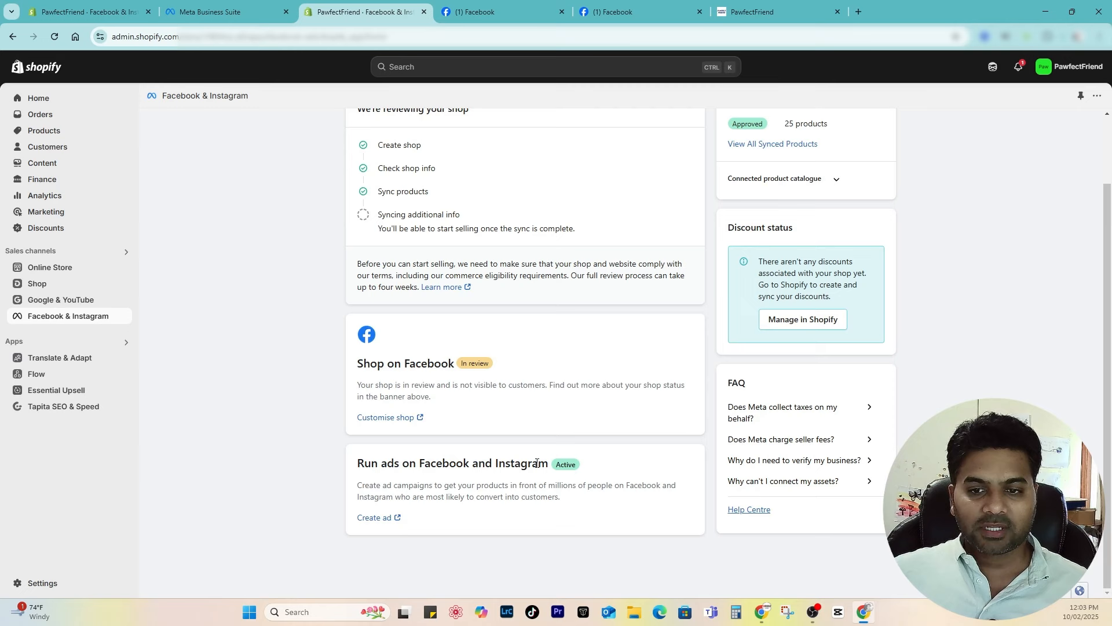
left_click(375, 518)
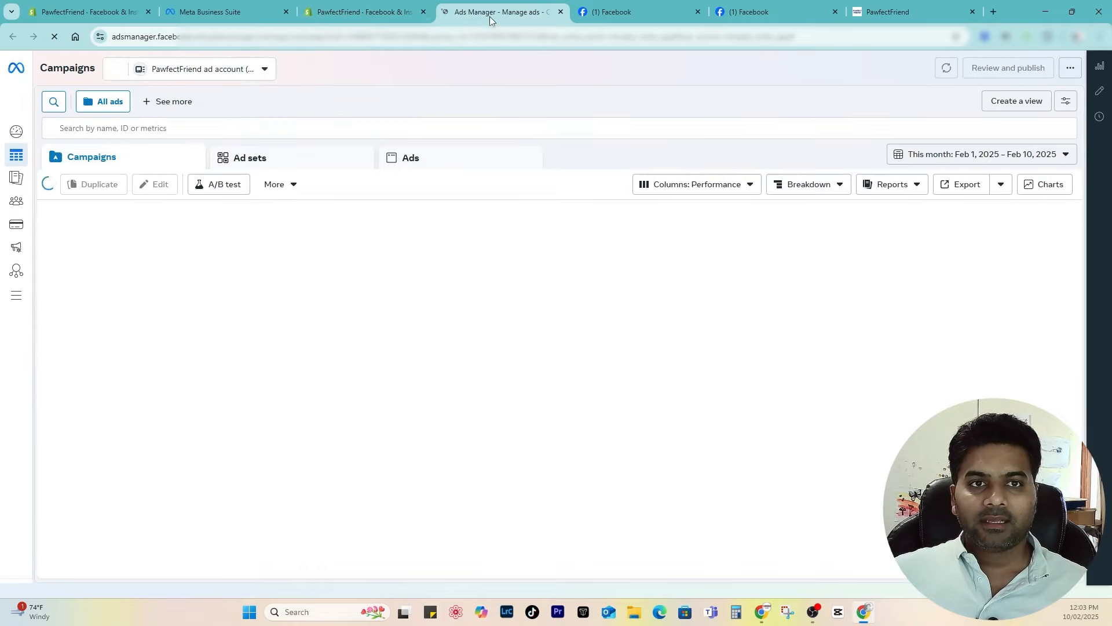
Step: Close the duplicate tabs and add a payment method with Australia, Australian Dollar and Sydney time
left_click(560, 11)
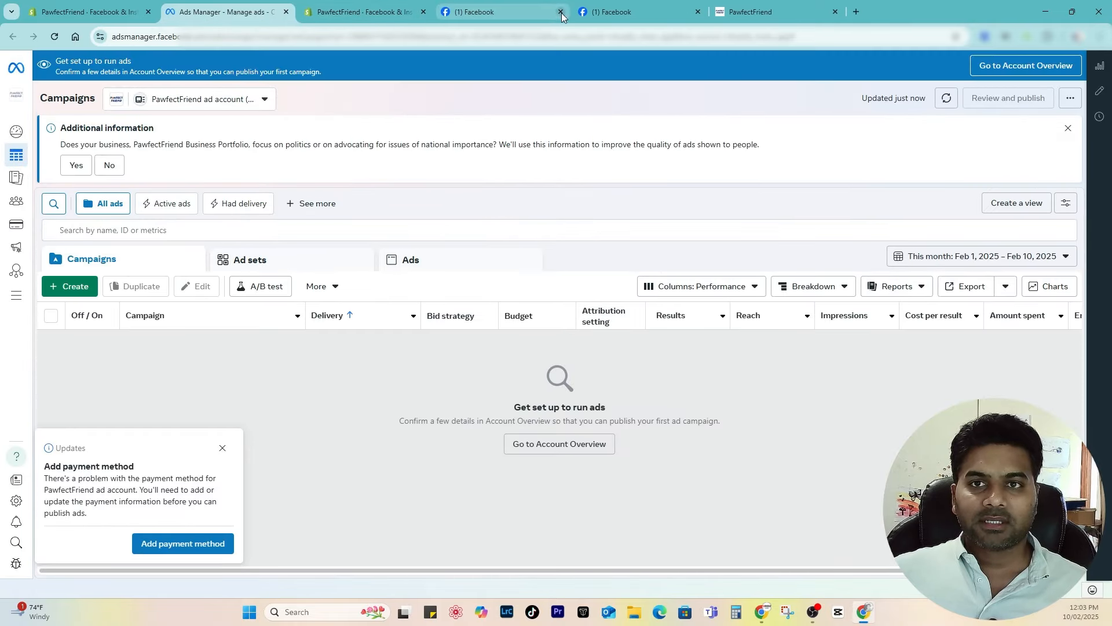
left_click(561, 11)
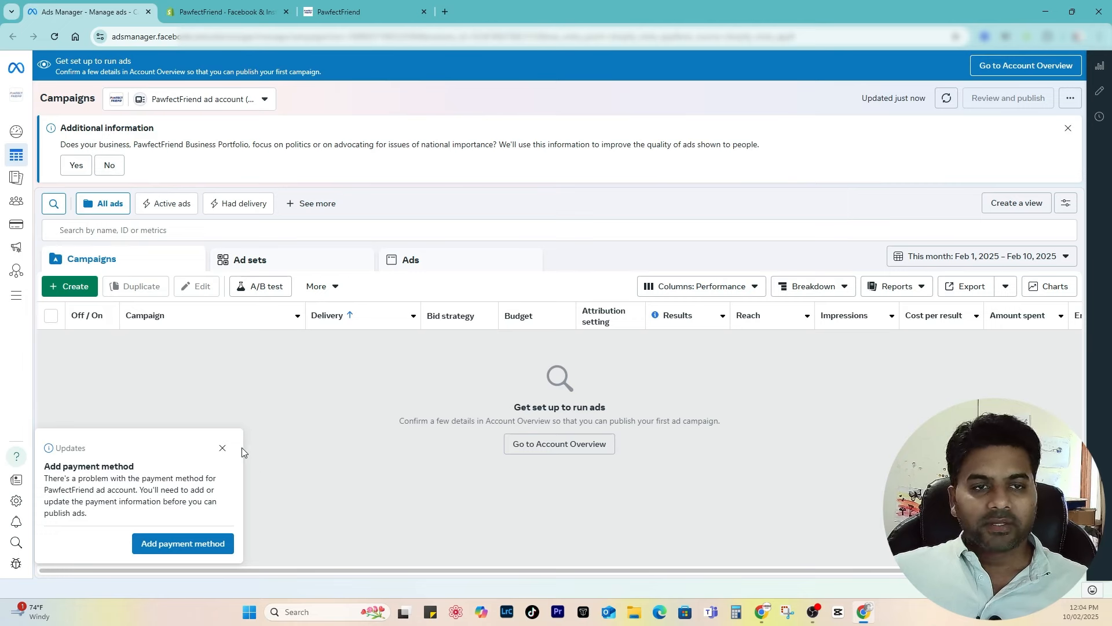
left_click(192, 549)
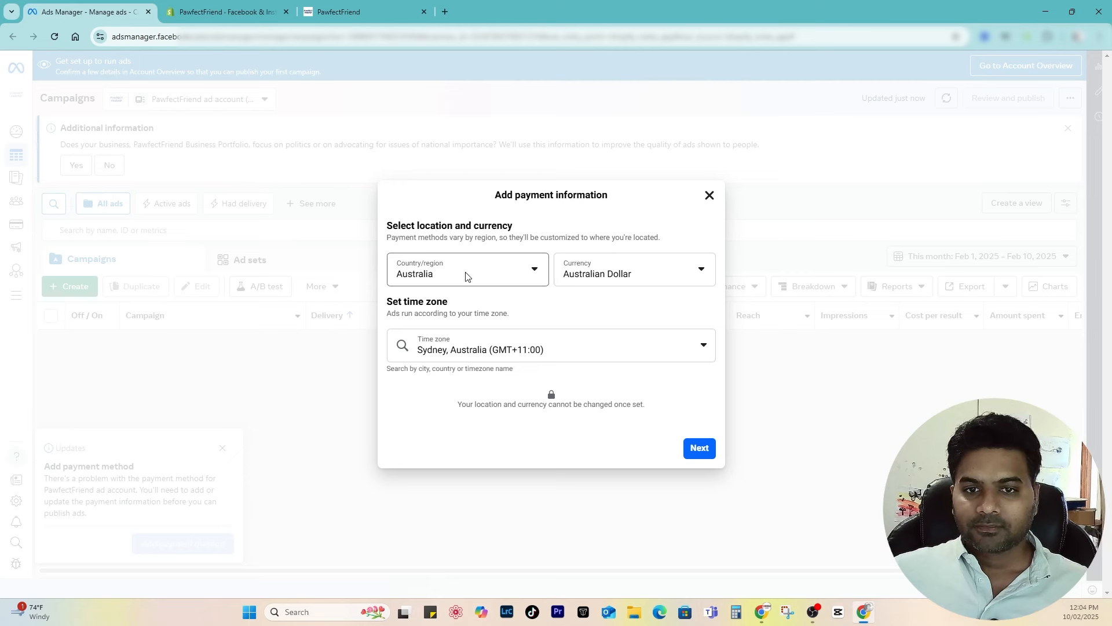
left_click_drag(382, 226, 523, 228)
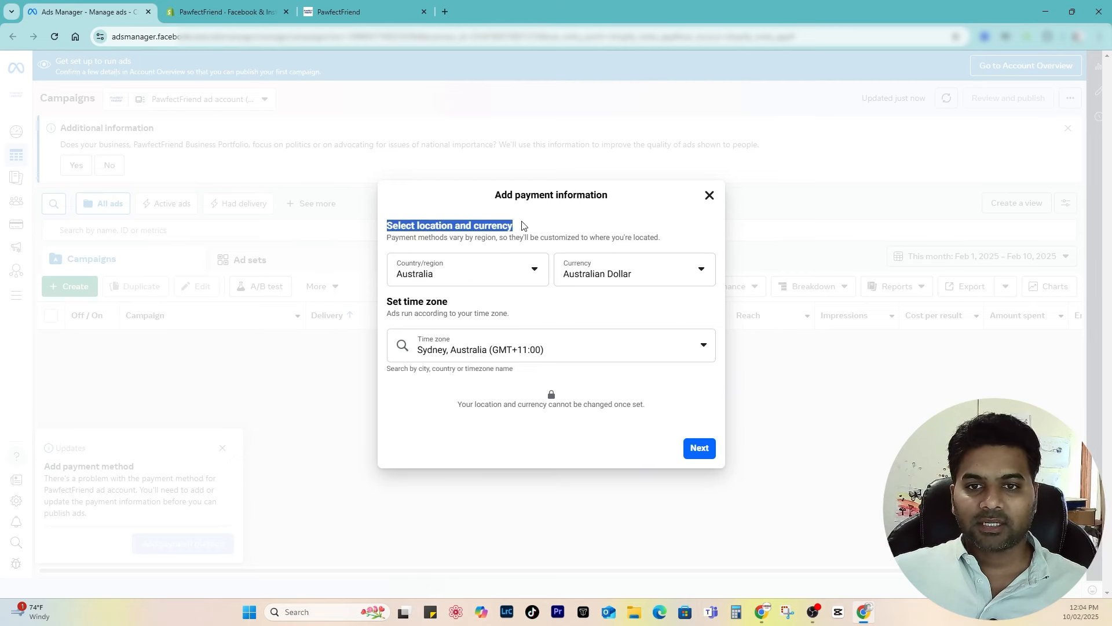
left_click(523, 227)
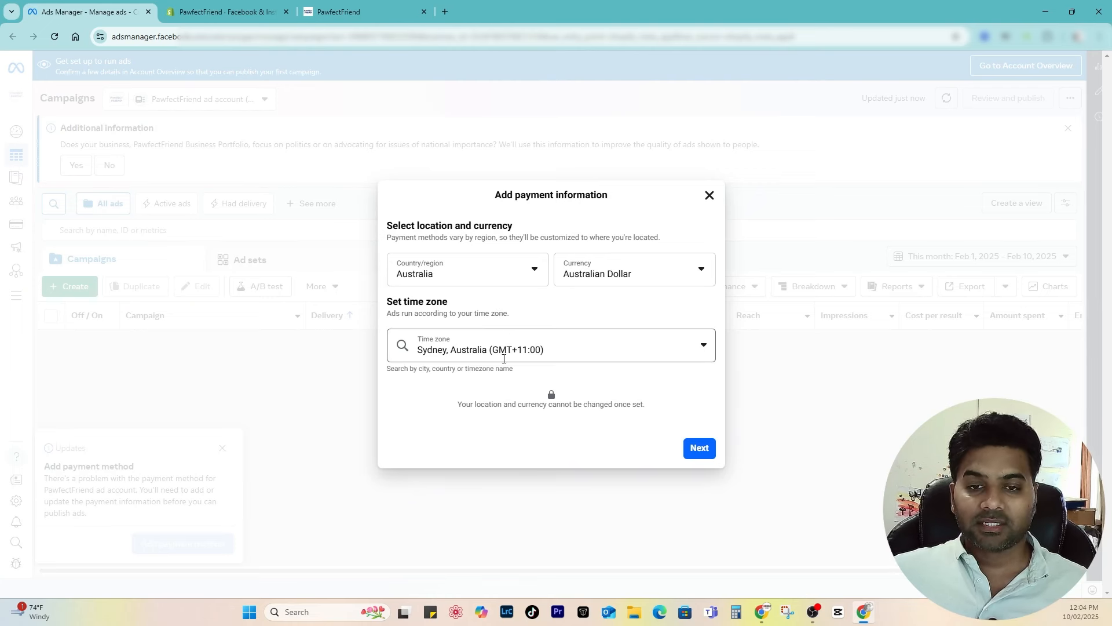
left_click(478, 359)
left_click(591, 306)
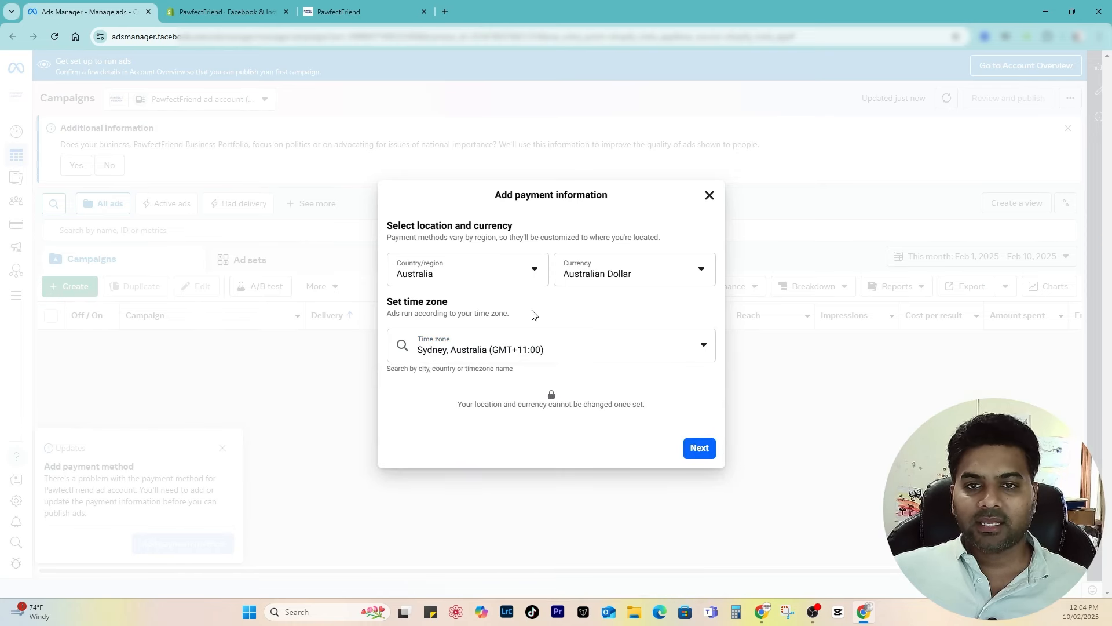
left_click(712, 451)
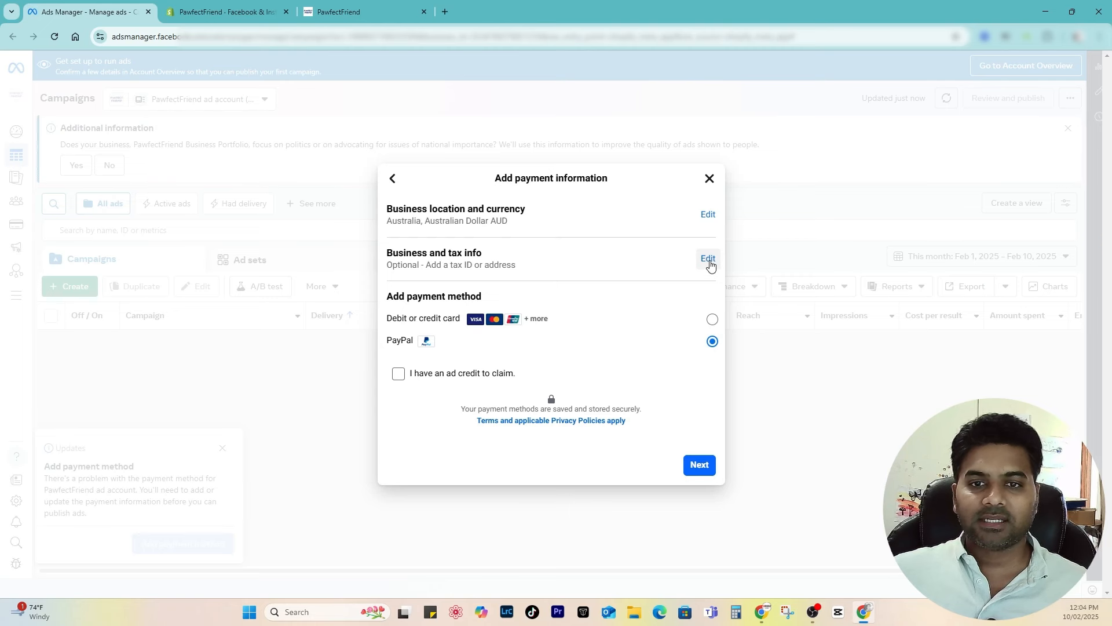
Step: Skip the optional tax ID and tick 'I have an ad credit to claim'
left_click_drag(517, 266, 428, 265)
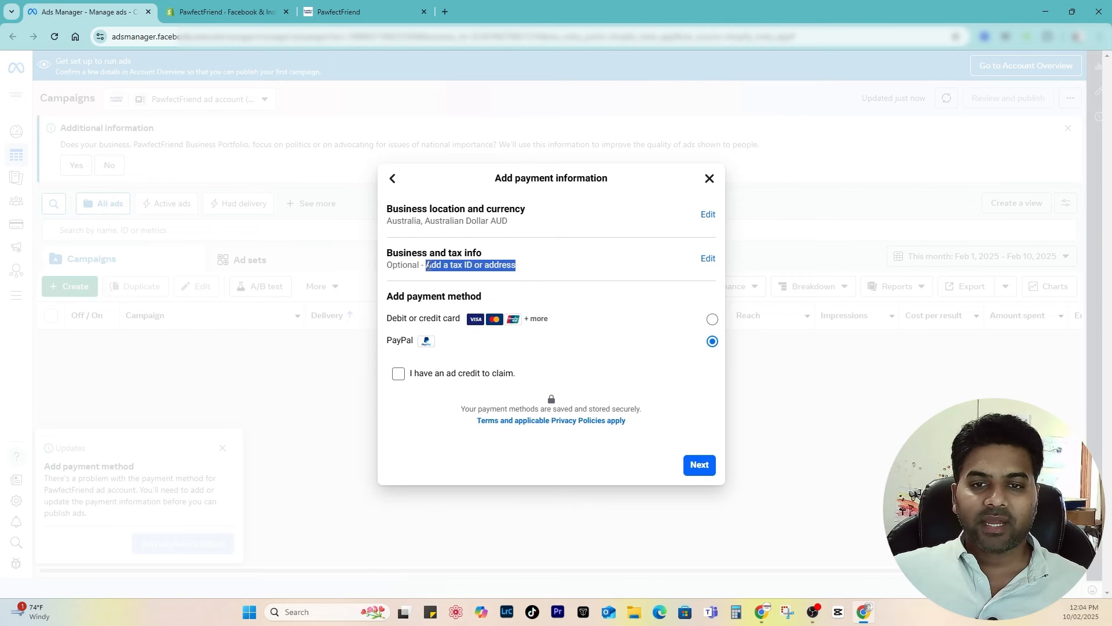
left_click(480, 265)
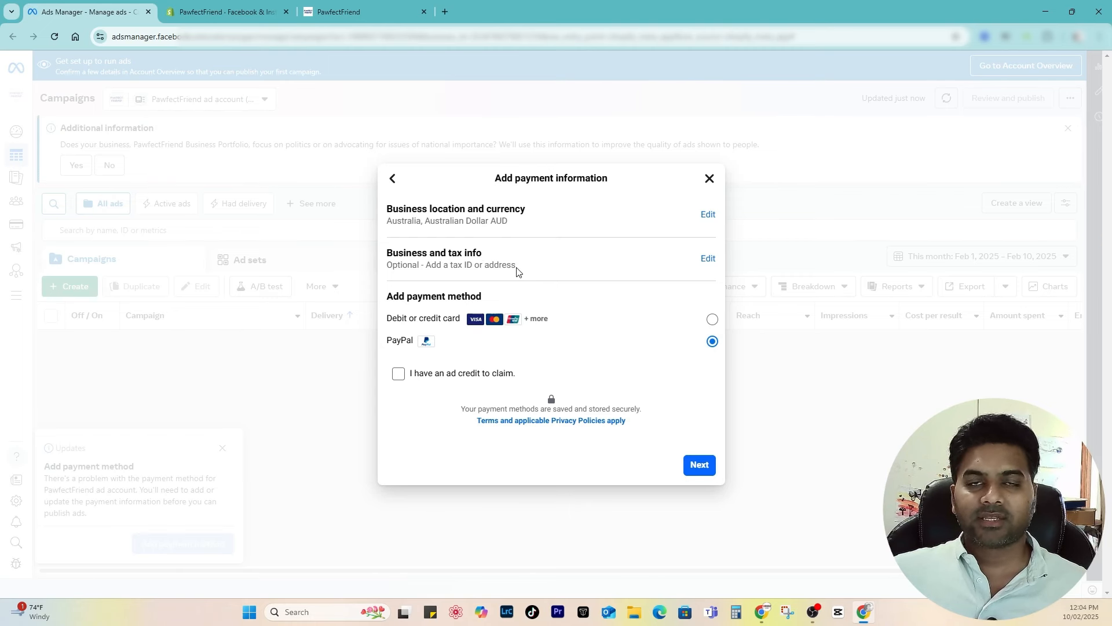
left_click(476, 374)
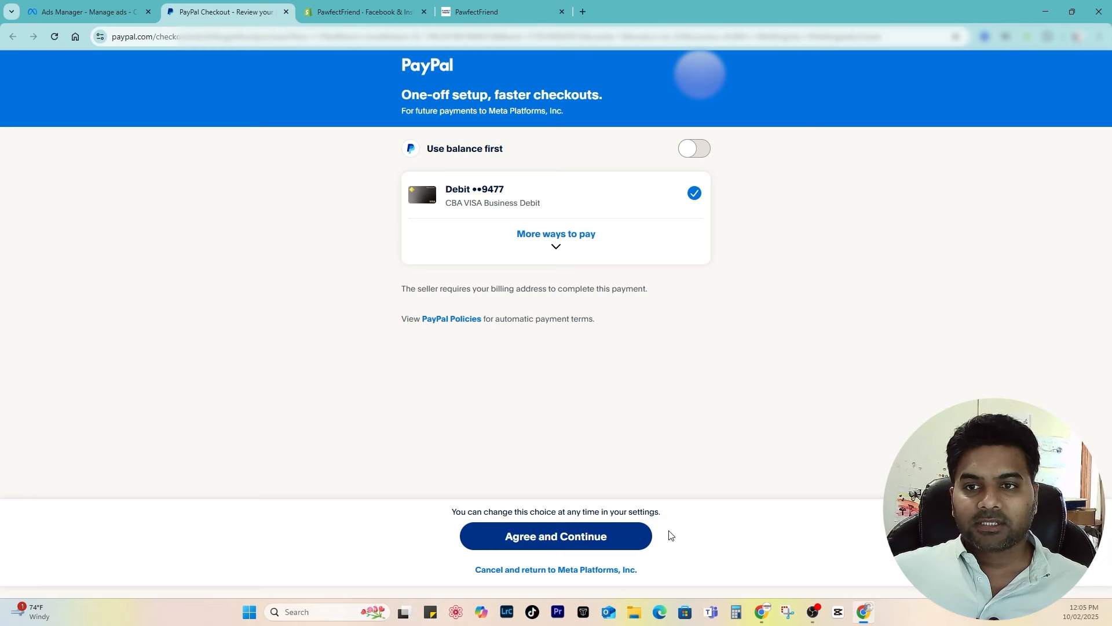
Step: Agree to automatic PayPal payments to Meta and continue back to Ads Manager
left_click(599, 537)
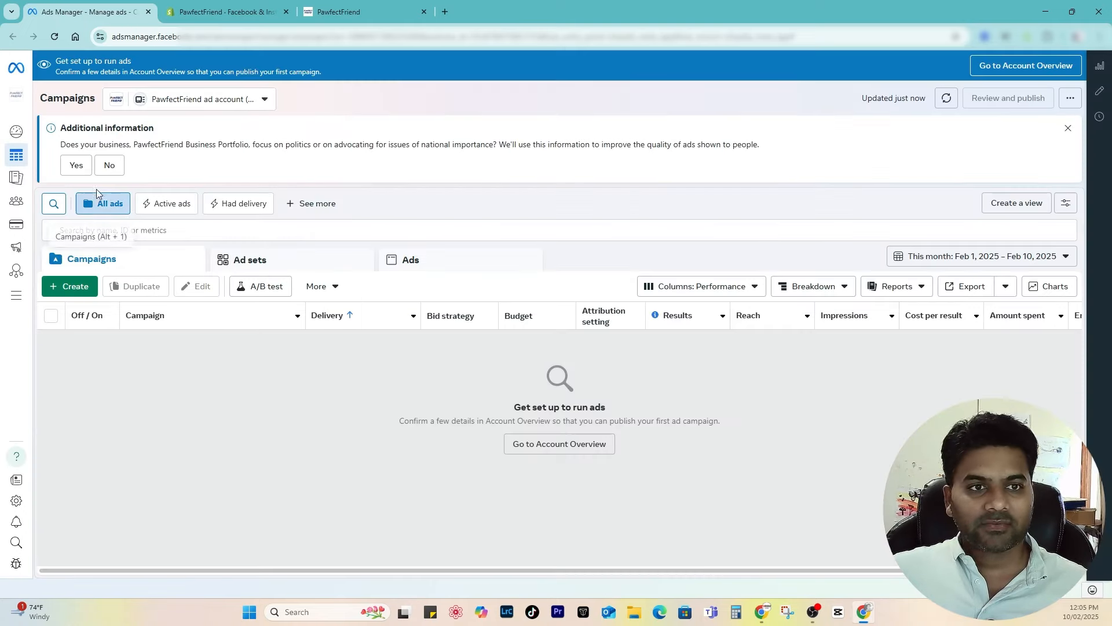
Step: Answer the information banner and save PayPal as the ad account's payment method via Account Overview
left_click(66, 162)
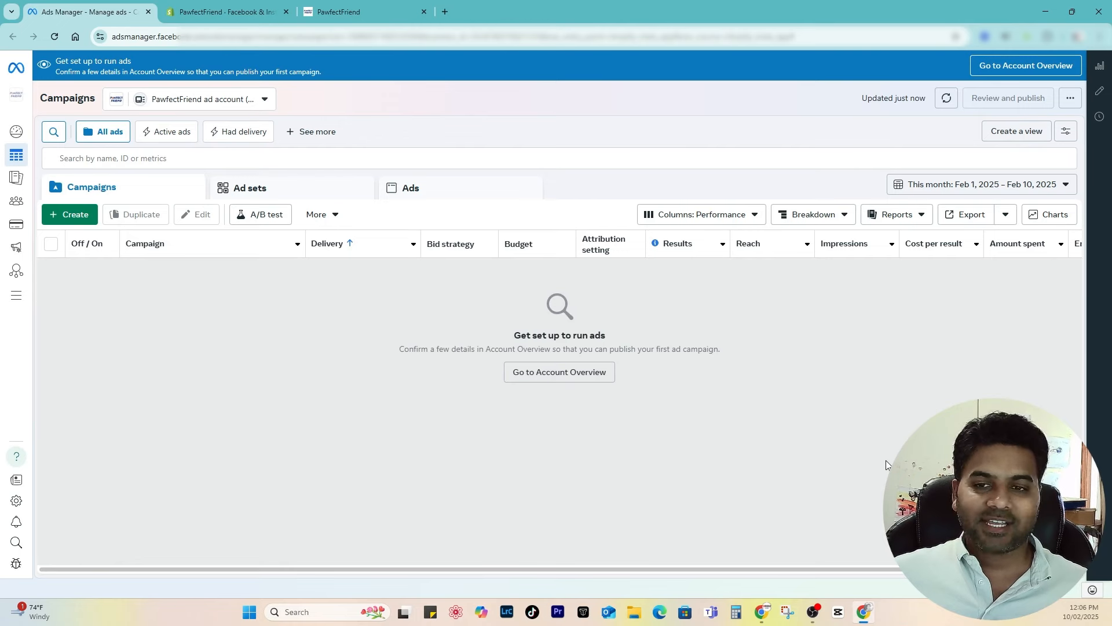
left_click(75, 215)
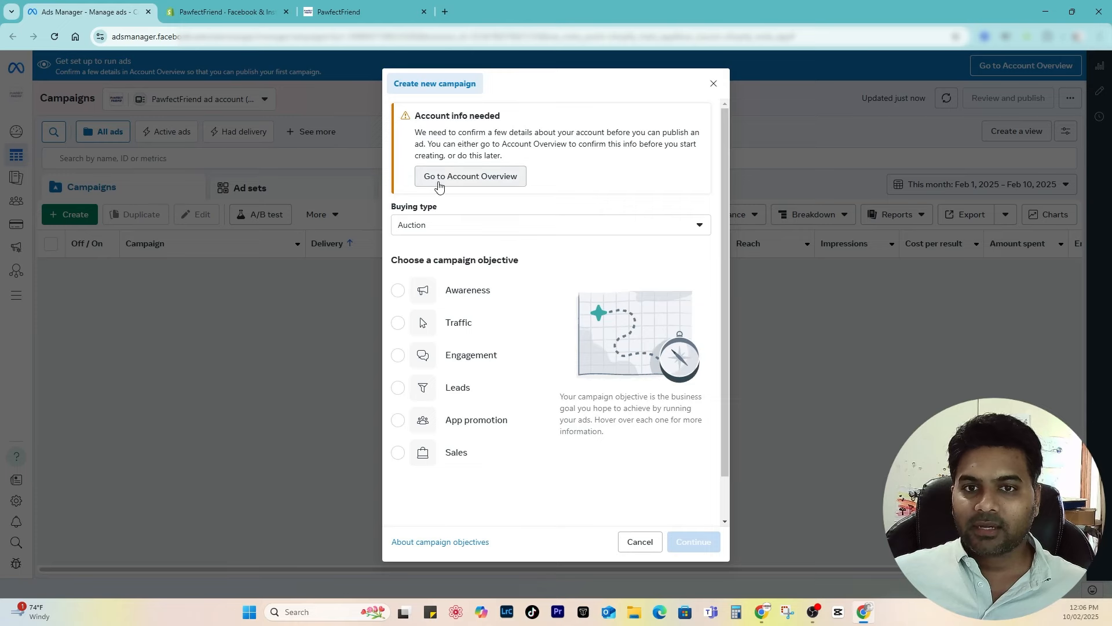
left_click(441, 184)
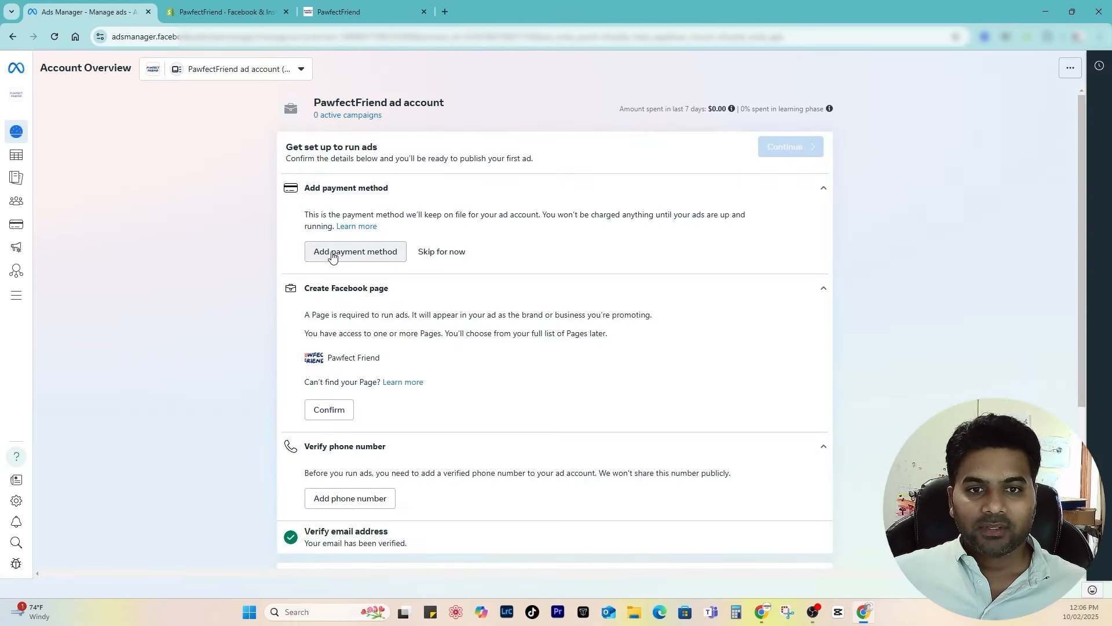
left_click(332, 253)
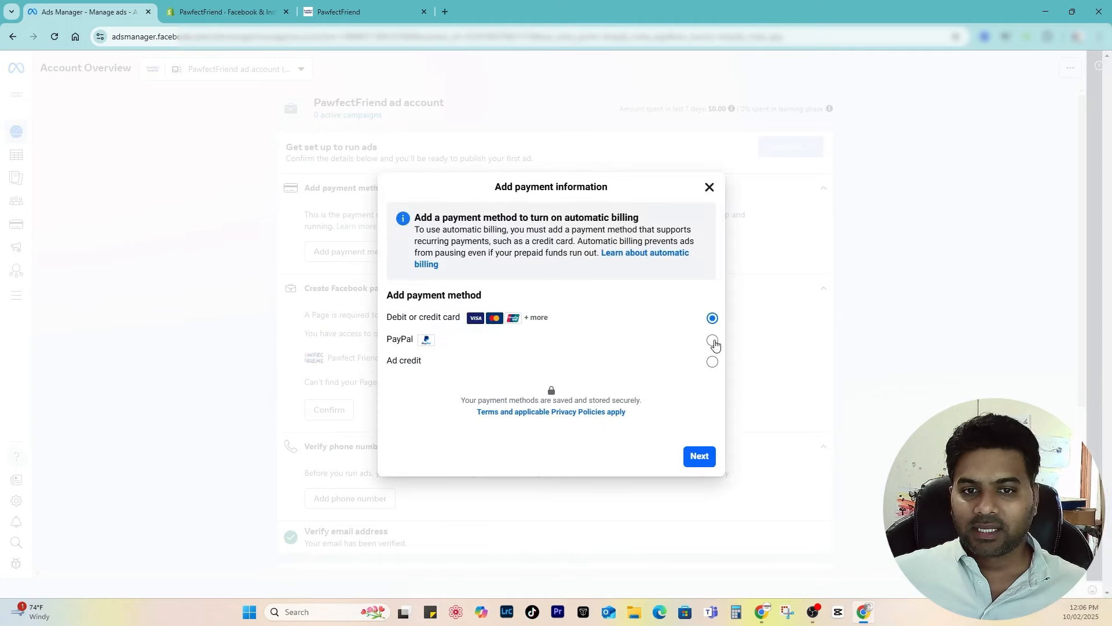
left_click(712, 341)
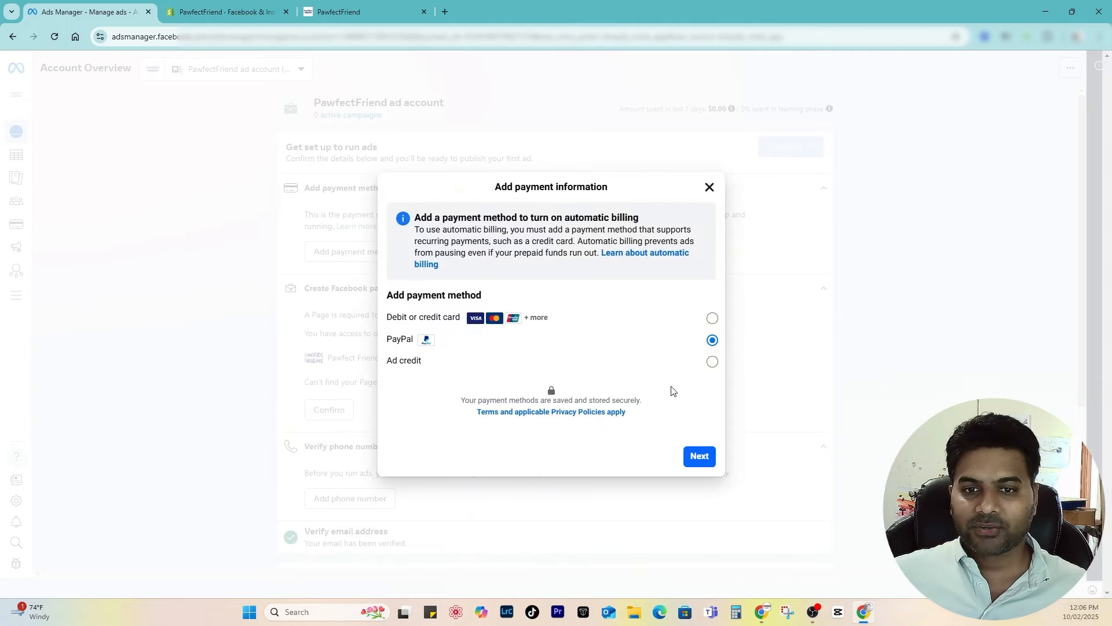
left_click(699, 461)
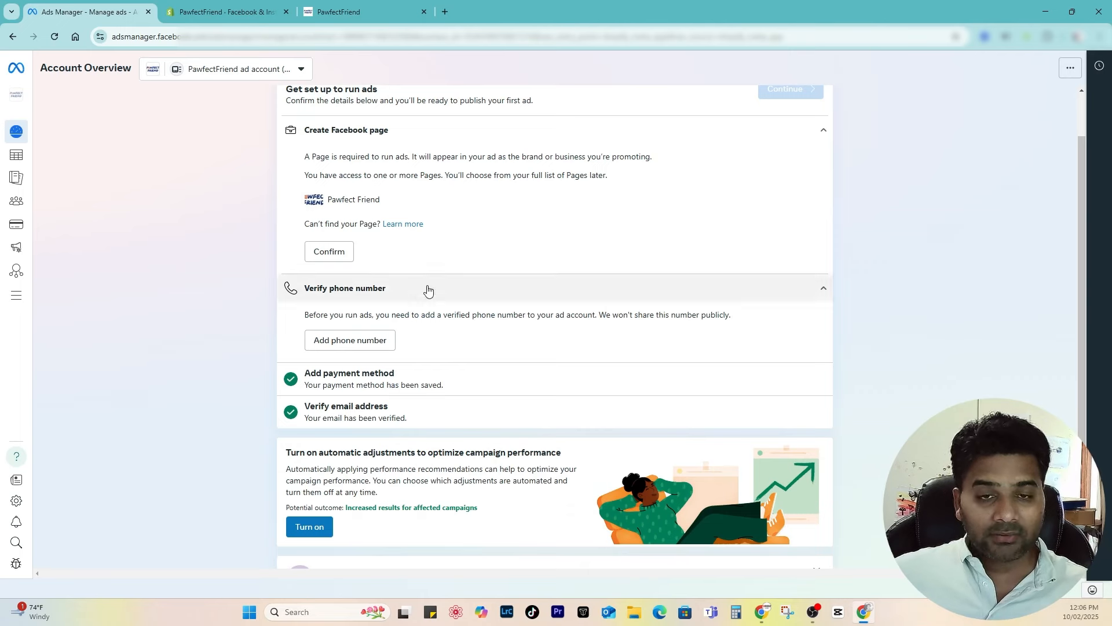
scroll(430, 265, "up", 1)
left_click(351, 398)
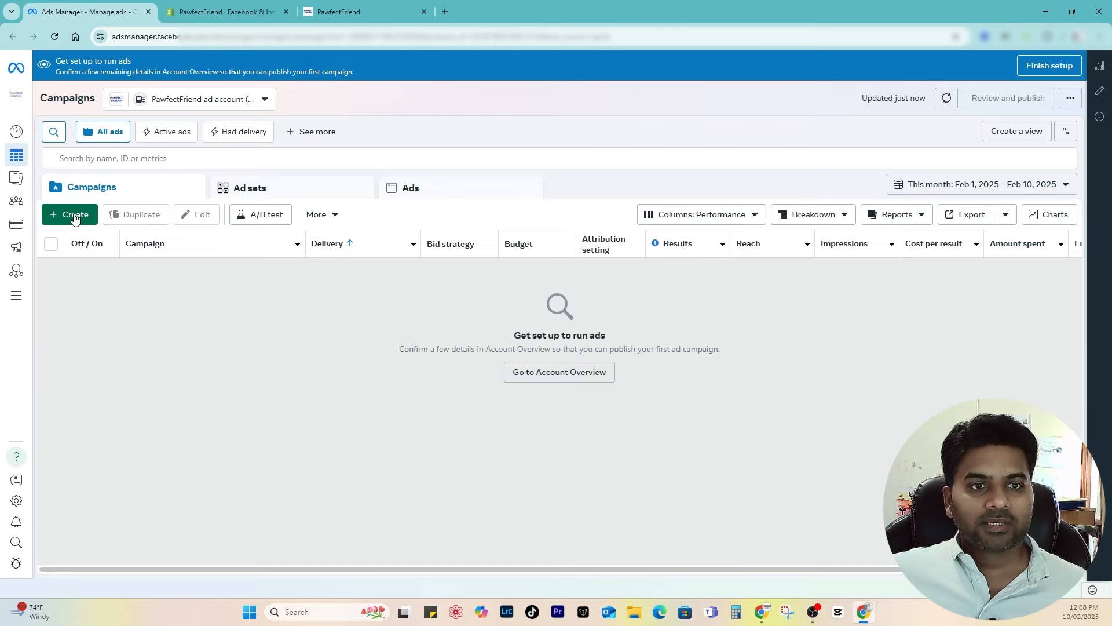
Step: Create an Auction buying-type Sales campaign using the Advantage+ shopping campaign setup
left_click(68, 215)
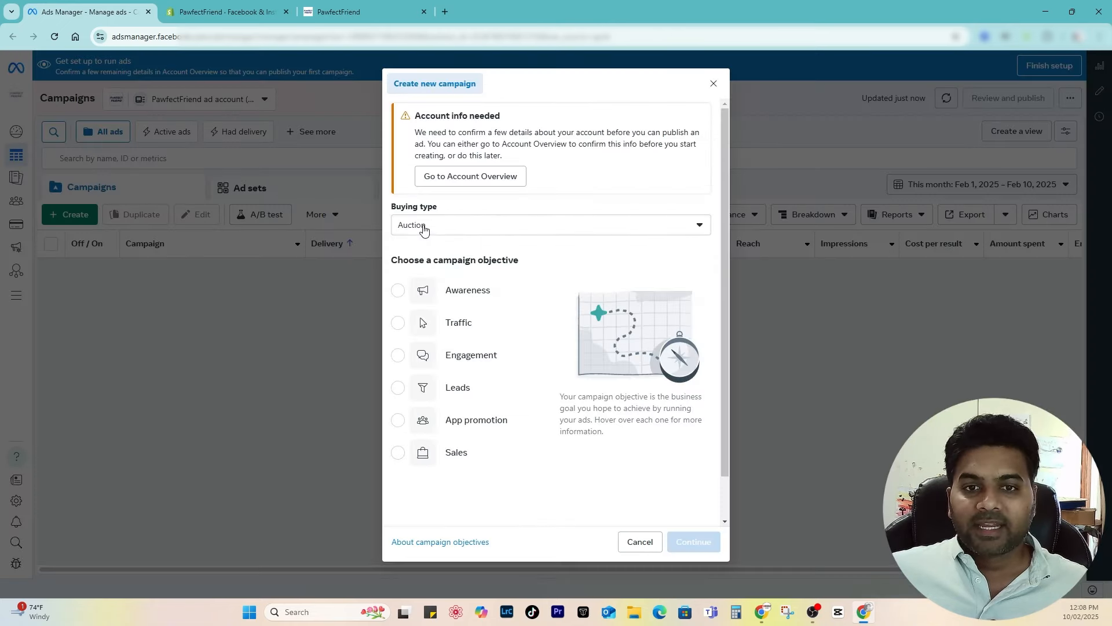
left_click(423, 226)
left_click(458, 253)
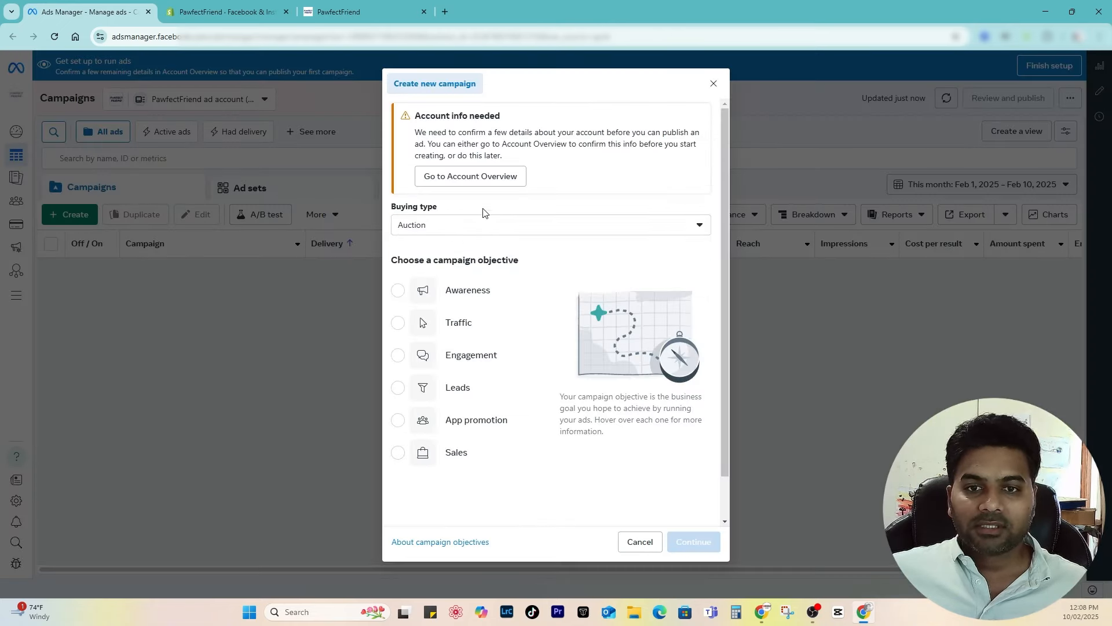
scroll(484, 348, "down", 1)
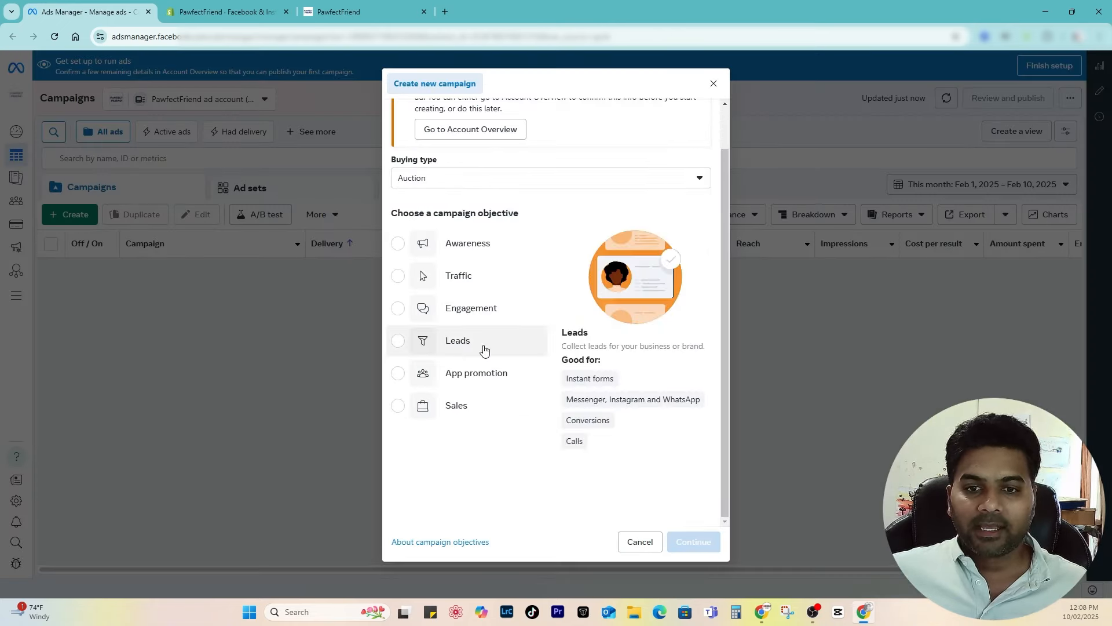
left_click(490, 414)
left_click(691, 540)
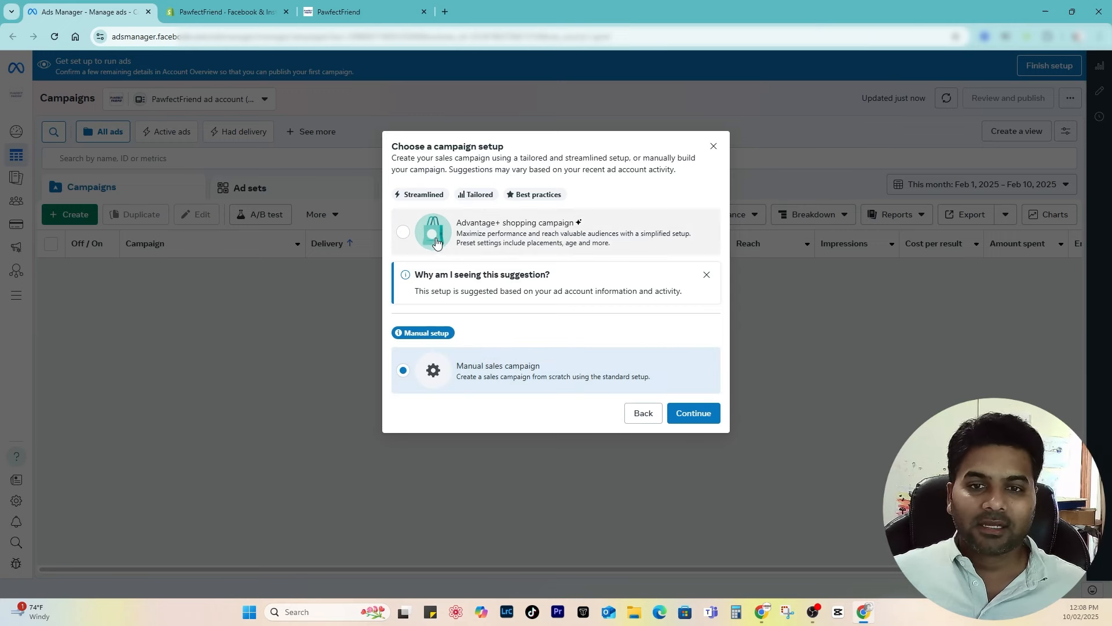
left_click(402, 235)
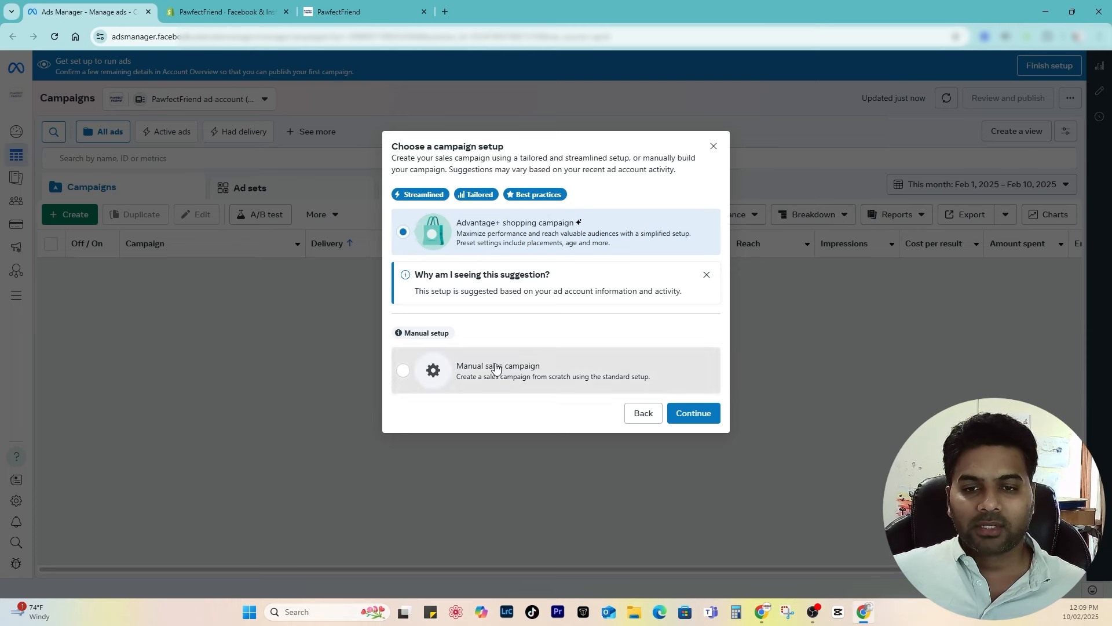
left_click(503, 383)
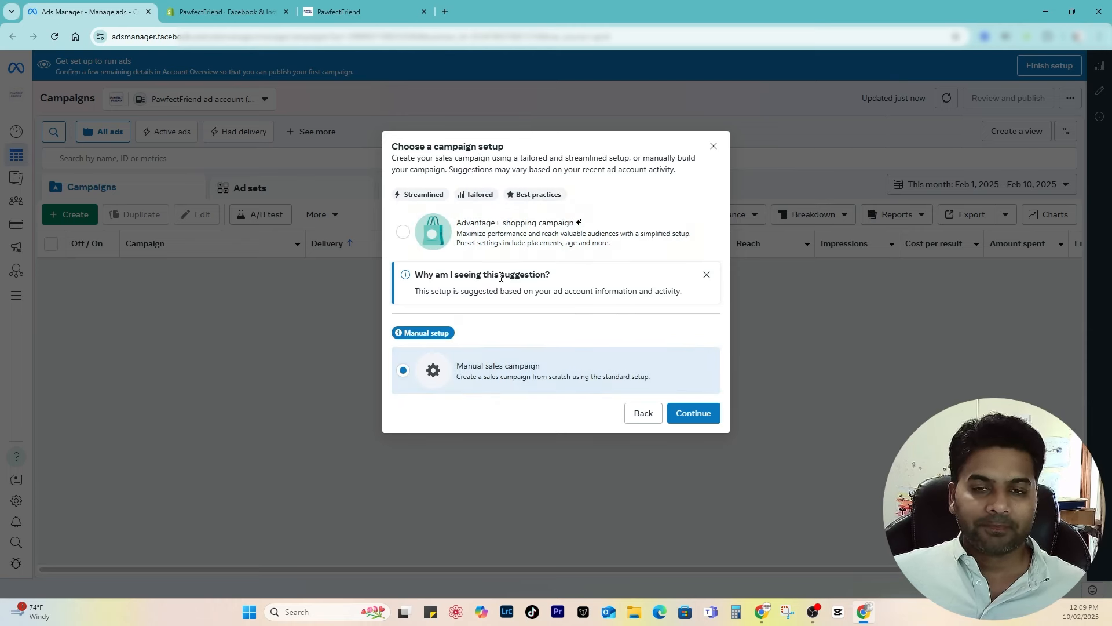
left_click(477, 235)
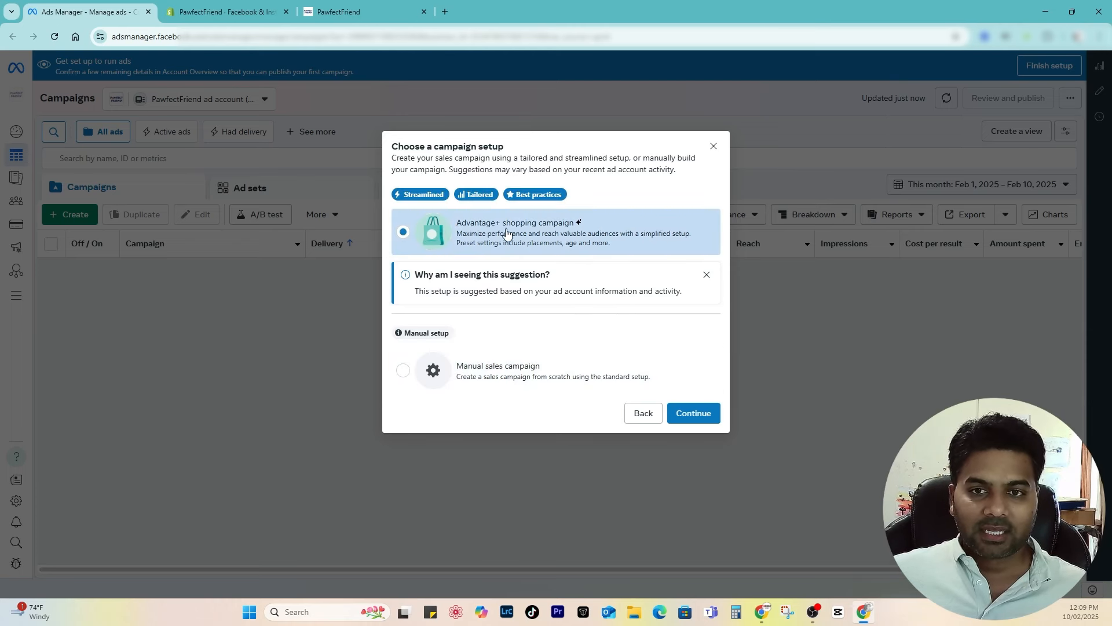
left_click(692, 413)
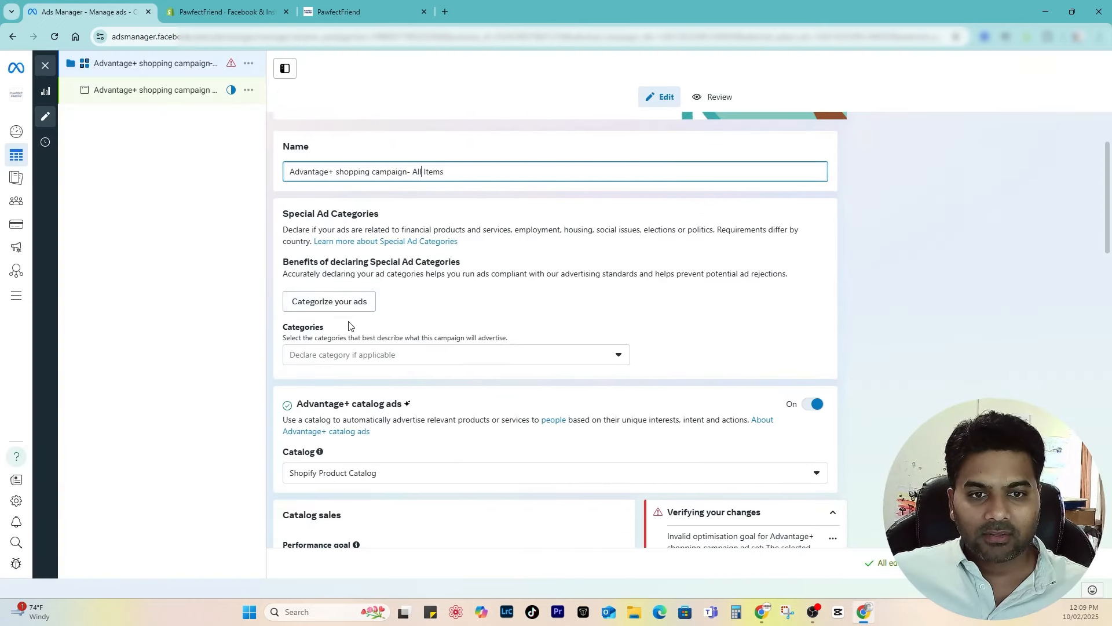
Step: Leave special ad categories empty and keep Shopify Product Catalog as the campaign catalog
left_click(355, 354)
left_click(516, 318)
scroll(519, 318, "down", 3)
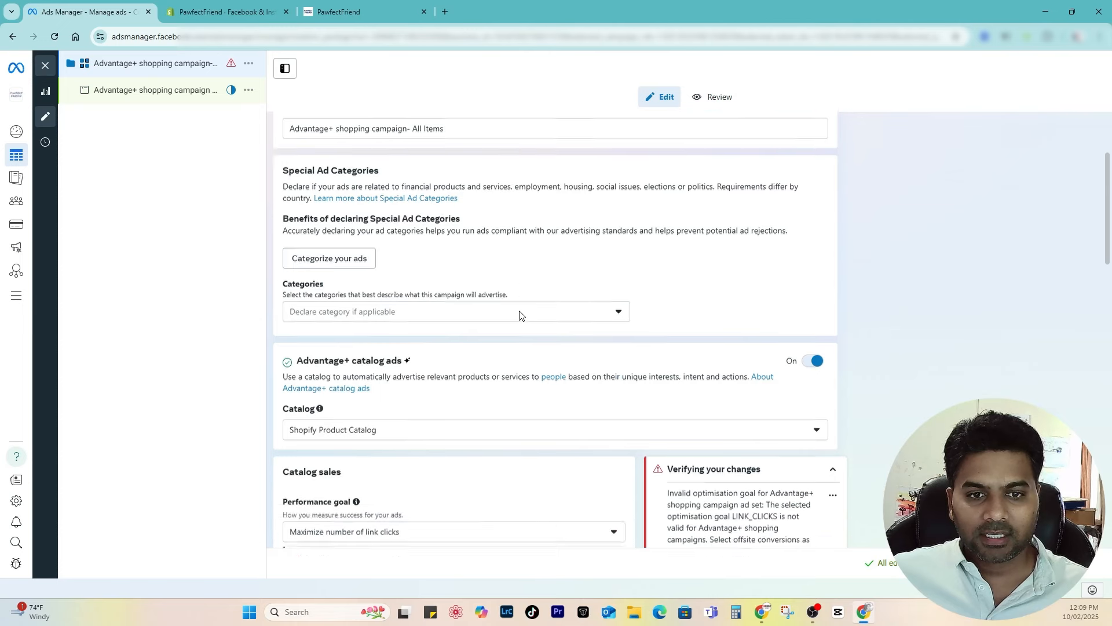
left_click(340, 300)
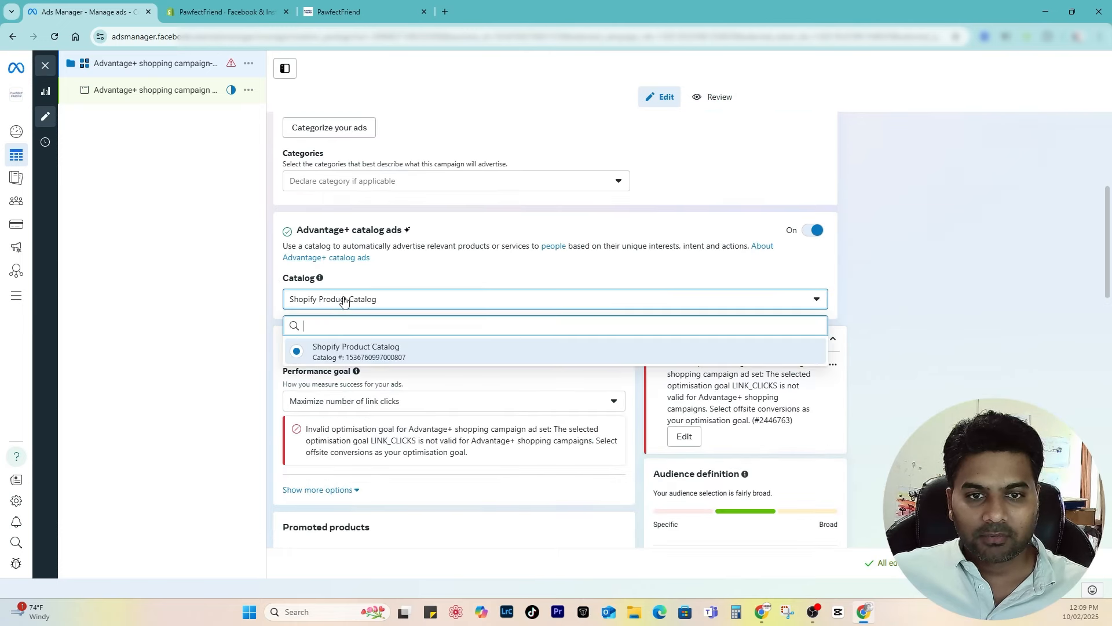
left_click(340, 354)
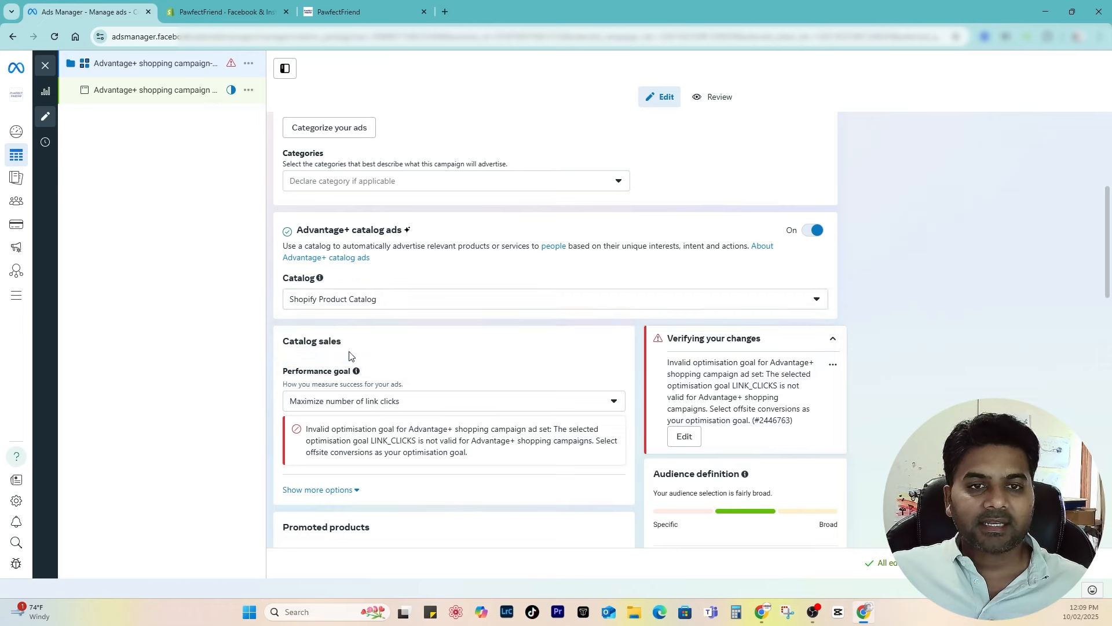
Step: Open the Shopify Product Catalog in Meta from Shopify's connected product catalogue details
left_click(218, 5)
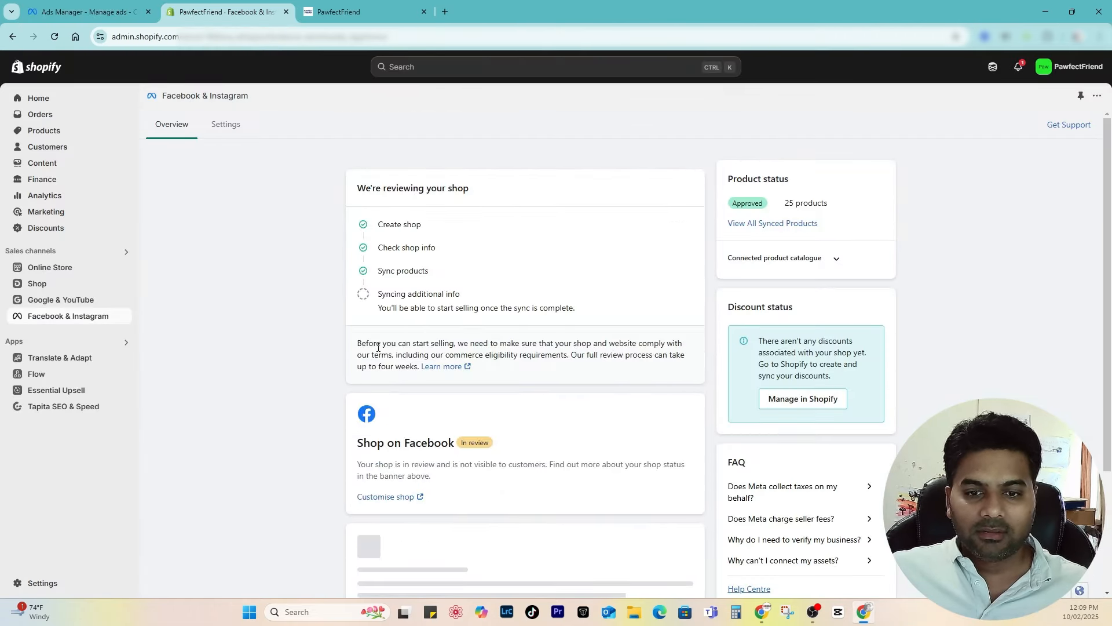
left_click(836, 258)
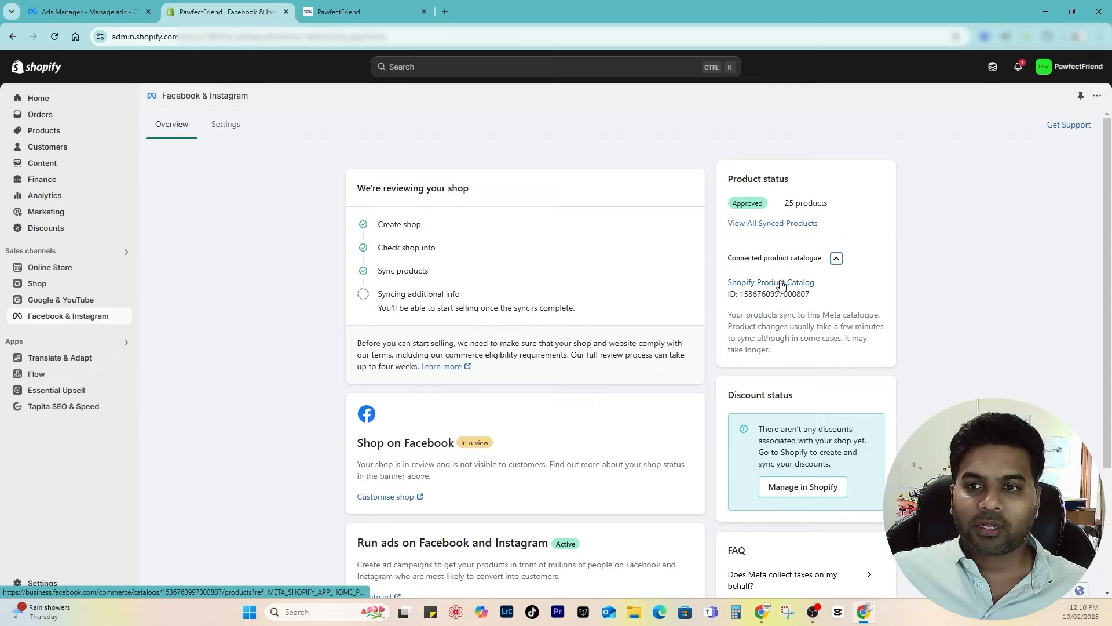
left_click(779, 283)
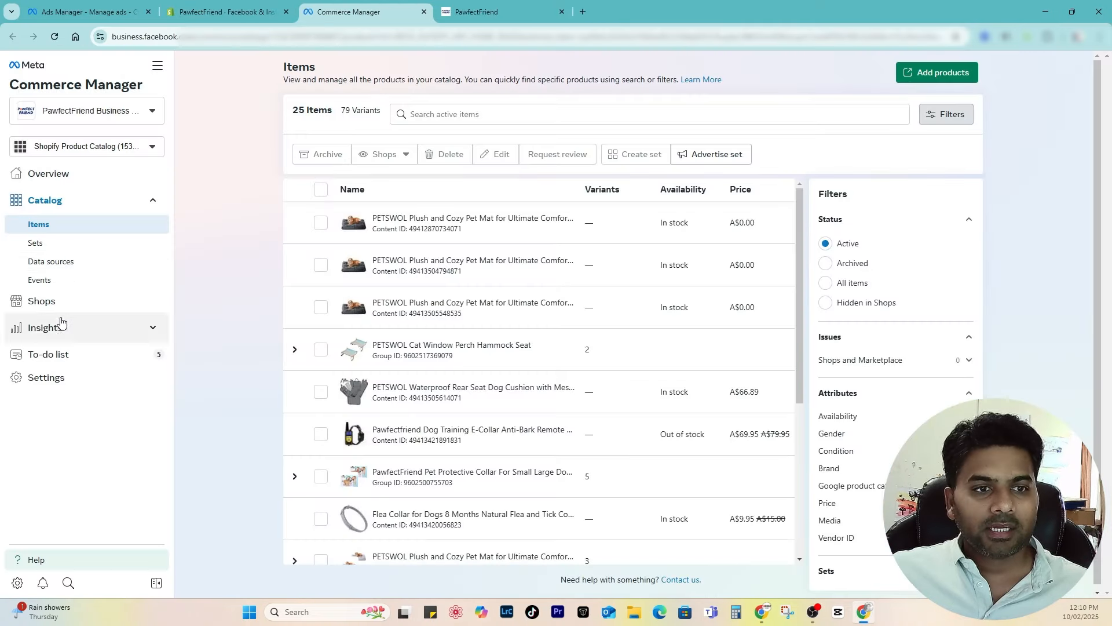
Step: Start a new filter-based product set from the catalog's Sets page
left_click(33, 244)
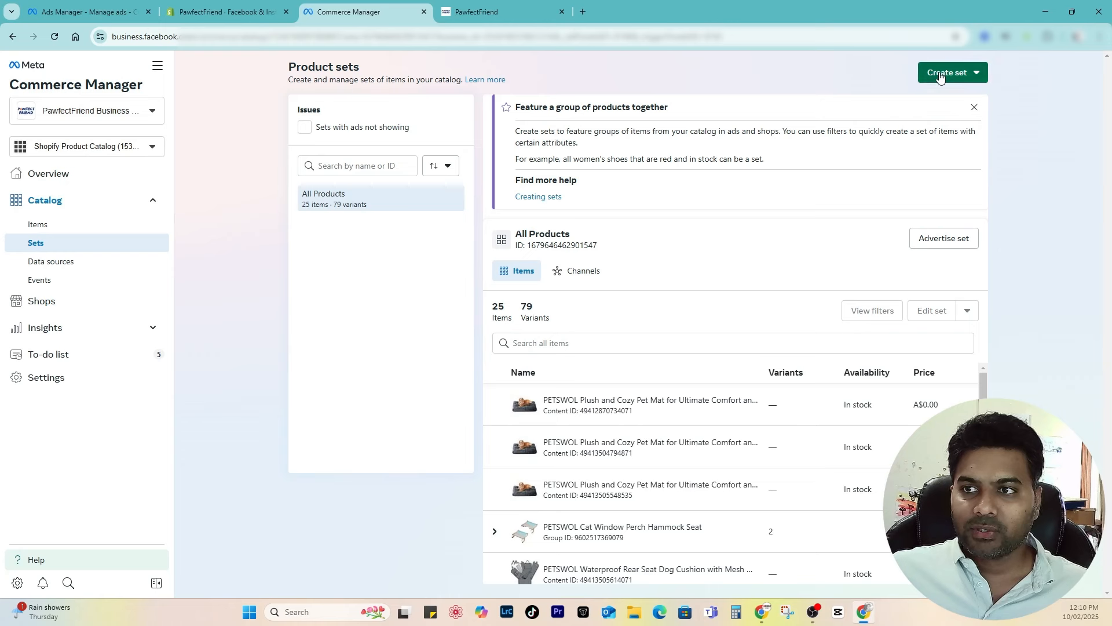
left_click(940, 75)
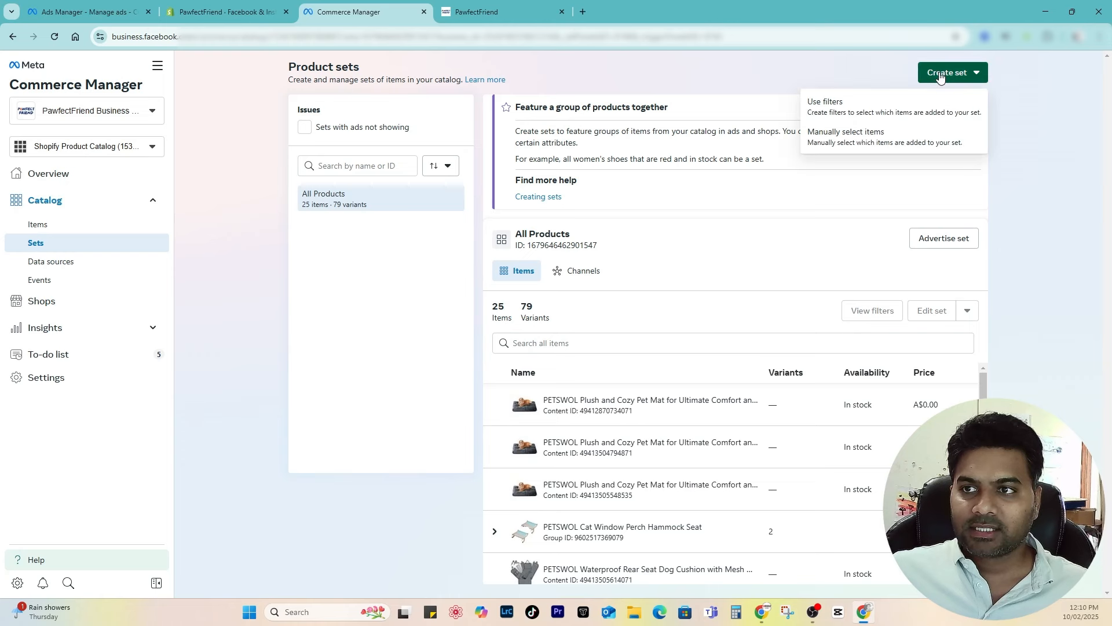
left_click(839, 105)
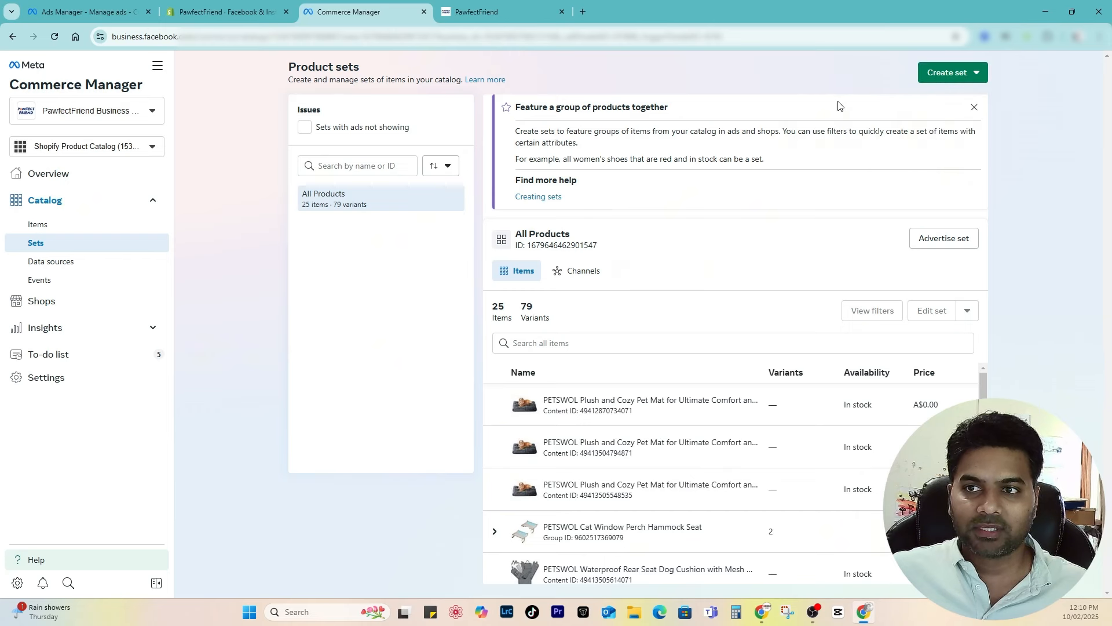
left_click(940, 79)
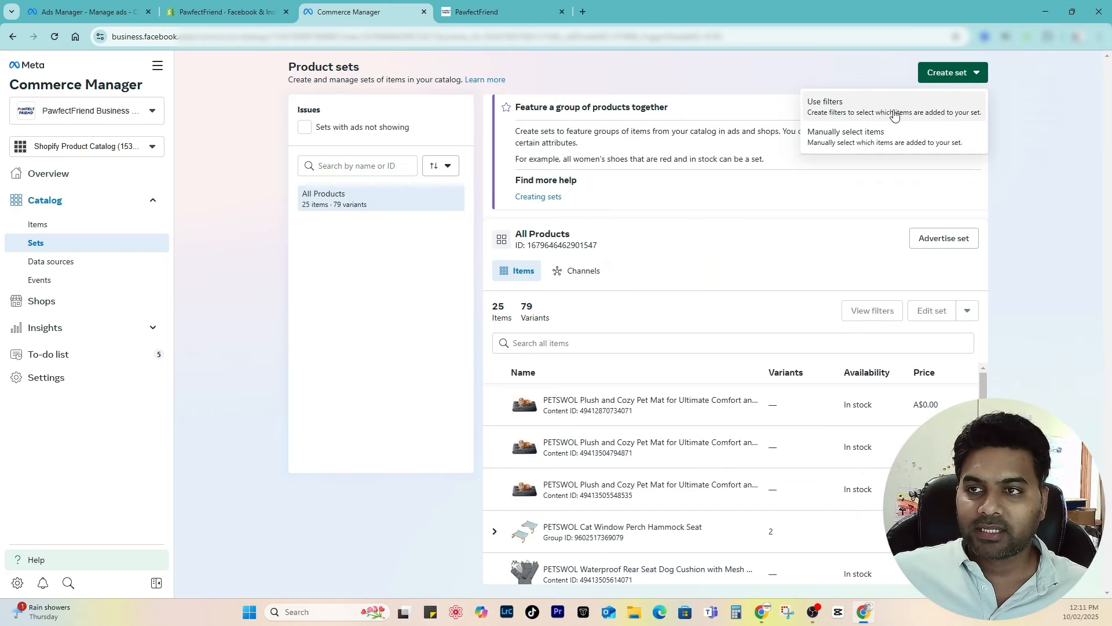
left_click(835, 108)
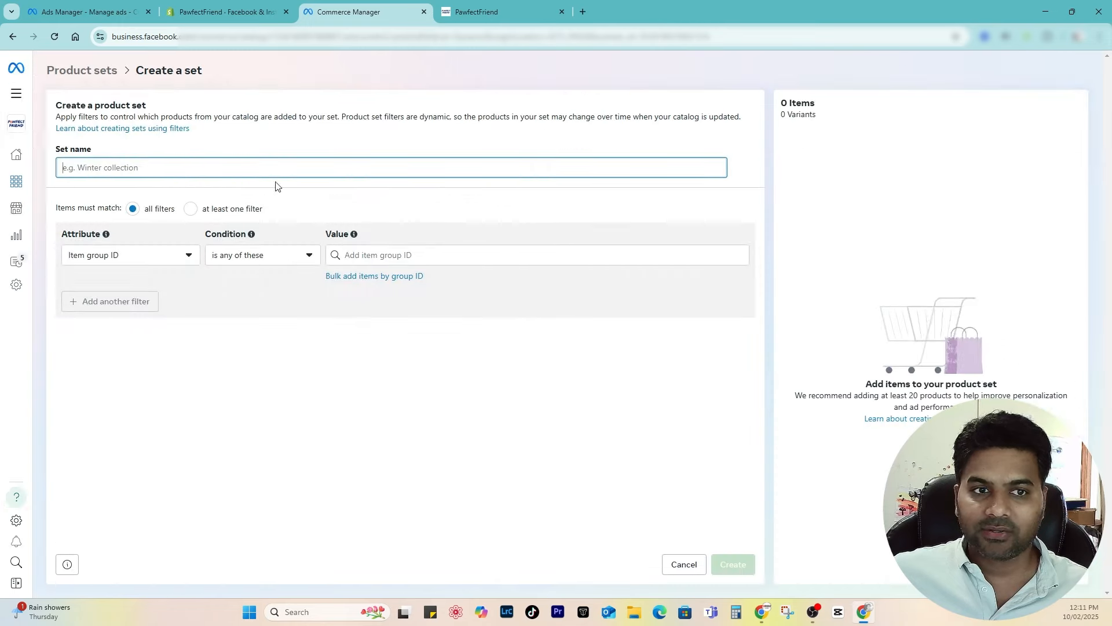
Step: Name the product set Dog Beds and require items to match all filters
type("Dog Beds")
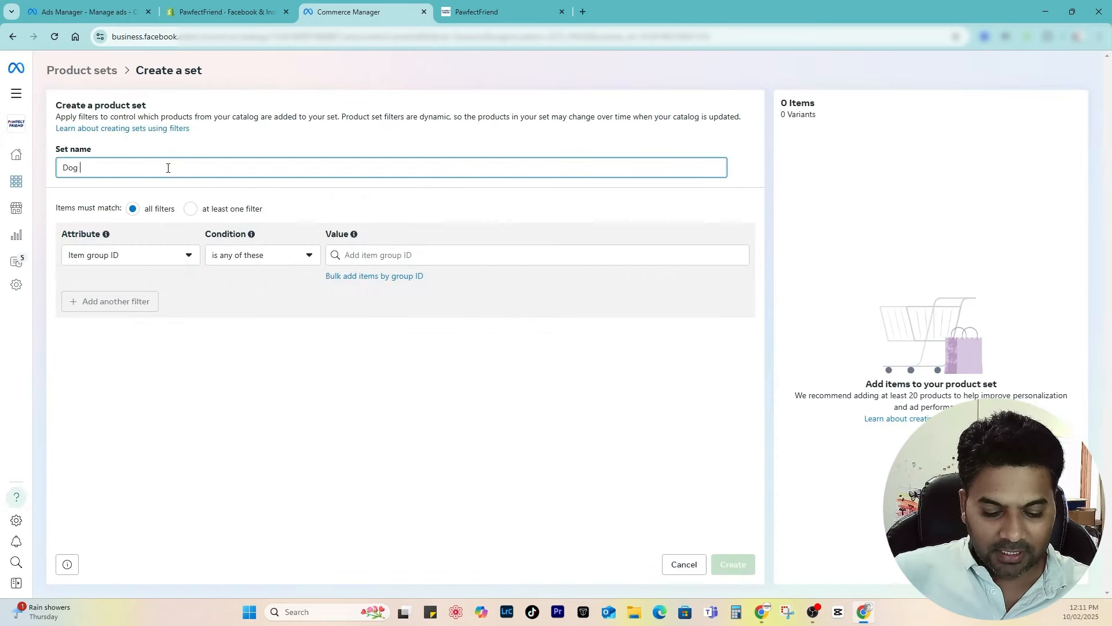
left_click(190, 209)
left_click(151, 209)
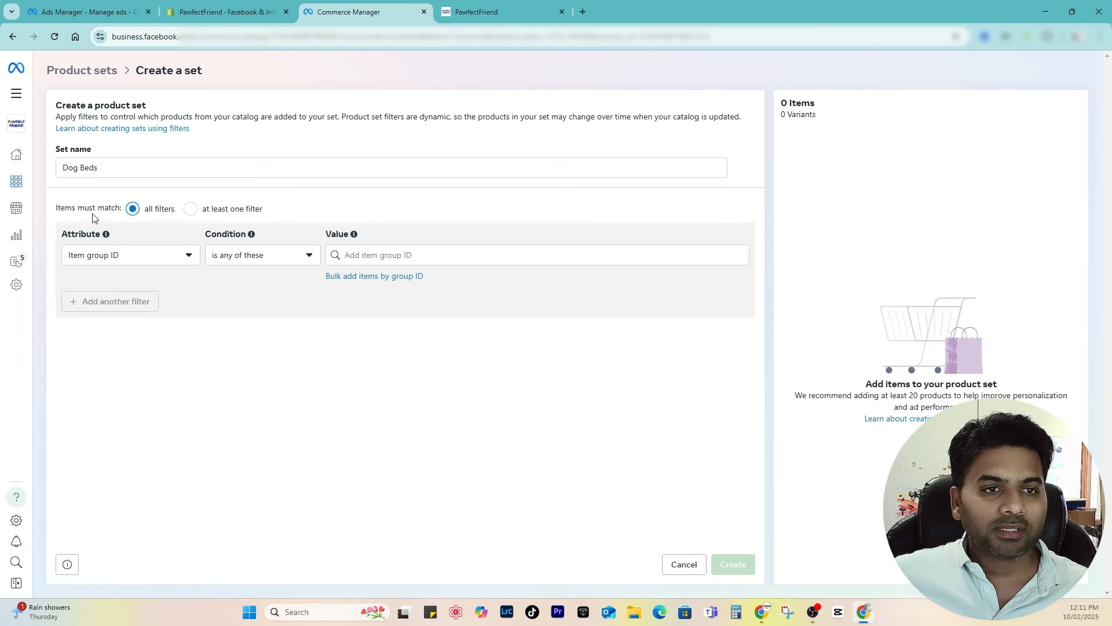
left_click_drag(54, 210, 118, 207)
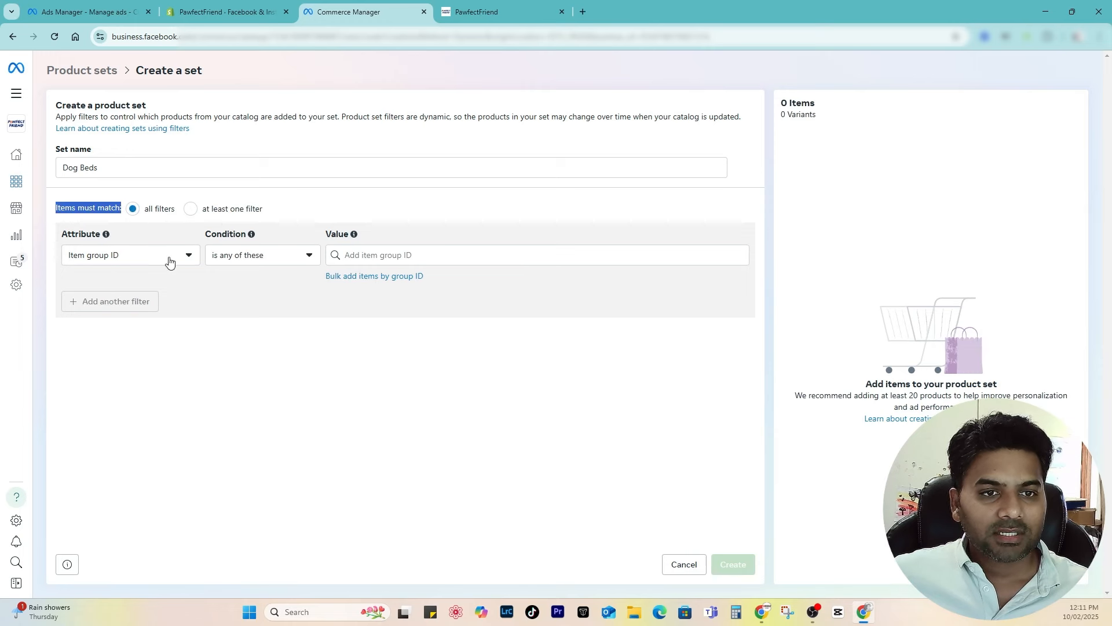
left_click(159, 213)
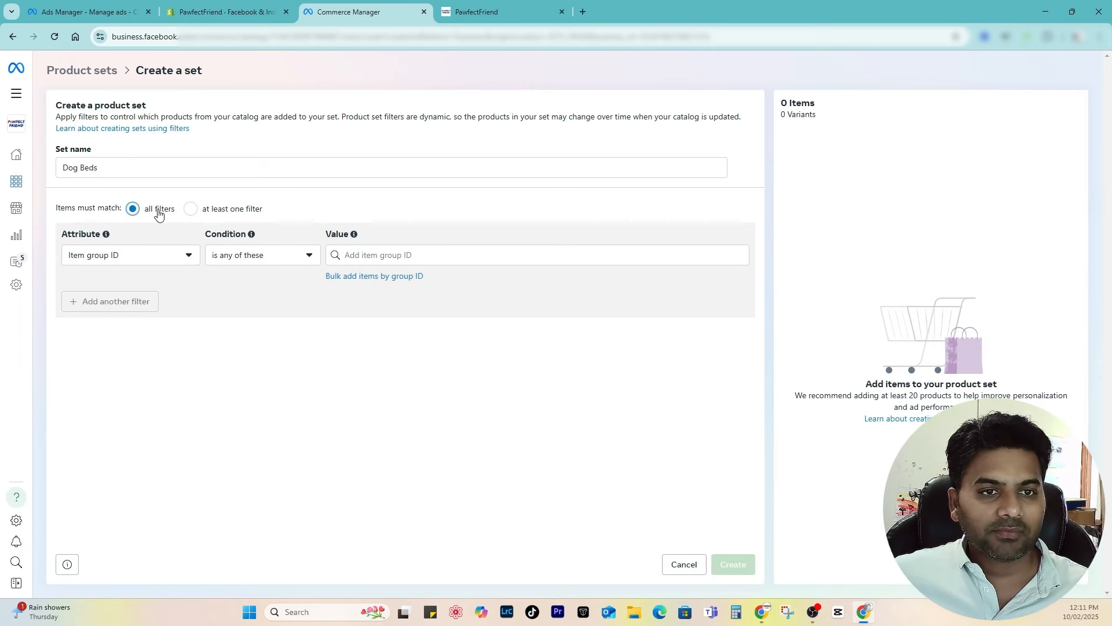
Step: Add a Title contains filter with the keywords Dog bed, dog beds and bed
left_click(140, 254)
left_click(136, 361)
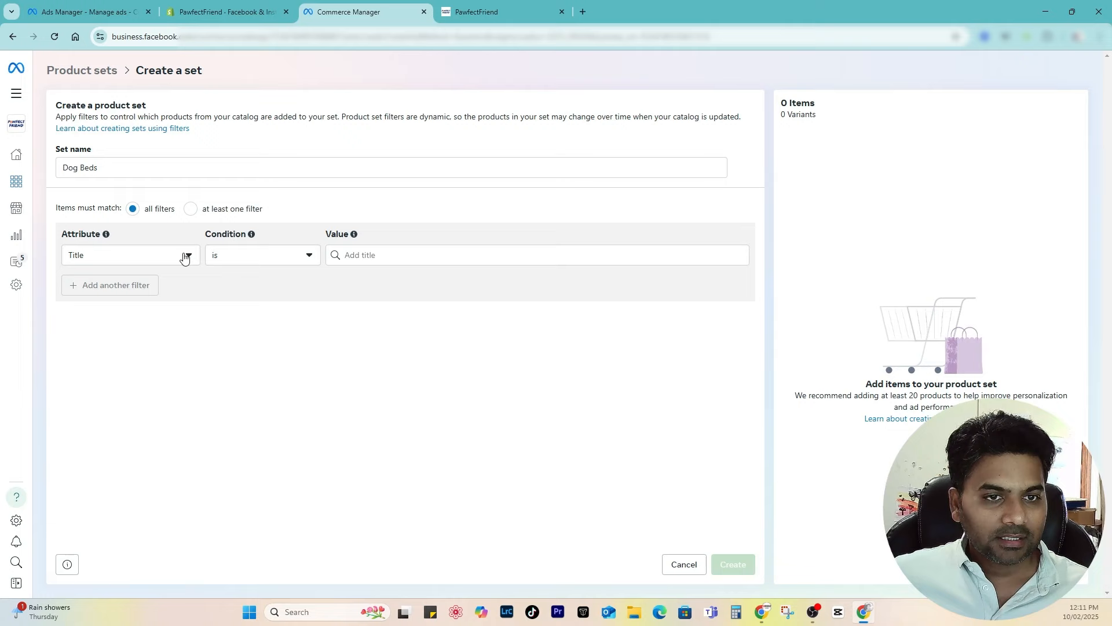
left_click(249, 255)
left_click(248, 320)
left_click(385, 256)
type("Dog bed")
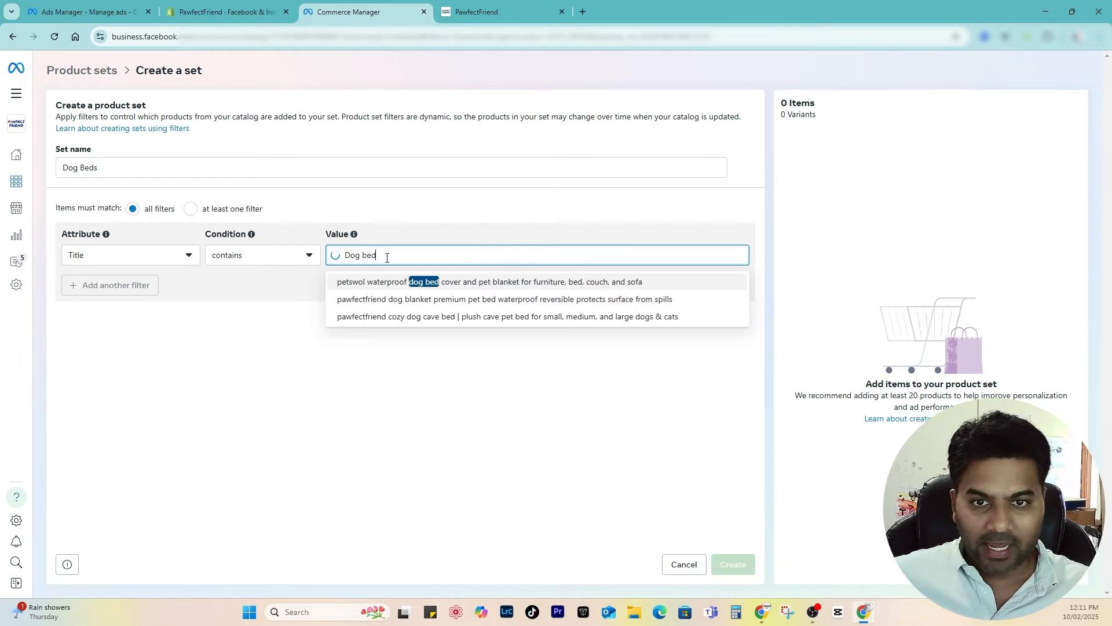
key("Return")
type("dog beds")
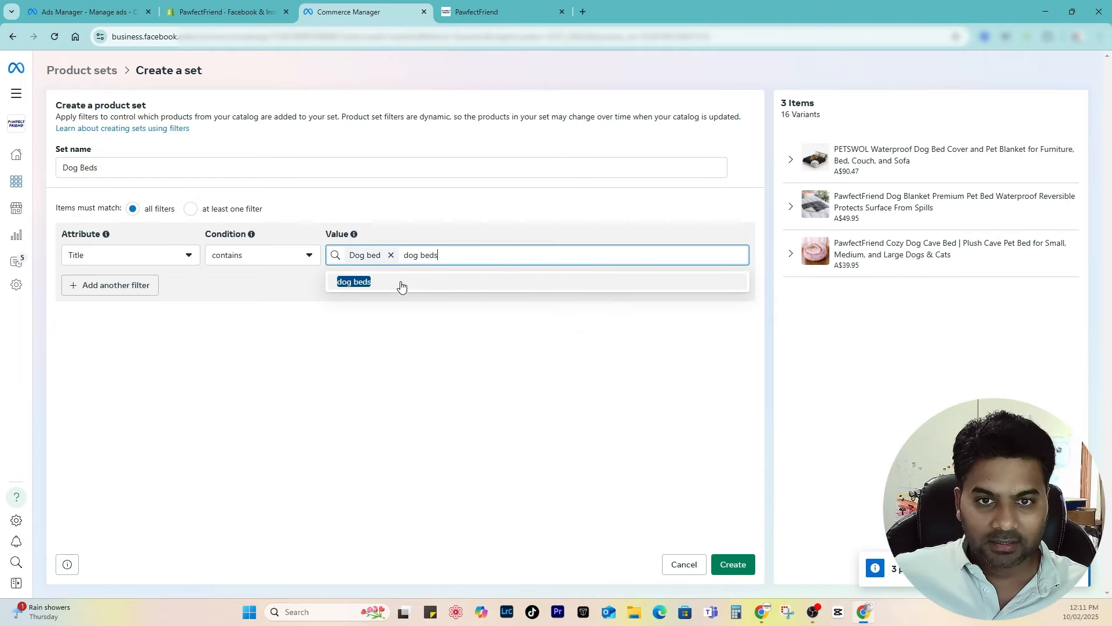
left_click(401, 286)
type("bed")
key("Return")
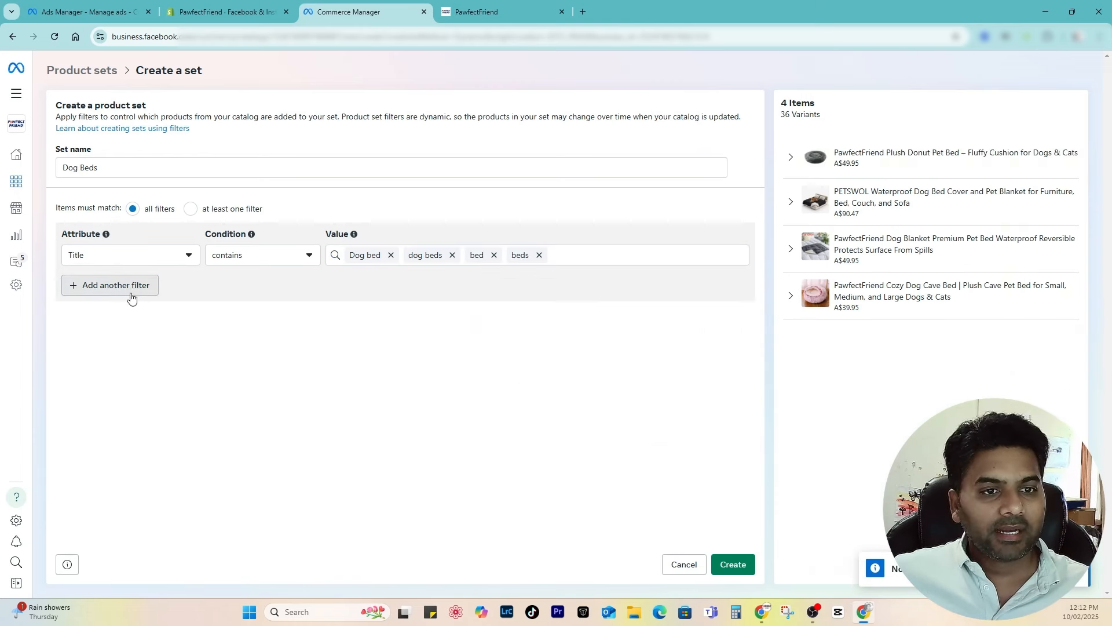
Step: Add a second filter, Availability is In stock, and create the Dog Beds set
left_click(133, 296)
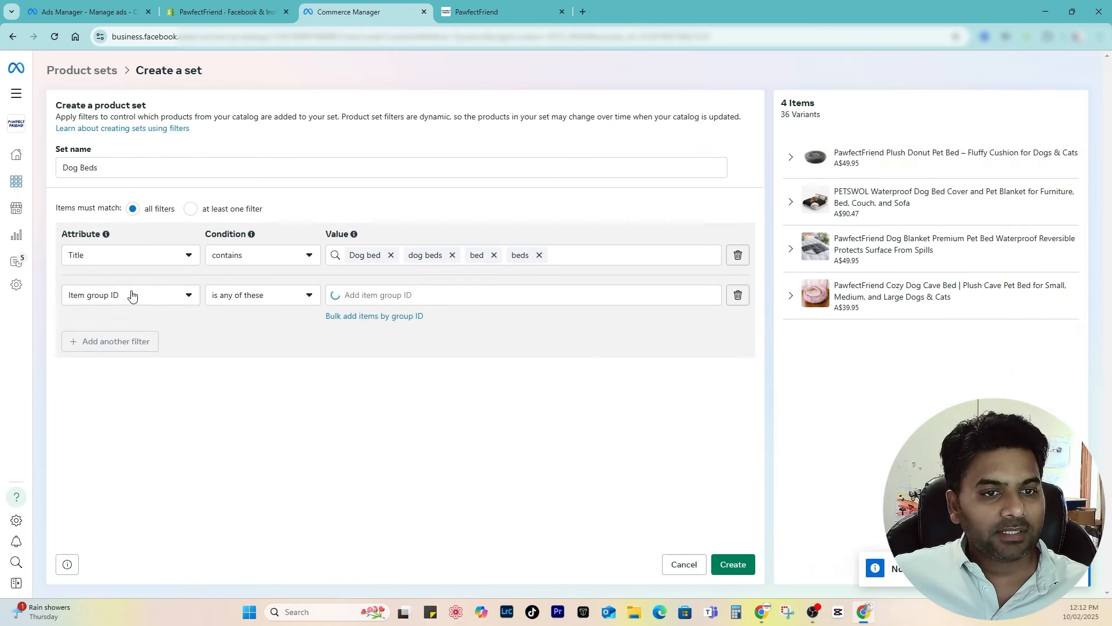
left_click(125, 298)
scroll(122, 508, "down", 1)
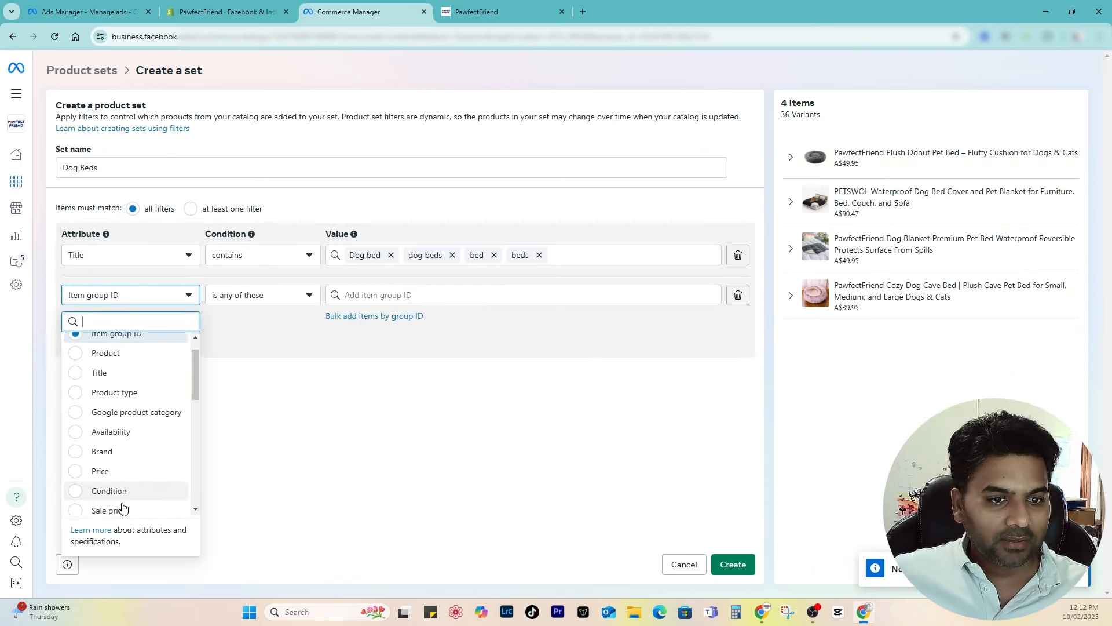
scroll(122, 509, "down", 3)
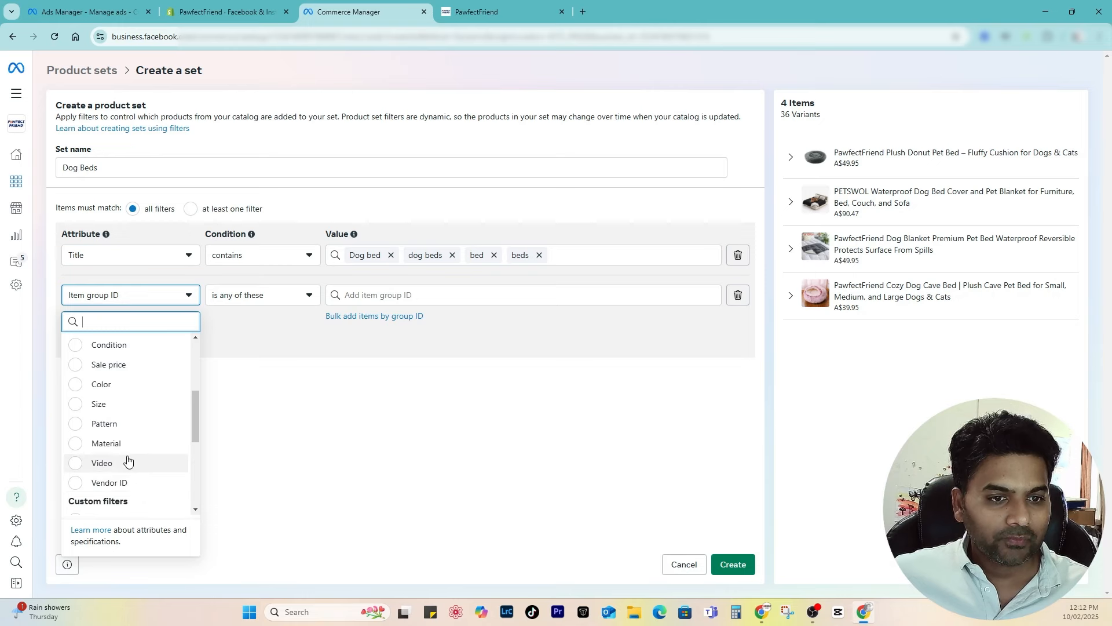
left_click(121, 385)
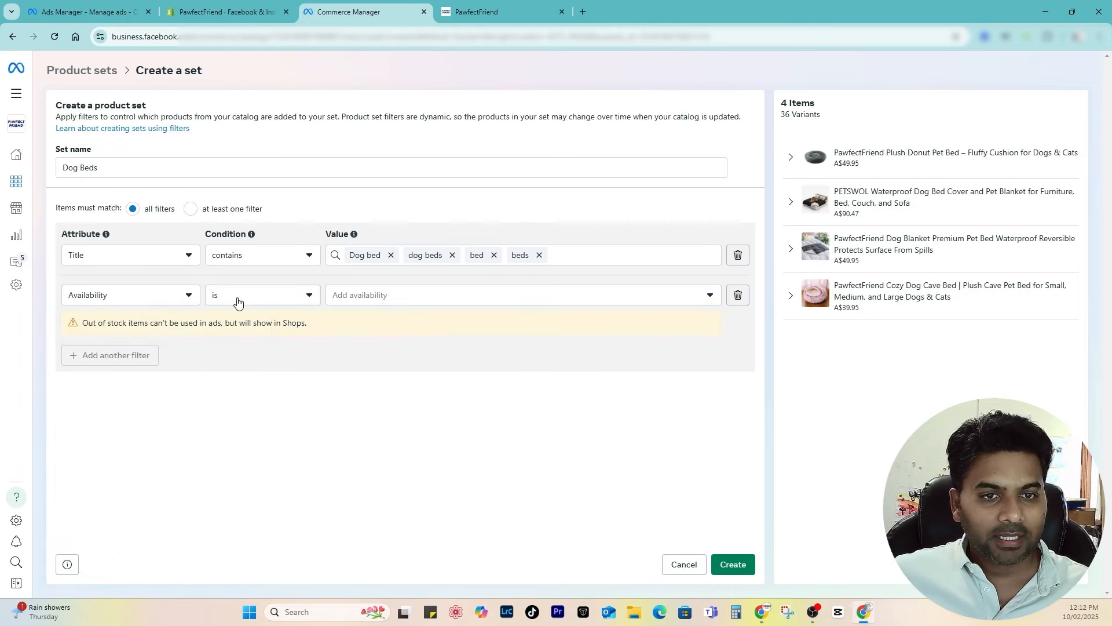
left_click(239, 302)
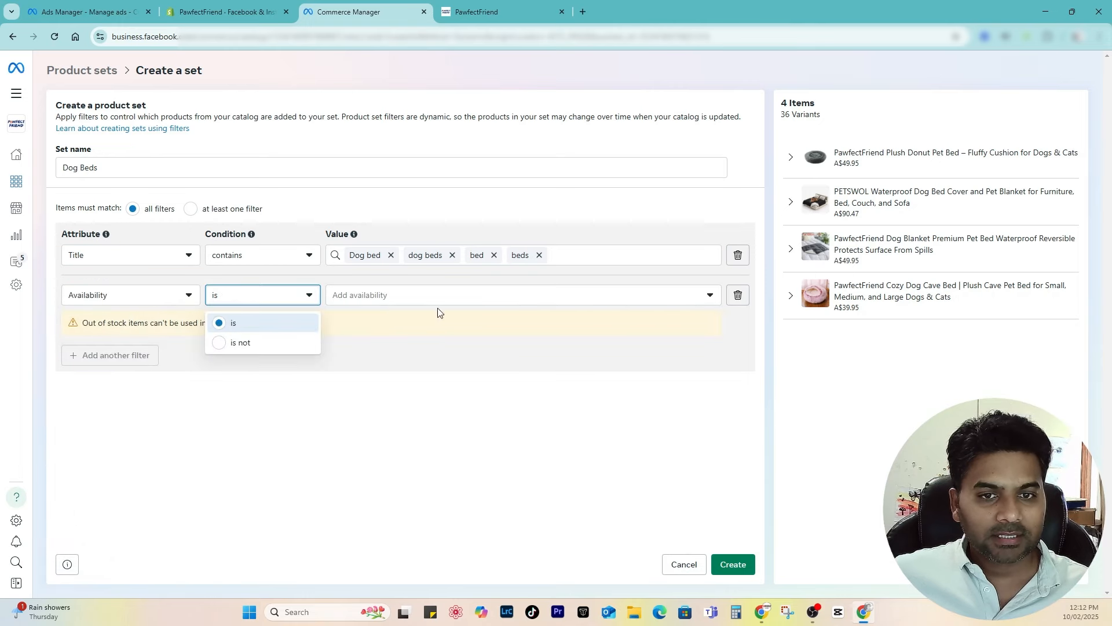
left_click(435, 297)
left_click(405, 346)
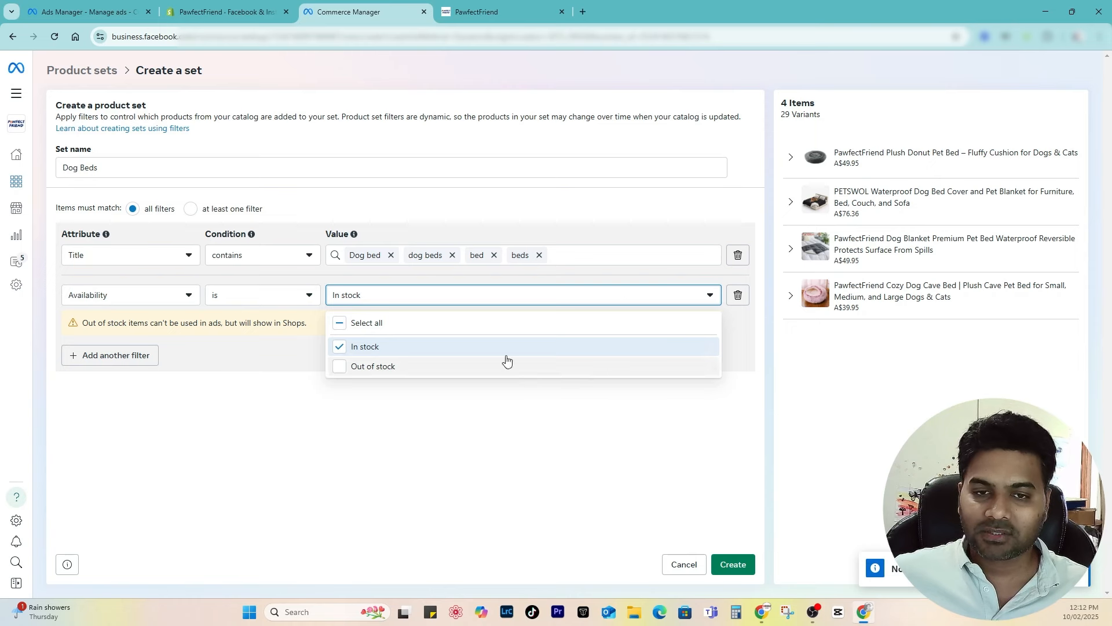
left_click(421, 465)
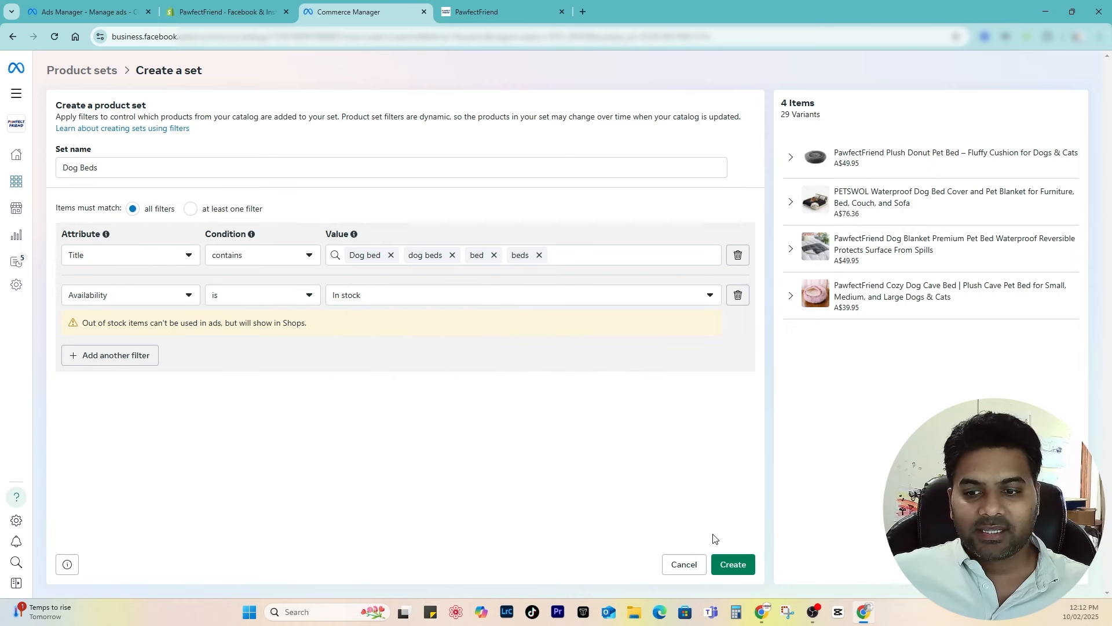
left_click(733, 564)
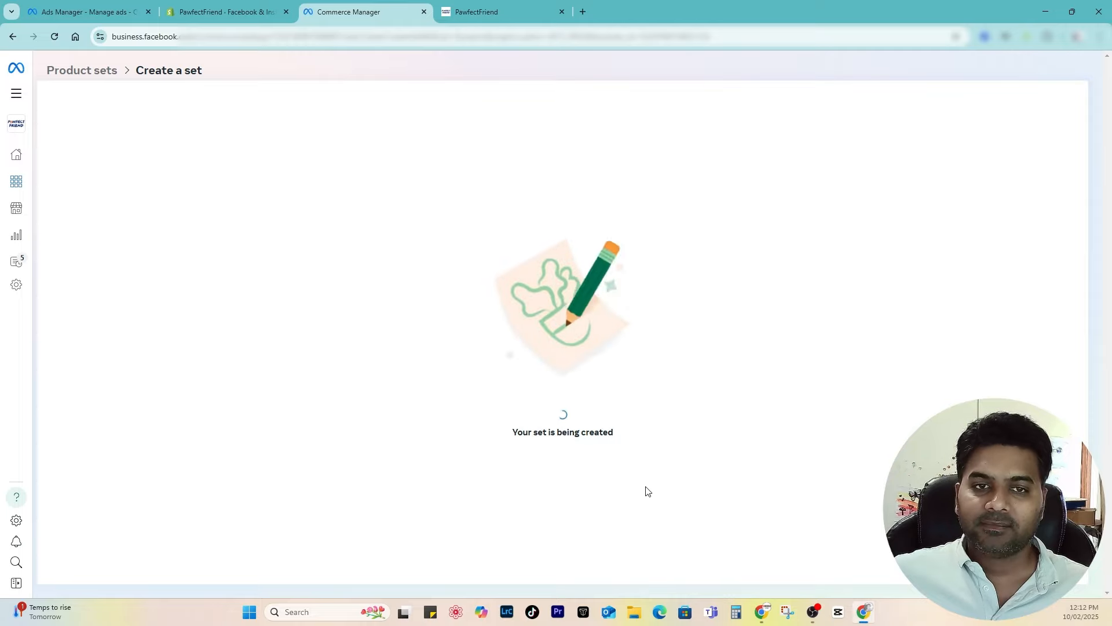
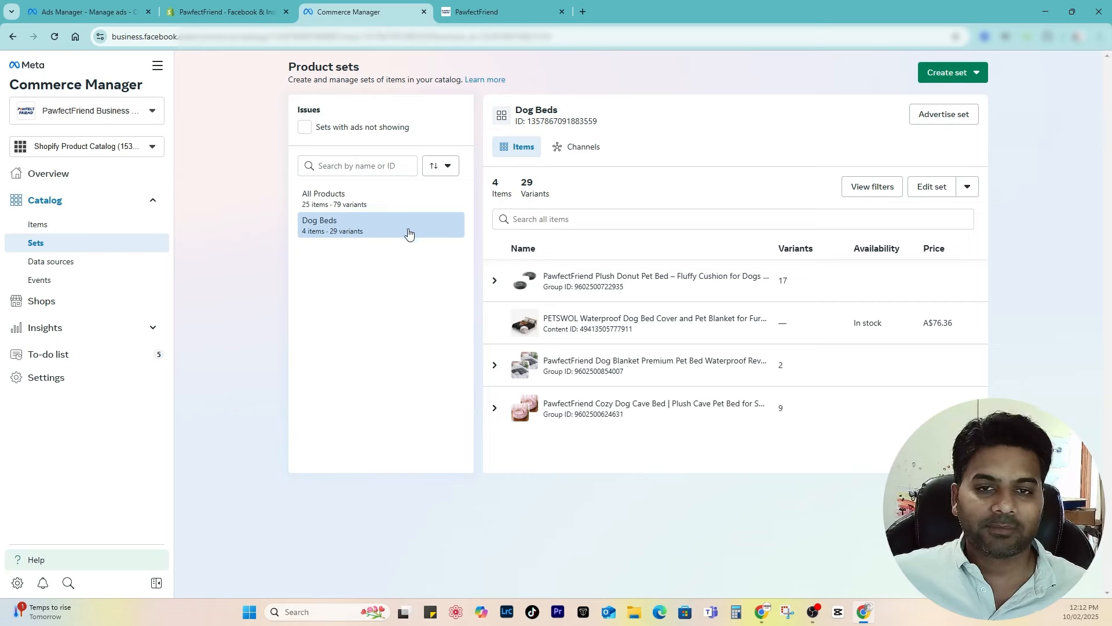
Step: Leave the Shopify Facebook & Instagram tab and return to the Ads Manager campaign editor
left_click(180, 7)
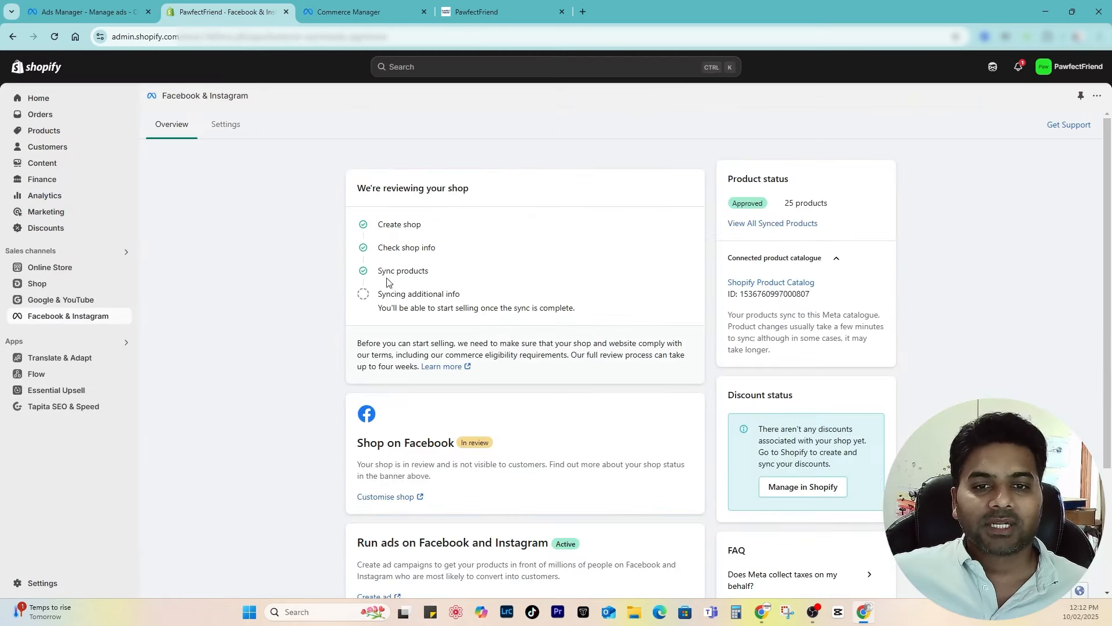
left_click(87, 11)
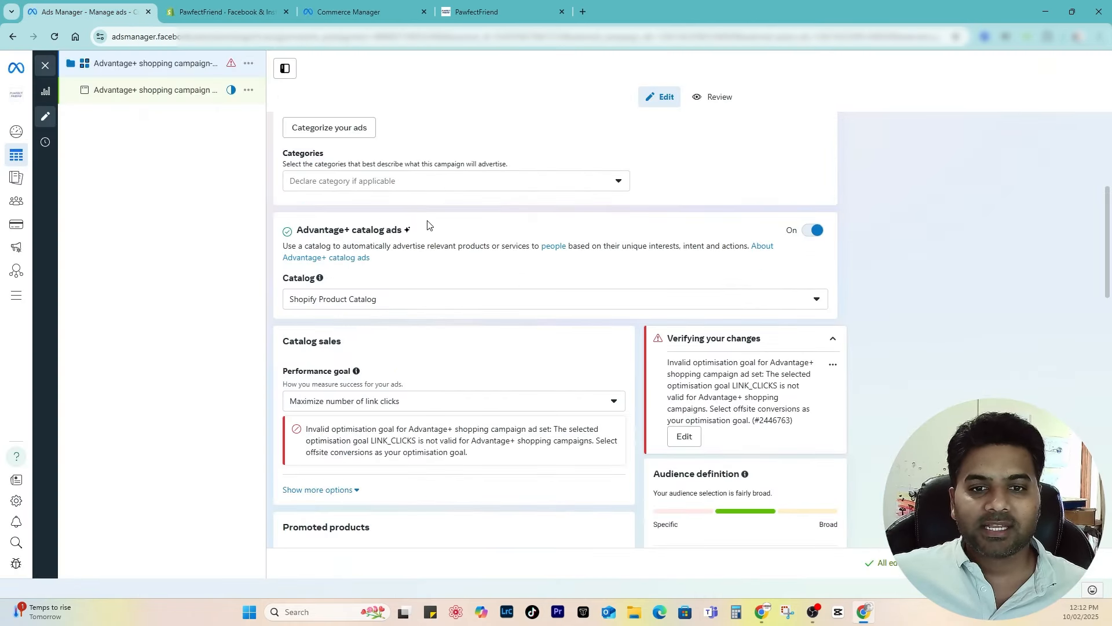
Step: Leave the catalog unchanged and set the performance goal to Maximize number of conversions
left_click(413, 300)
left_click(412, 301)
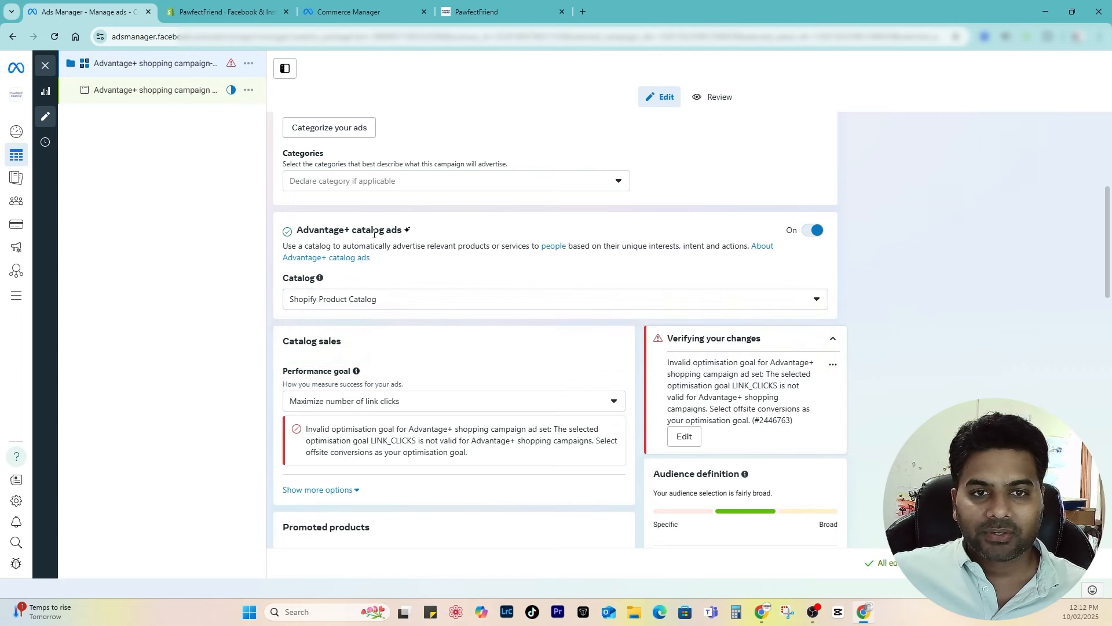
scroll(350, 317, "down", 3)
left_click(350, 318)
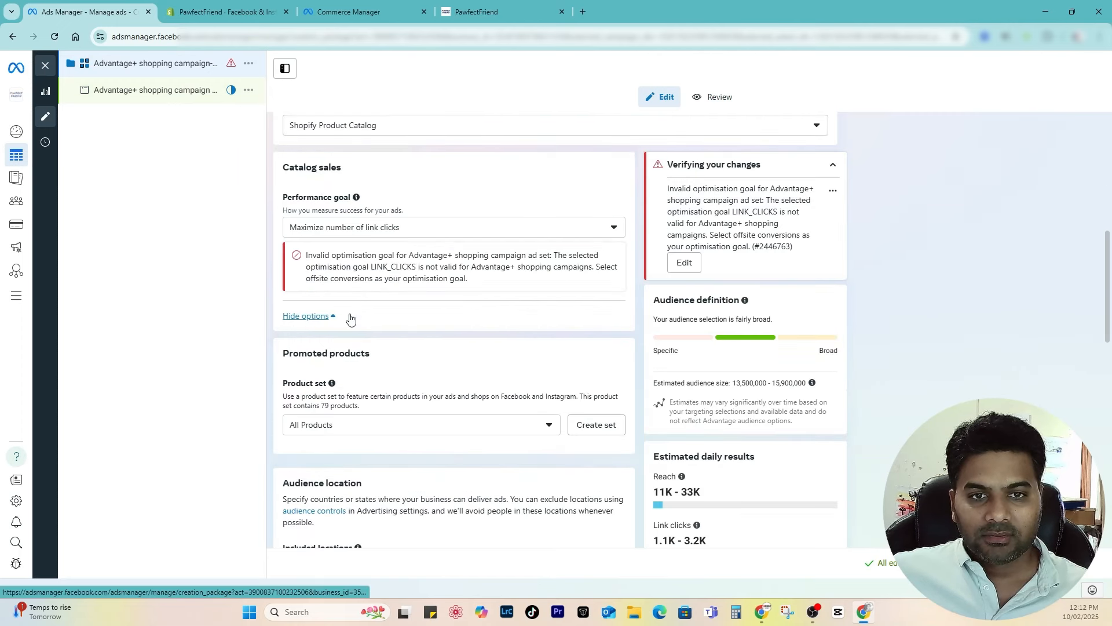
left_click(336, 229)
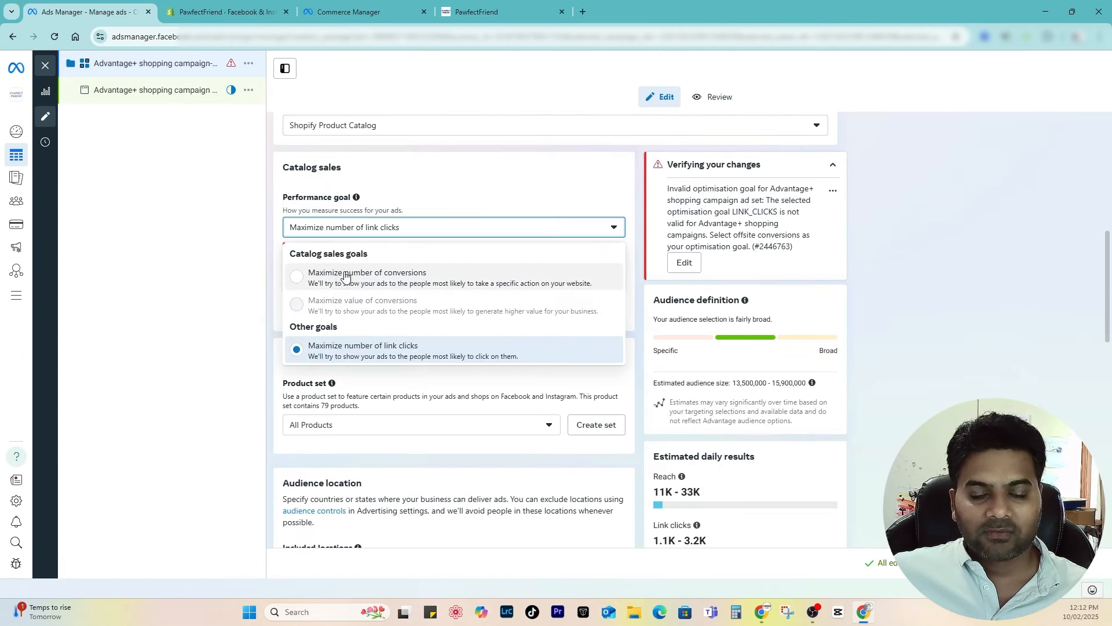
left_click(348, 281)
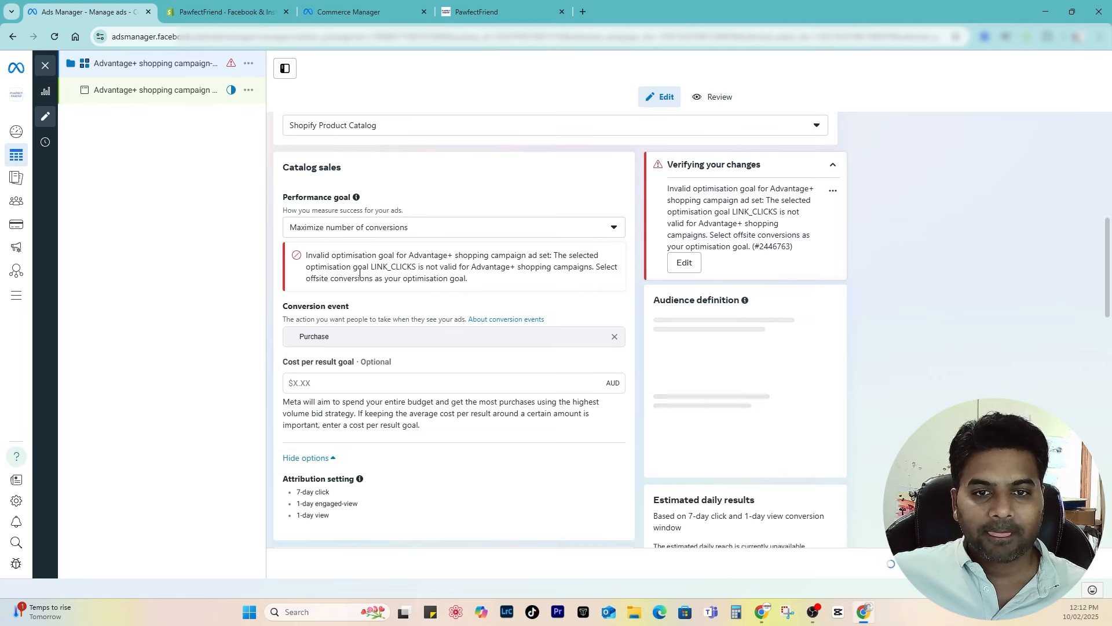
Step: Keep All Products as the ad set's product set
scroll(339, 288, "down", 3)
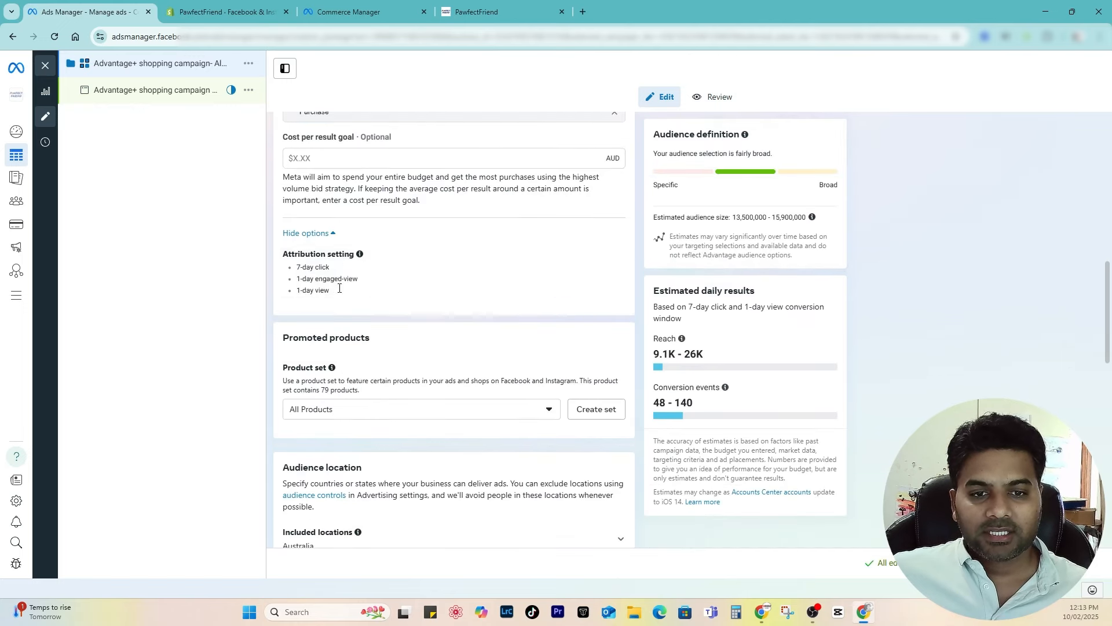
scroll(339, 288, "down", 2)
left_click(341, 293)
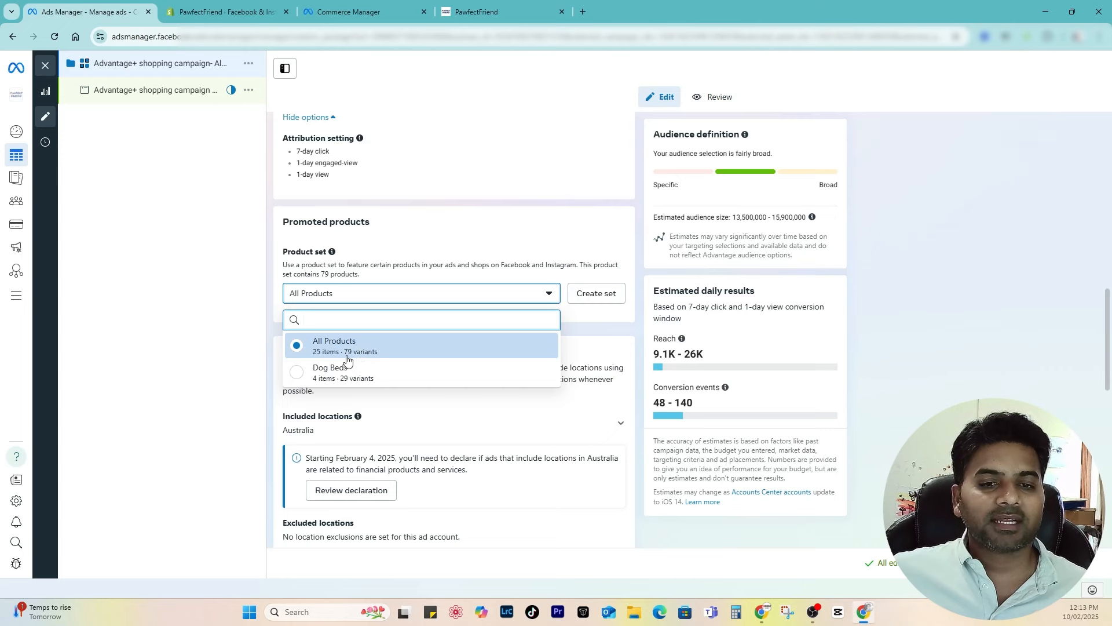
left_click(339, 347)
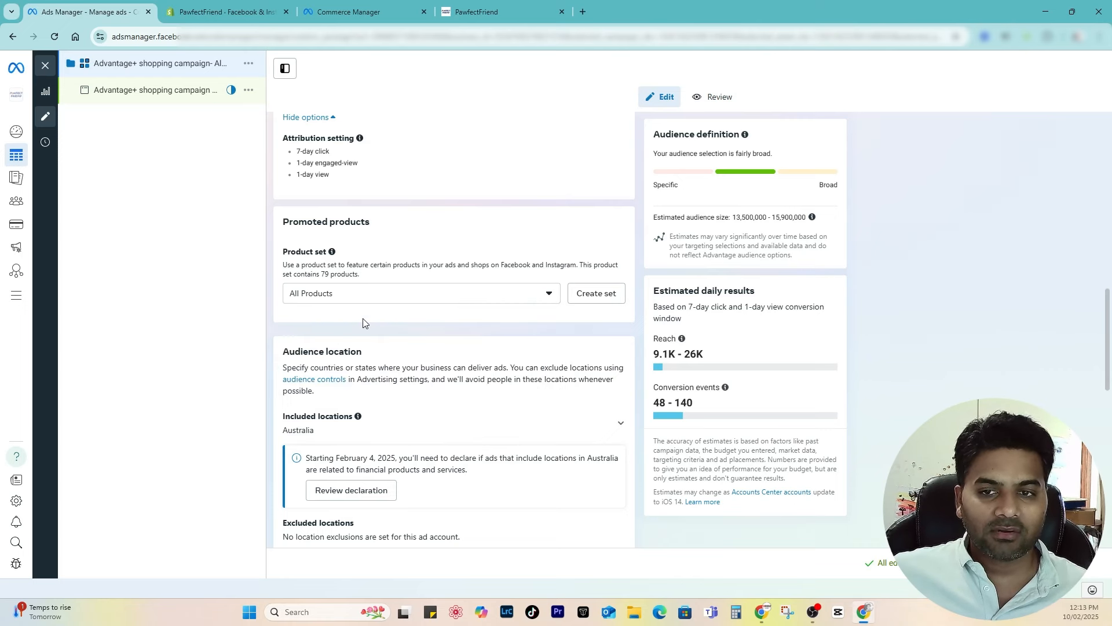
Step: Set the ad set's daily budget to $10.00 AUD
scroll(371, 321, "down", 8)
triple_click(382, 326)
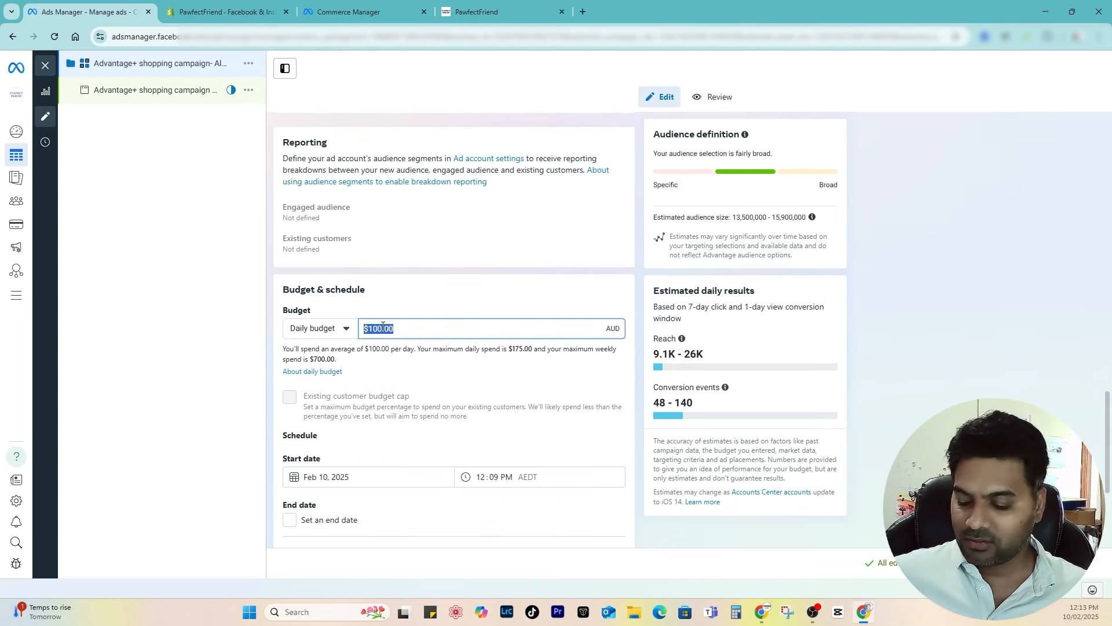
type("10")
left_click(398, 313)
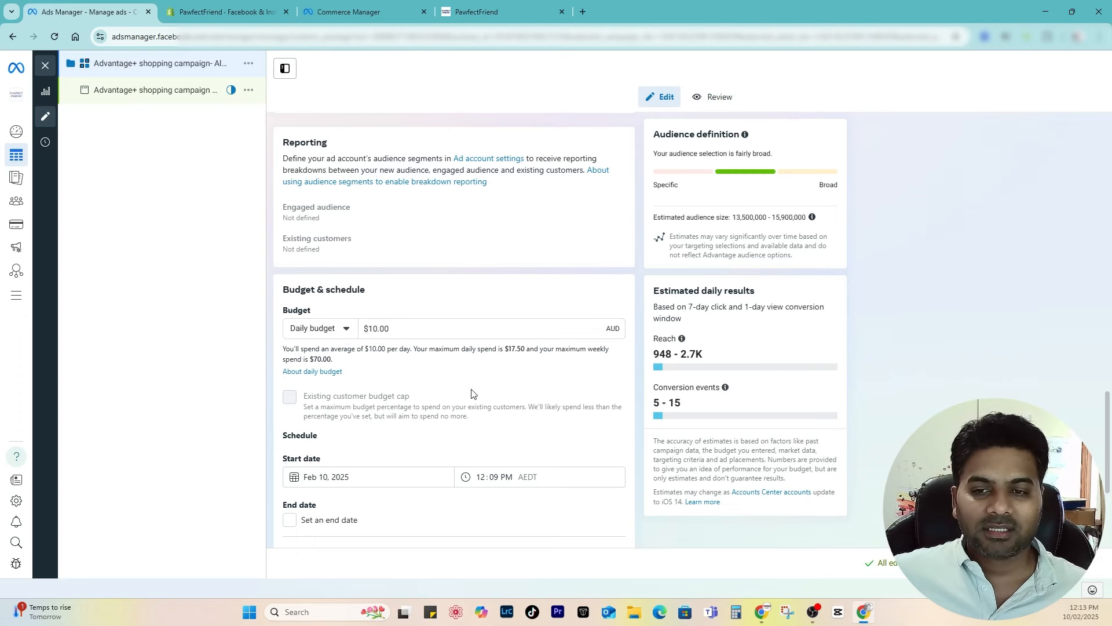
Step: Change the start time to 12:20 PM and move to the ad-level settings
scroll(473, 394, "up", 3)
scroll(432, 447, "down", 2)
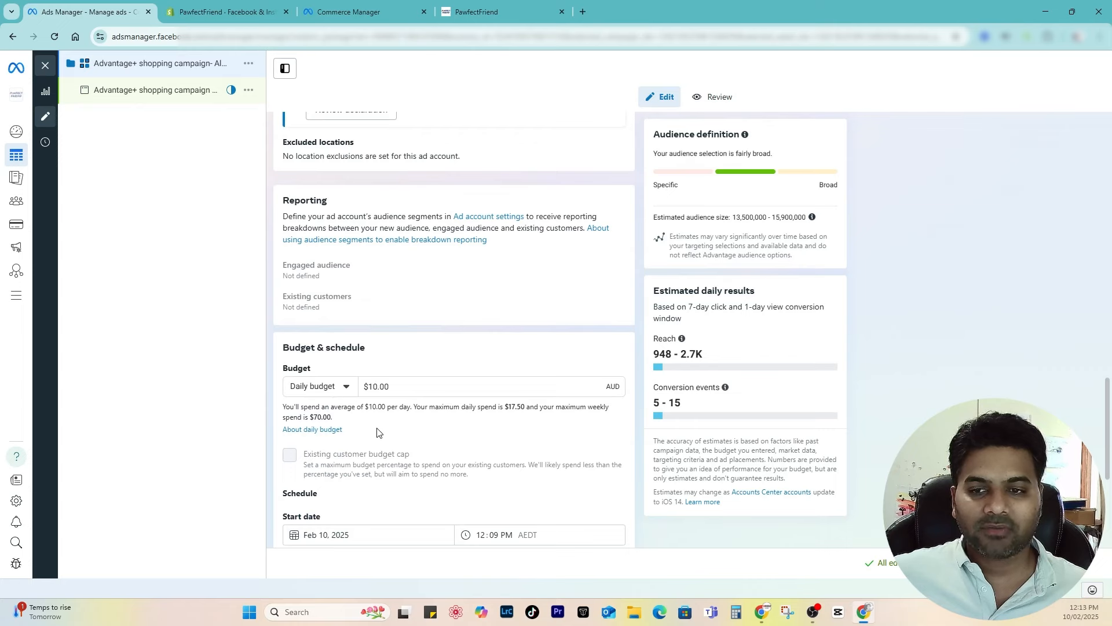
scroll(377, 432, "up", 10)
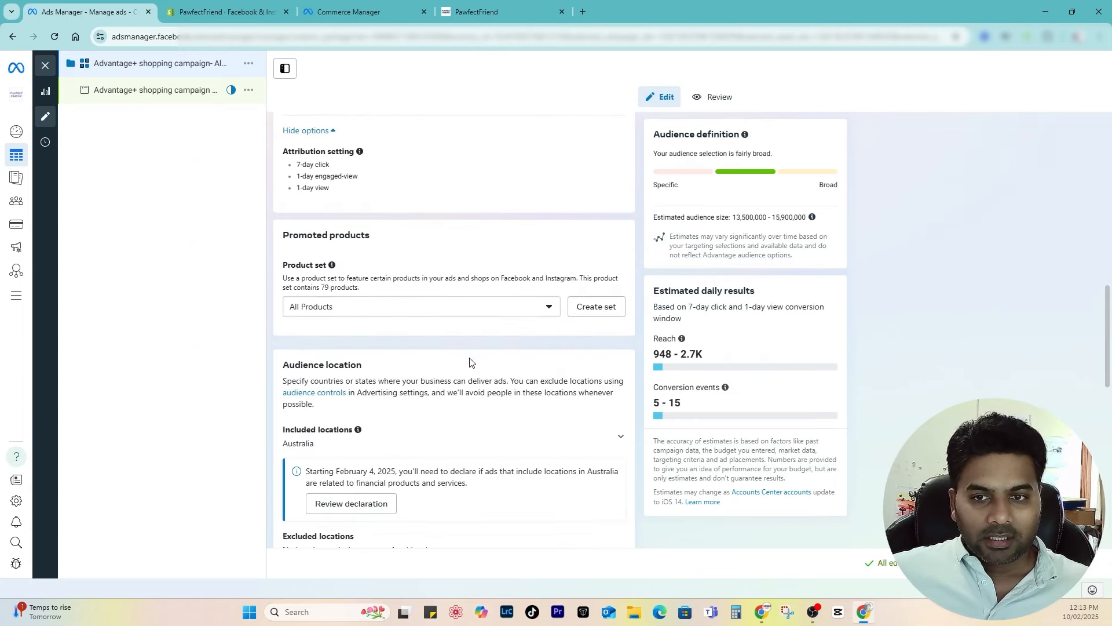
scroll(470, 361, "down", 11)
scroll(477, 360, "down", 3)
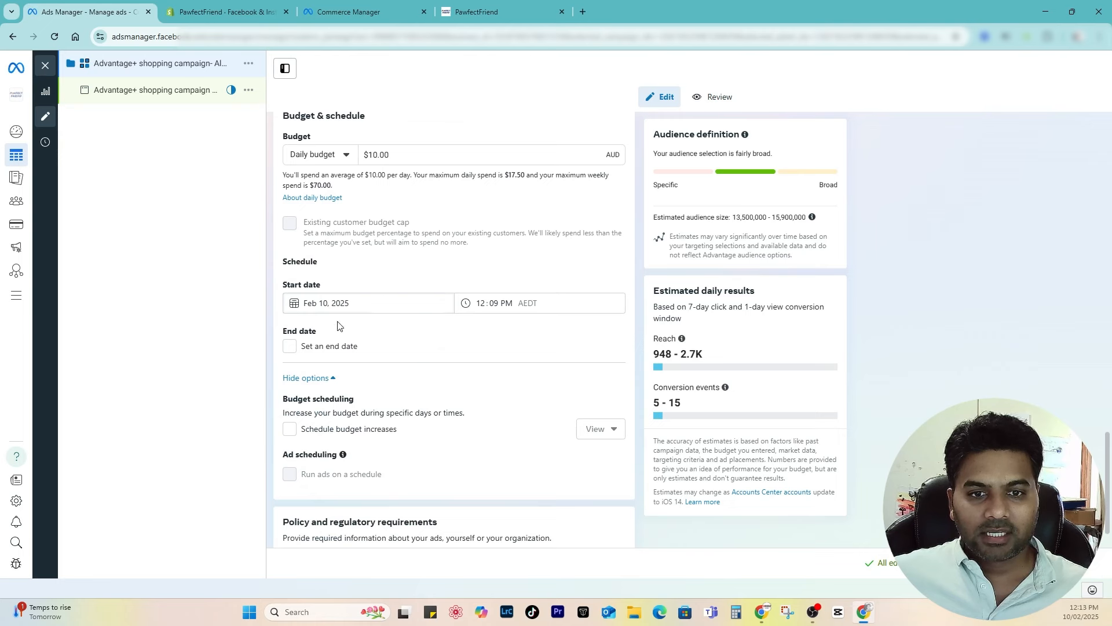
left_click(495, 303)
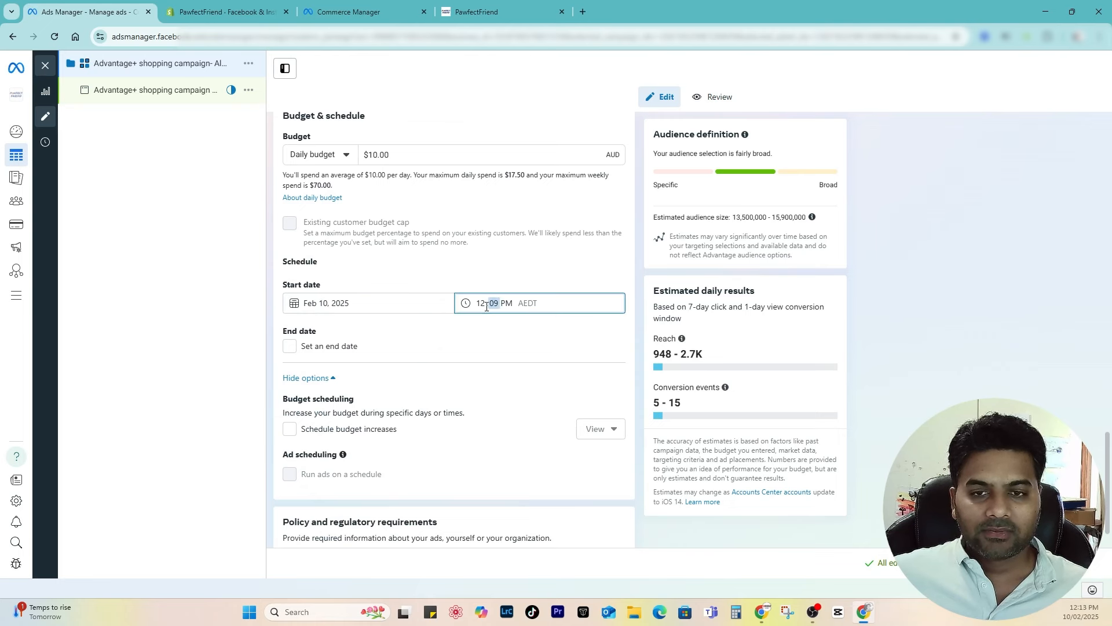
left_click(501, 303)
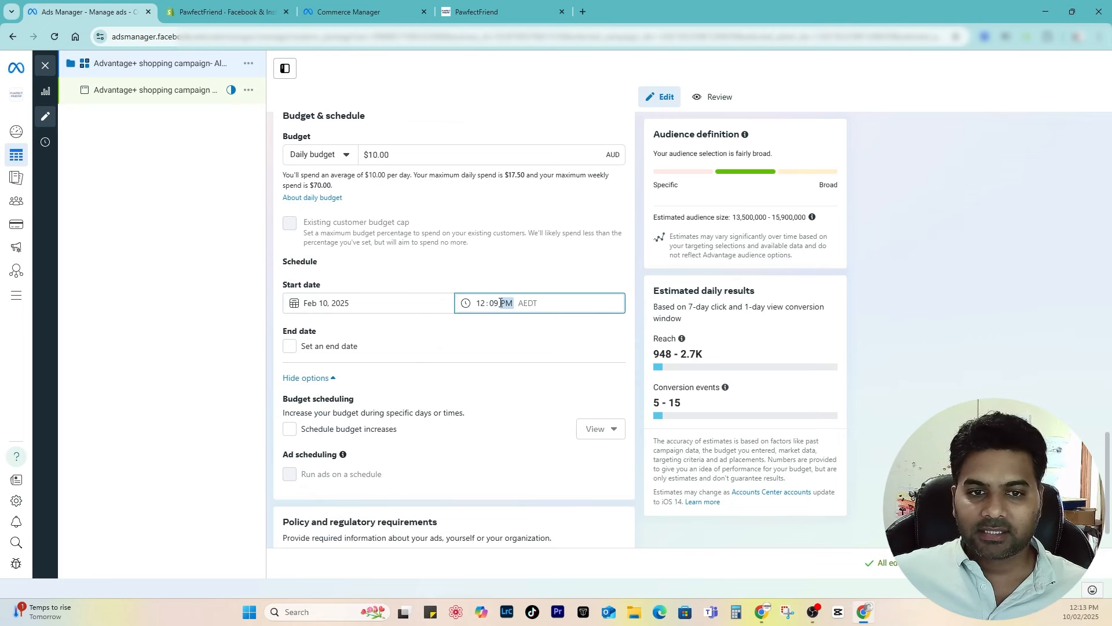
left_click(496, 304)
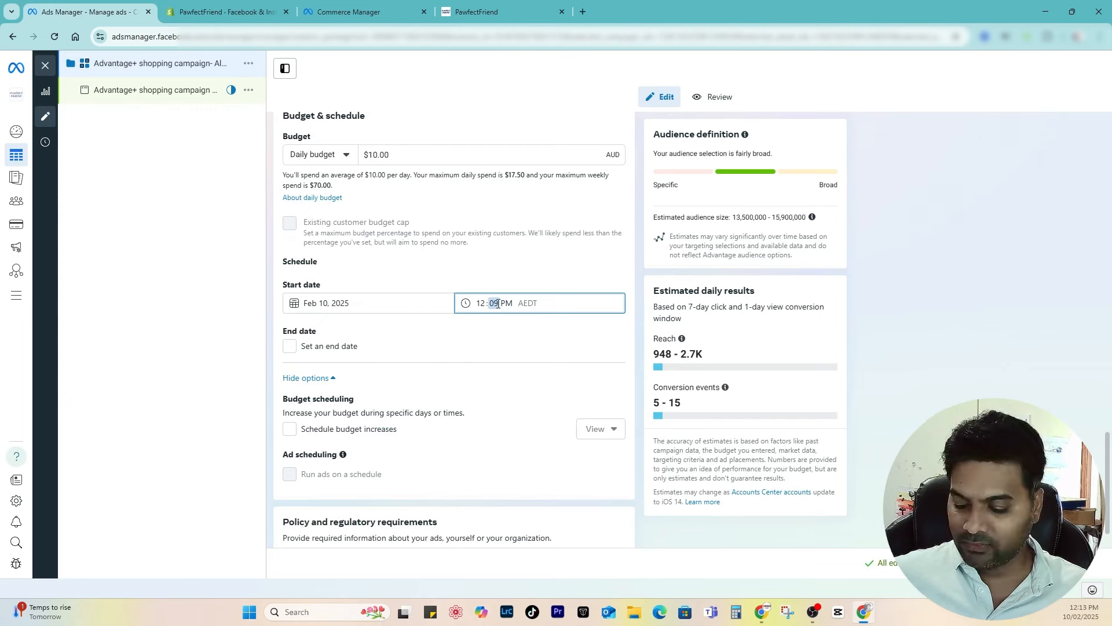
scroll(304, 358, "down", 1)
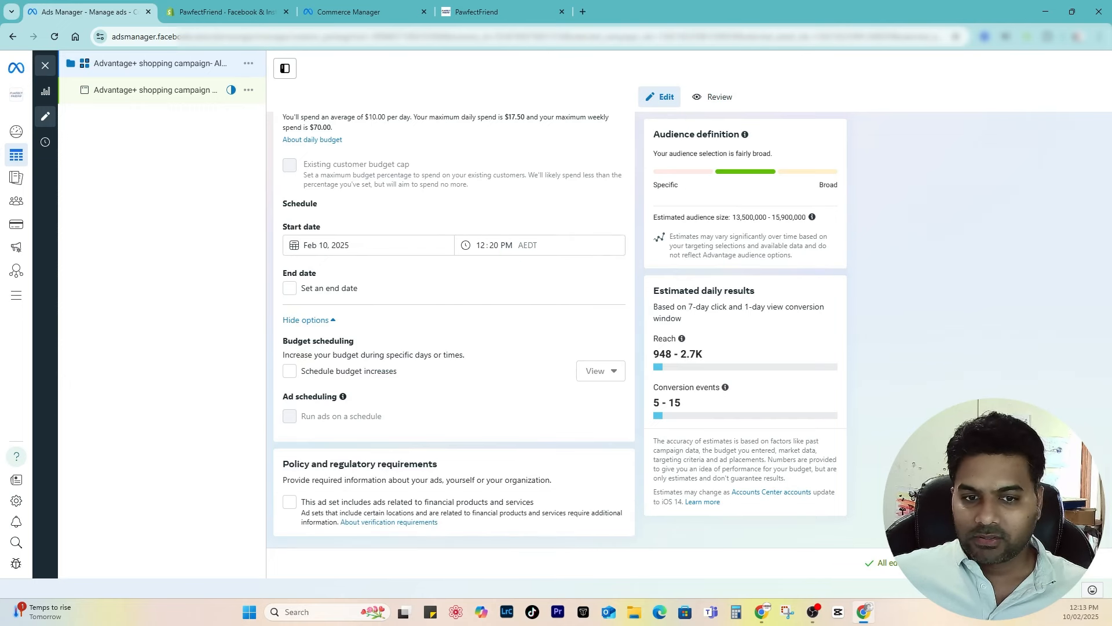
left_click(205, 95)
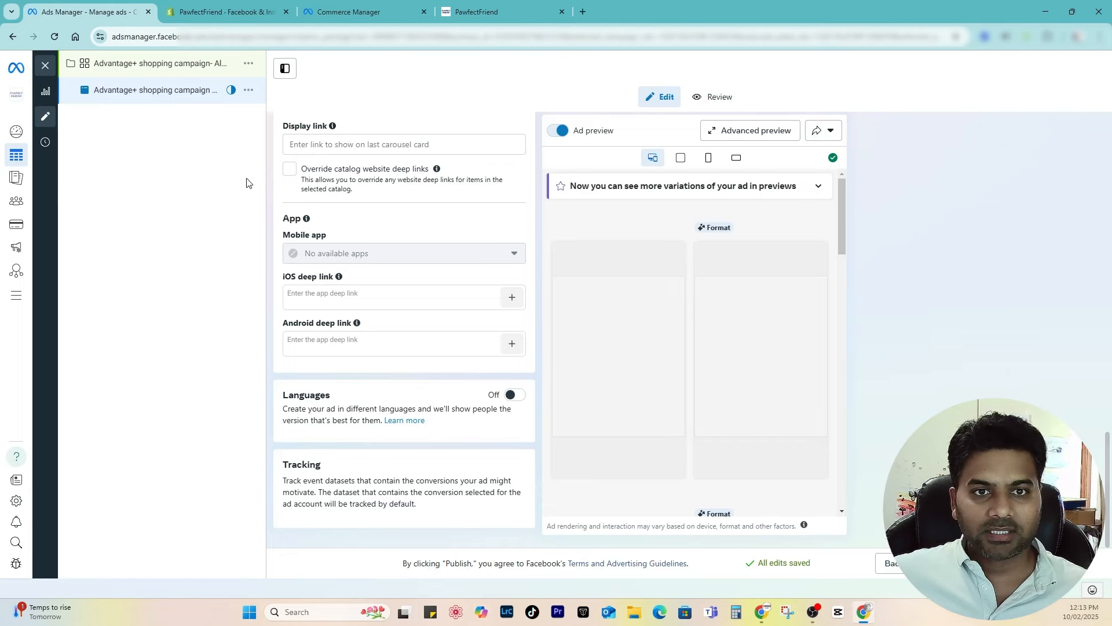
Step: Rename the ad 'Advantage+ shopping Ad- All Products', keeping the Carousel format
scroll(285, 231, "up", 10)
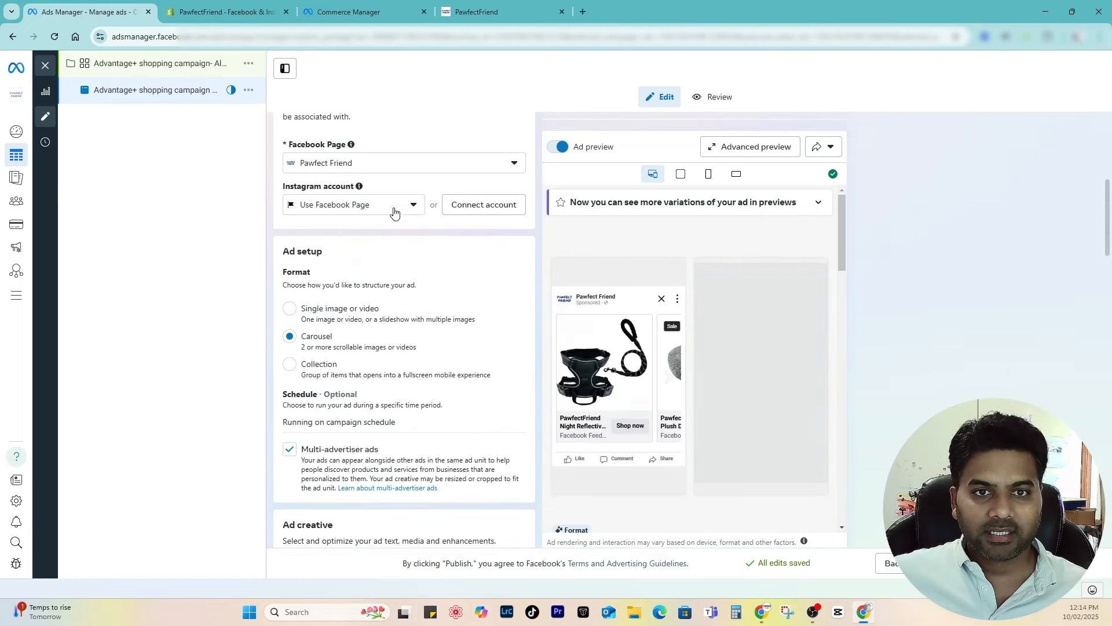
scroll(394, 206, "up", 6)
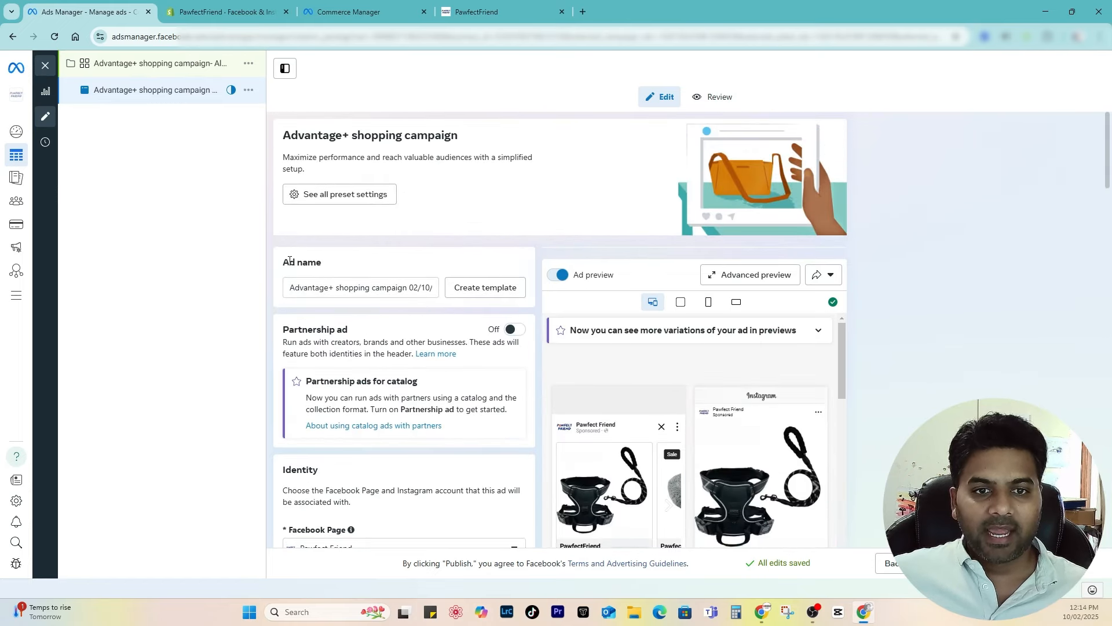
left_click(349, 287)
left_click_drag(371, 288, 454, 286)
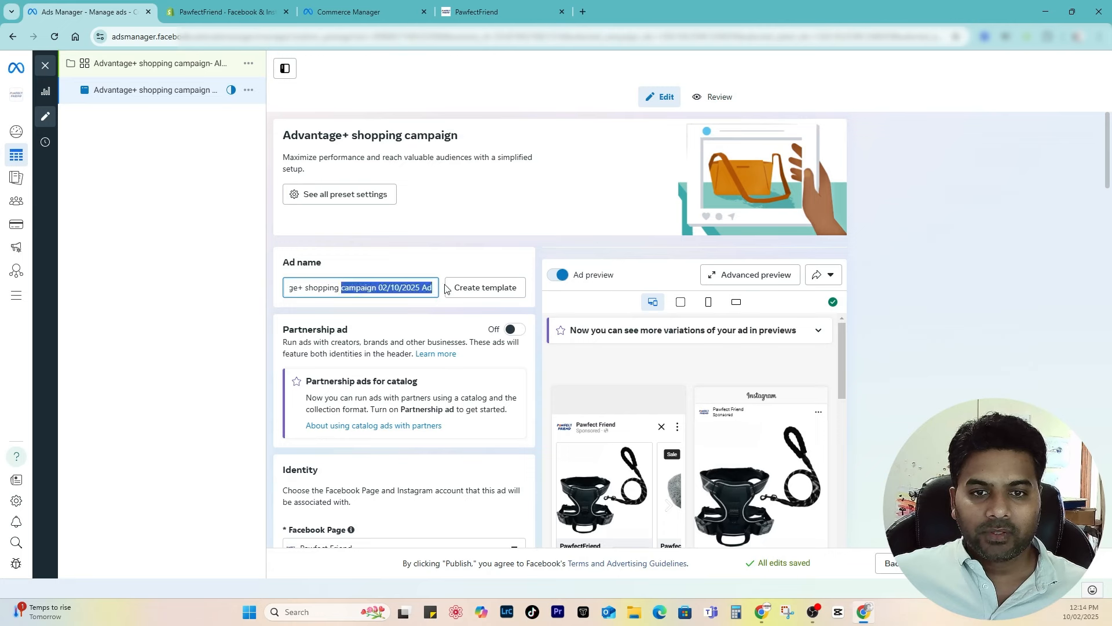
key("BackSpace")
type("Ad- A")
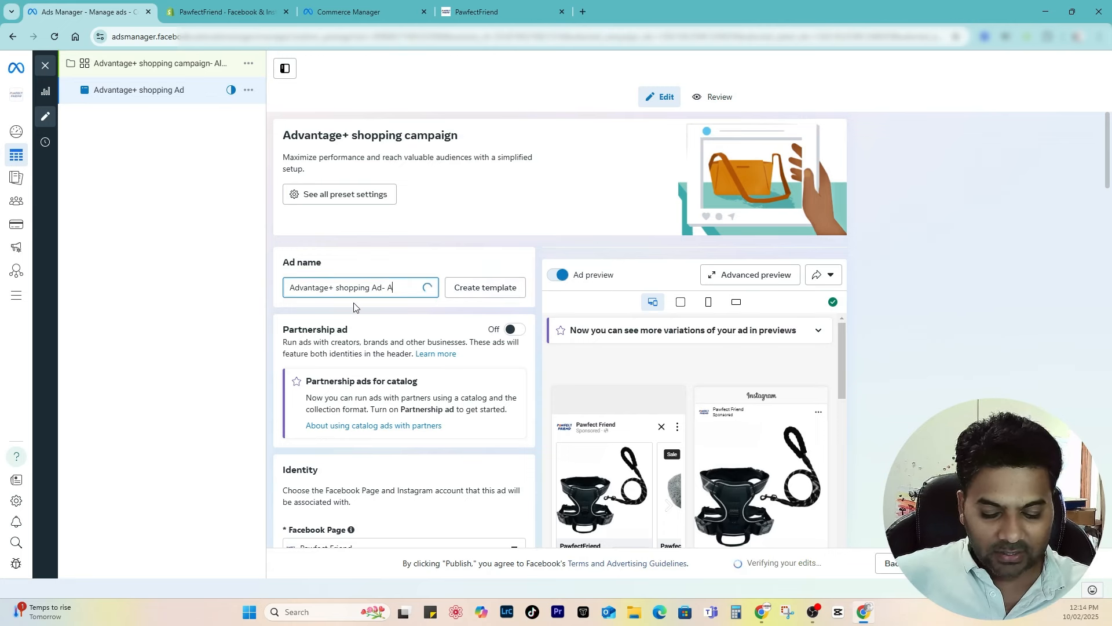
type("ll Products")
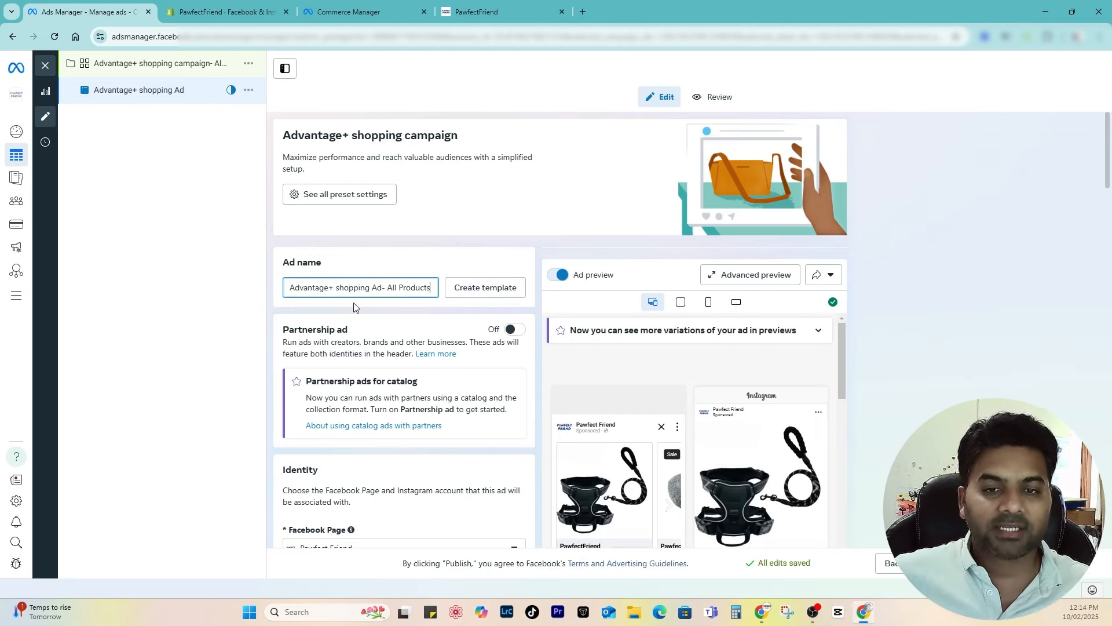
left_click(404, 308)
scroll(412, 313, "down", 3)
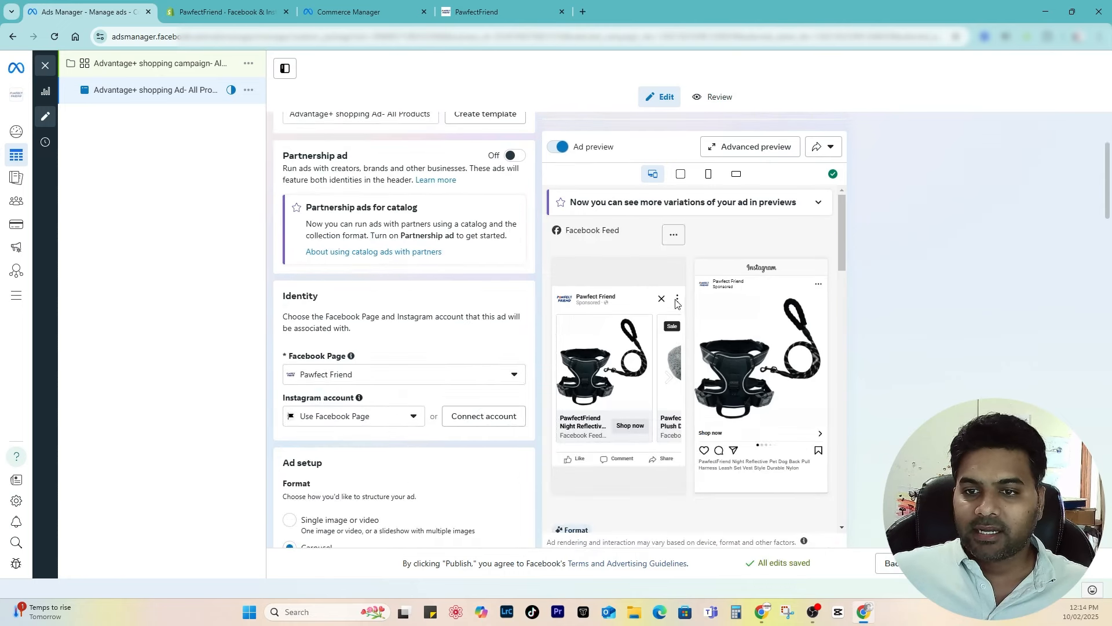
scroll(651, 362, "down", 1)
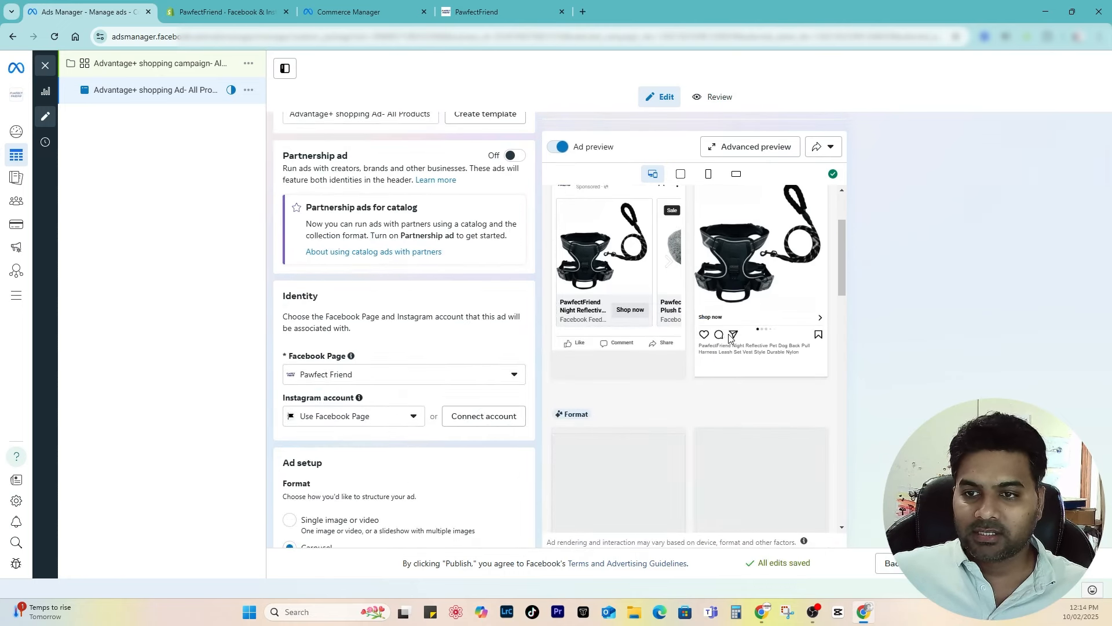
scroll(735, 334, "up", 1)
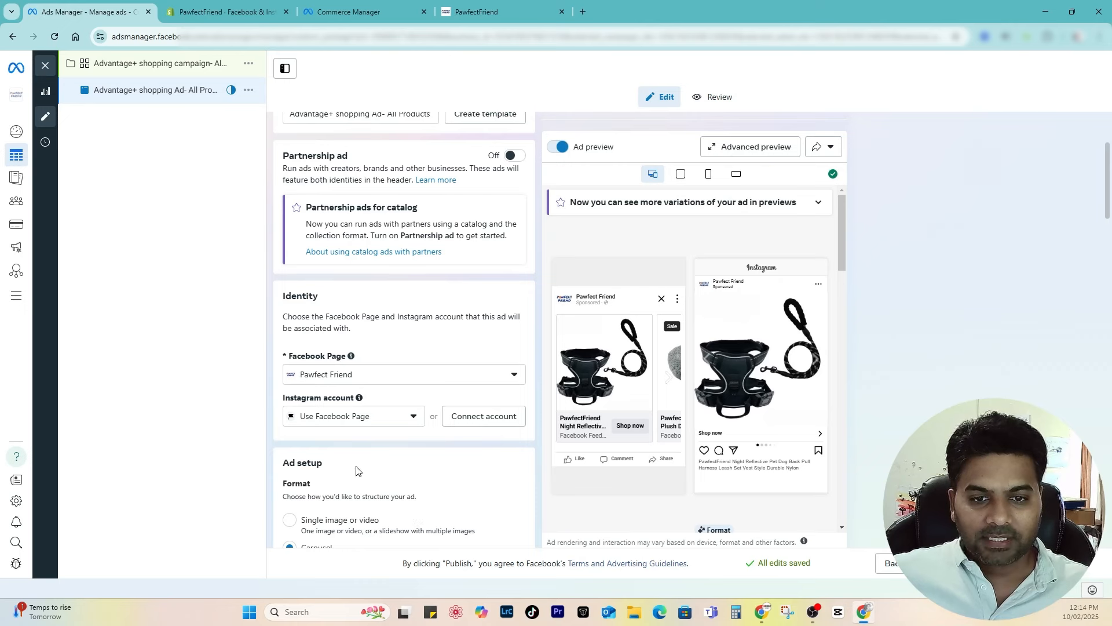
scroll(393, 365, "down", 6)
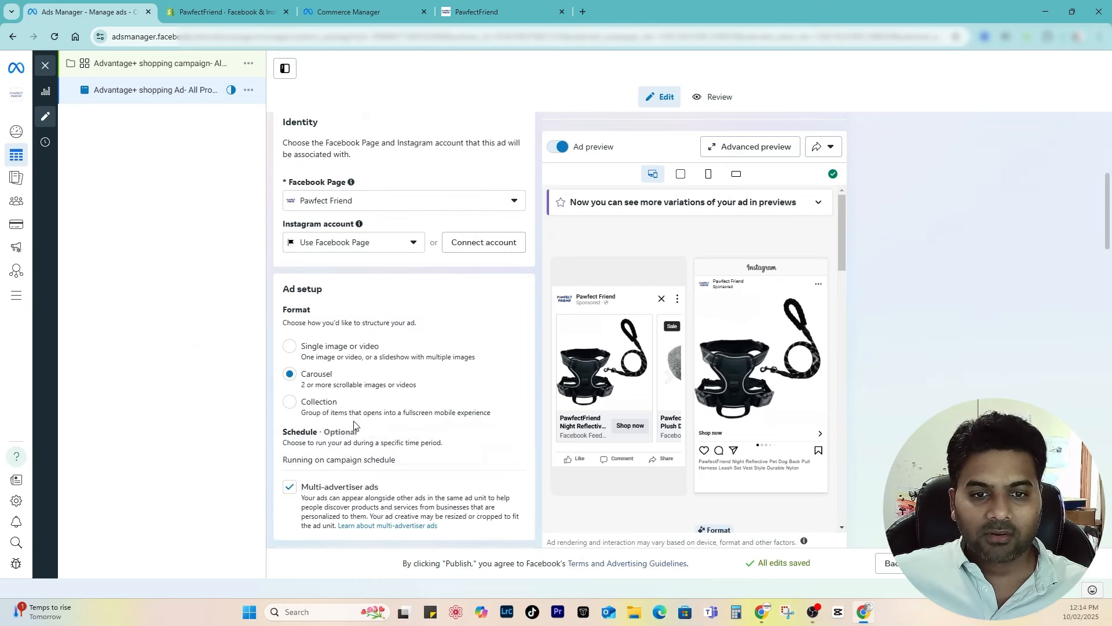
scroll(338, 445, "down", 5)
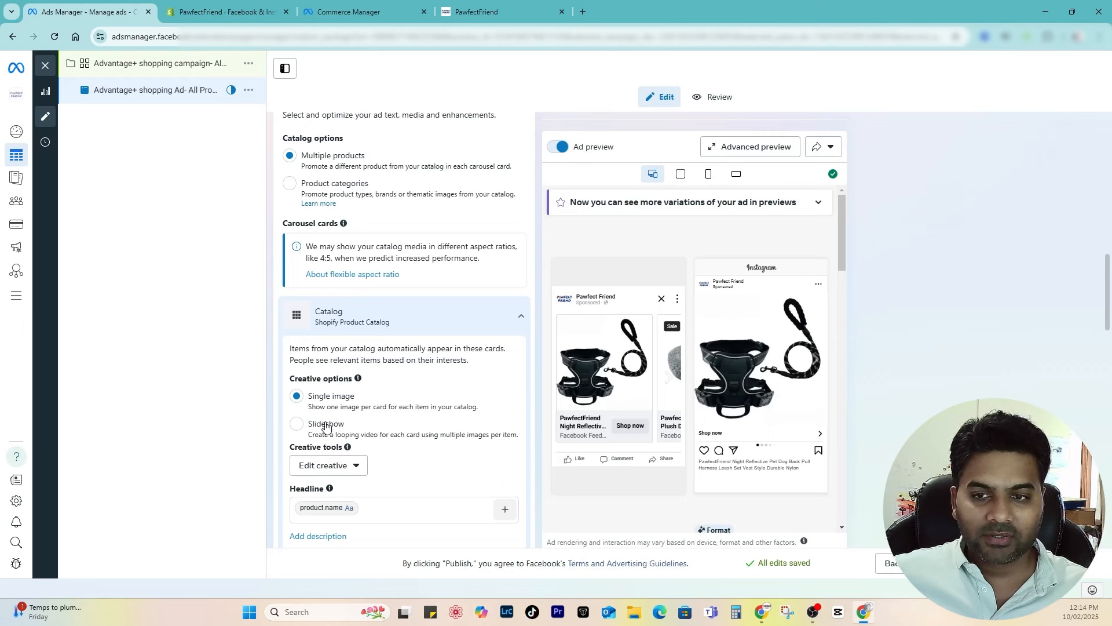
Step: Keep single-image catalog cards and give the ad the primary text '10% OFF with code: FB10'
left_click(326, 427)
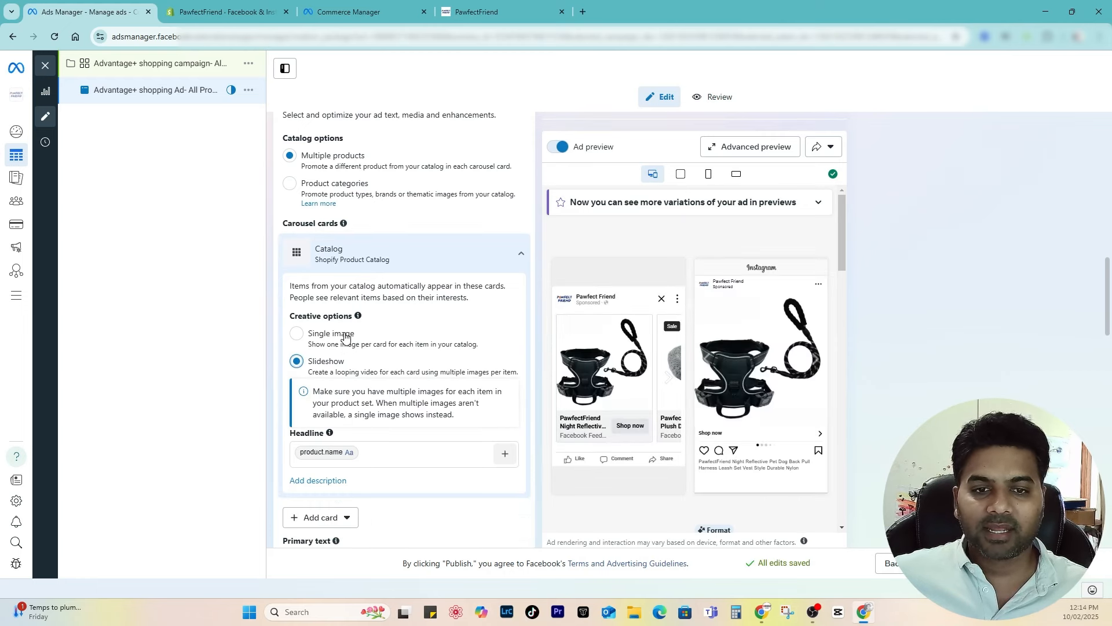
left_click(346, 335)
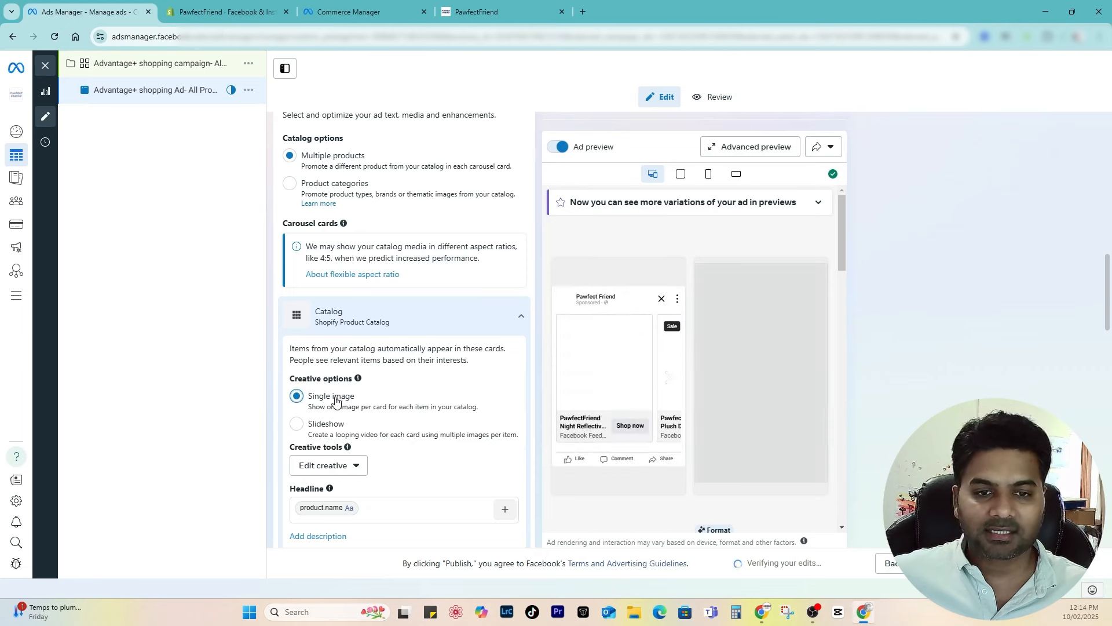
scroll(336, 401, "down", 3)
left_click(373, 338)
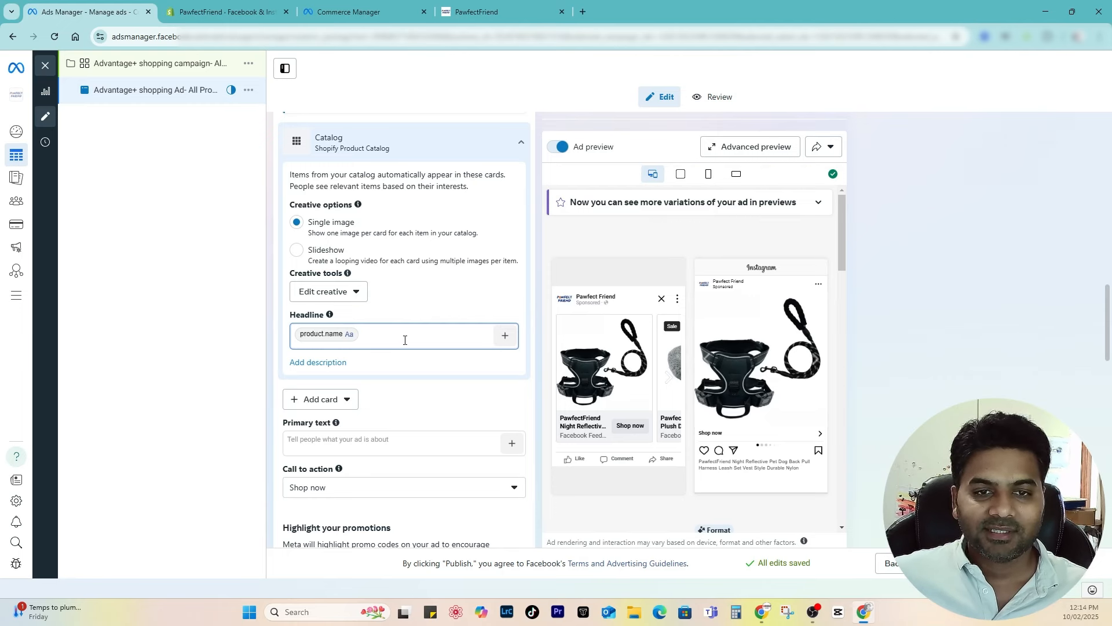
Step: Open a new browser tab
scroll(371, 381, "up", 3)
scroll(350, 493, "up", 8)
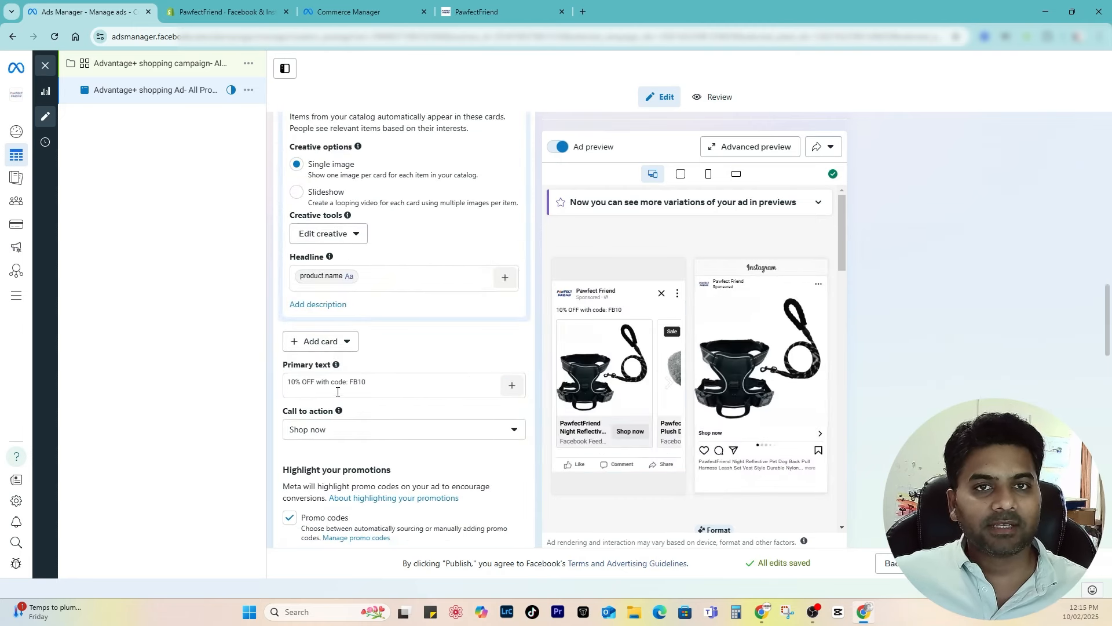
left_click(584, 12)
Step: In ChatGPT, request a Facebook ad for Pawfectfriend.com offering a coupon discount with code FB10
type("chatgpt.com")
key("Return")
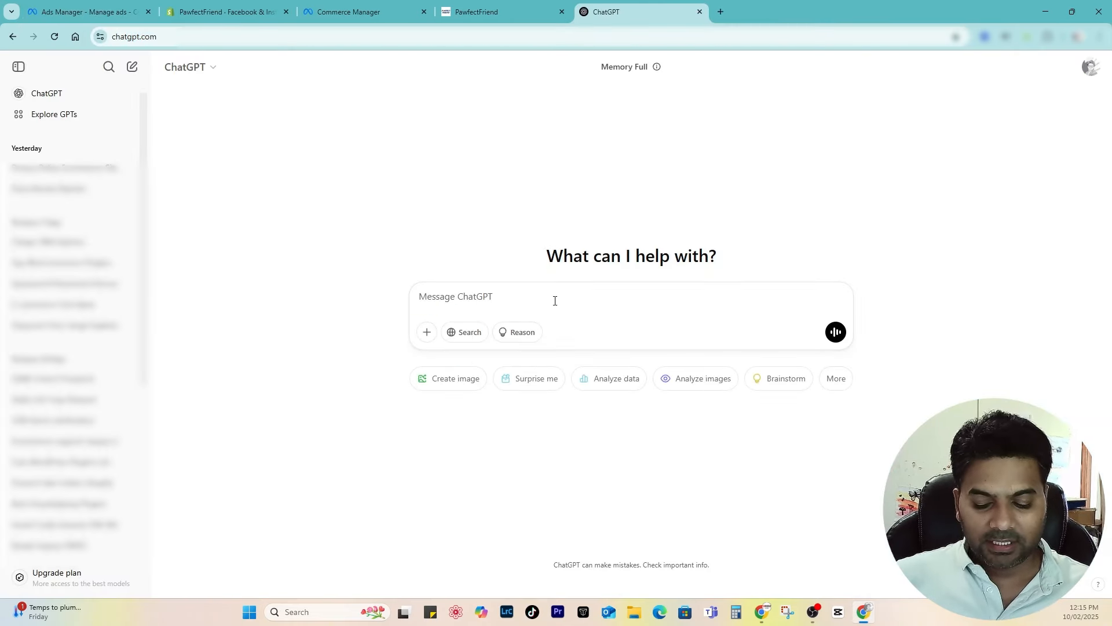
type("Hello,")
key("shift+Return")
key("shift+Return")
type("I want to create a fac")
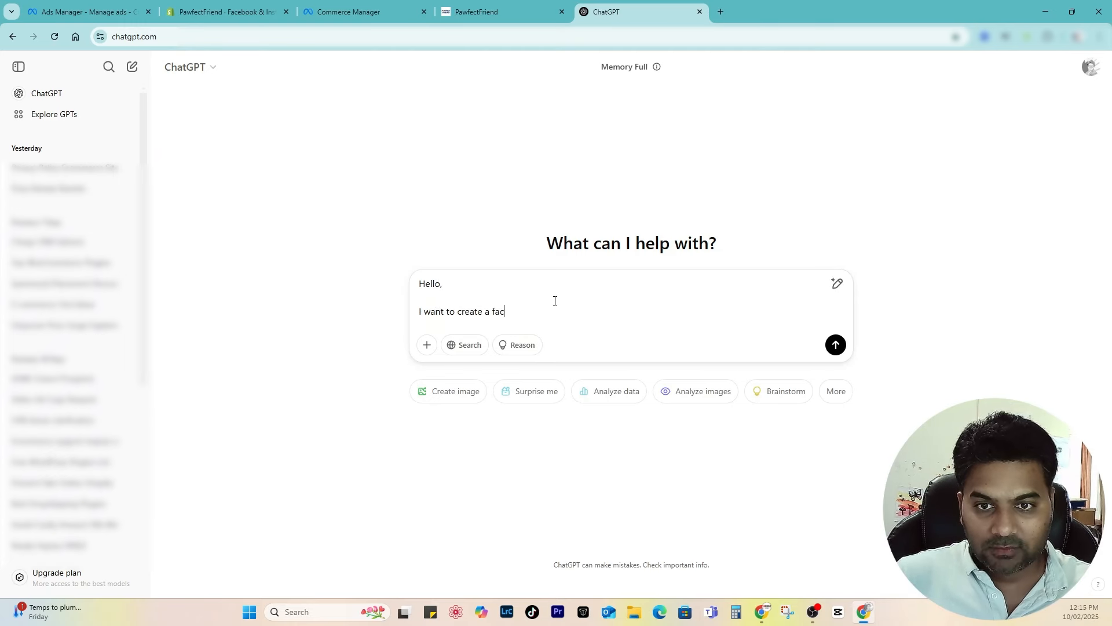
type("ebook ad for my")
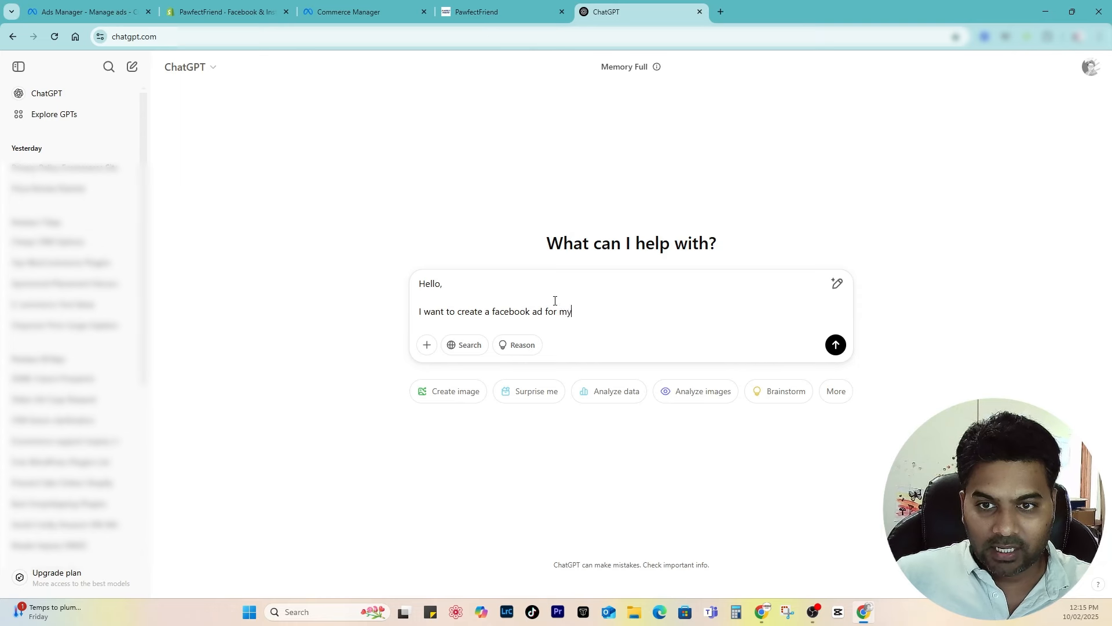
type(" Pawfect")
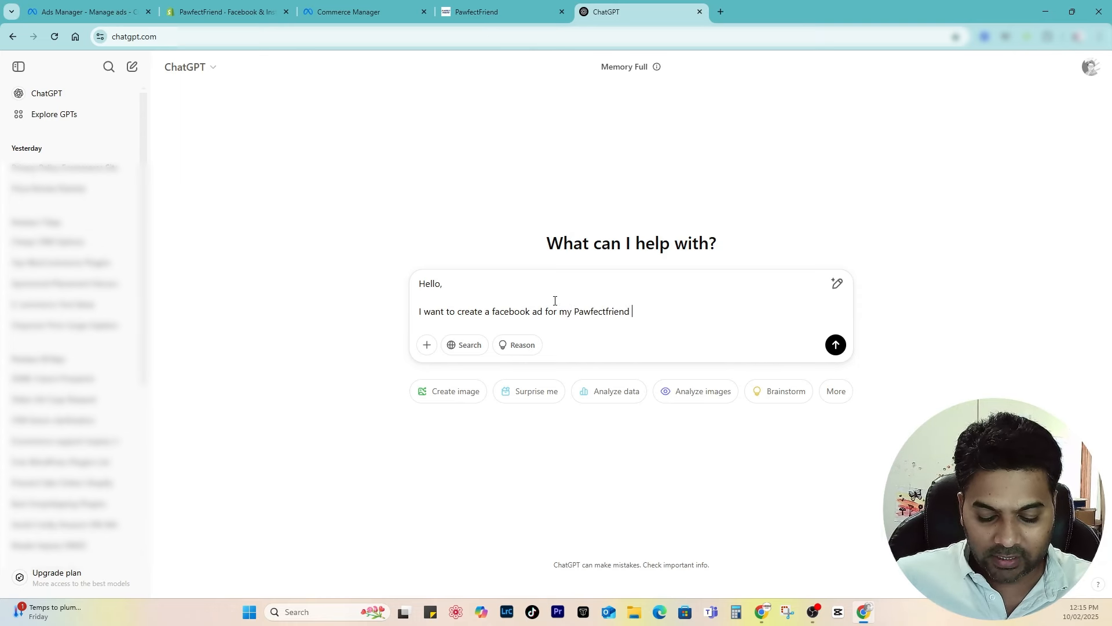
type("friend.com website where I sell")
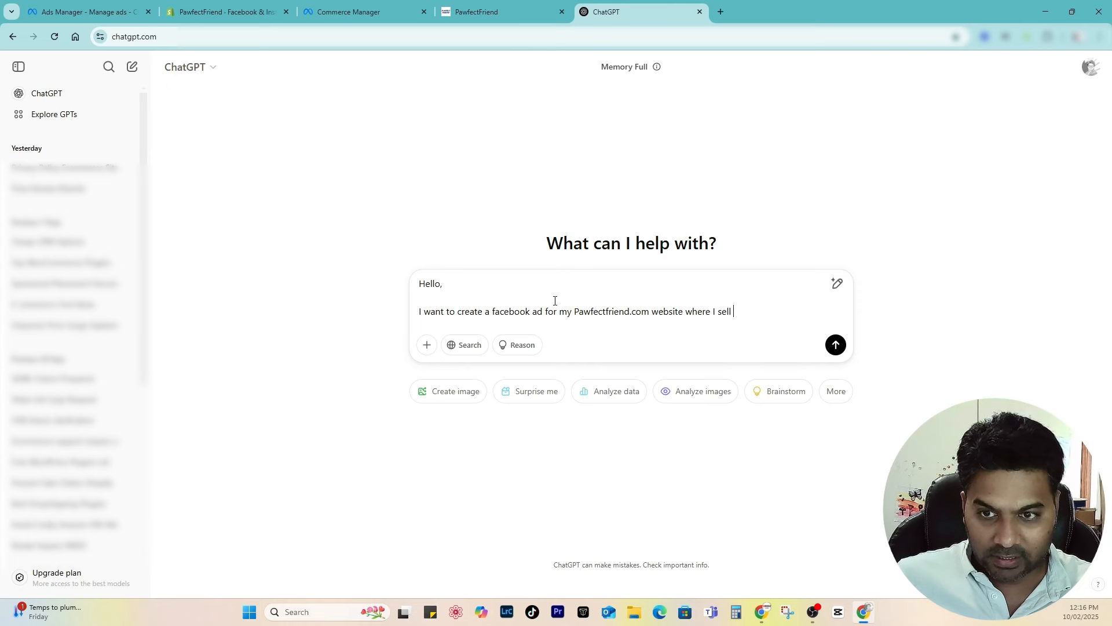
type(" pet products like dog beds, cat beds, dog toys, pet blanket and more. 10% off available for")
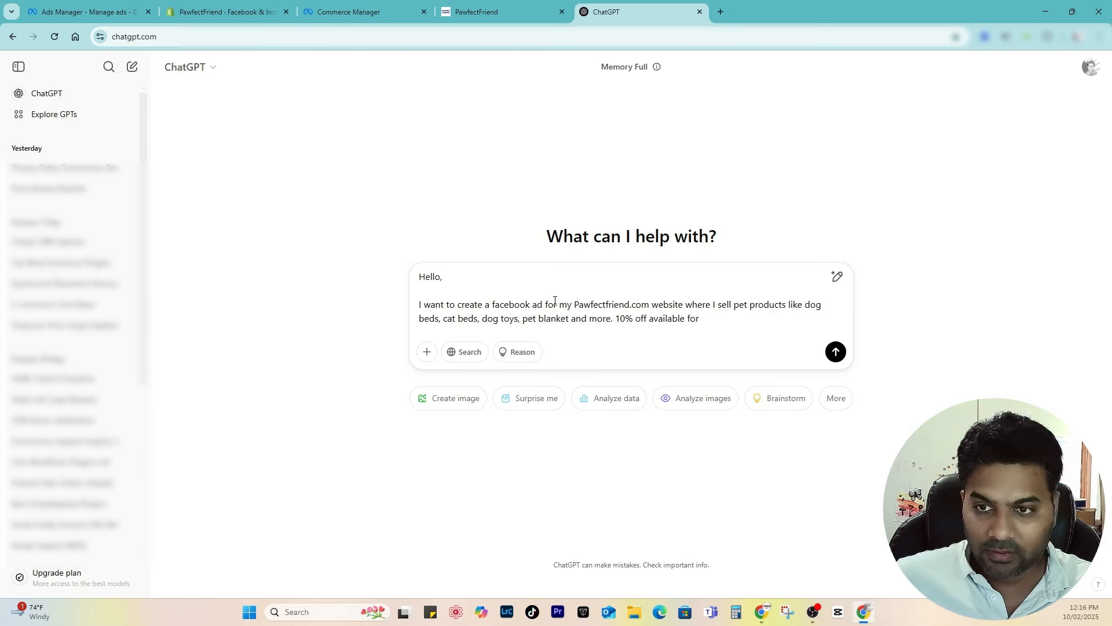
type("facebook ads cu")
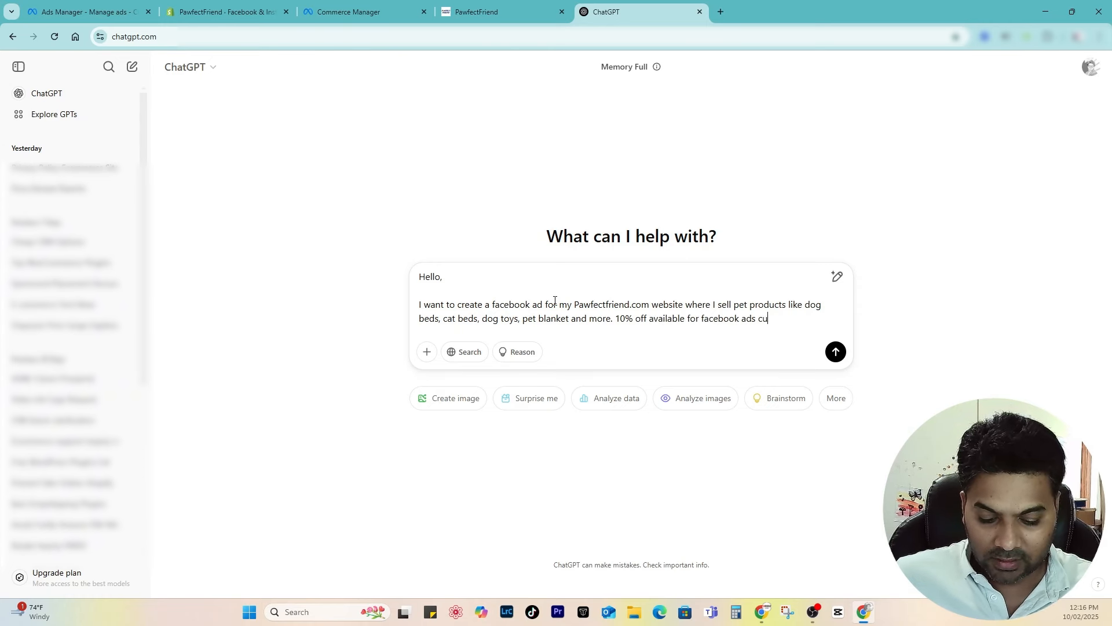
type("stomers with coupon code FB10.")
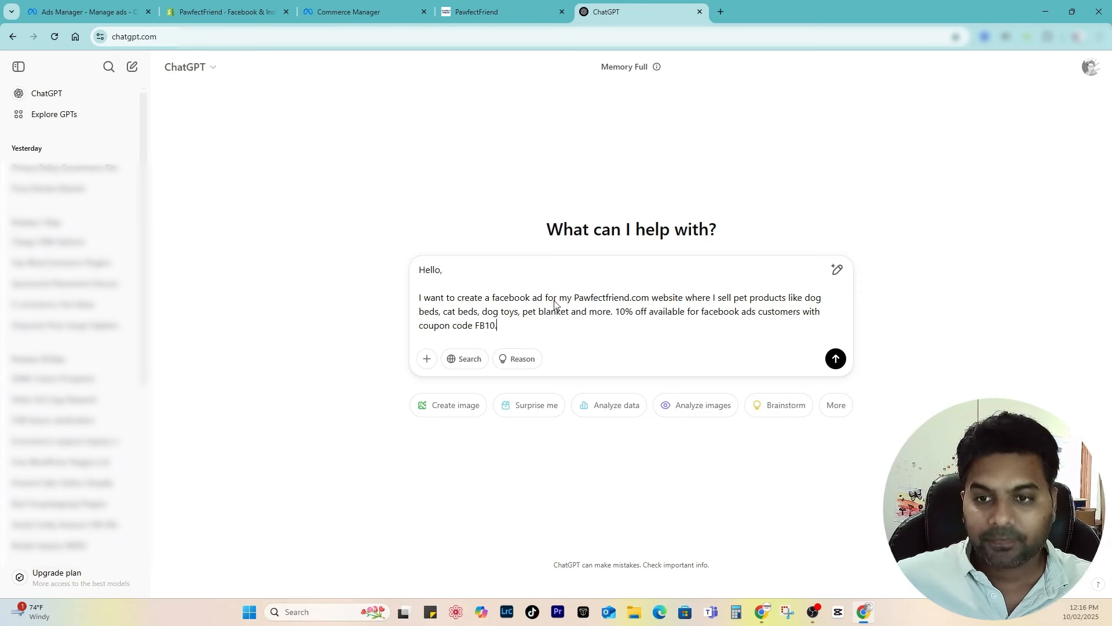
key("Return")
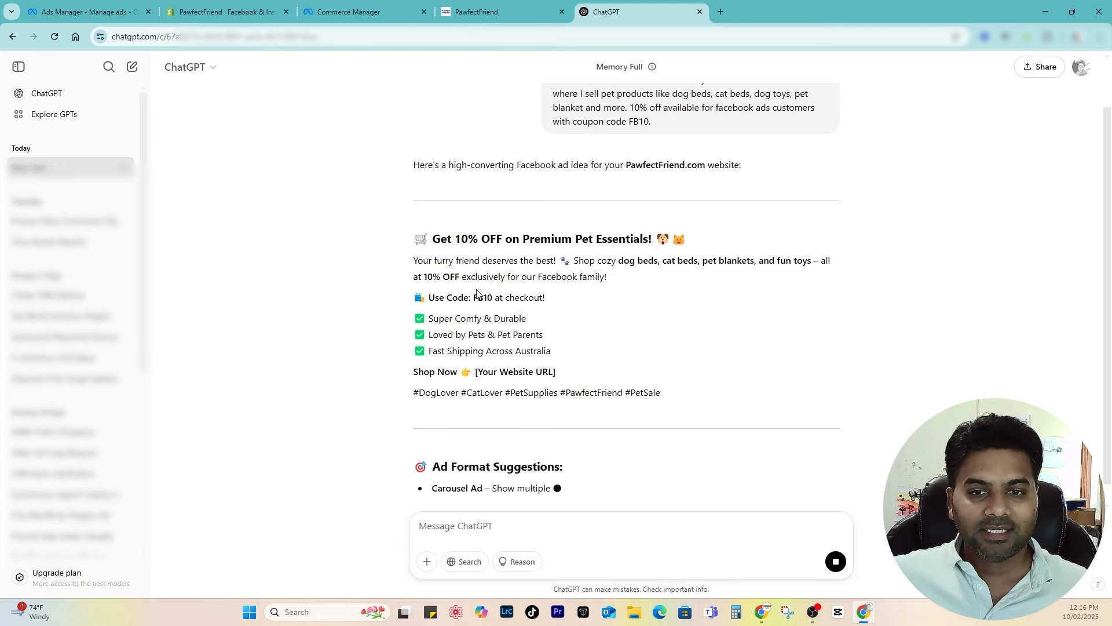
Step: Copy the generated ad copy headed 'Get 10% OFF on Premium Pet Essentials!' and return to Ads Manager
scroll(544, 348, "up", 1)
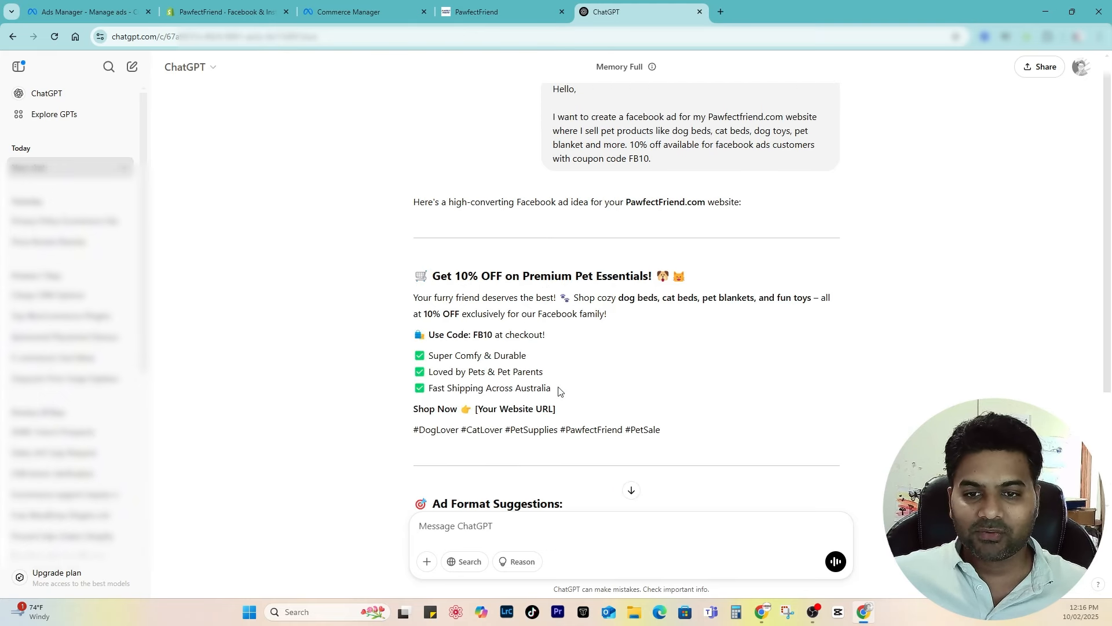
left_click_drag(558, 387, 426, 304)
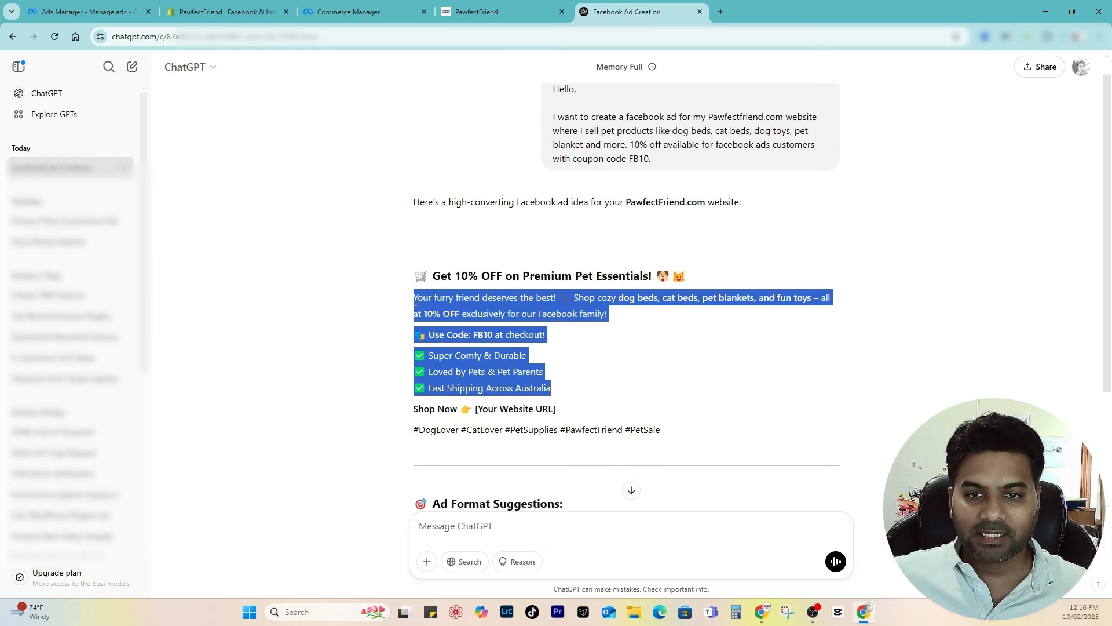
left_click(453, 263)
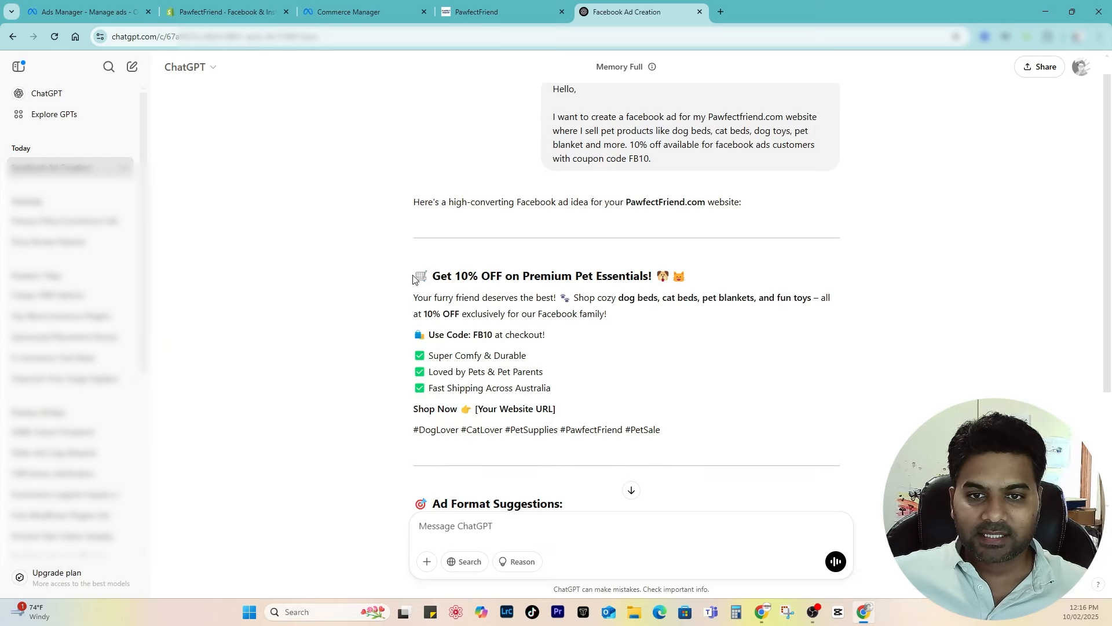
left_click_drag(412, 279, 562, 390)
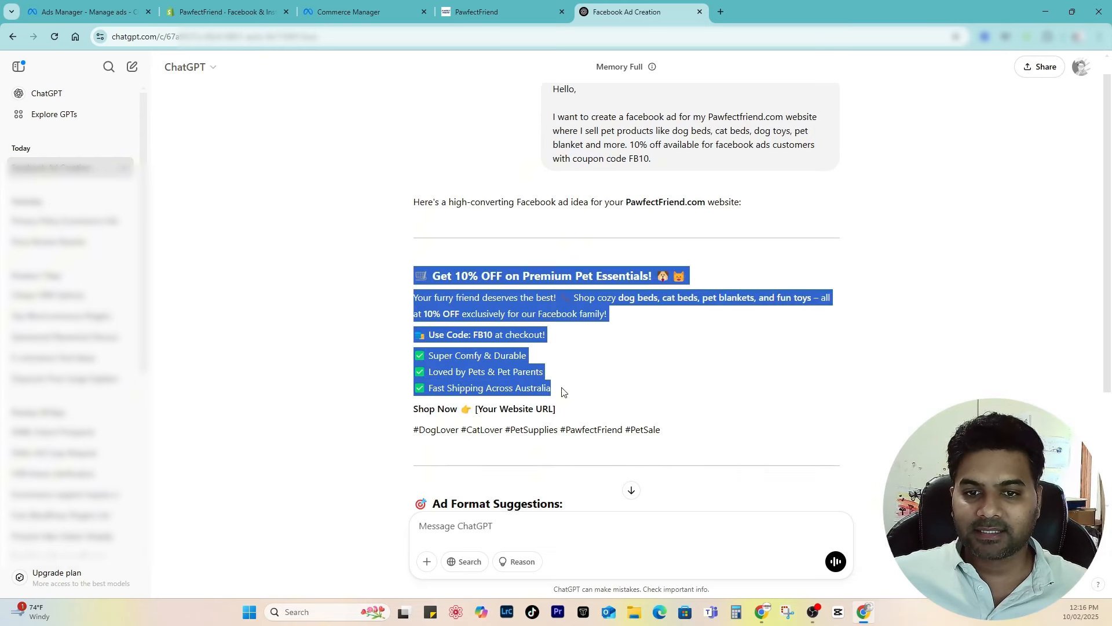
left_click(325, 4)
Step: Replace the primary text with the pasted ChatGPT copy 'Get 10% OFF on Premium Pet Essentials!'
key("ctrl+shift+Tab")
key("ctrl+shift+Tab")
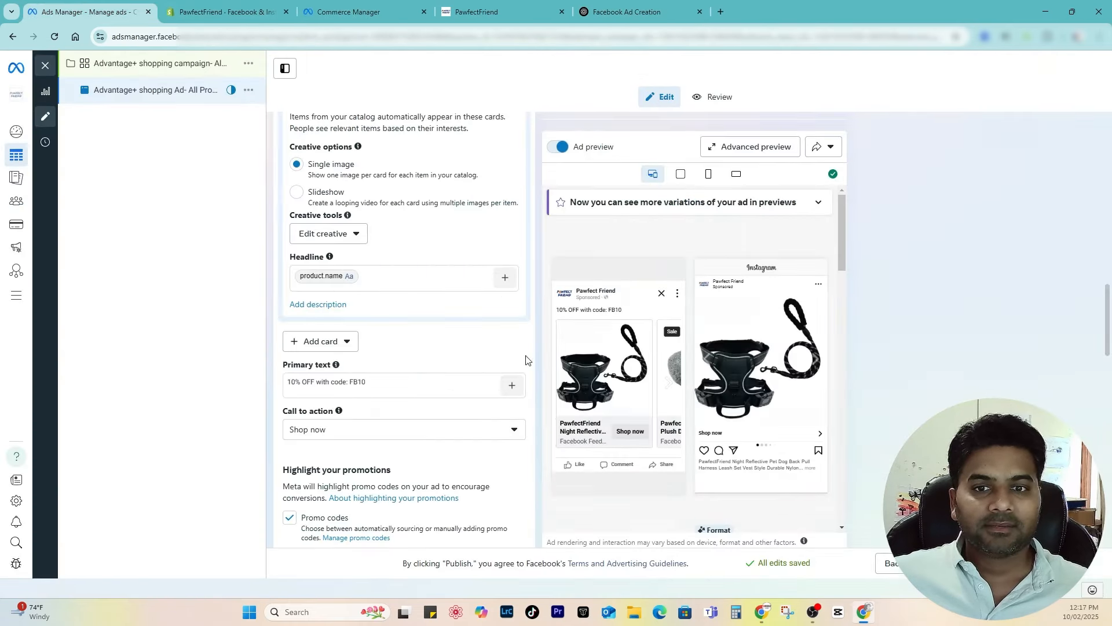
left_click(346, 382)
key("ctrl+a")
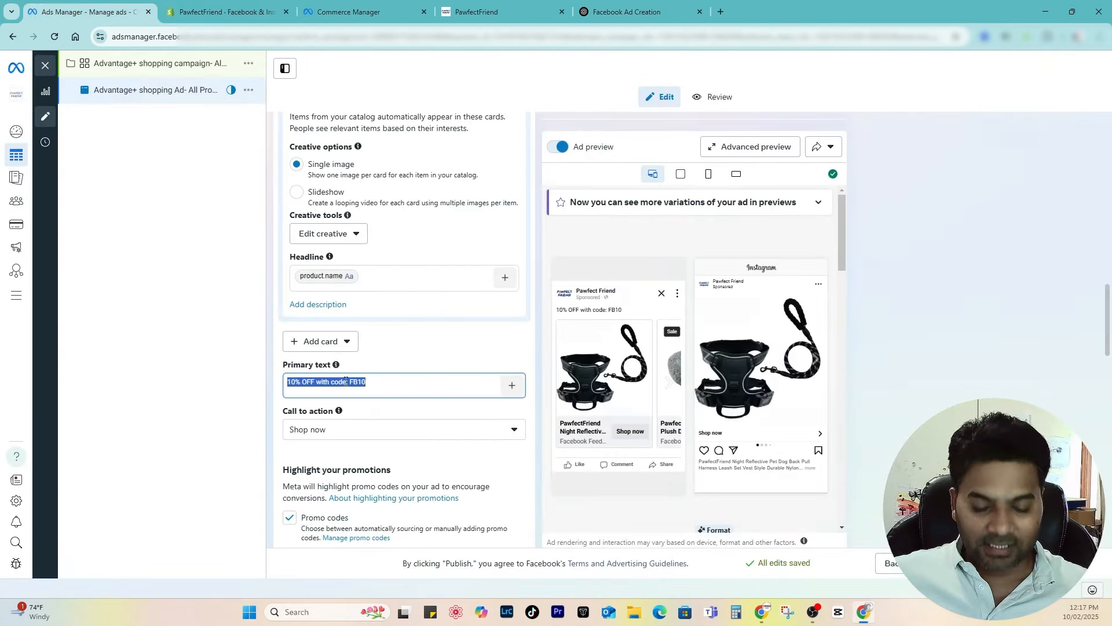
key("ctrl+v")
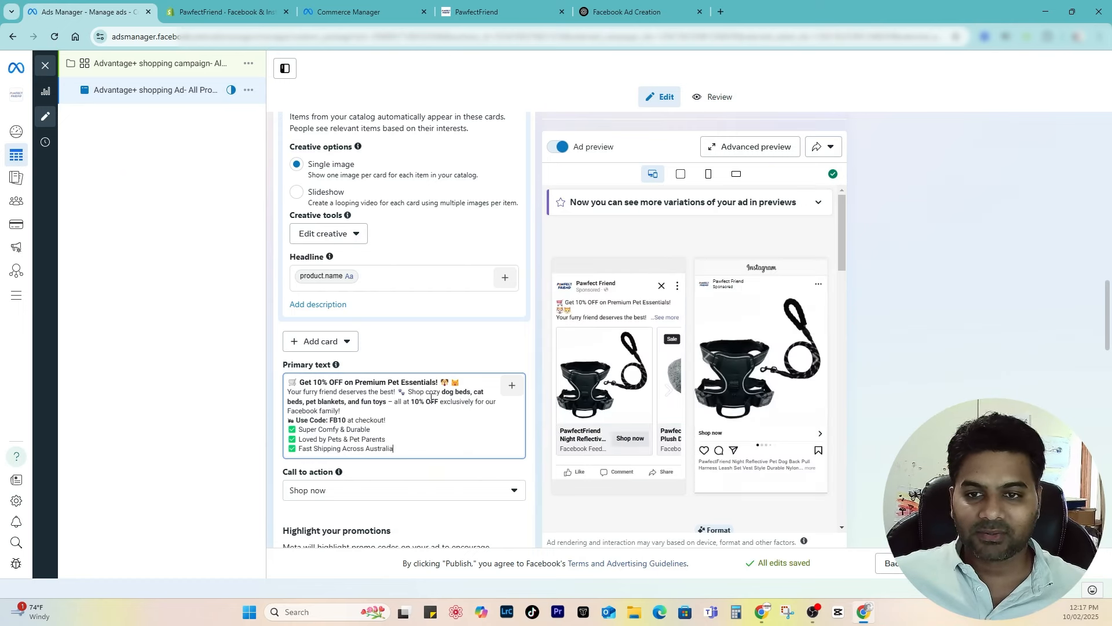
left_click(666, 318)
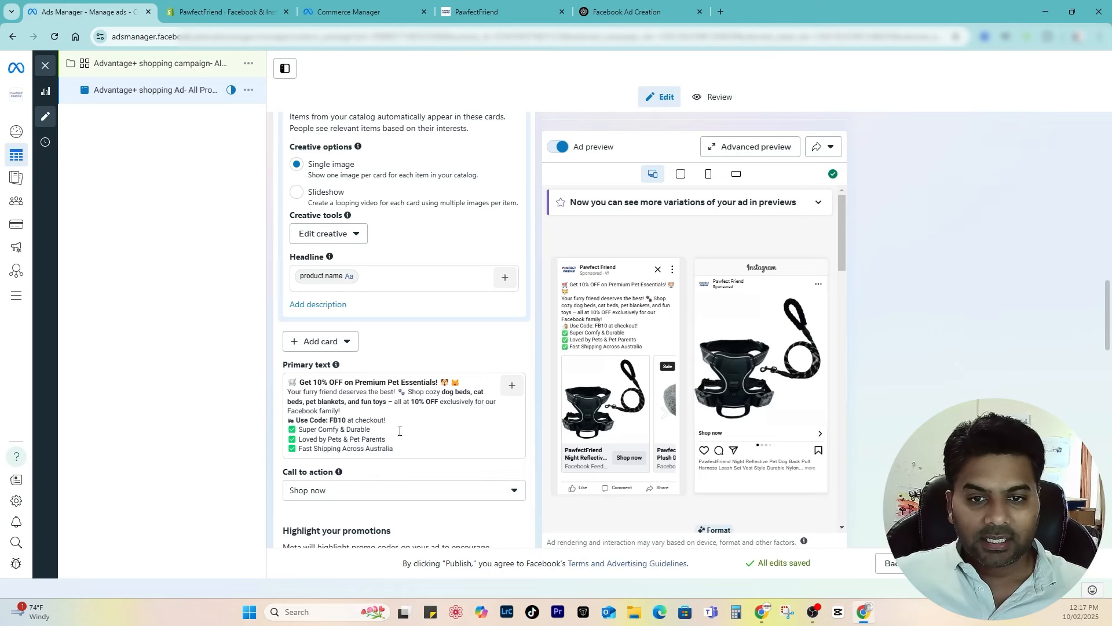
Step: Turn on Dynamic Media and Adapt to placement, bringing creative enhancements to 6 of 9
scroll(399, 431, "down", 10)
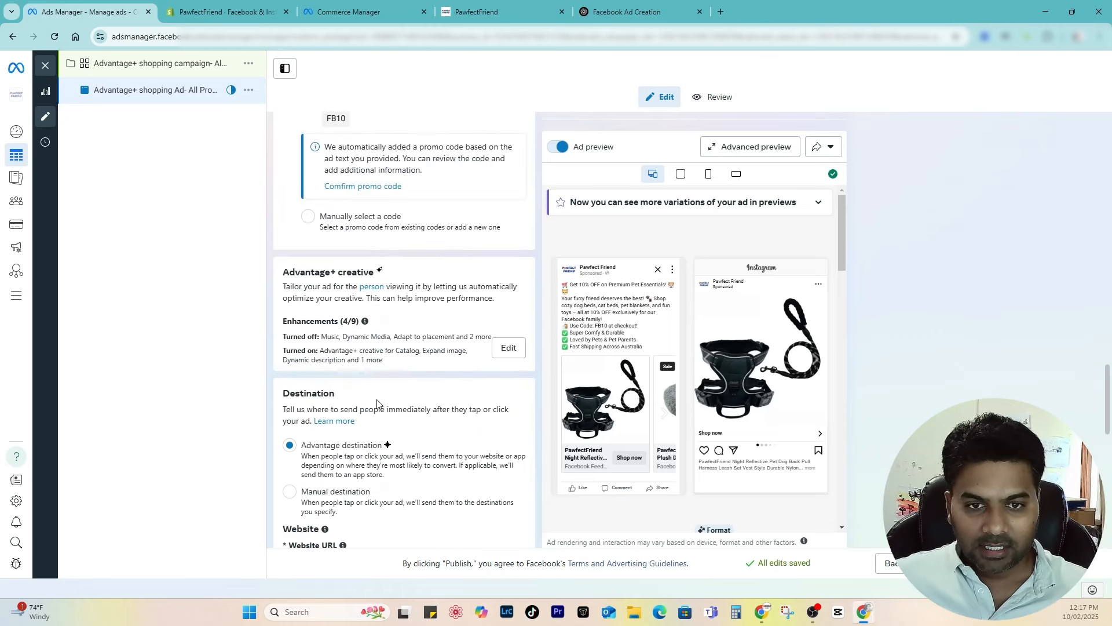
left_click_drag(286, 264, 350, 263)
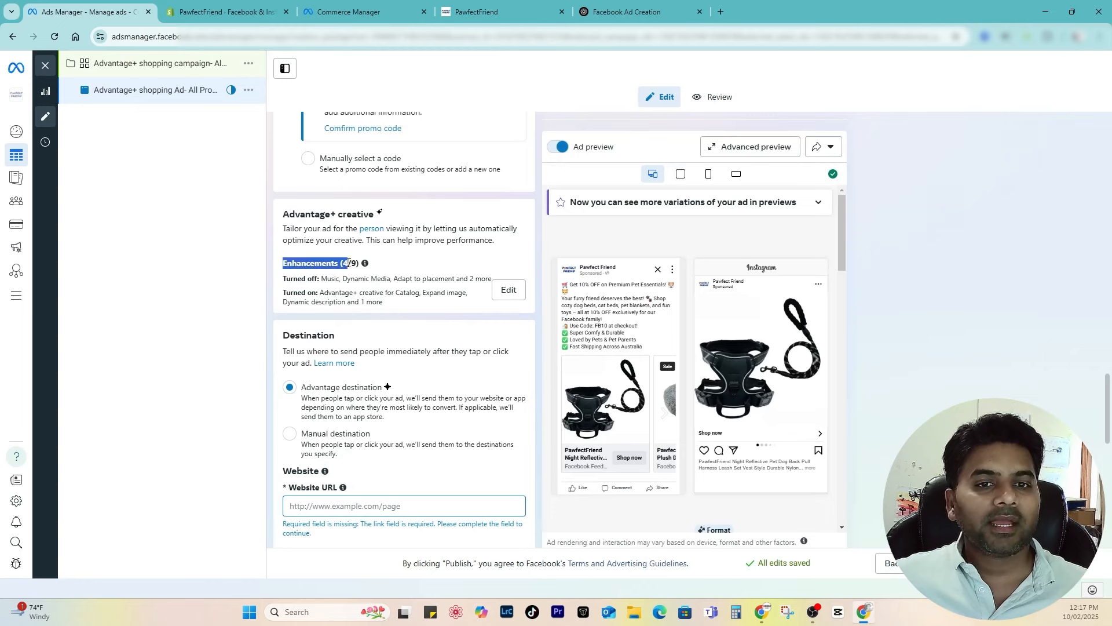
left_click(351, 287)
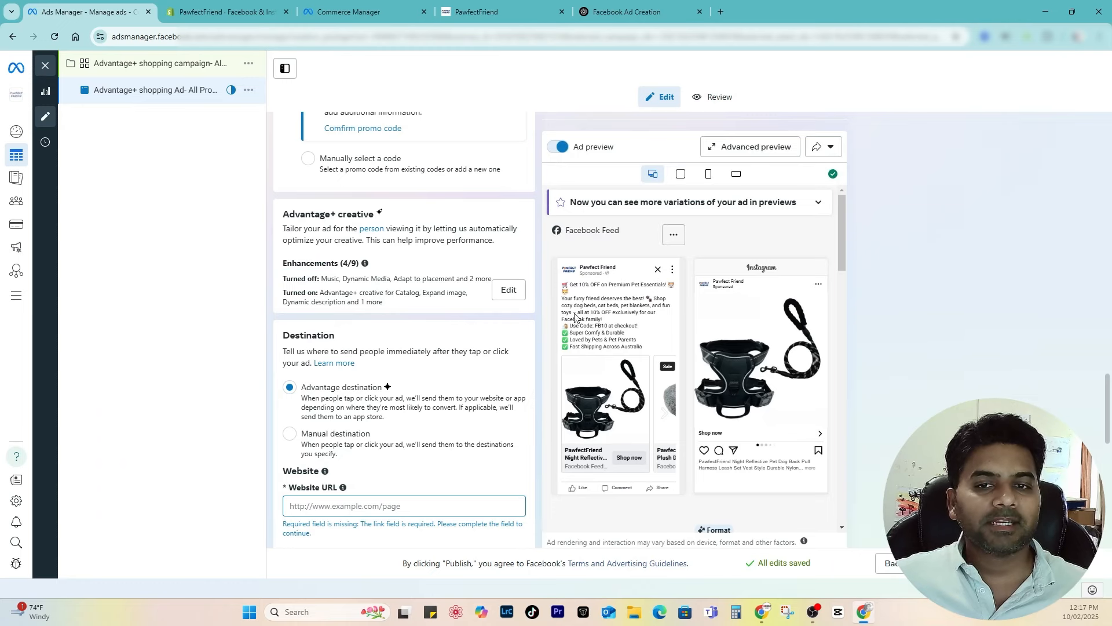
left_click(509, 290)
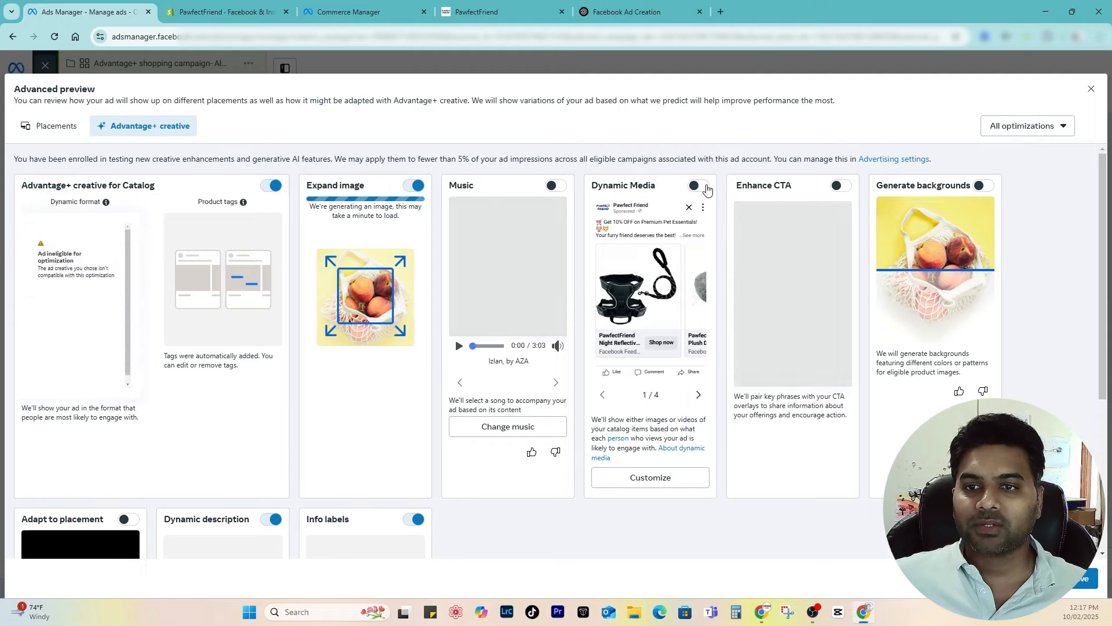
left_click(700, 186)
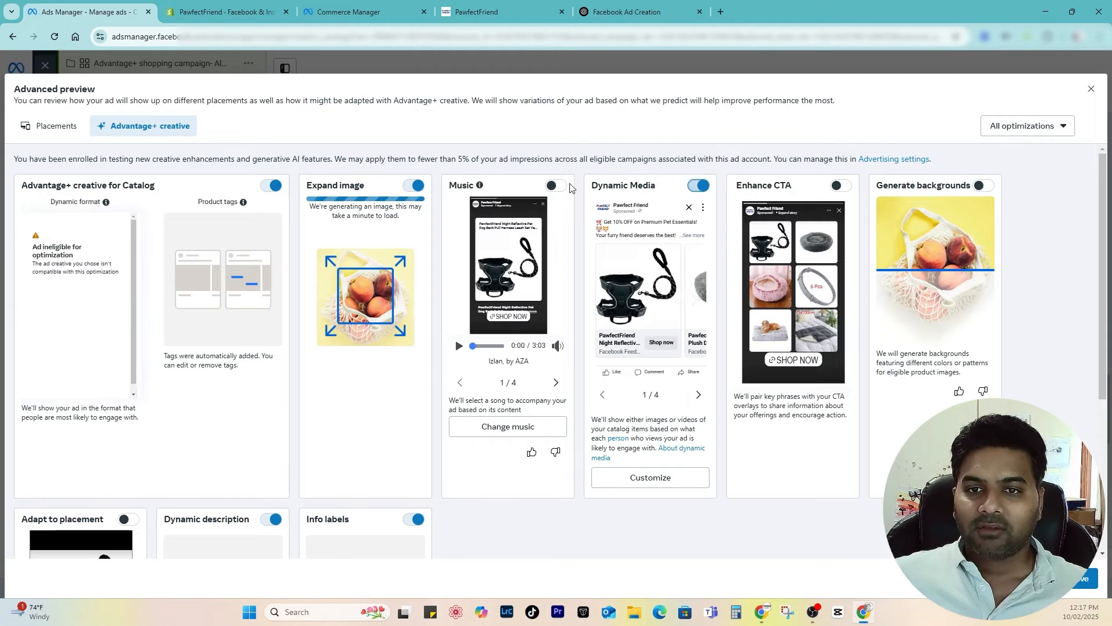
scroll(867, 330, "down", 4)
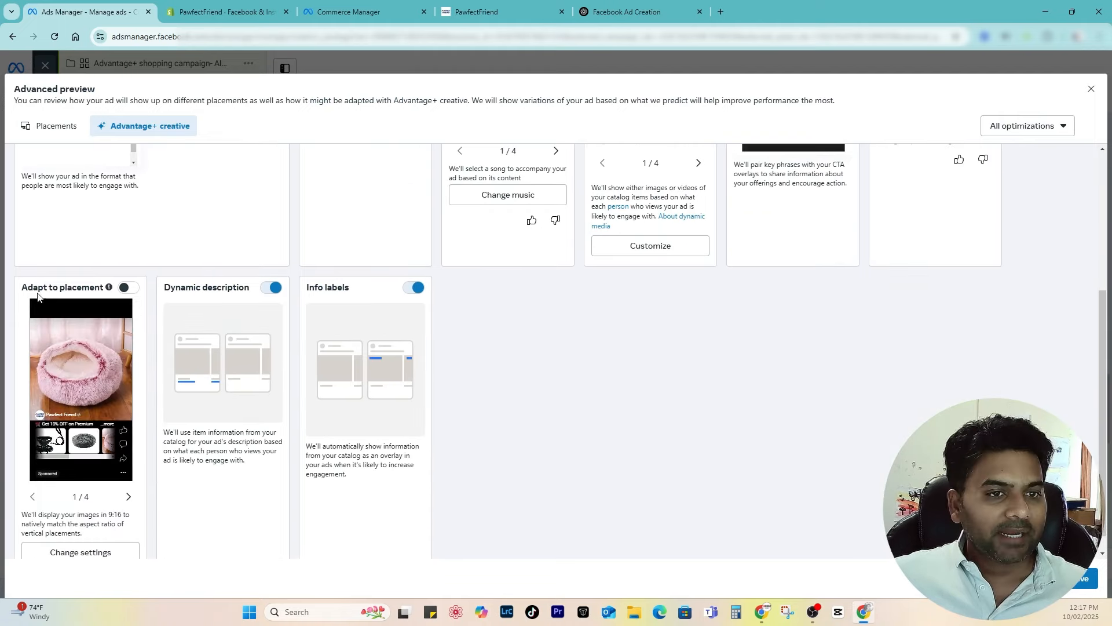
left_click(128, 287)
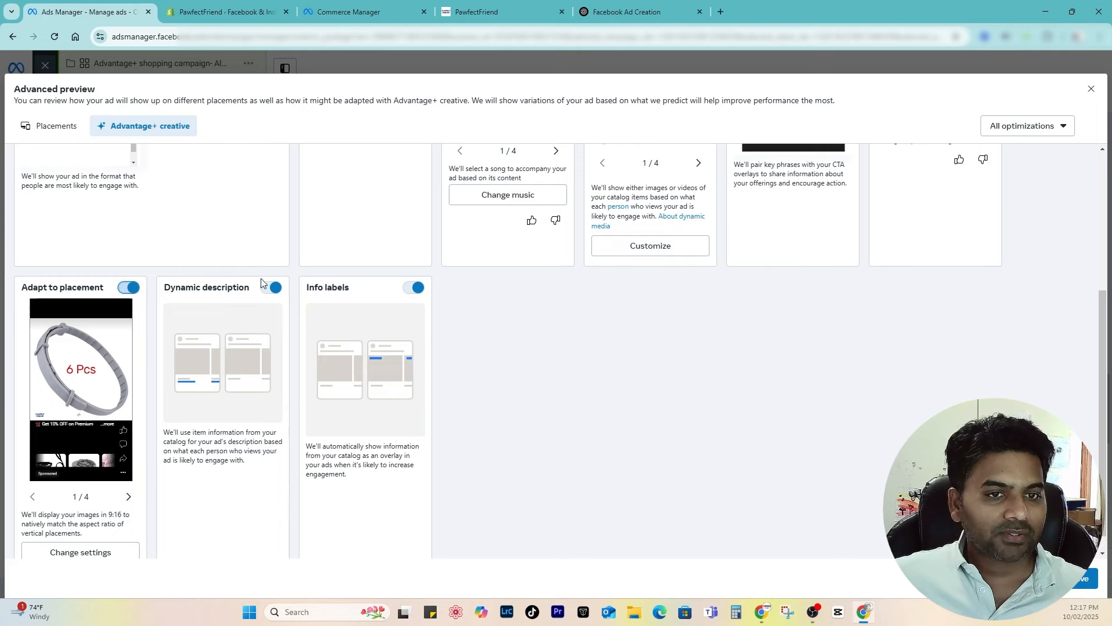
scroll(326, 365, "up", 4)
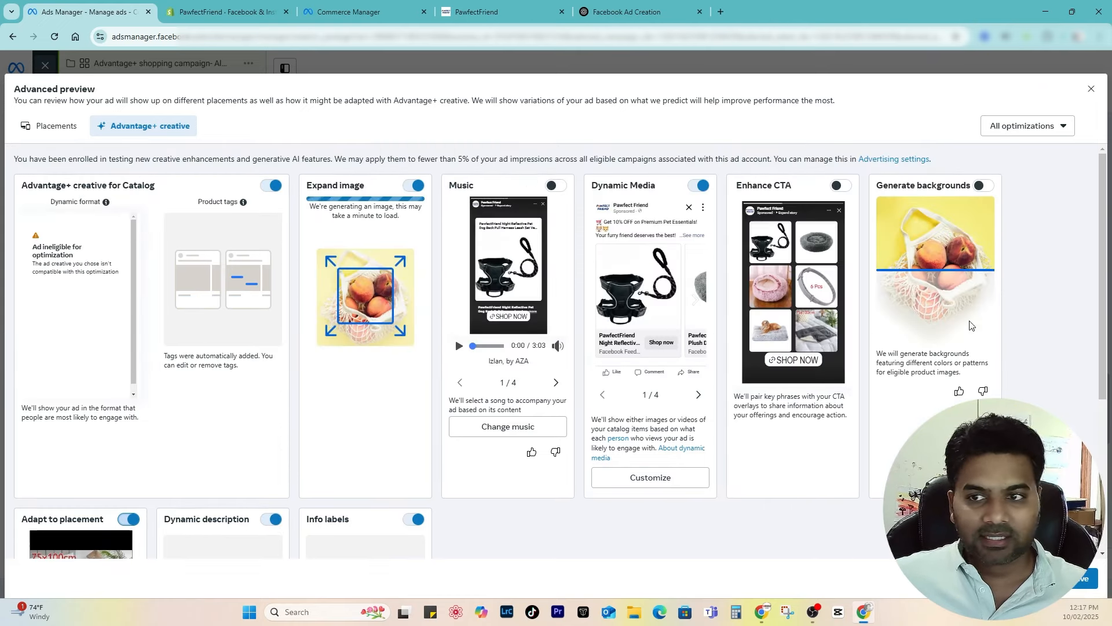
left_click(1086, 579)
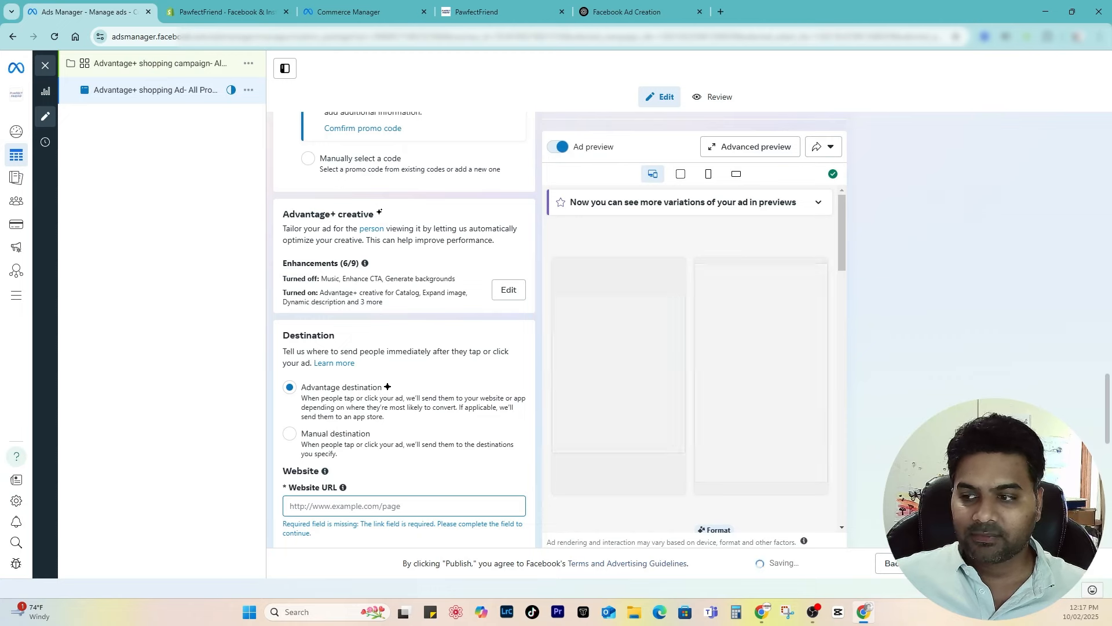
Step: Review the ad in the advanced preview across all placements, then close it
scroll(419, 370, "down", 5)
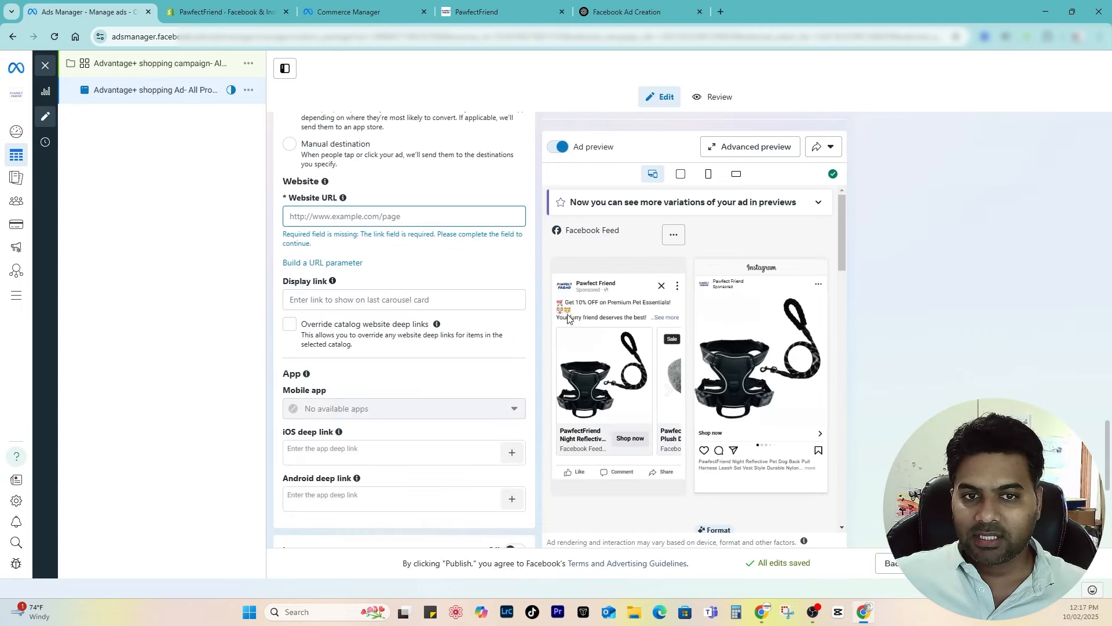
scroll(751, 176, "up", 2)
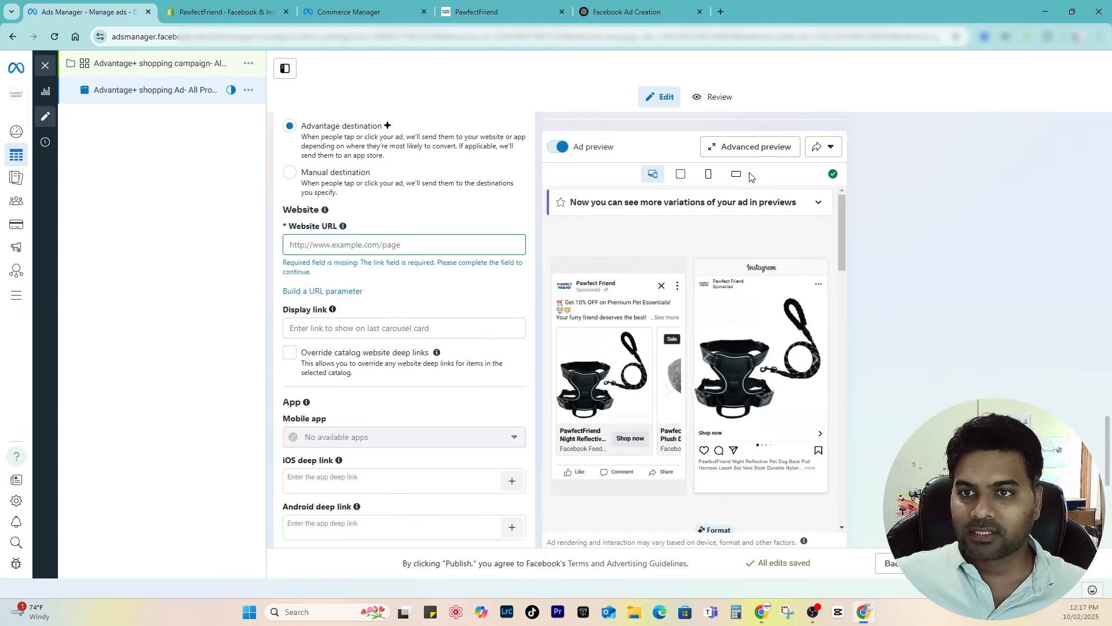
left_click(759, 152)
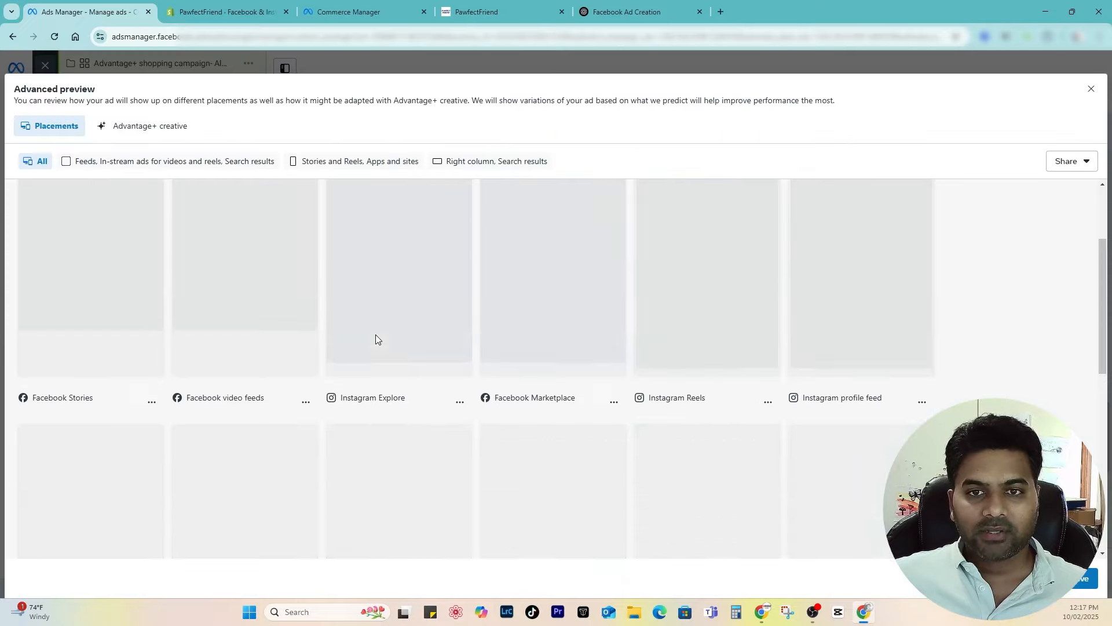
scroll(375, 339, "down", 7)
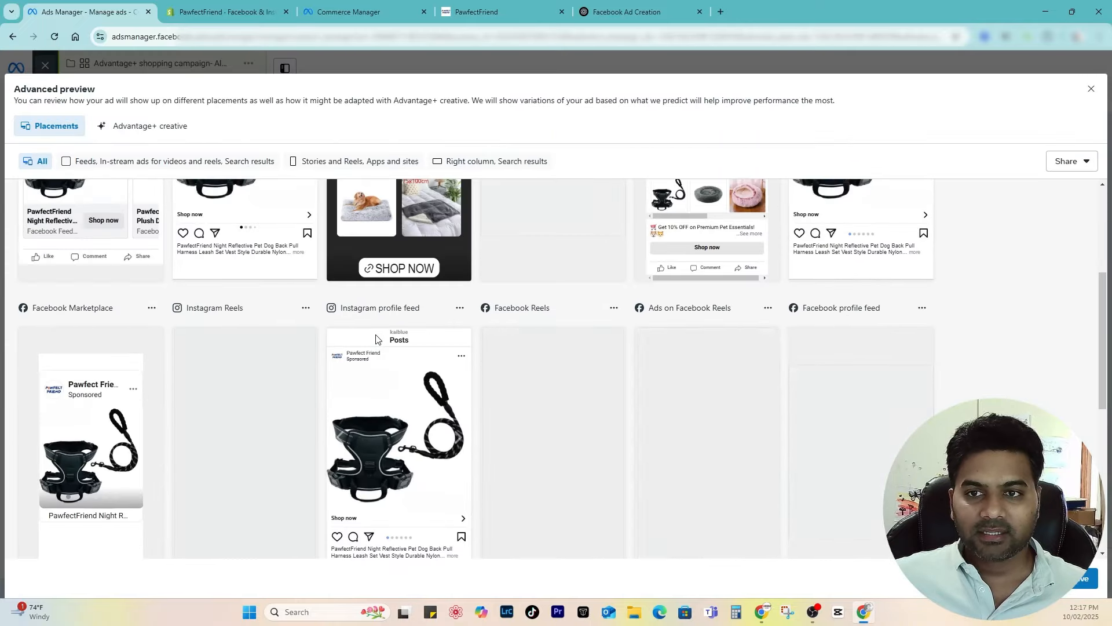
scroll(899, 325, "down", 3)
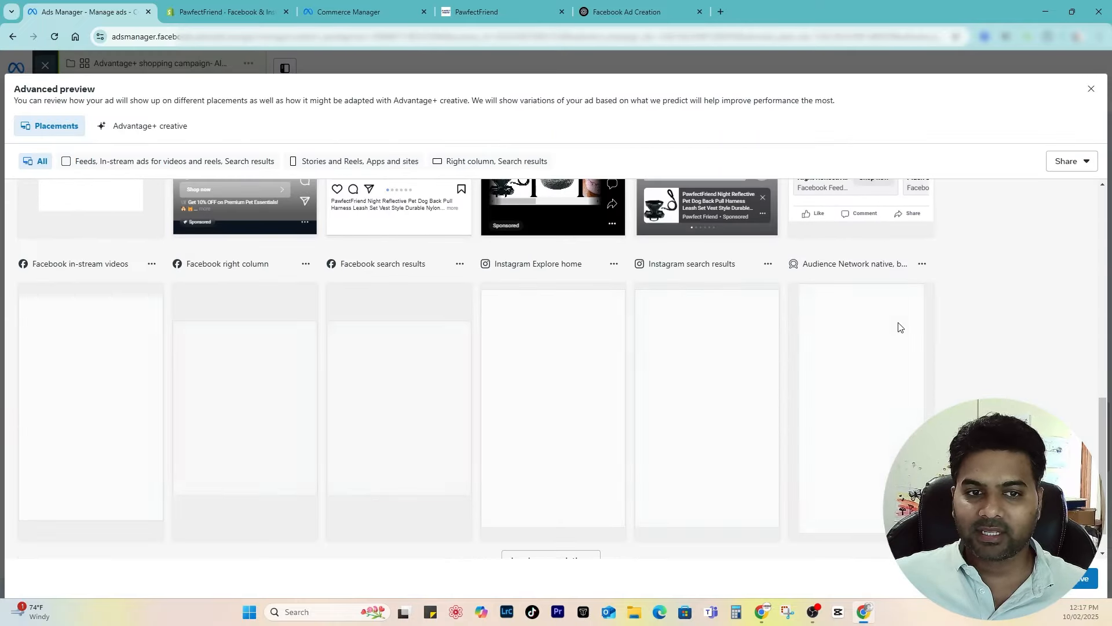
scroll(898, 327, "up", 9)
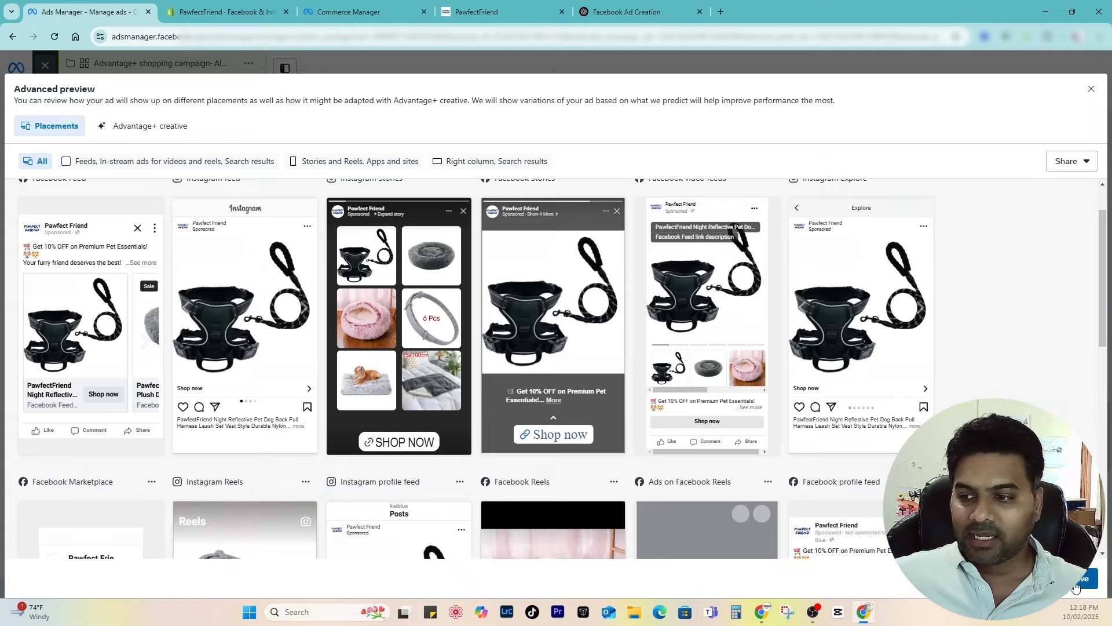
key("Escape")
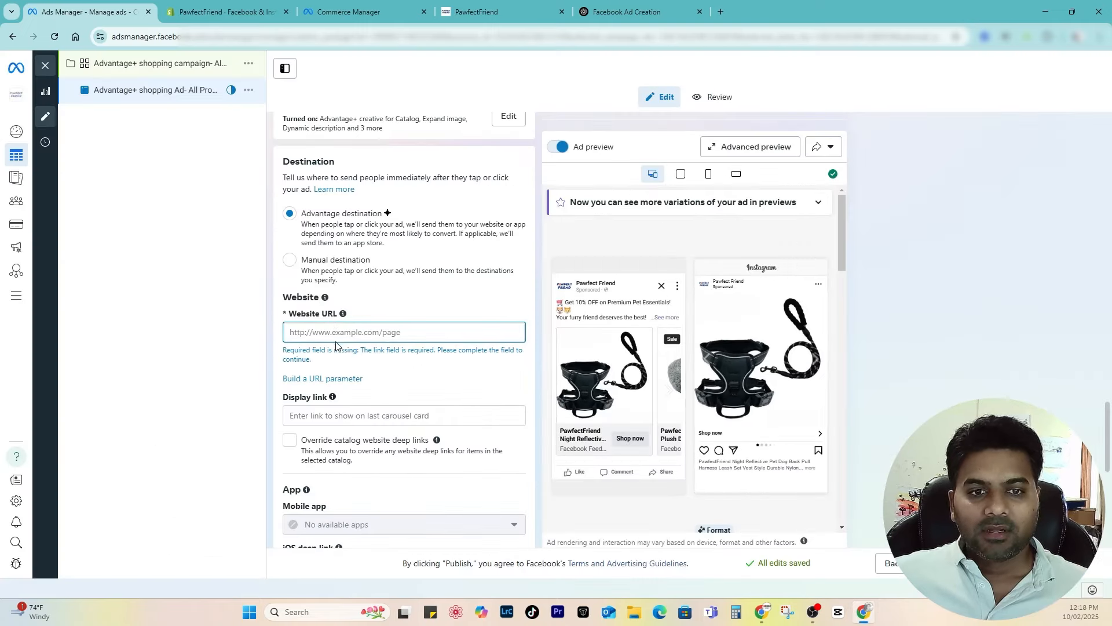
Step: Review the ad settings, then switch to the PawfectFriend store homepage
scroll(333, 336, "up", 15)
scroll(337, 340, "up", 7)
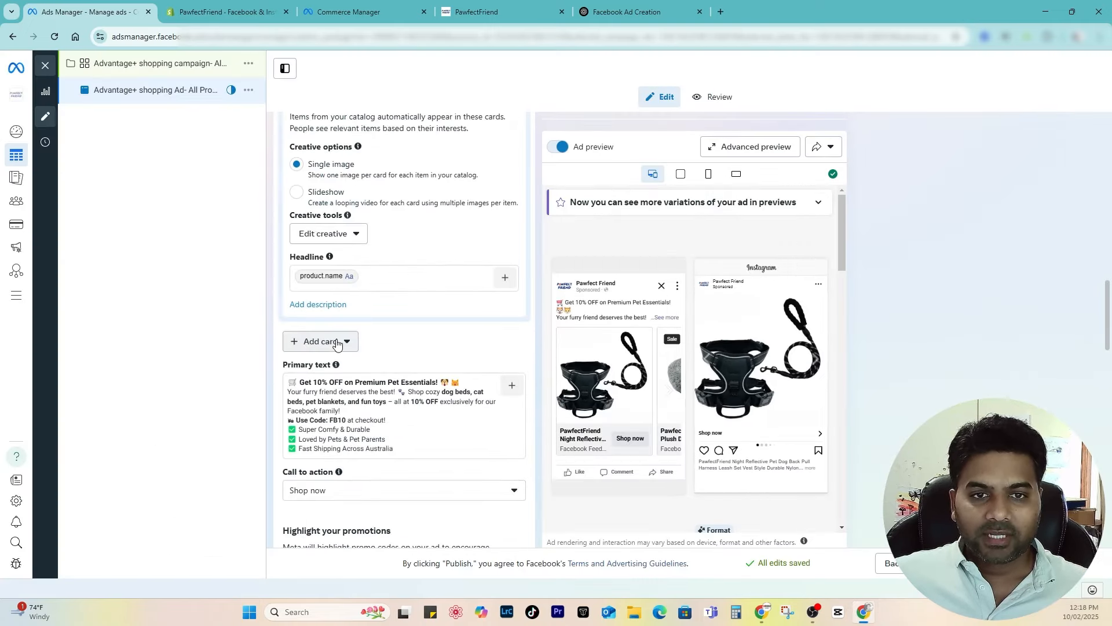
scroll(349, 247, "up", 6)
left_click_drag(283, 224, 354, 225)
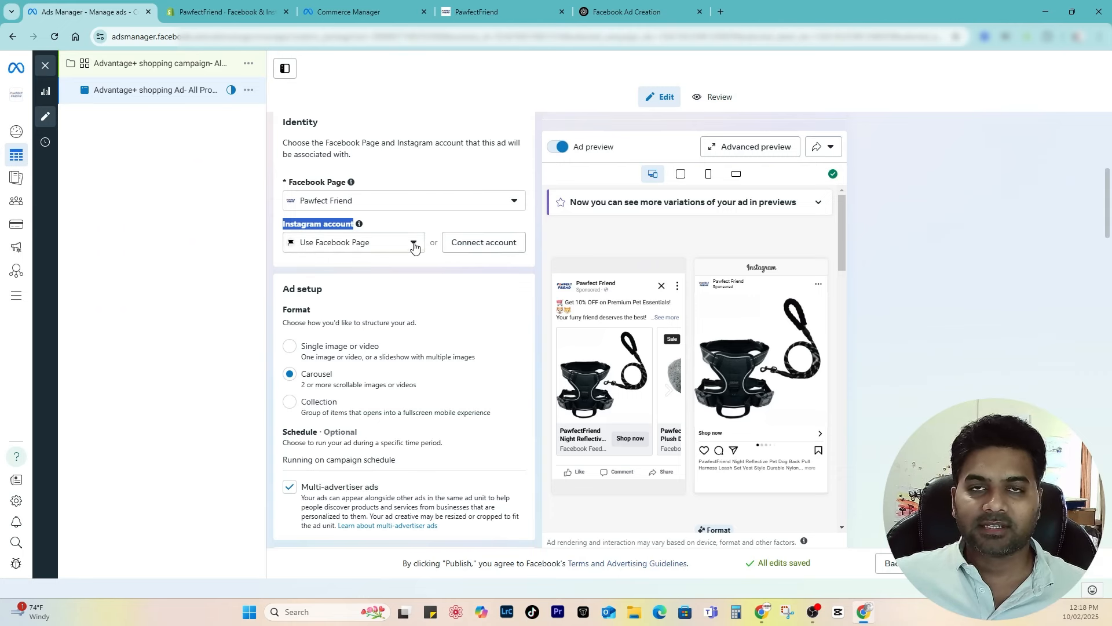
scroll(399, 287, "down", 5)
scroll(399, 287, "down", 15)
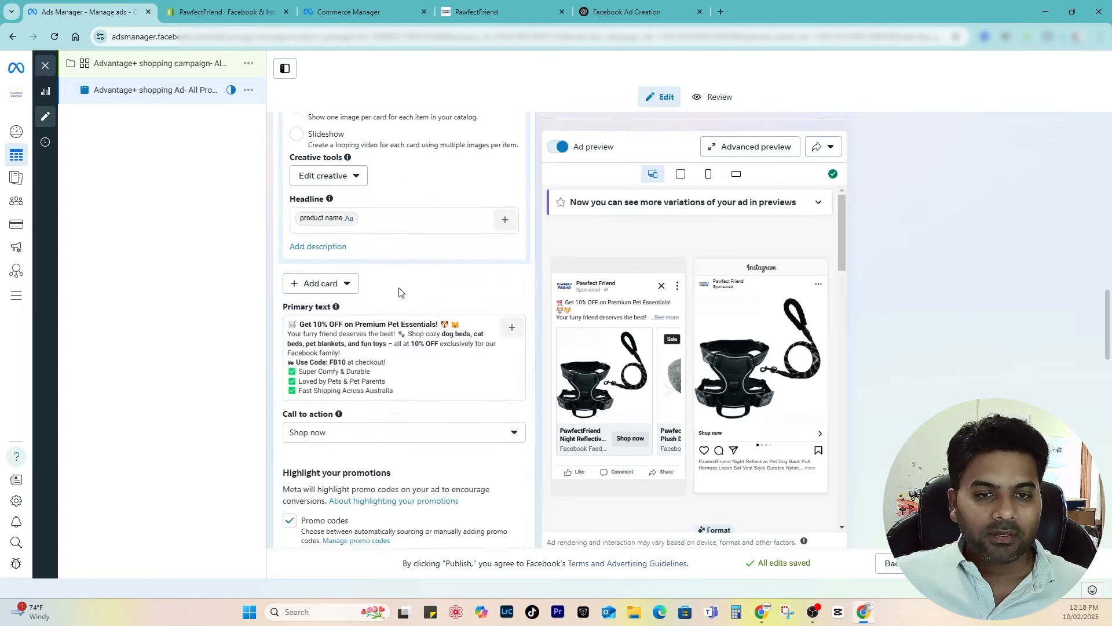
scroll(396, 294, "down", 5)
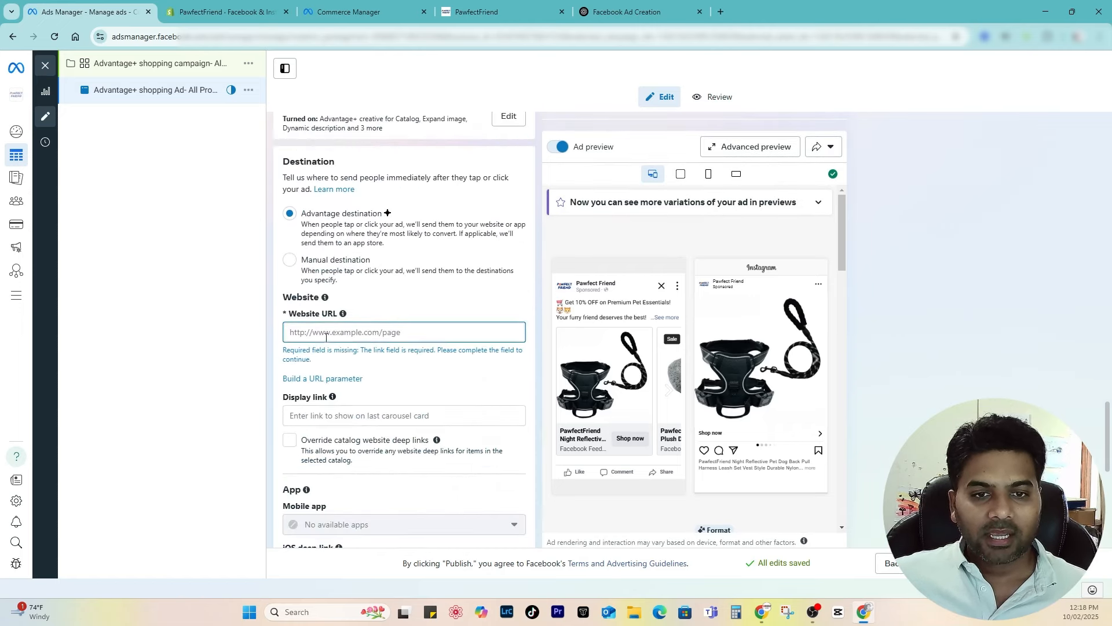
left_click(486, 11)
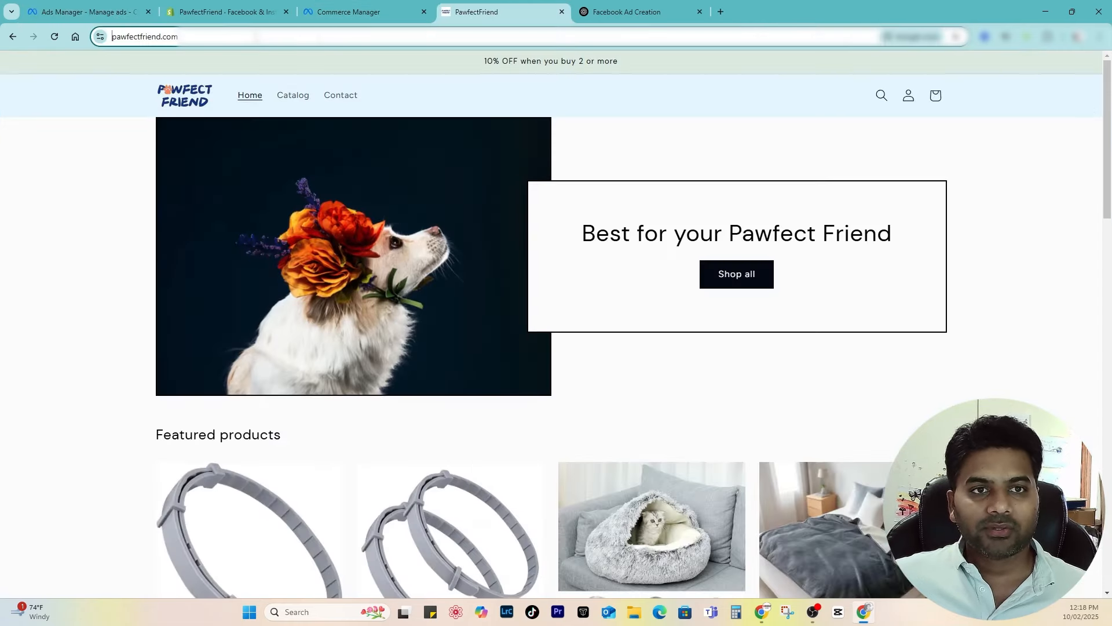
left_click(87, 12)
type("https://pawfectfriend.com/")
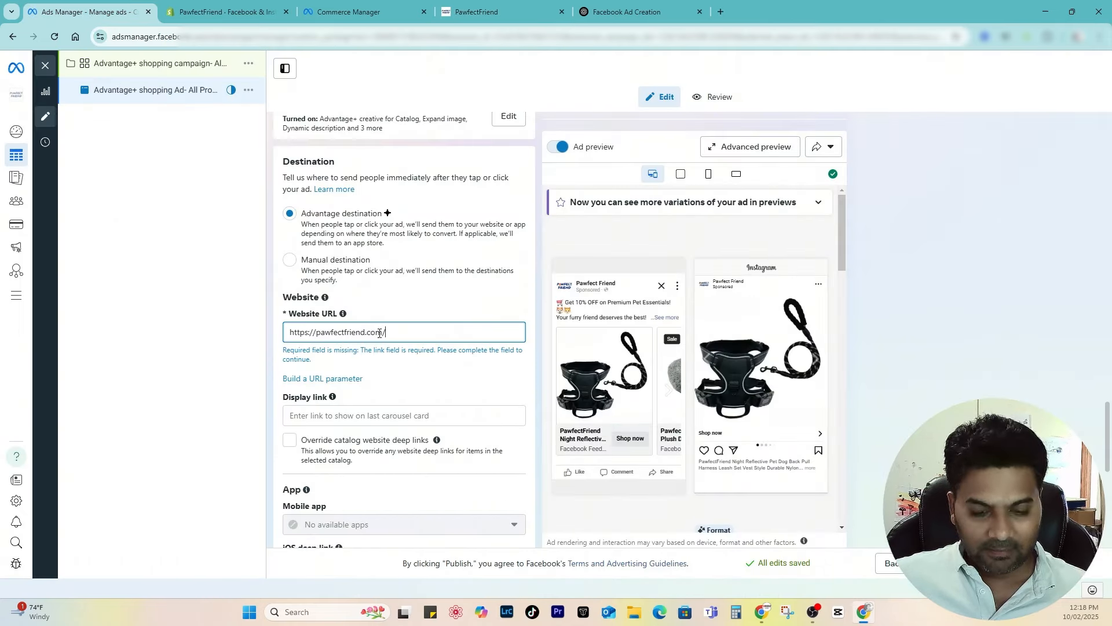
scroll(350, 462, "down", 2)
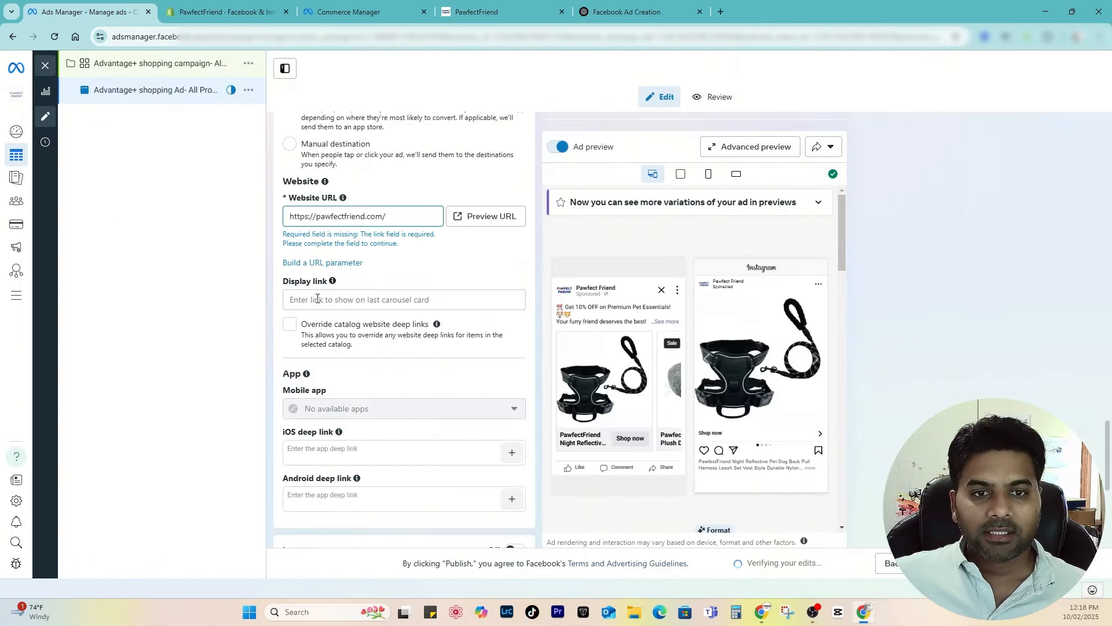
left_click(318, 298)
type("https://pawfectfriend.com/")
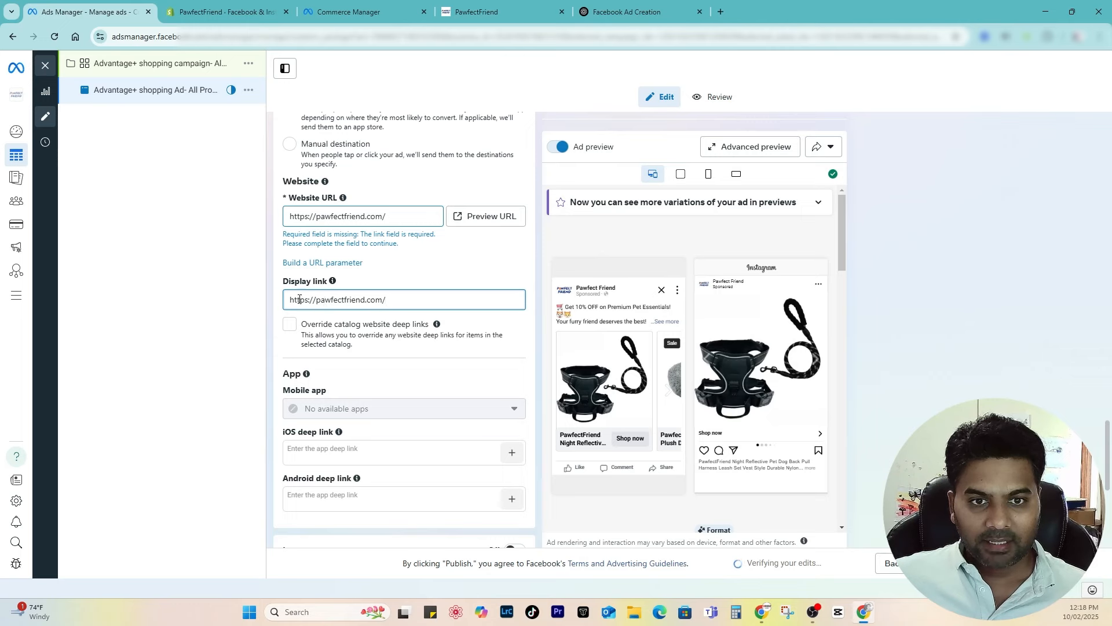
left_click_drag(316, 299, 234, 303)
key("BackSpace")
left_click(462, 336)
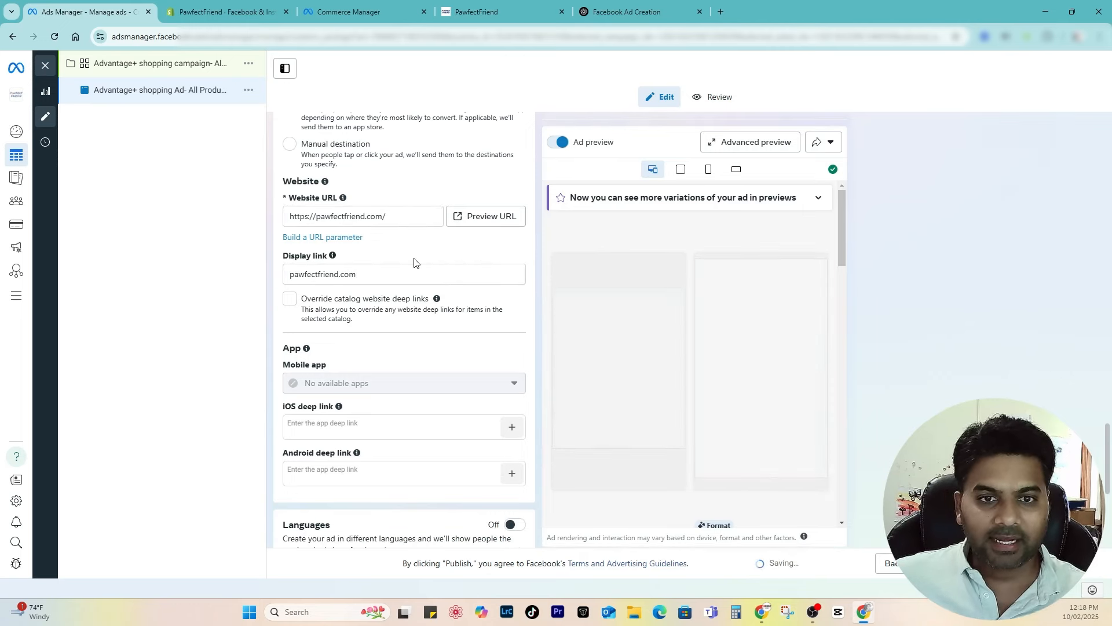
scroll(433, 335, "down", 5)
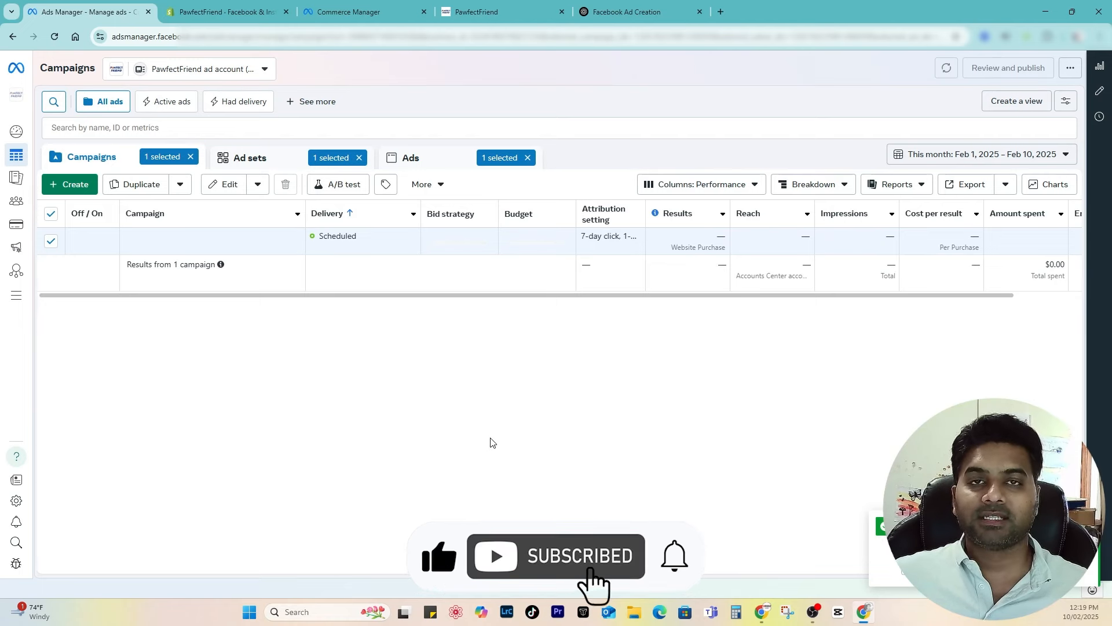
Step: Create a new manual Sales campaign with Auction buying as a draft
left_click(73, 186)
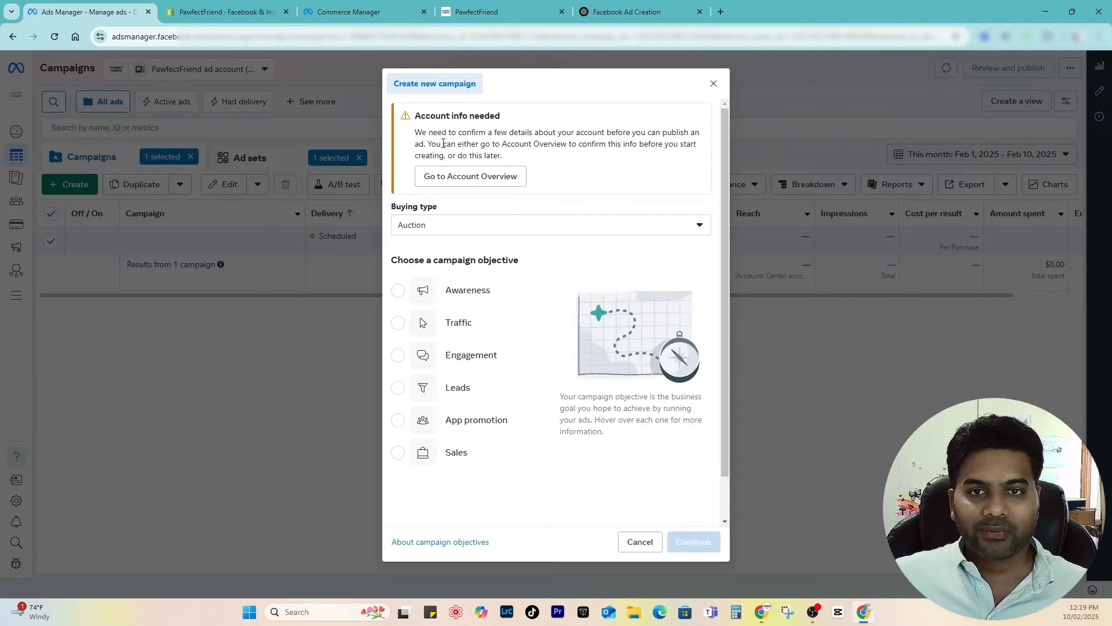
left_click(460, 231)
left_click(458, 252)
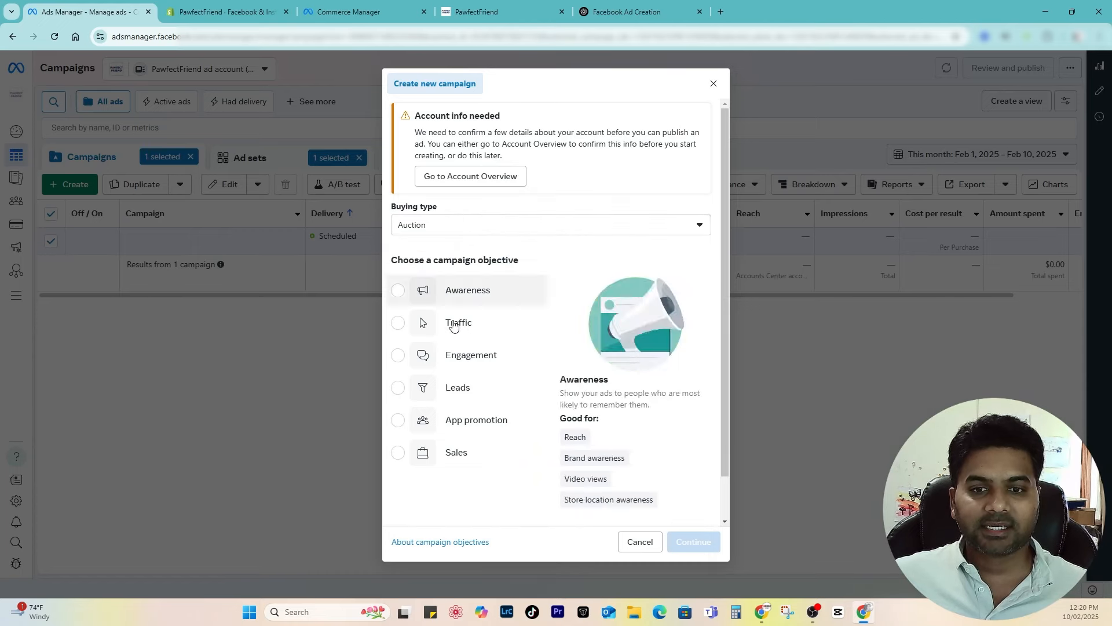
left_click(464, 458)
left_click(683, 548)
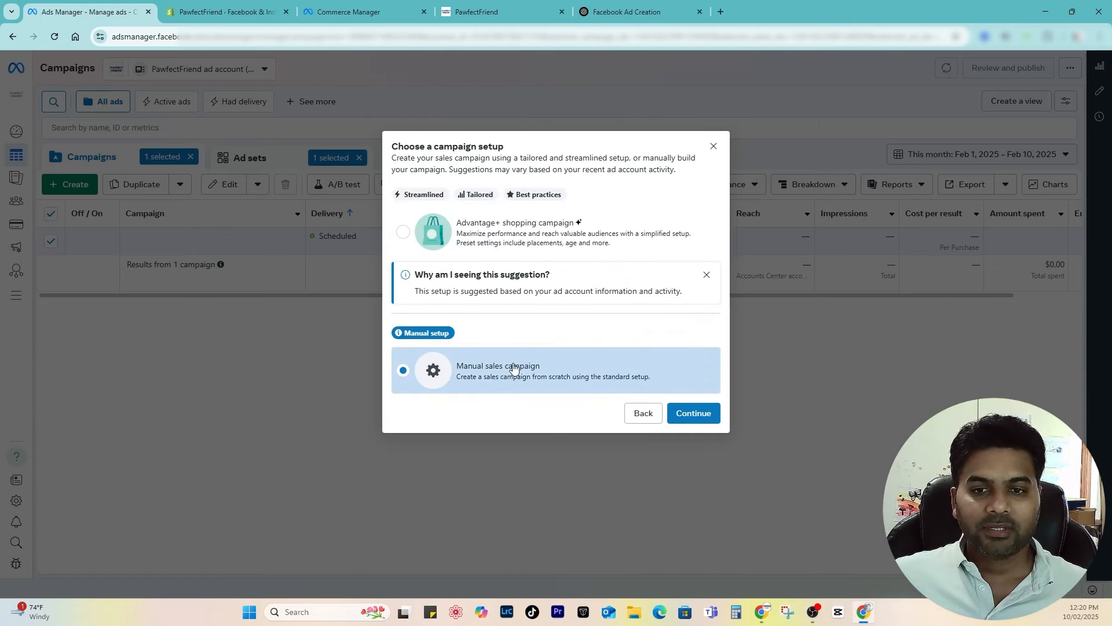
left_click(688, 416)
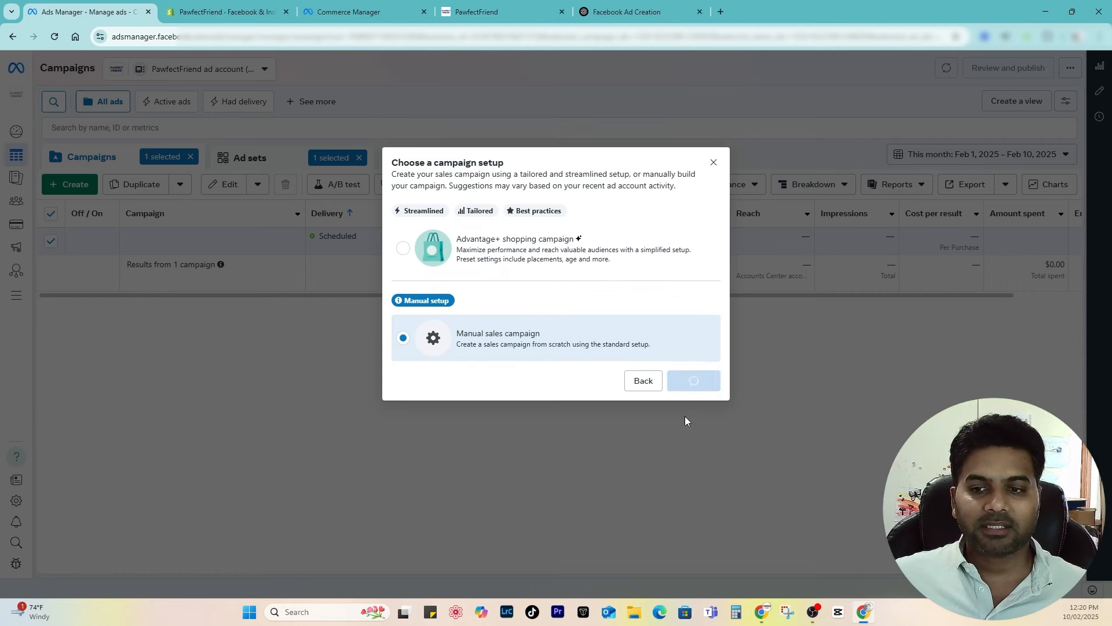
double_click(455, 149)
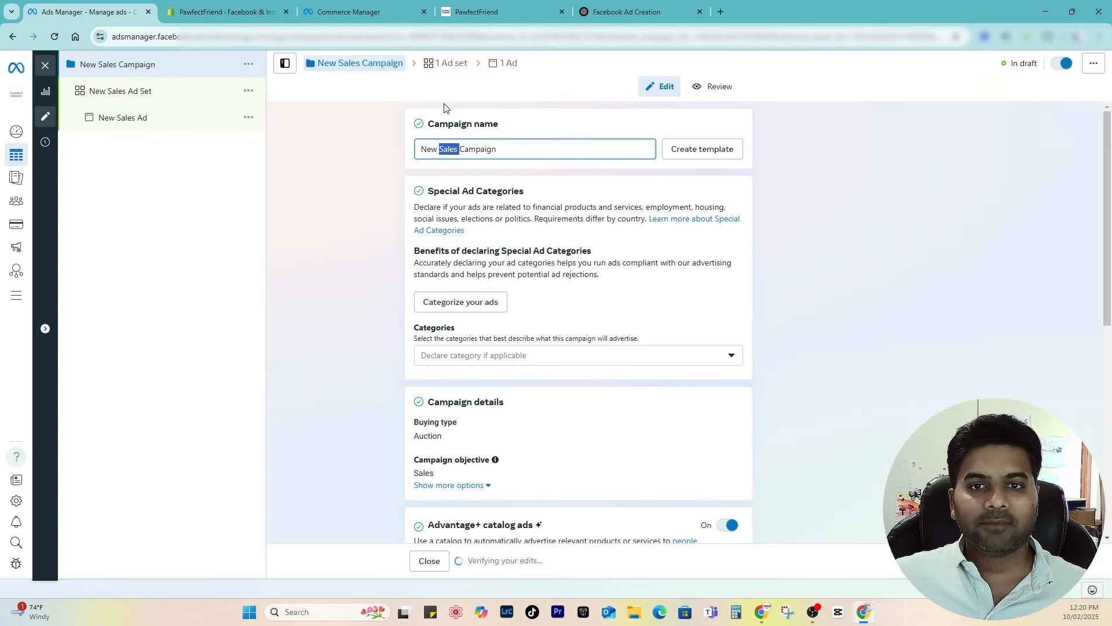
Step: Rename the campaign to 'All Products- Manual Campaign'
left_click(444, 149)
left_click_drag(459, 150, 354, 153)
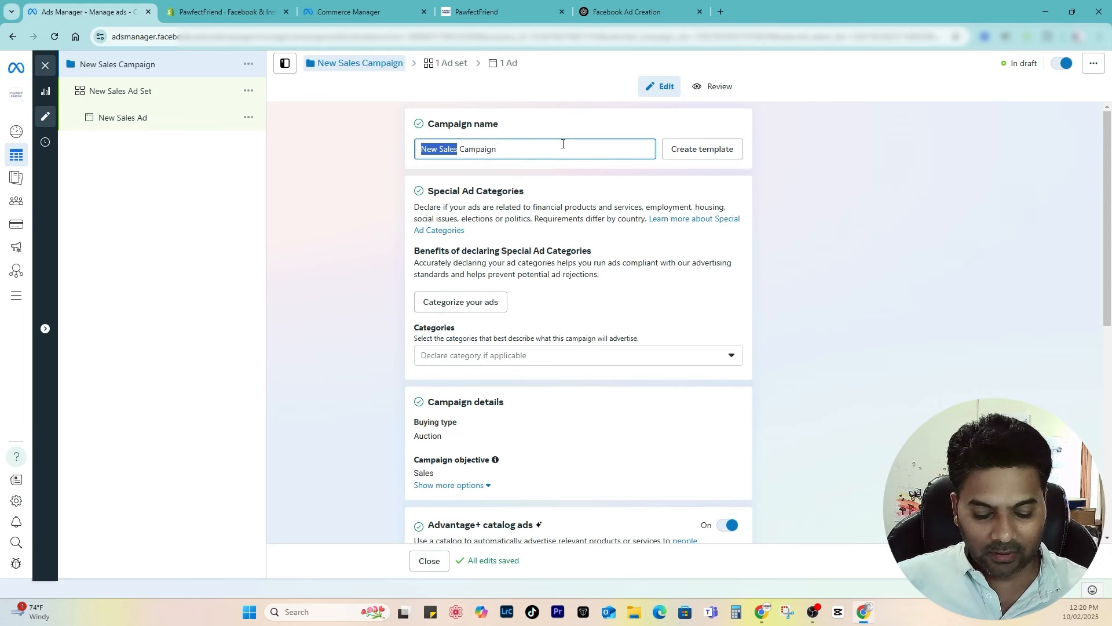
type("All Products- Manual")
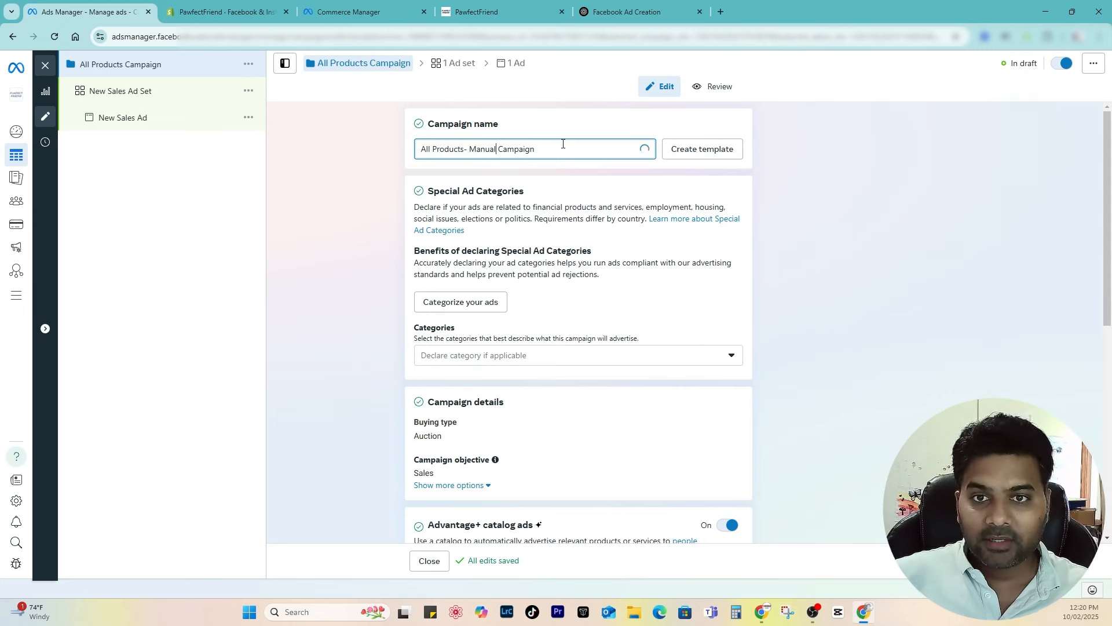
left_click_drag(526, 149, 365, 138)
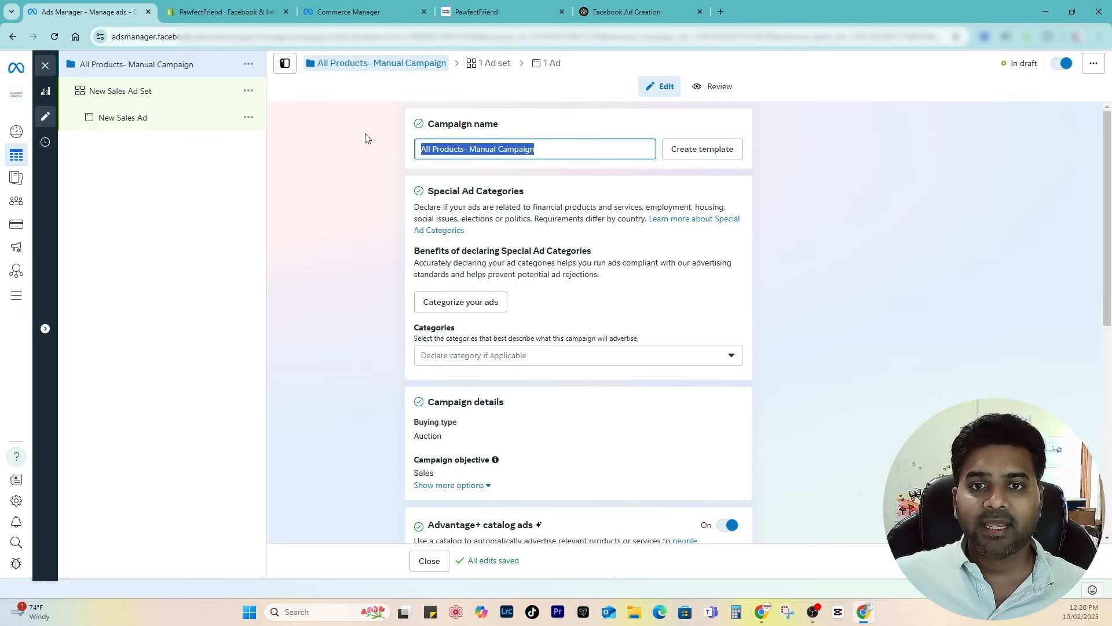
left_click(499, 150)
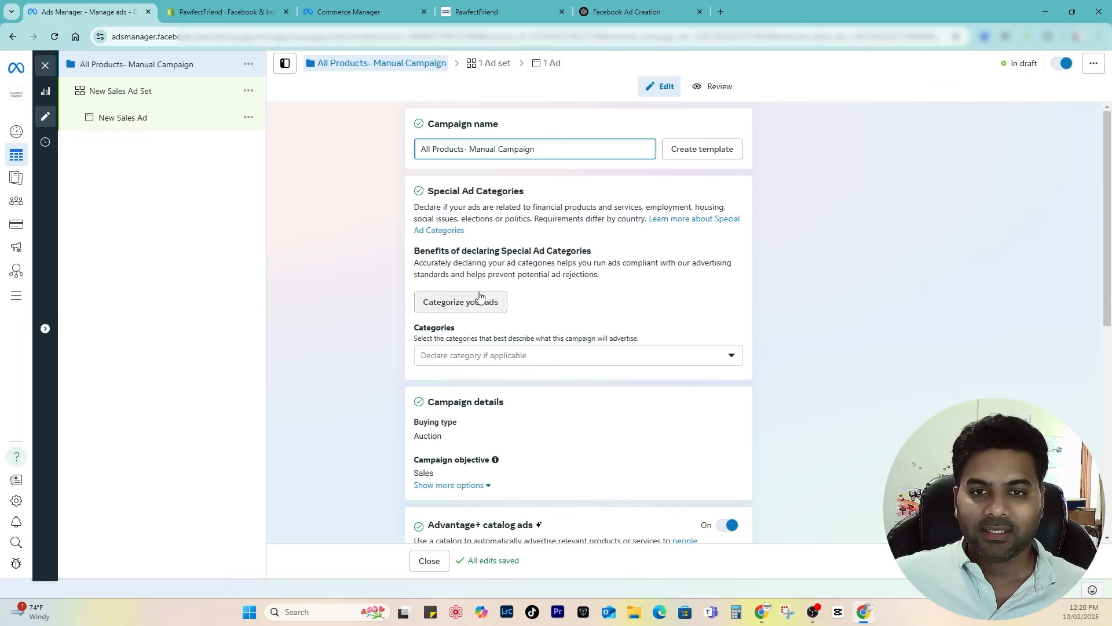
Step: Keep Shopify Product Catalog as the catalog and leave Advantage campaign budget off
scroll(488, 280, "down", 2)
scroll(475, 254, "down", 3)
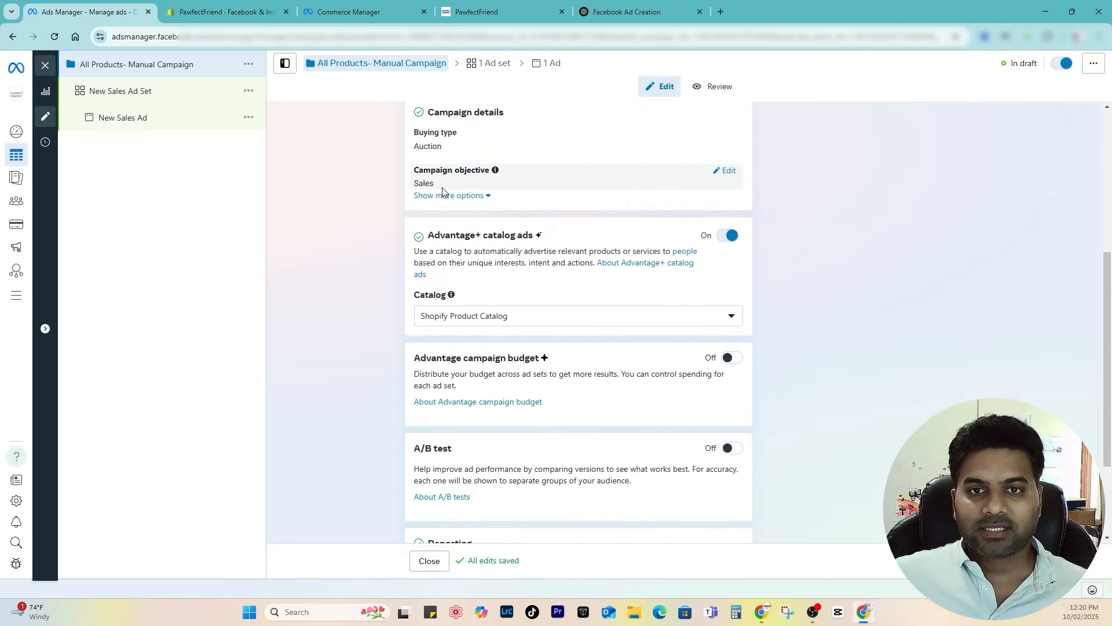
scroll(449, 200, "down", 2)
left_click(485, 201)
left_click(502, 176)
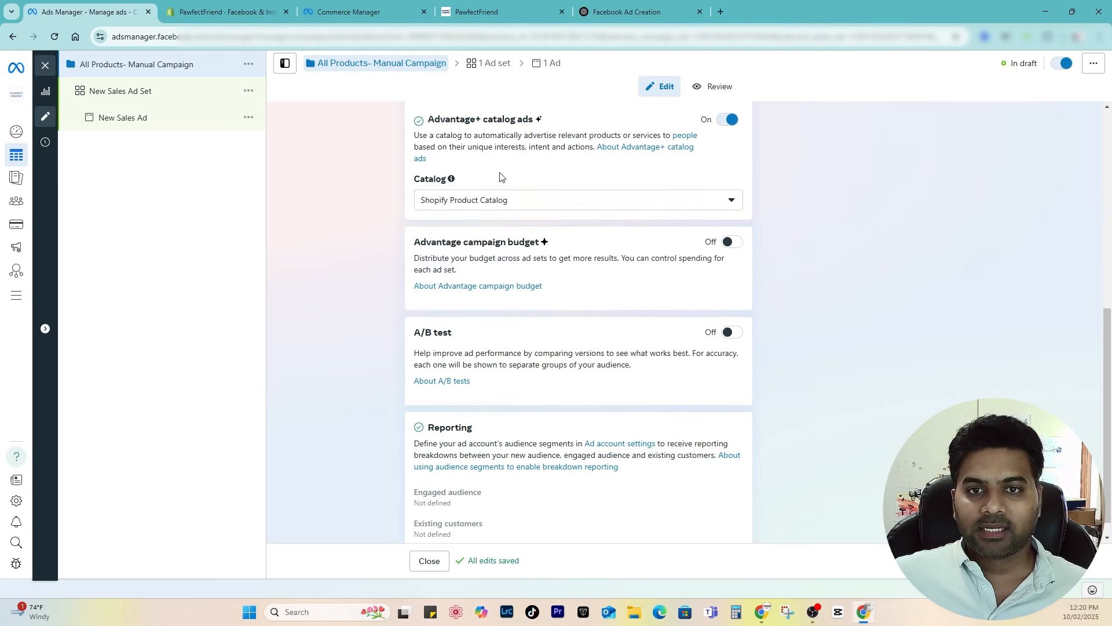
scroll(519, 248, "down", 1)
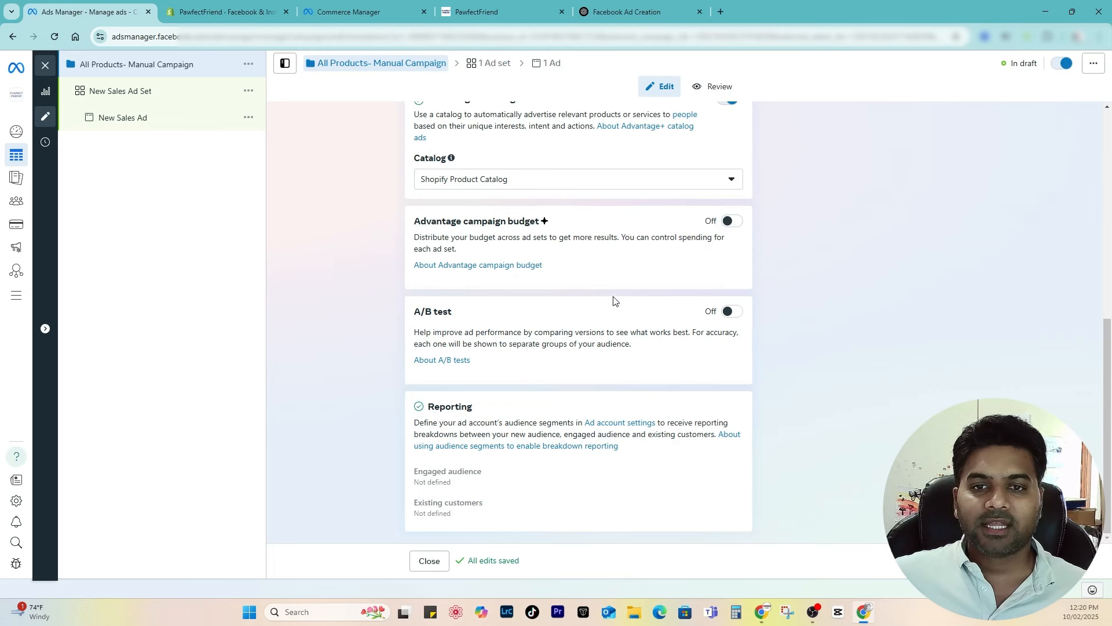
left_click(731, 223)
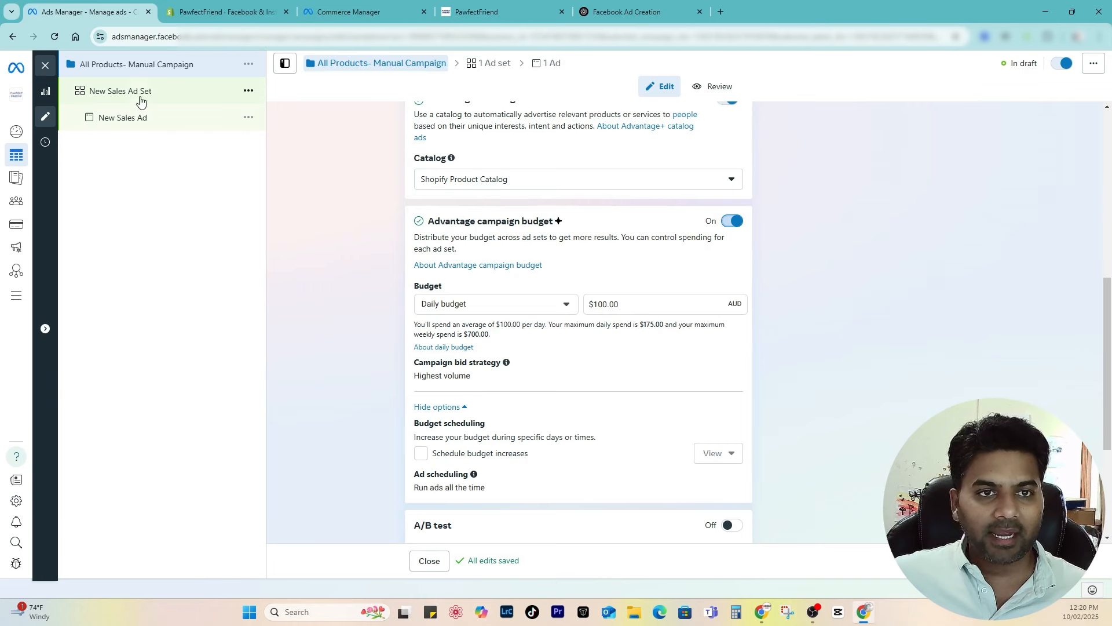
left_click_drag(627, 305, 559, 310)
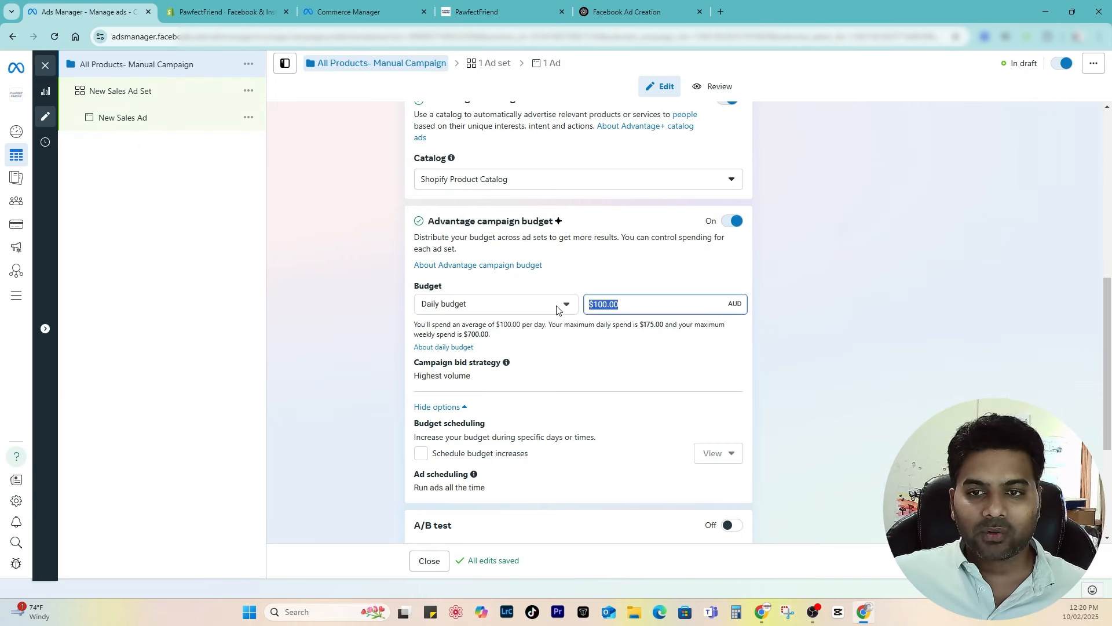
left_click(729, 221)
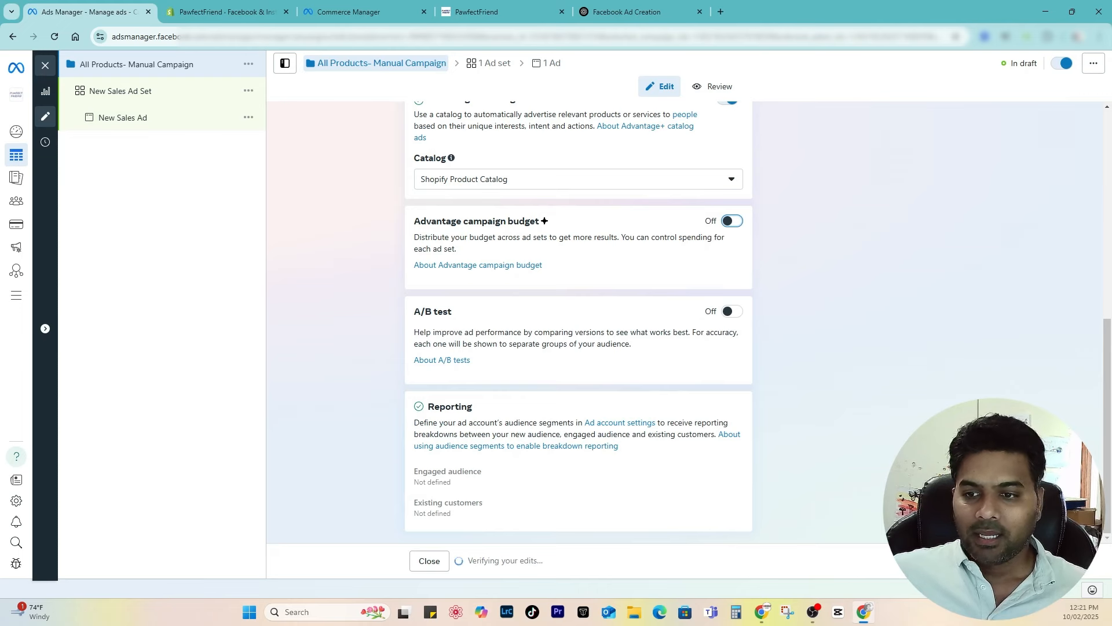
Step: Name the ad set 'All Products Ad Set' and keep Website as the conversion location
left_click(947, 561)
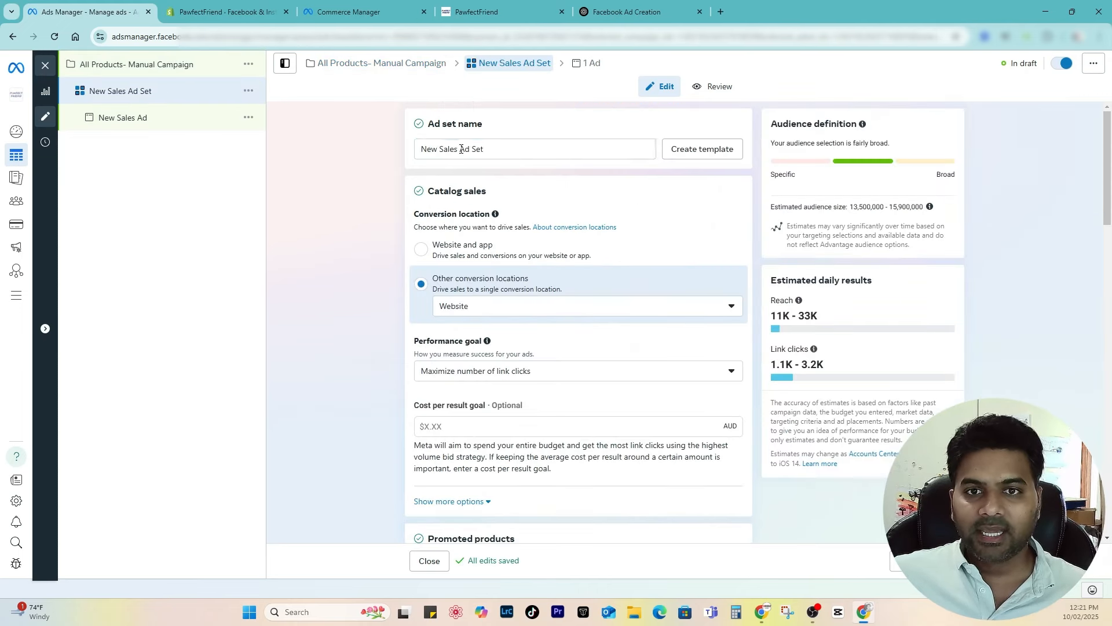
left_click_drag(461, 149, 319, 141)
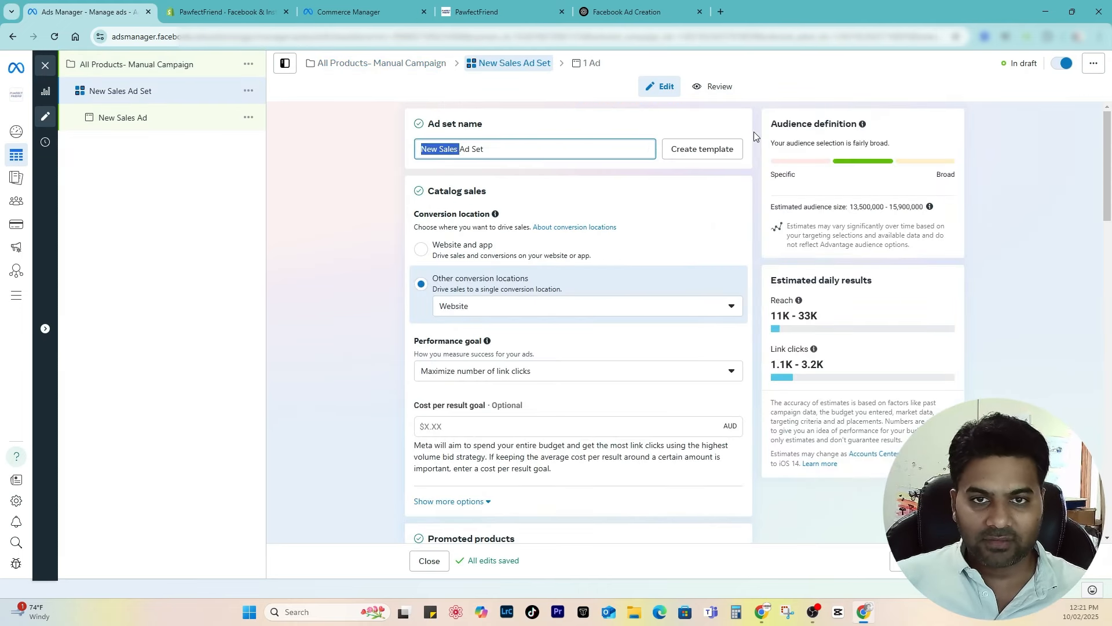
type("All Products")
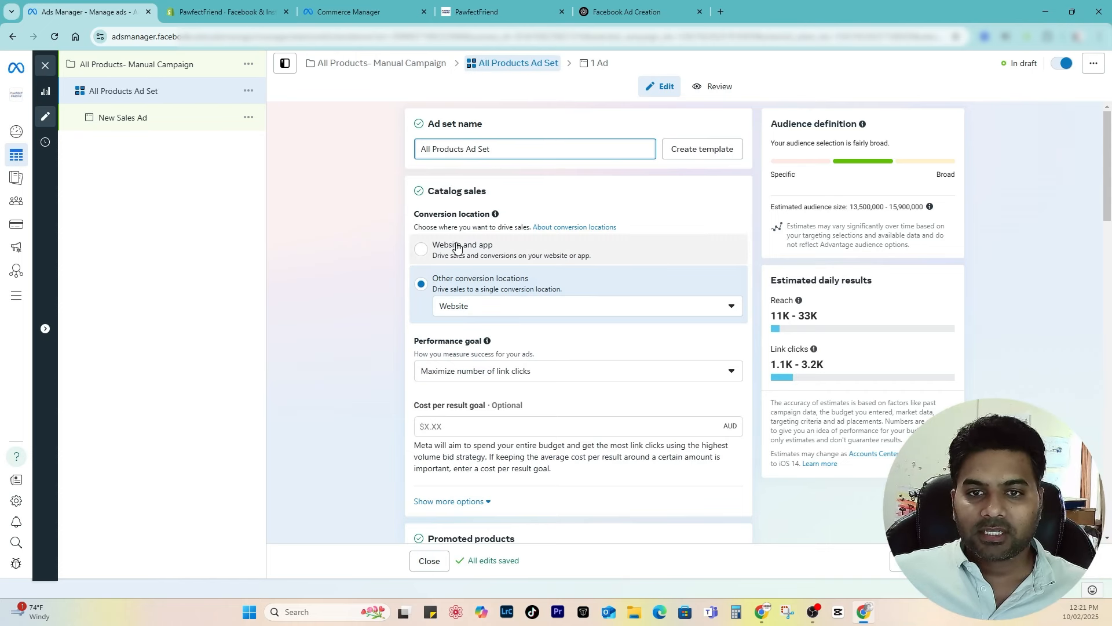
left_click(492, 300)
left_click(492, 301)
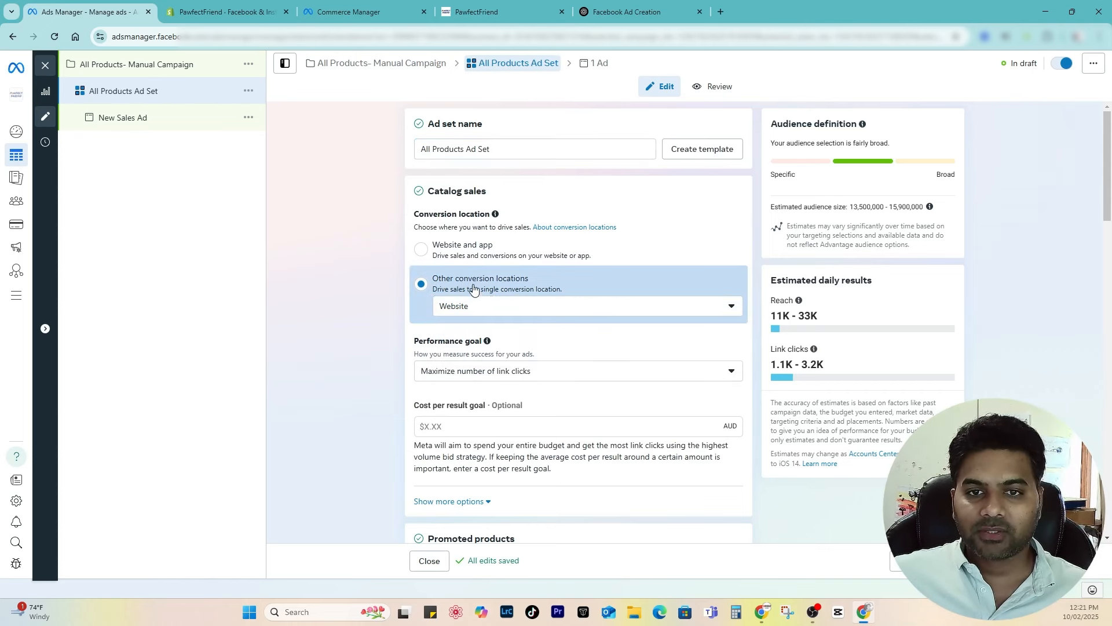
scroll(463, 197, "down", 3)
Step: Set the performance goal to Maximize number of conversions and keep the All Products product set
left_click(489, 198)
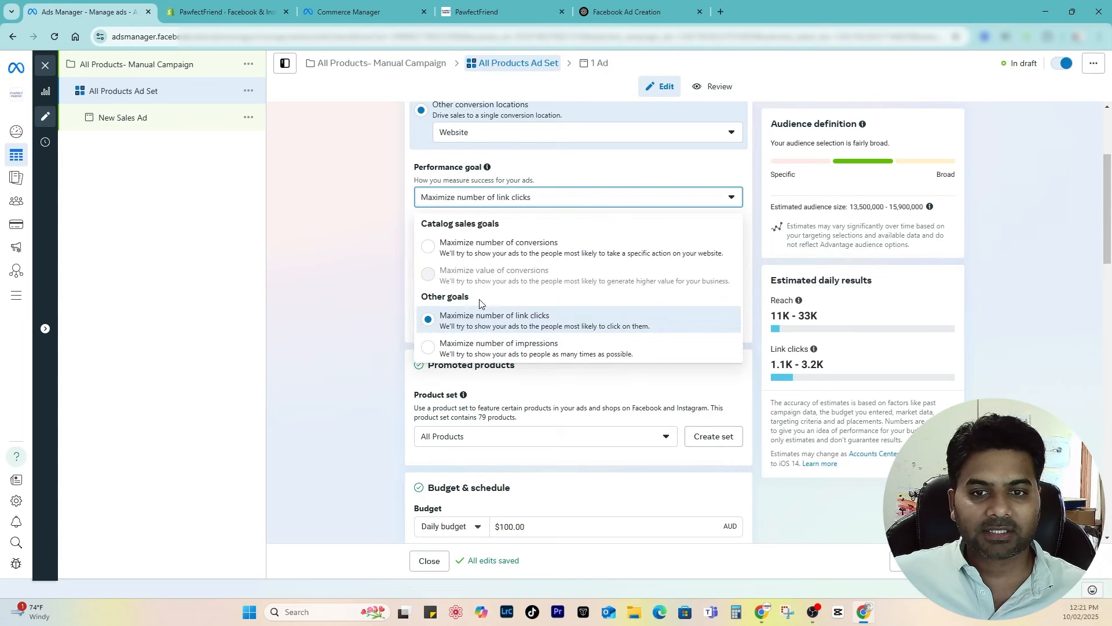
left_click(454, 249)
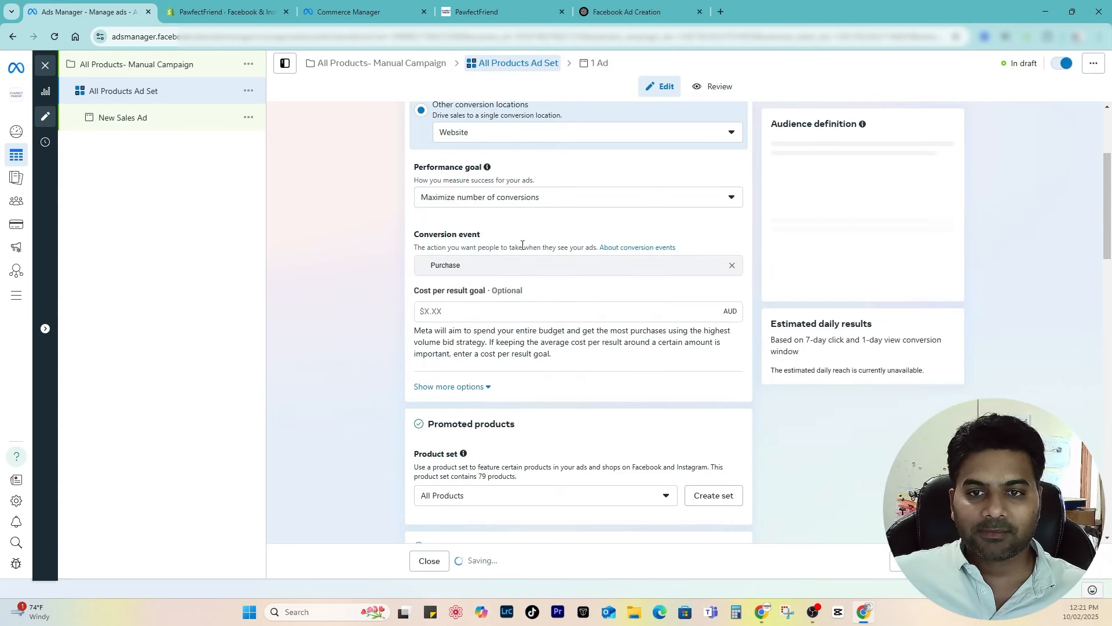
scroll(548, 212, "down", 3)
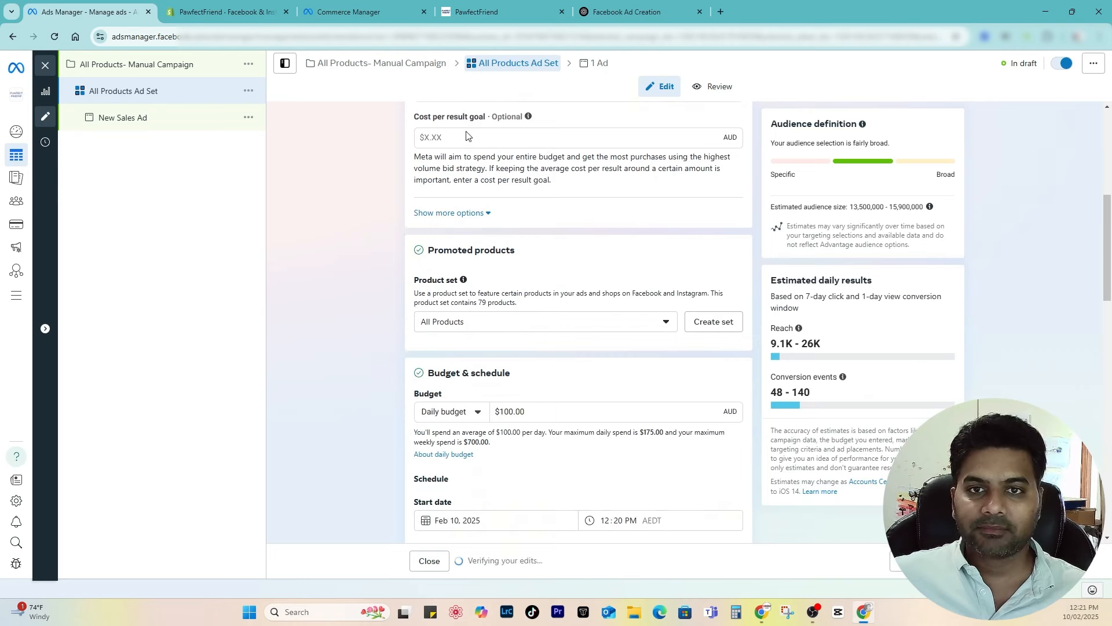
scroll(511, 318, "down", 1)
left_click(475, 265)
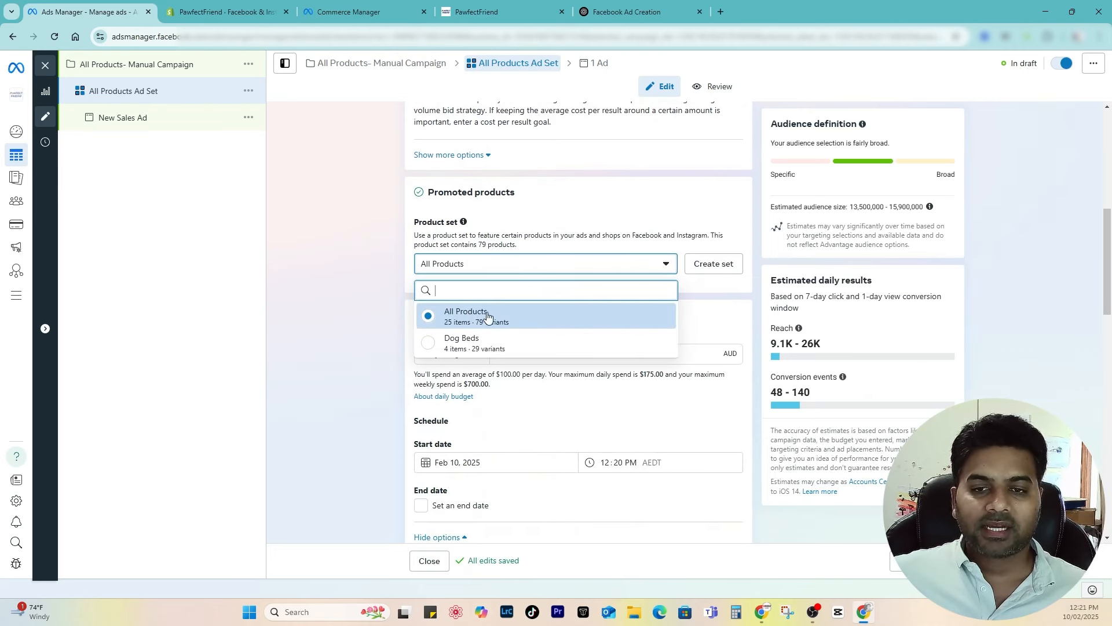
left_click(481, 314)
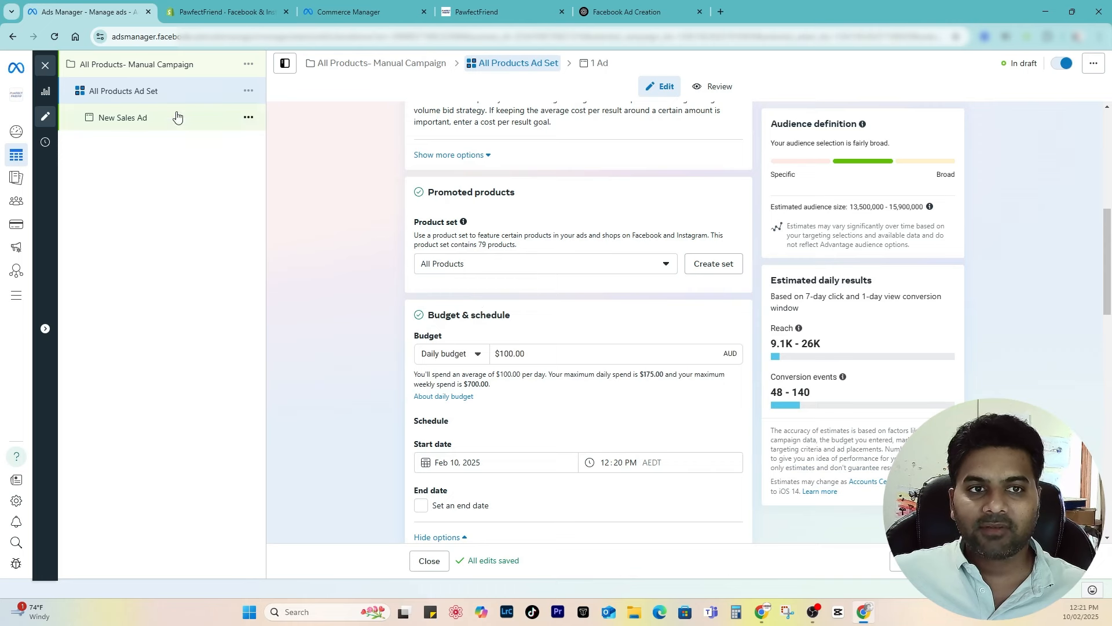
left_click(464, 264)
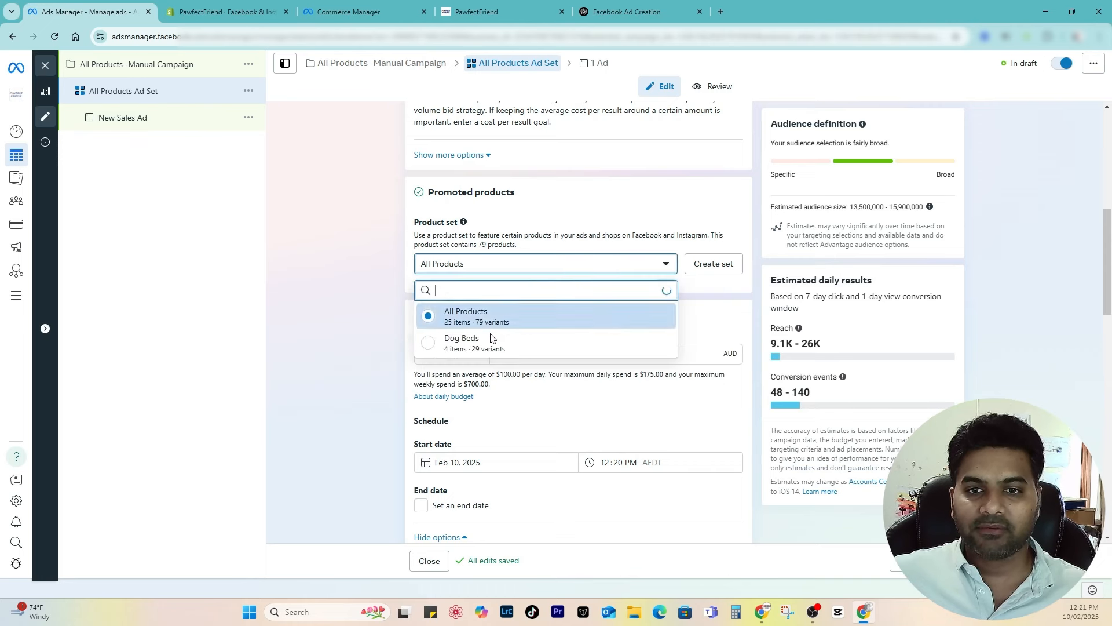
left_click(452, 316)
Step: Lower the ad set's daily budget from $100.00 to $10.00
scroll(522, 273, "down", 2)
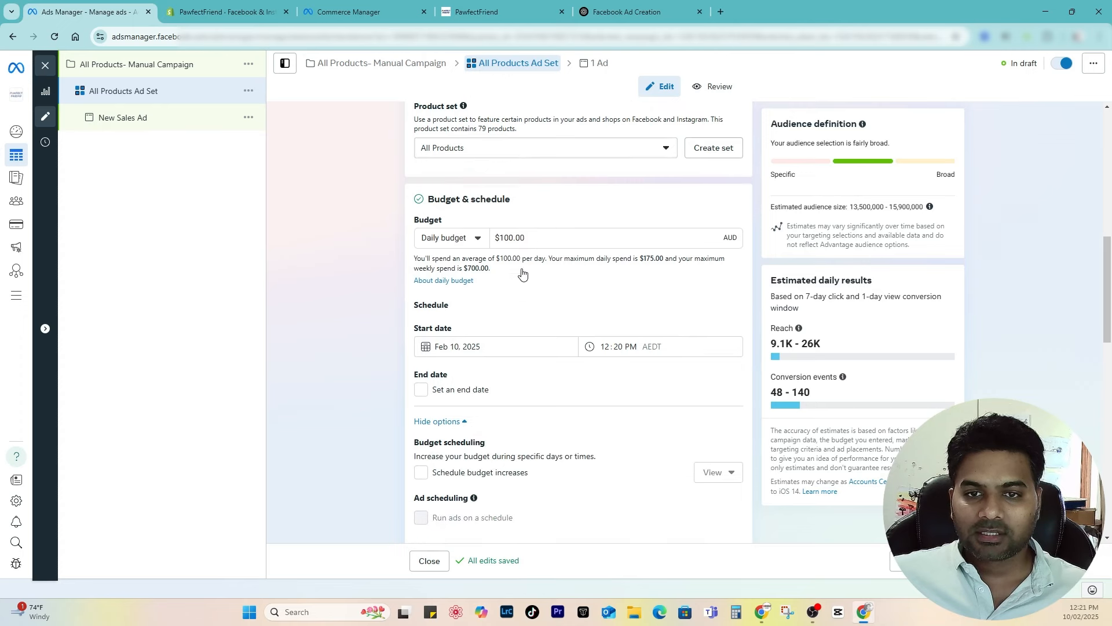
triple_click(522, 242)
type("10")
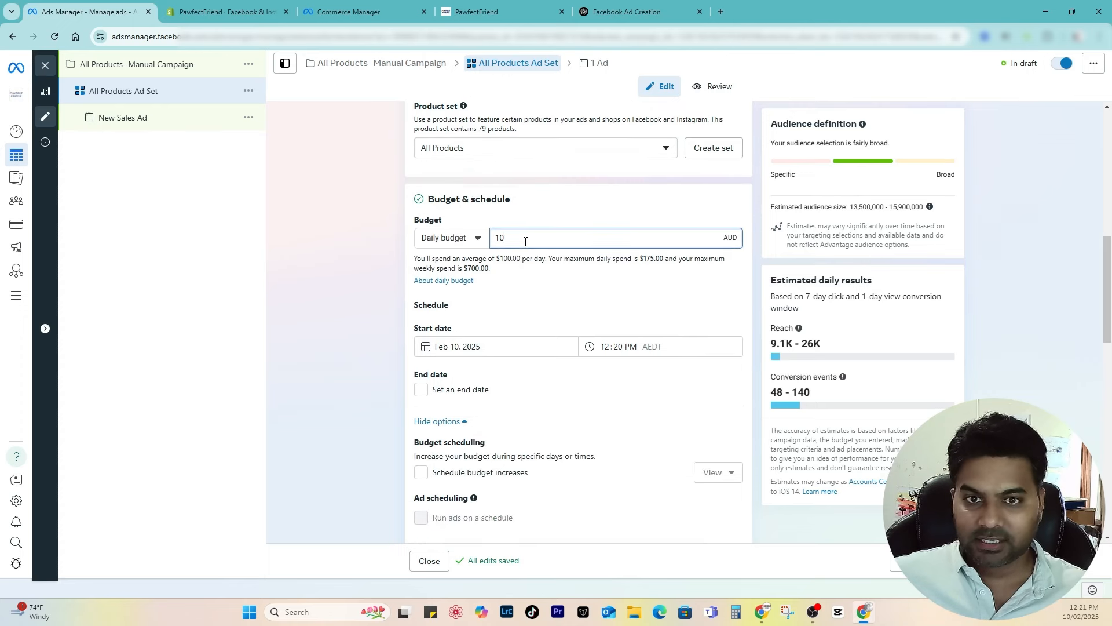
left_click(550, 226)
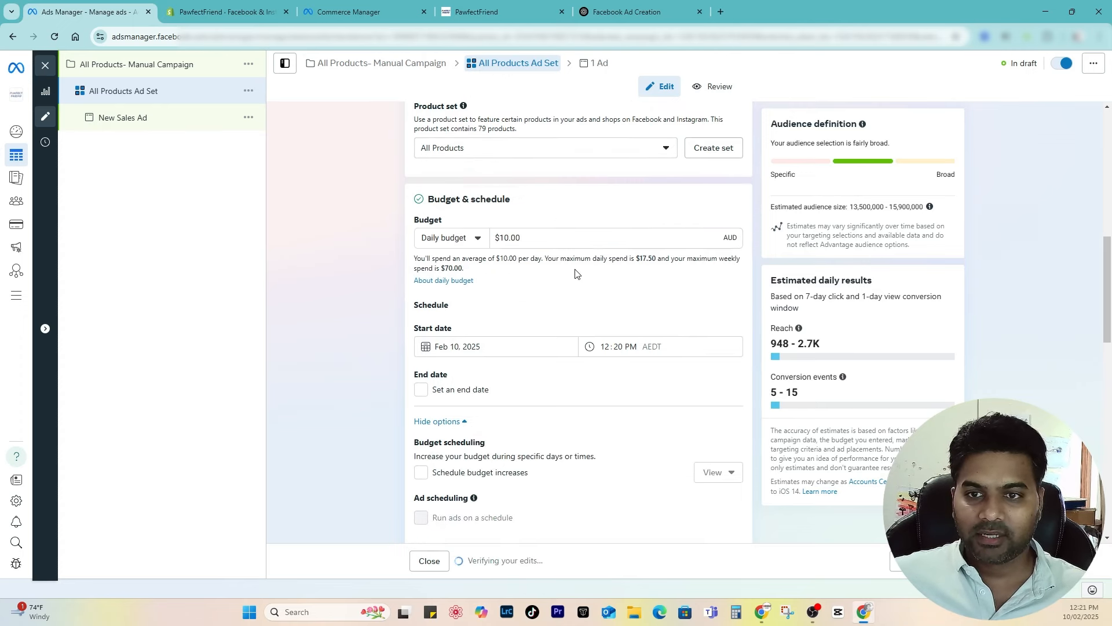
scroll(521, 289, "down", 8)
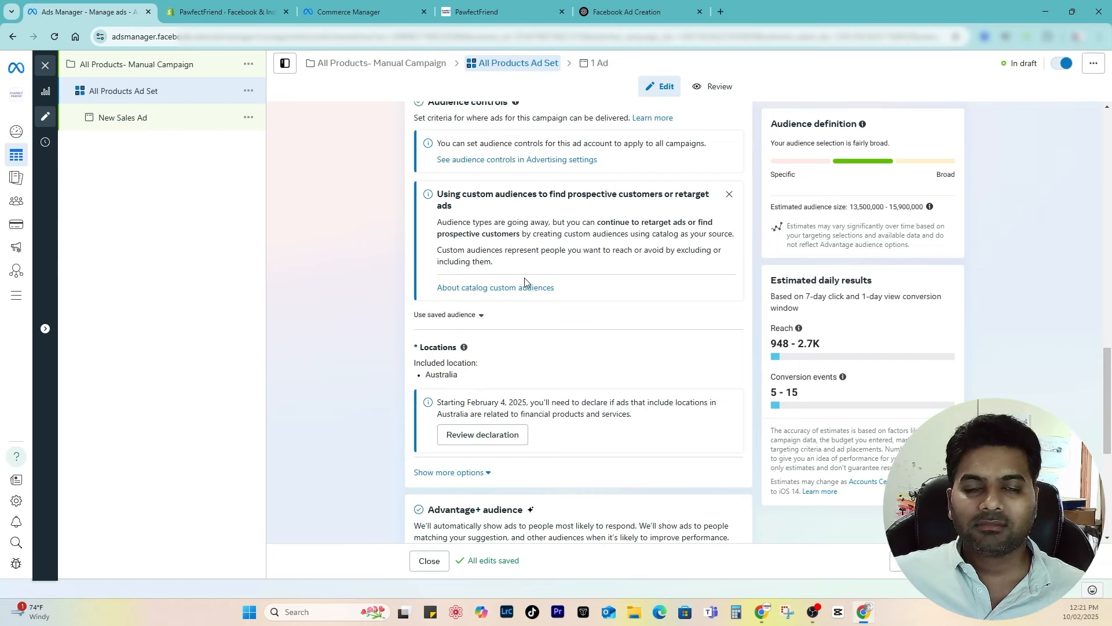
Step: Raise the audience's minimum age from 18 to 22 in the audience controls
scroll(525, 282, "up", 7)
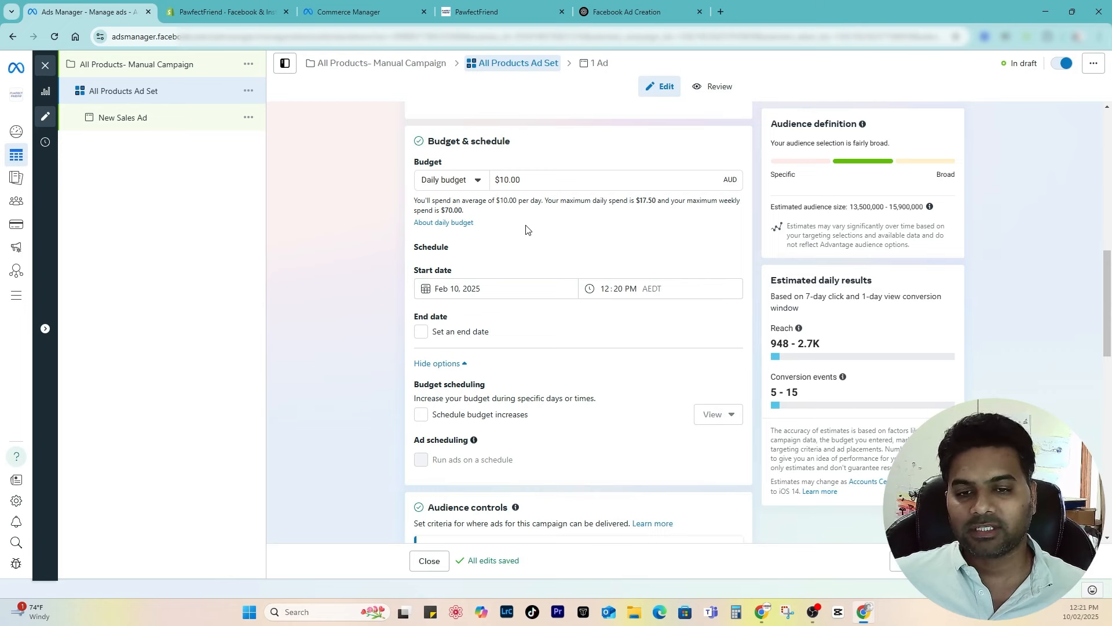
scroll(470, 260, "down", 10)
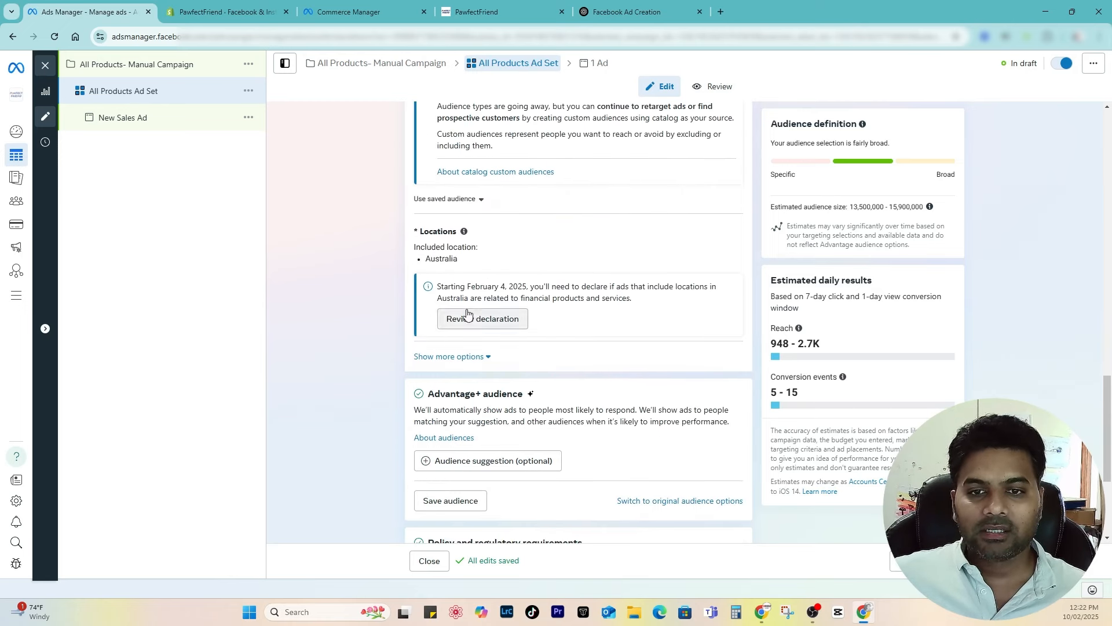
scroll(467, 312, "down", 3)
left_click(457, 183)
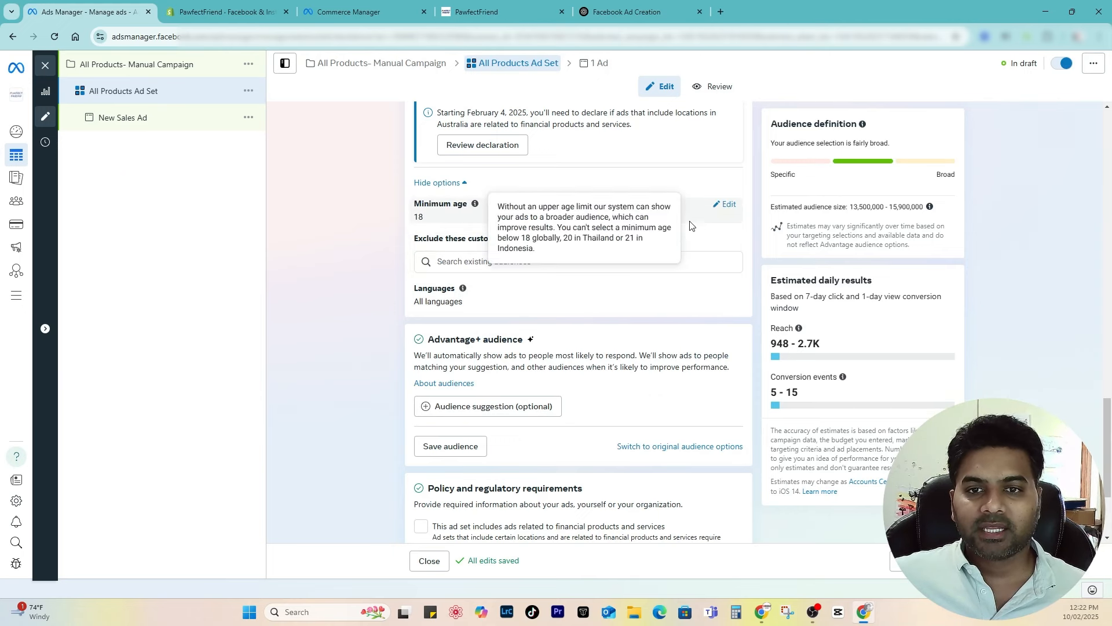
left_click(728, 207)
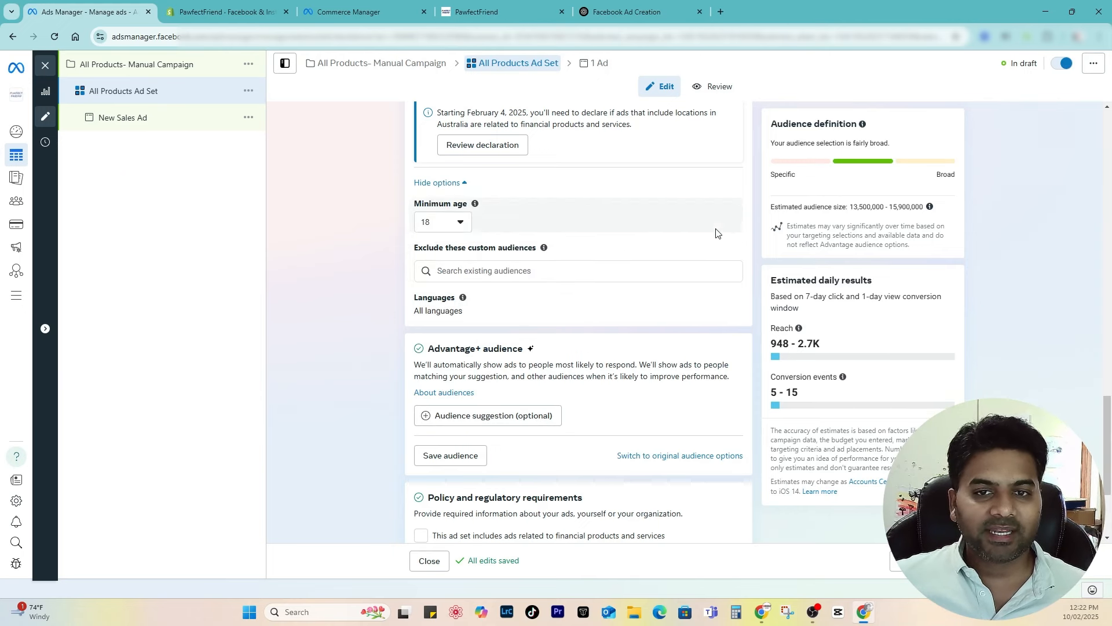
left_click(445, 230)
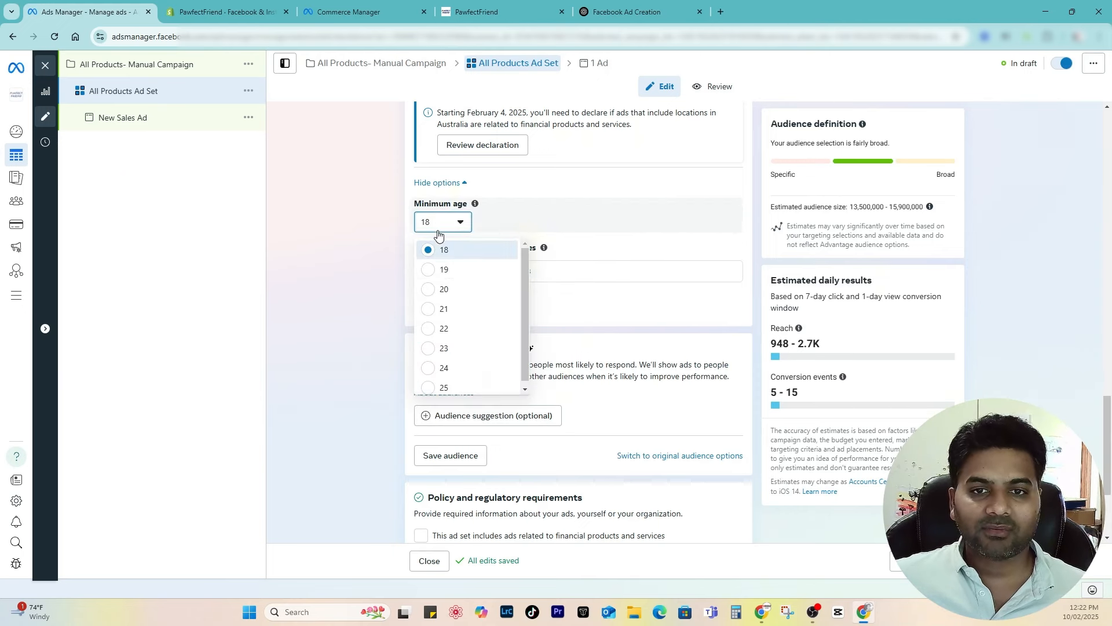
left_click(469, 329)
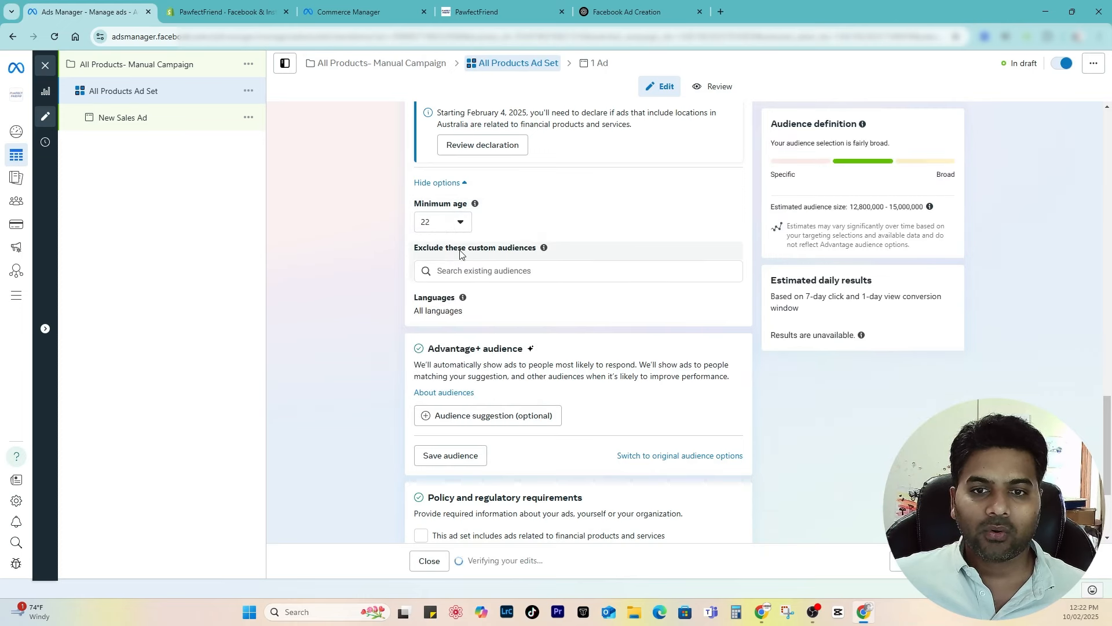
scroll(458, 237, "down", 3)
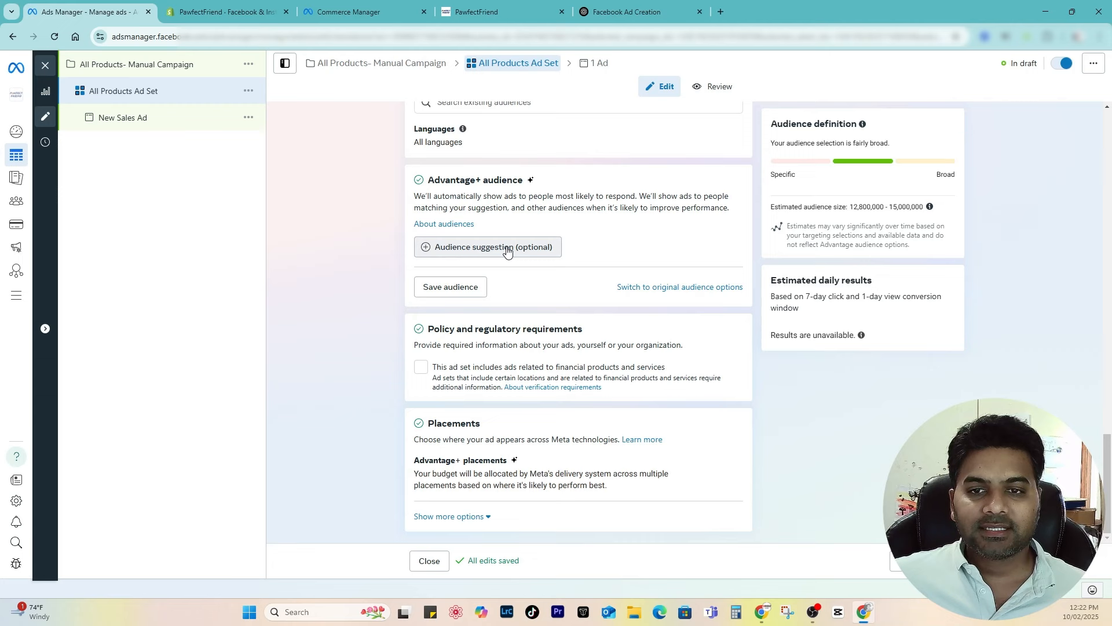
Step: Add Dogs (animals) as a detailed targeting interest in the Advantage+ audience suggestion
left_click(470, 249)
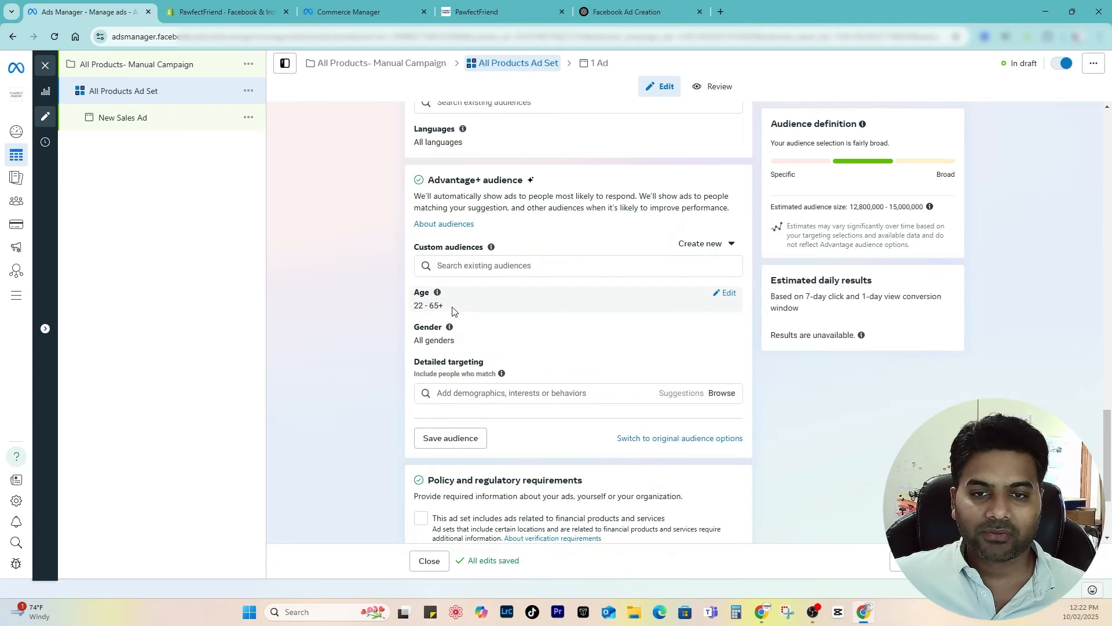
mouse_move(450, 326)
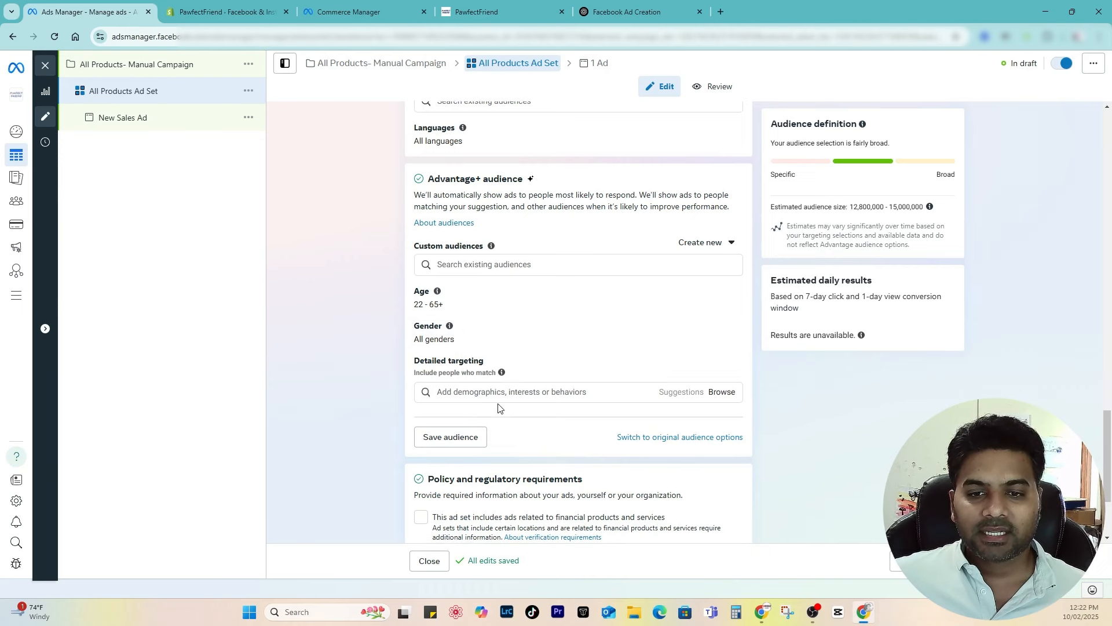
scroll(496, 405, "down", 1)
left_click(501, 336)
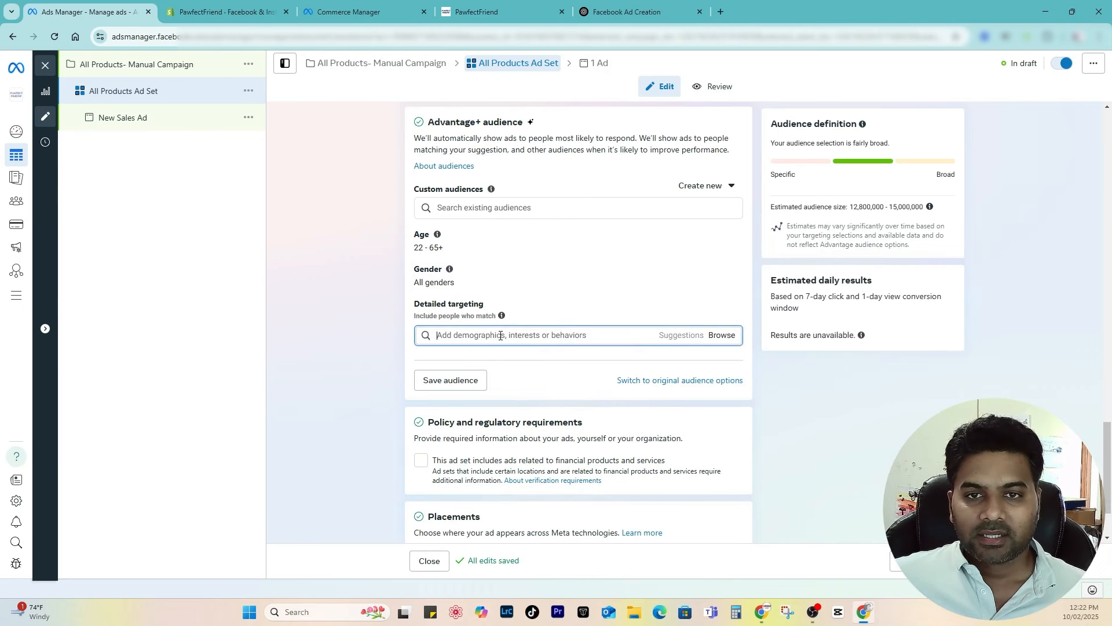
type("do")
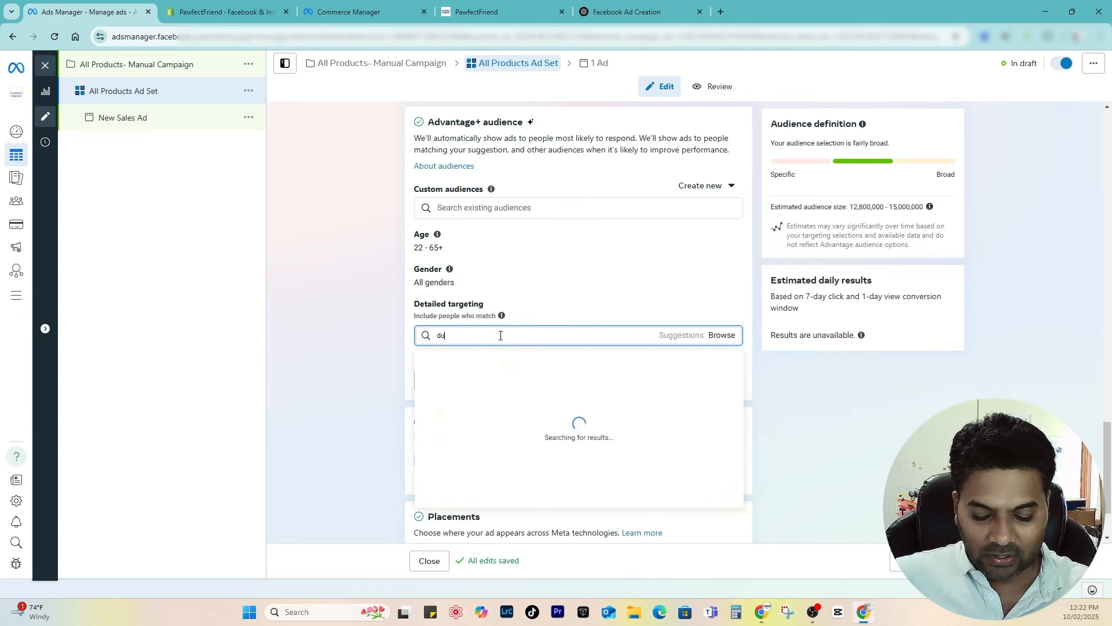
type("g")
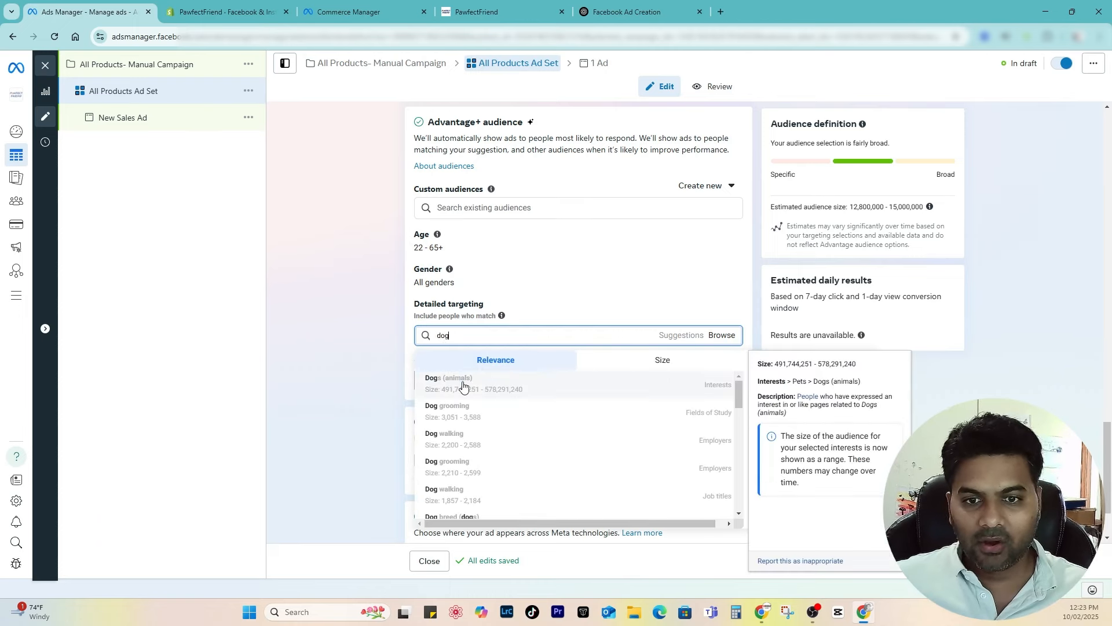
left_click(454, 390)
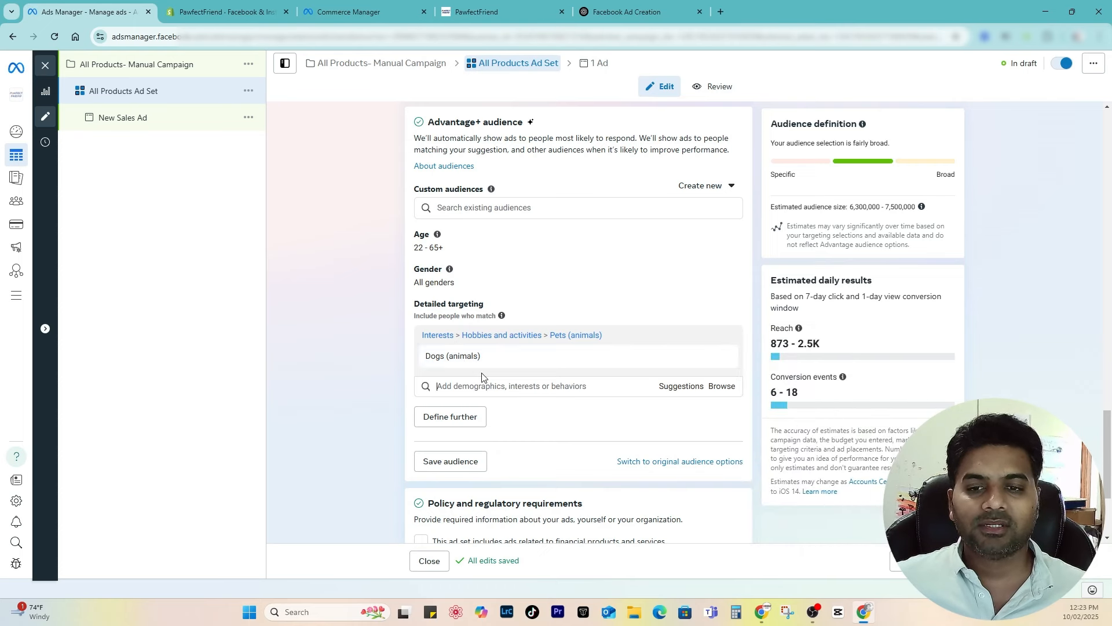
Step: Review the estimated daily results: 873–2.5K reach and 6–18 conversion events
mouse_move(470, 360)
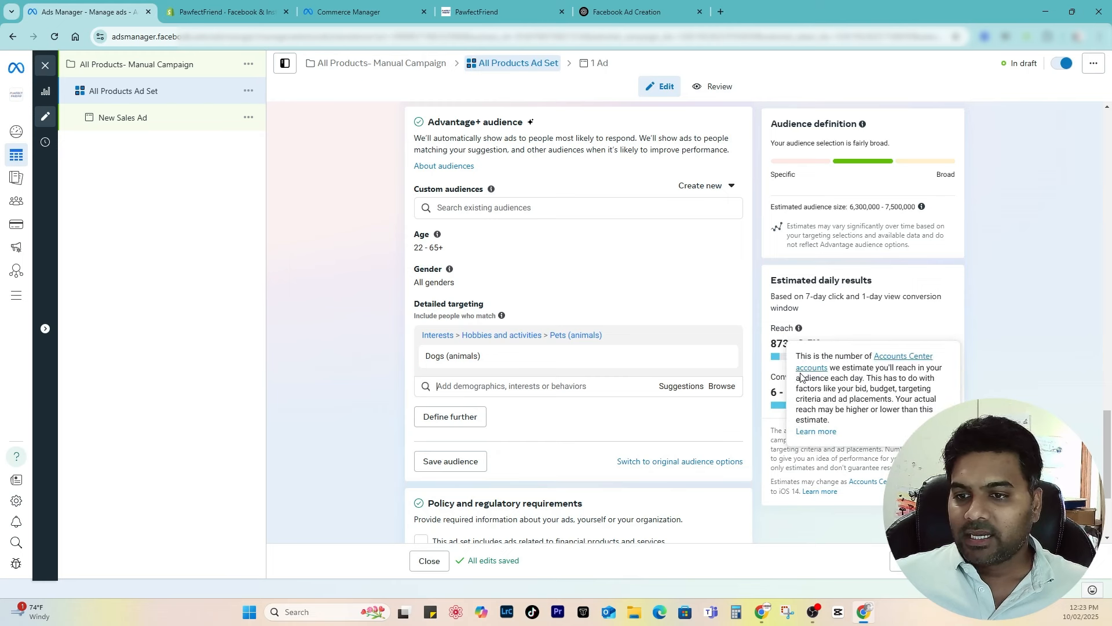
left_click_drag(776, 282, 897, 285)
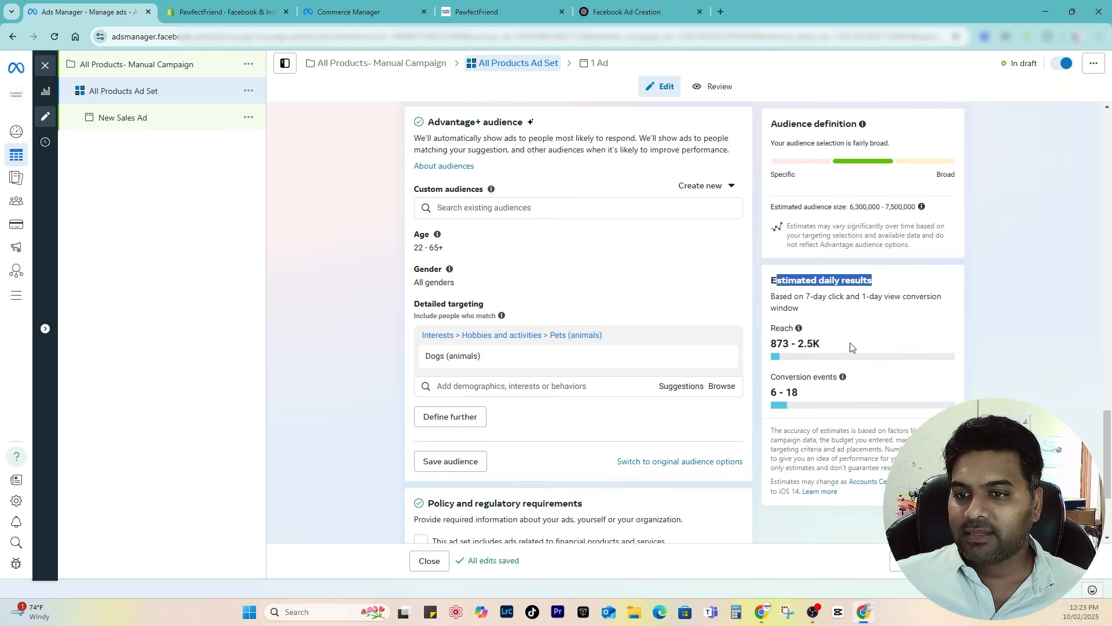
left_click_drag(773, 345, 838, 348)
left_click(810, 349)
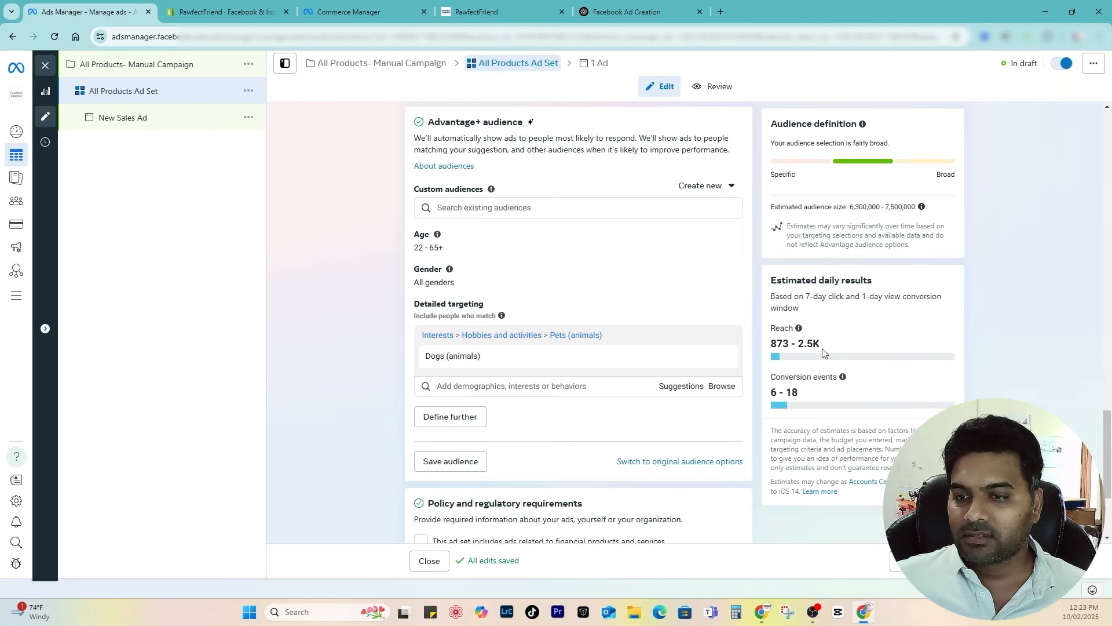
left_click_drag(823, 377, 809, 397)
left_click(798, 389)
left_click(810, 397)
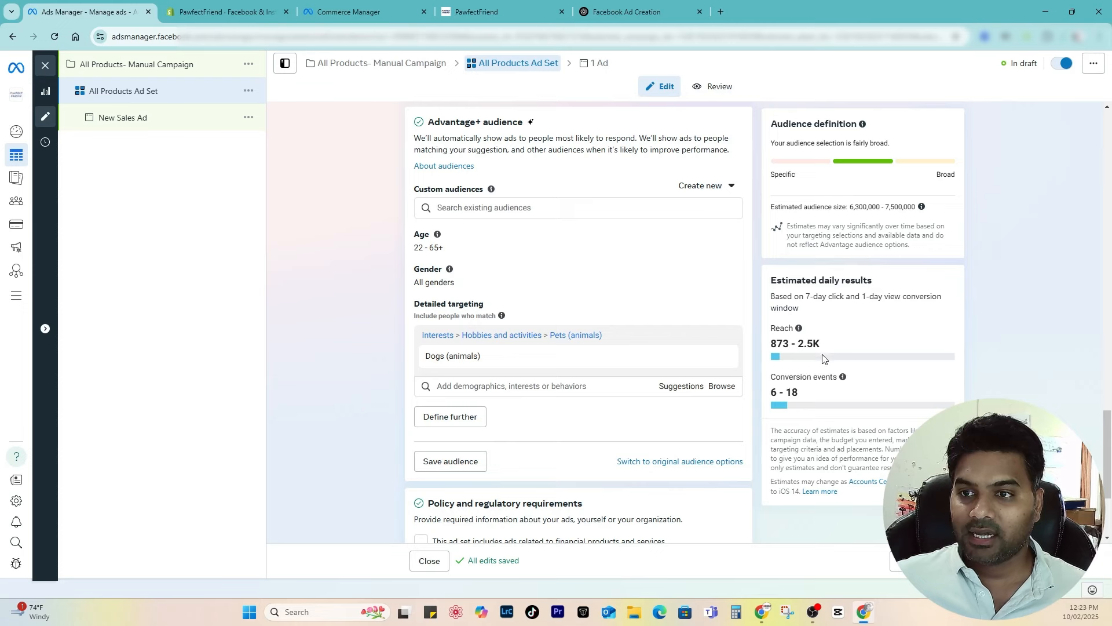
scroll(823, 358, "up", 4)
scroll(828, 398, "down", 4)
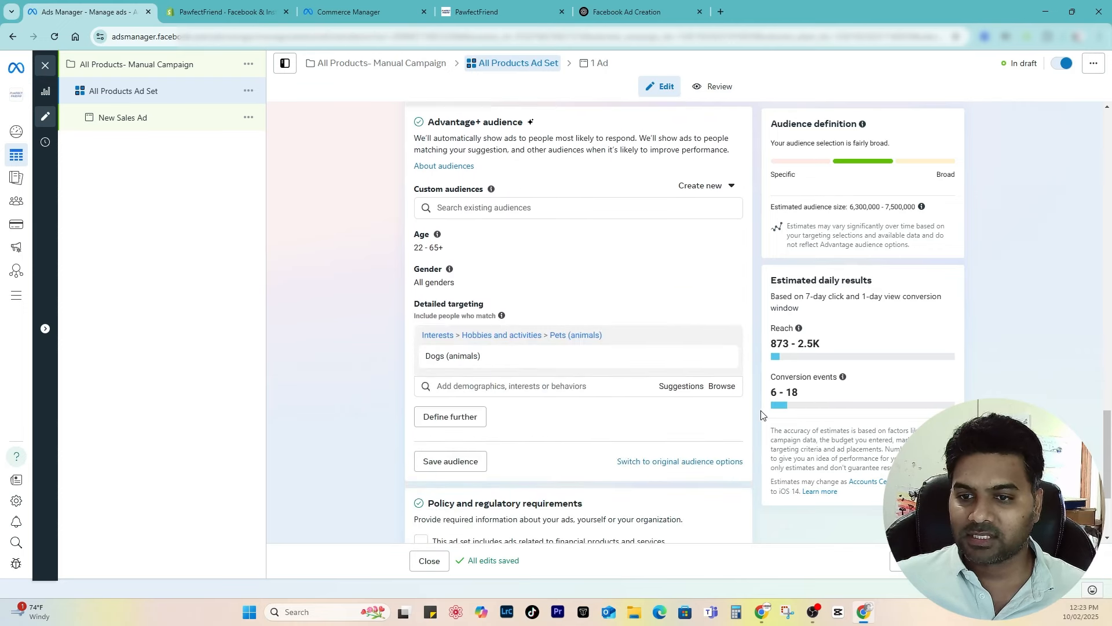
scroll(549, 390, "down", 3)
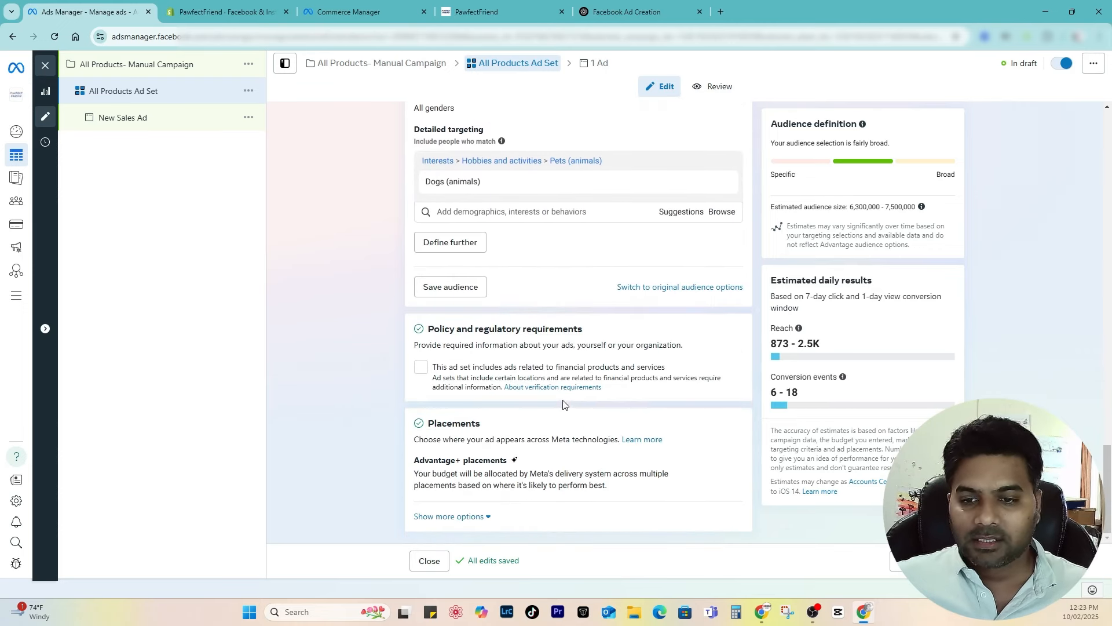
scroll(564, 404, "up", 7)
scroll(723, 409, "down", 5)
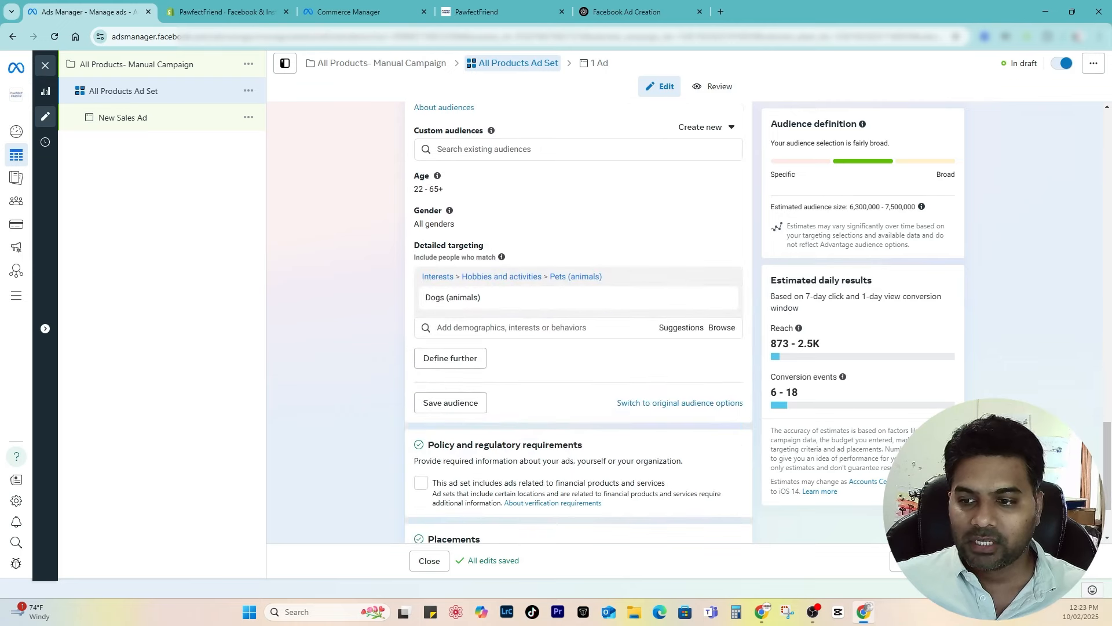
Step: Rename the ad to 'All Products Ad- Carousel Single Image'
left_click(118, 128)
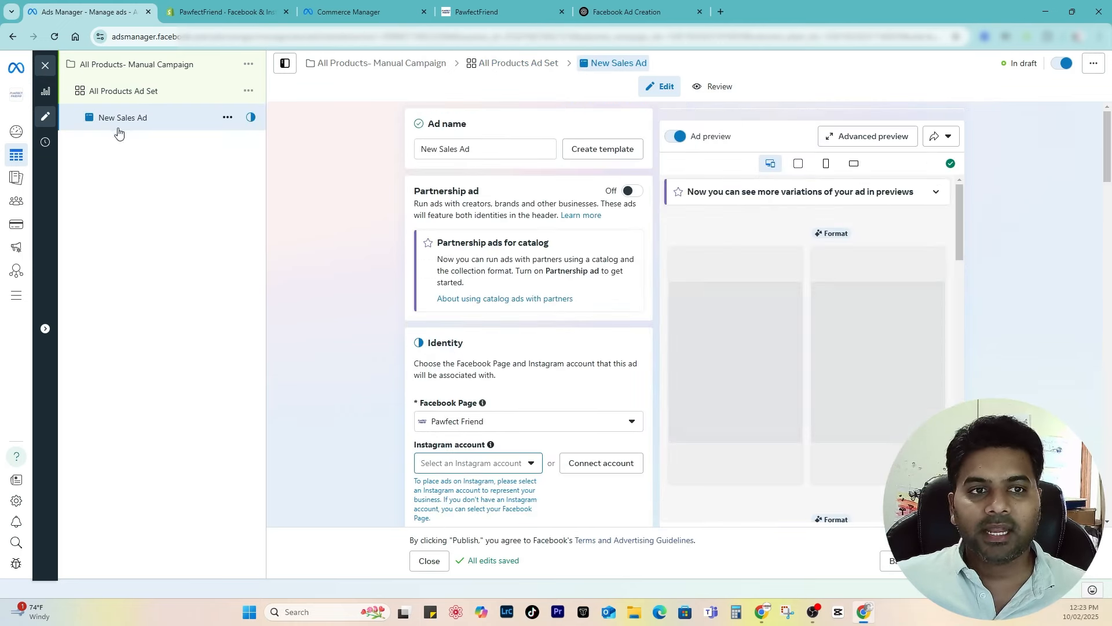
left_click(460, 149)
key("BackSpace")
key("BackSpace")
key("BackSpace")
key("BackSpace")
key("BackSpace")
key("BackSpace")
key("BackSpace")
key("BackSpace")
key("BackSpace")
type("All ")
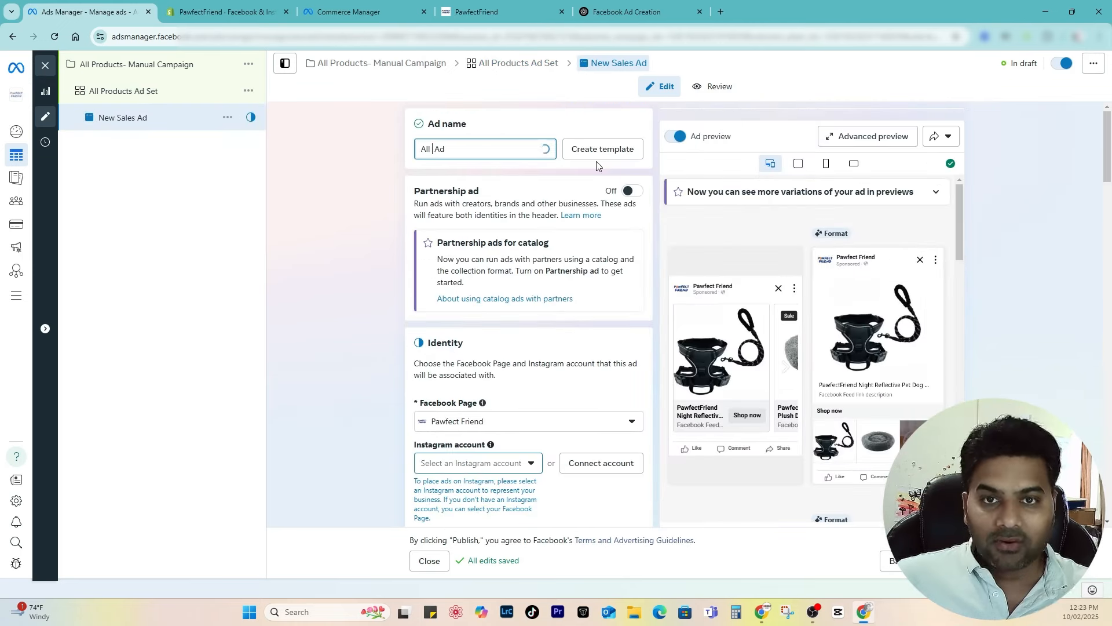
type("Products")
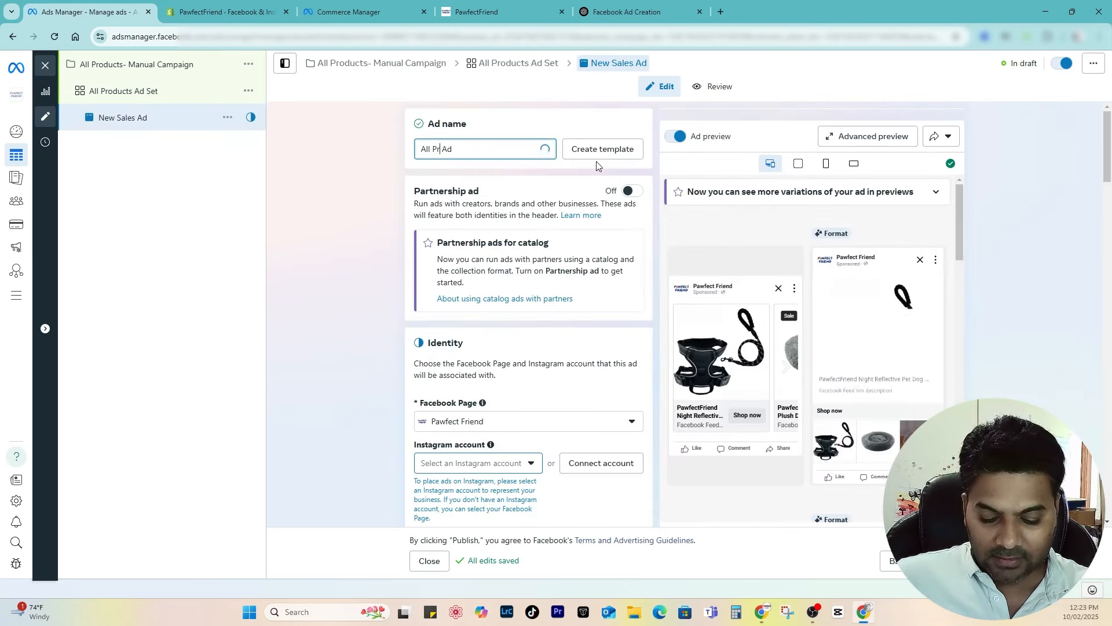
left_click(498, 148)
type("-")
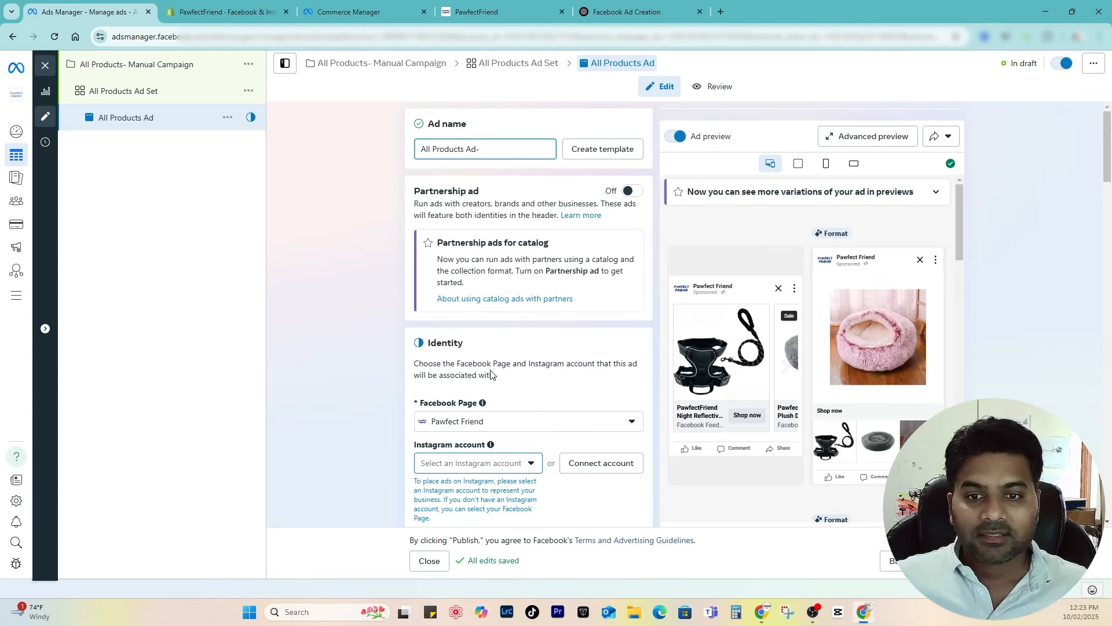
scroll(475, 359, "down", 6)
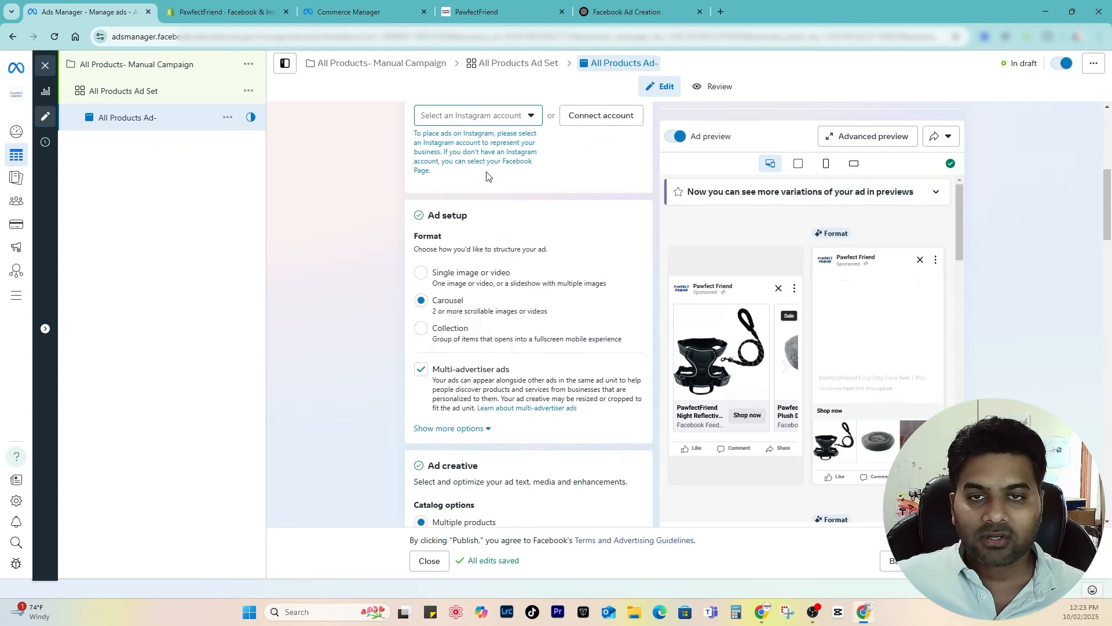
scroll(490, 171, "up", 6)
type("Carousel")
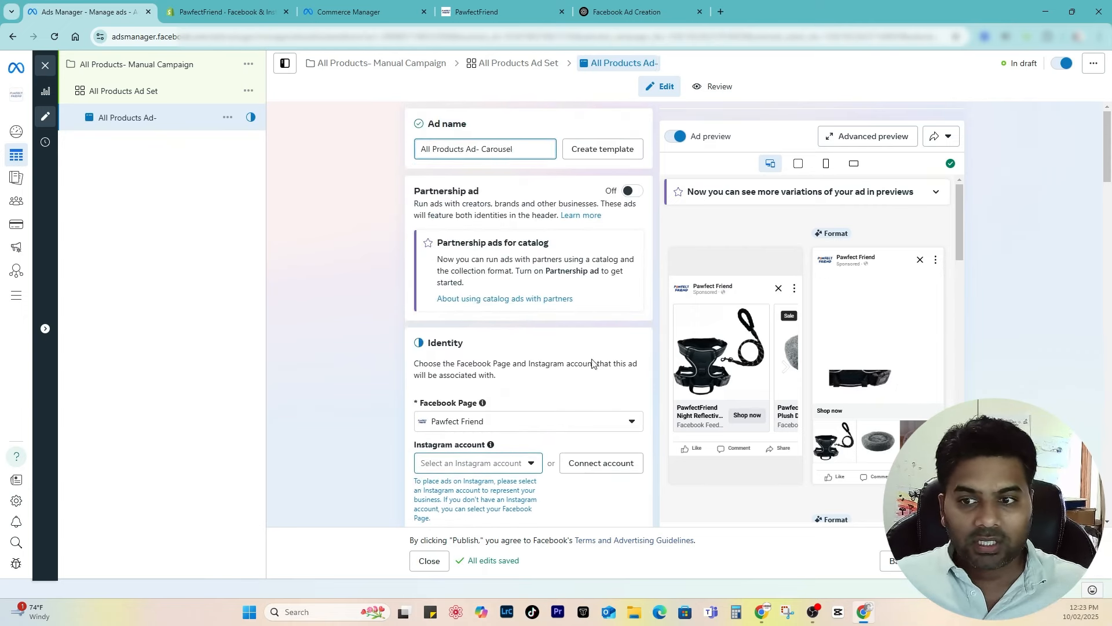
scroll(539, 424, "down", 3)
scroll(538, 425, "down", 5)
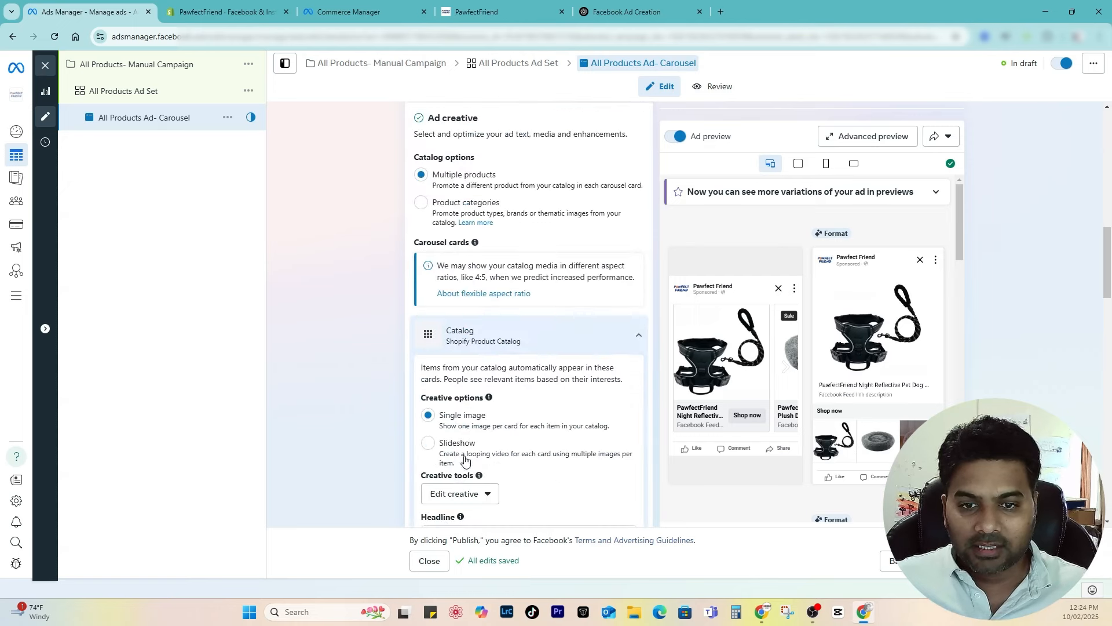
scroll(529, 311, "up", 10)
type("Single Image")
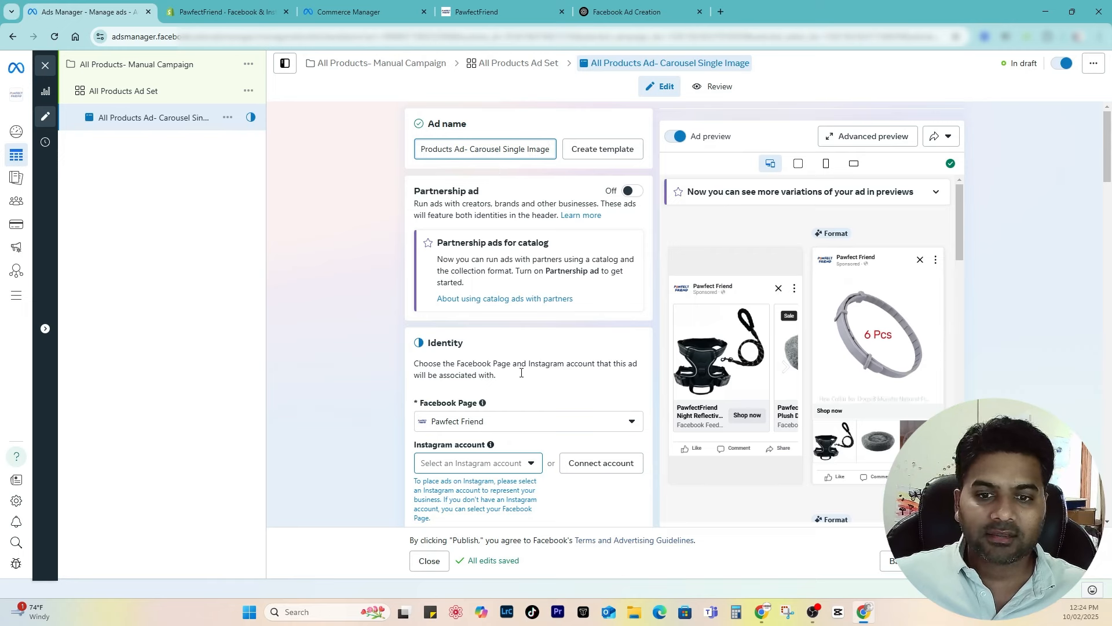
scroll(522, 367, "down", 5)
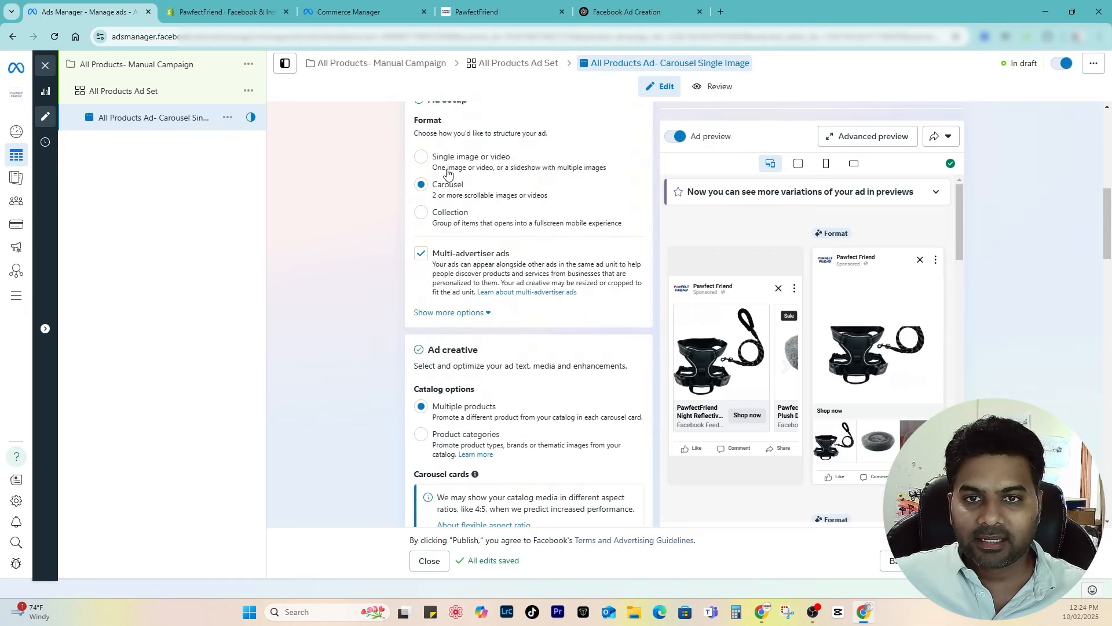
scroll(508, 191, "up", 5)
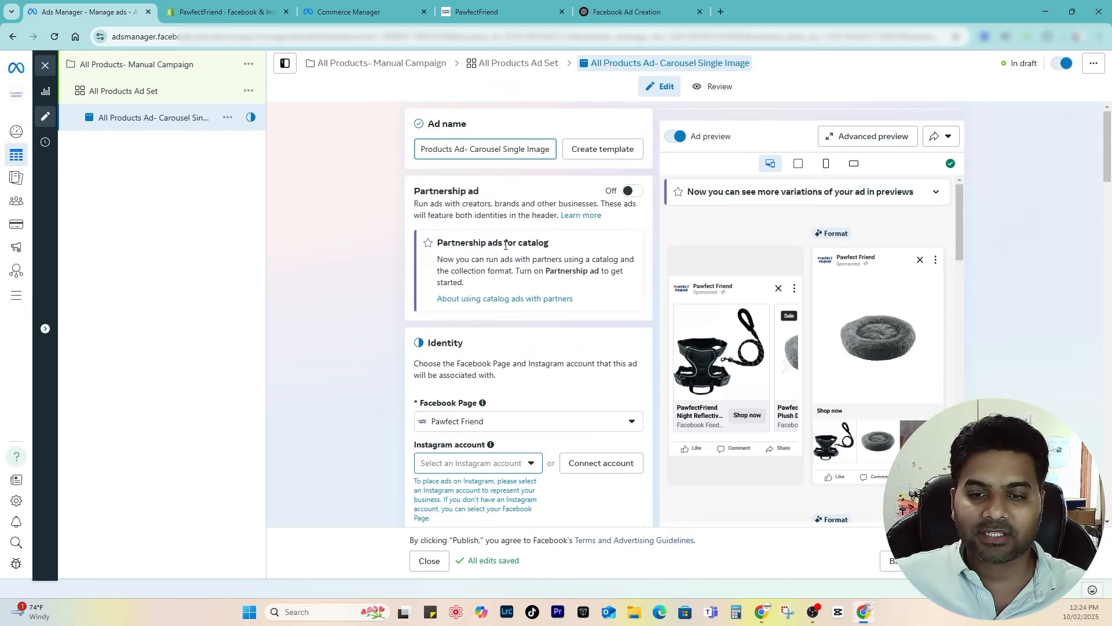
scroll(512, 162, "down", 5)
Step: Use the Facebook Page as the ad's Instagram identity
left_click(498, 177)
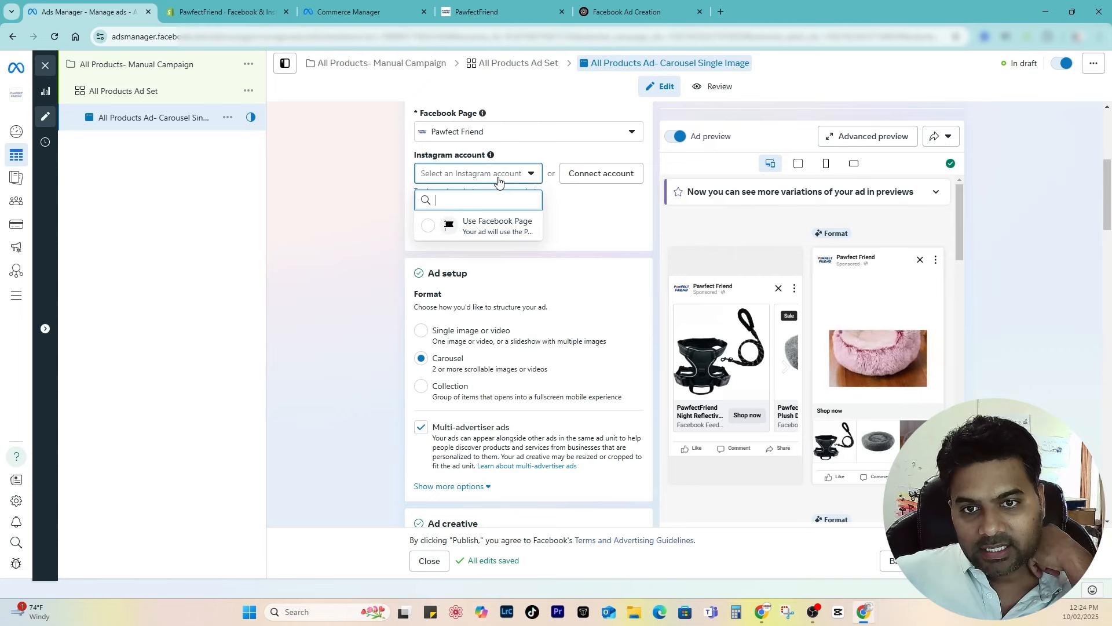
left_click(497, 224)
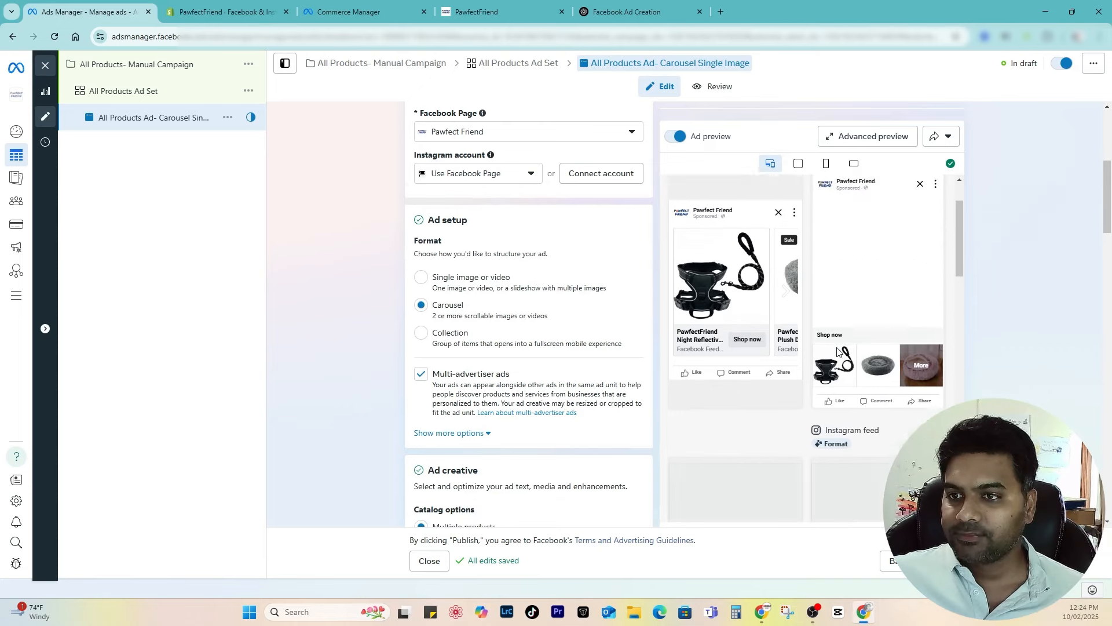
scroll(515, 379, "down", 4)
scroll(515, 376, "down", 4)
scroll(515, 376, "down", 4)
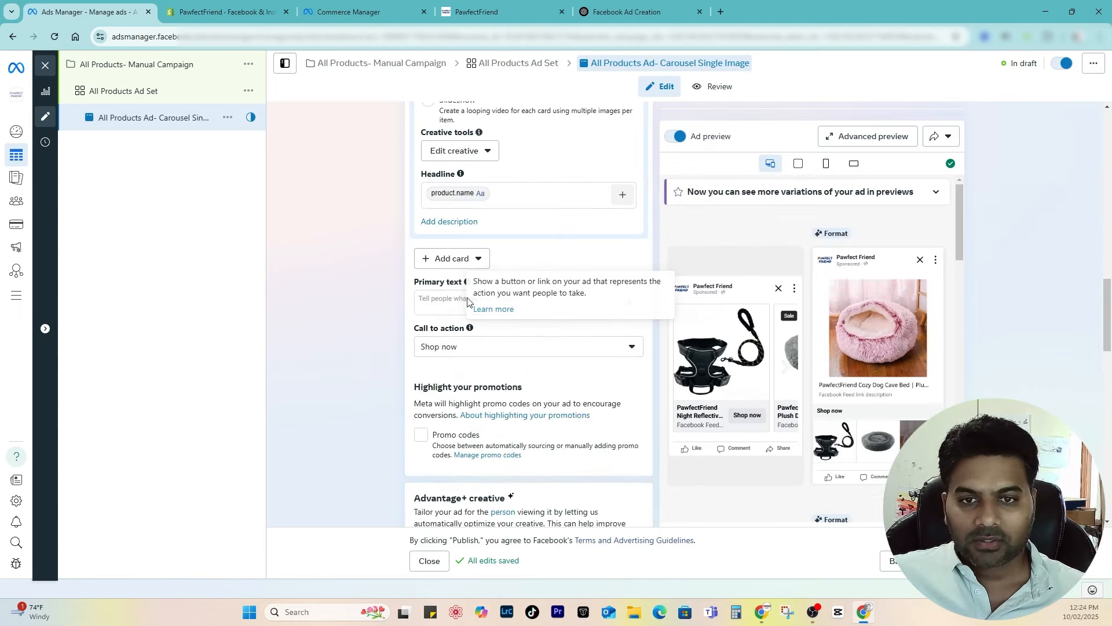
Step: Copy the ad copy from ChatGPT for the ad's primary text
left_click(470, 302)
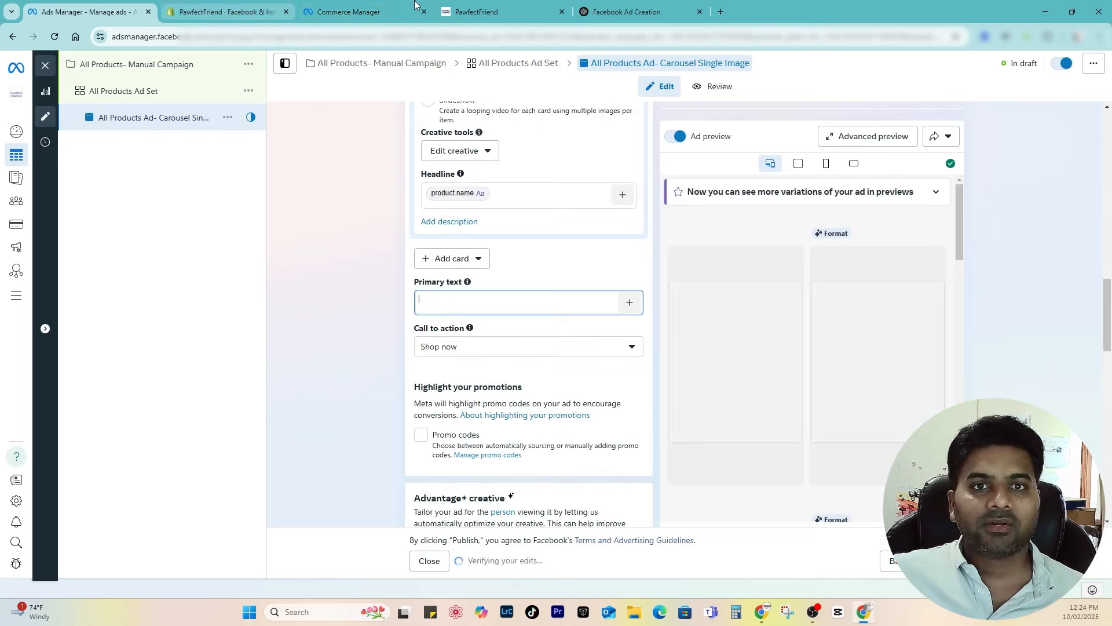
left_click(618, 11)
right_click(507, 346)
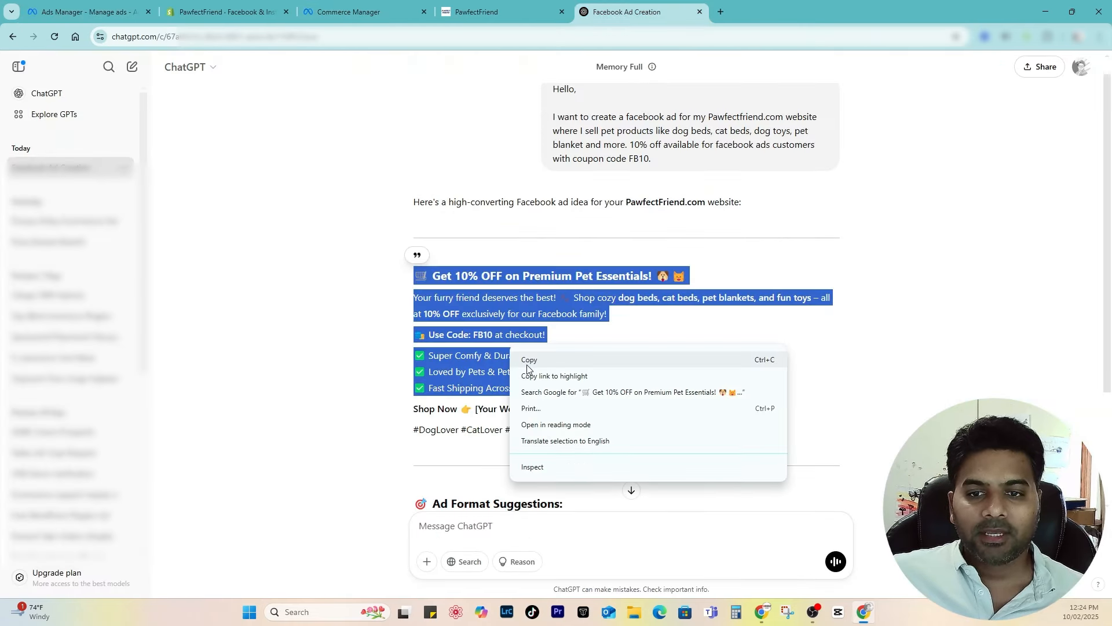
left_click(518, 360)
right_click(472, 347)
left_click(487, 360)
Step: Paste the 'Get 10% OFF on Premium Pet Essentials' copy as the primary text
left_click(82, 12)
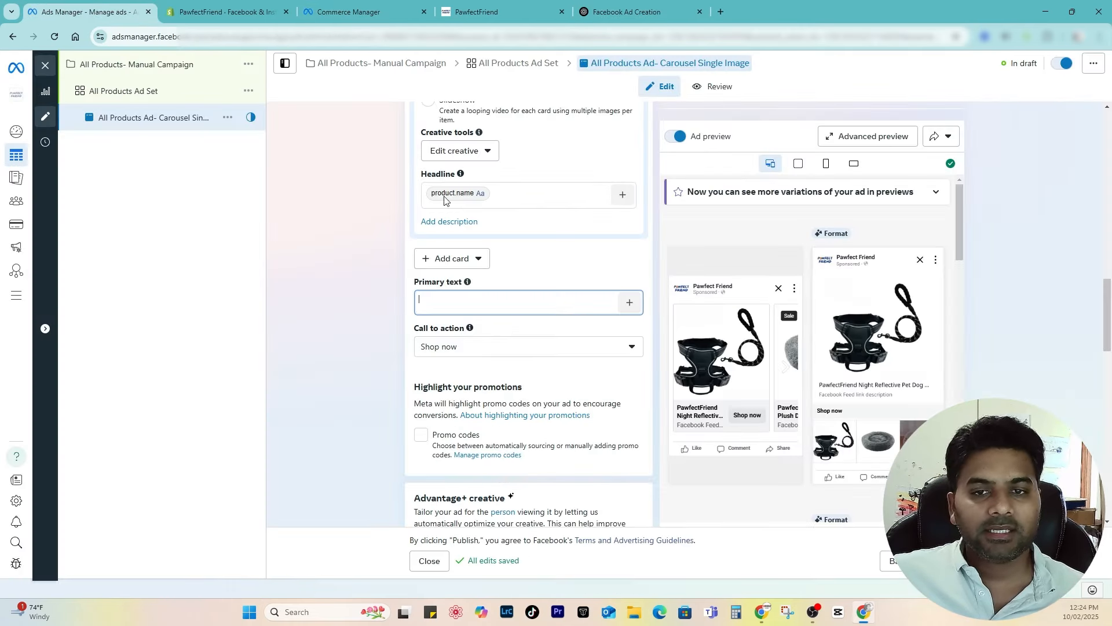
key("ctrl+v")
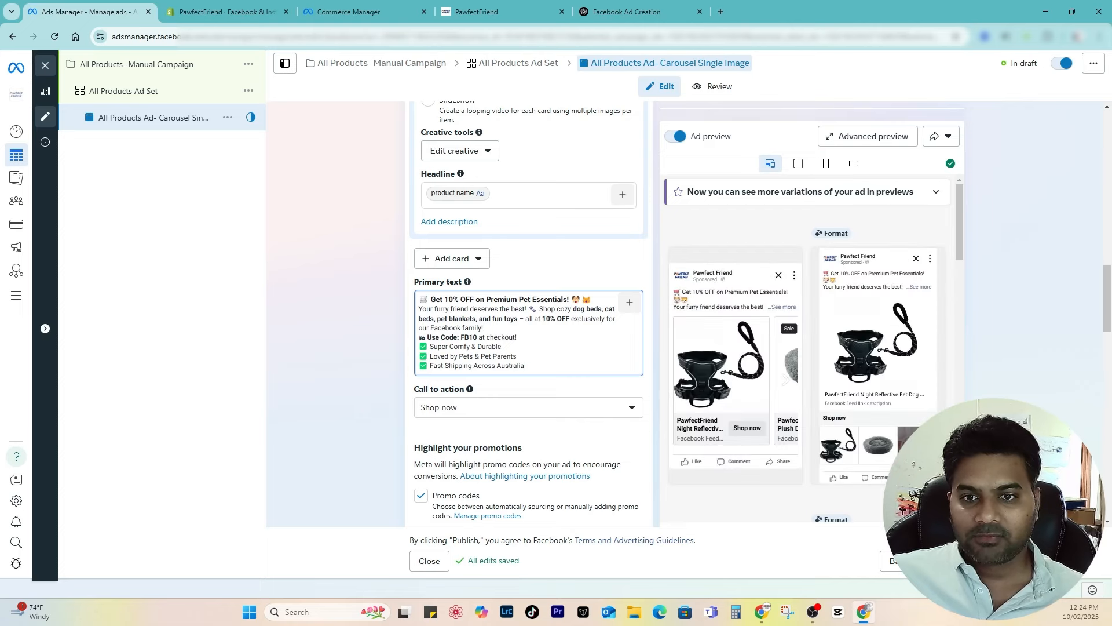
scroll(495, 364, "down", 7)
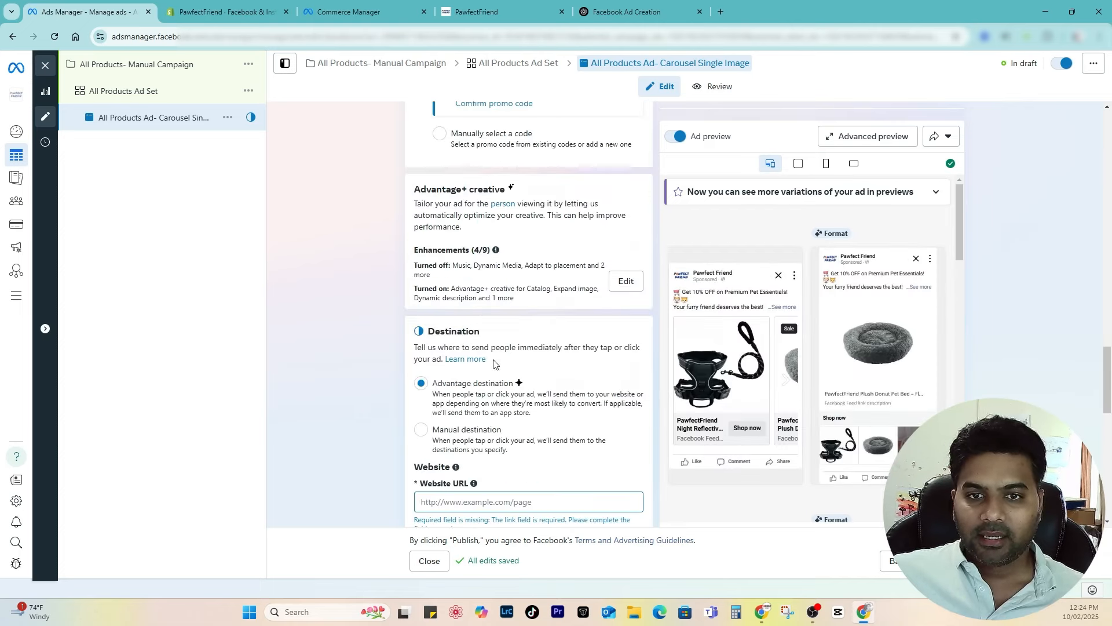
scroll(573, 288, "down", 2)
Step: Copy the store address from the PawfectFriend storefront for the Website URL
left_click(481, 12)
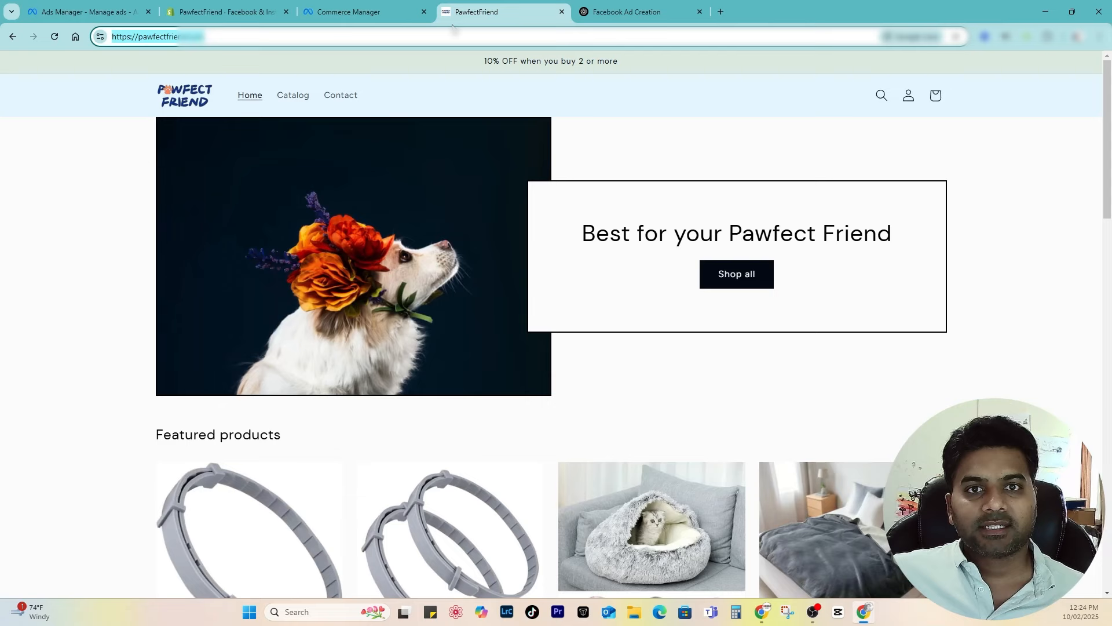
left_click(81, 17)
key("ctrl+v")
left_click(477, 410)
Step: Paste the store URL and trim it so the display link reads pawfectfriend.com
key("ctrl+v")
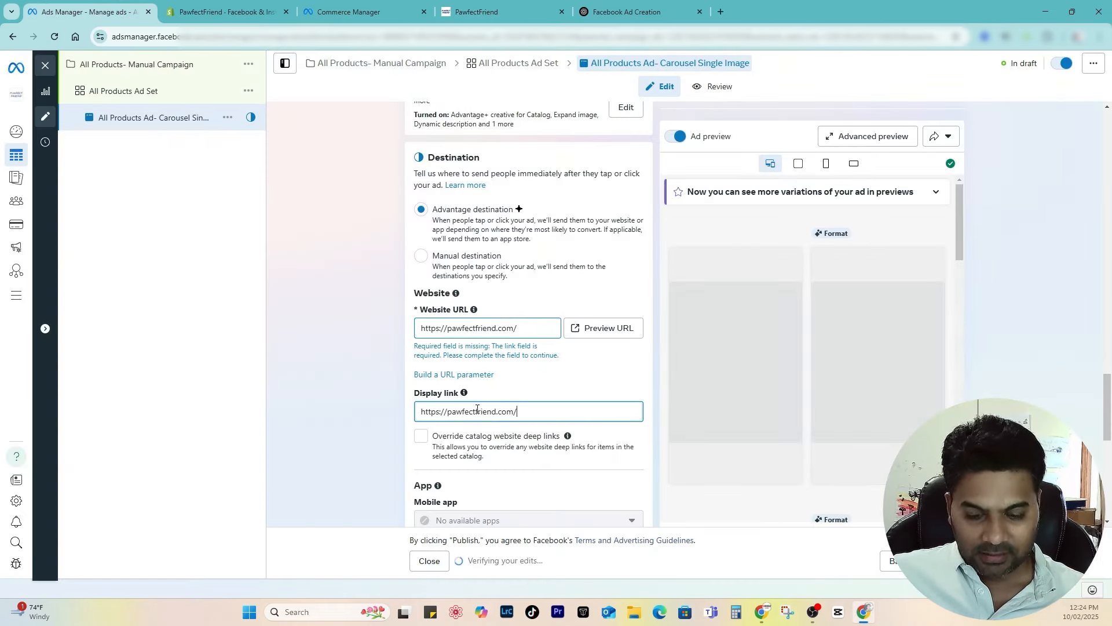
key("BackSpace")
key("BackSpace")
key("BackSpace")
key("BackSpace")
key("BackSpace")
key("BackSpace")
key("BackSpace")
key("BackSpace")
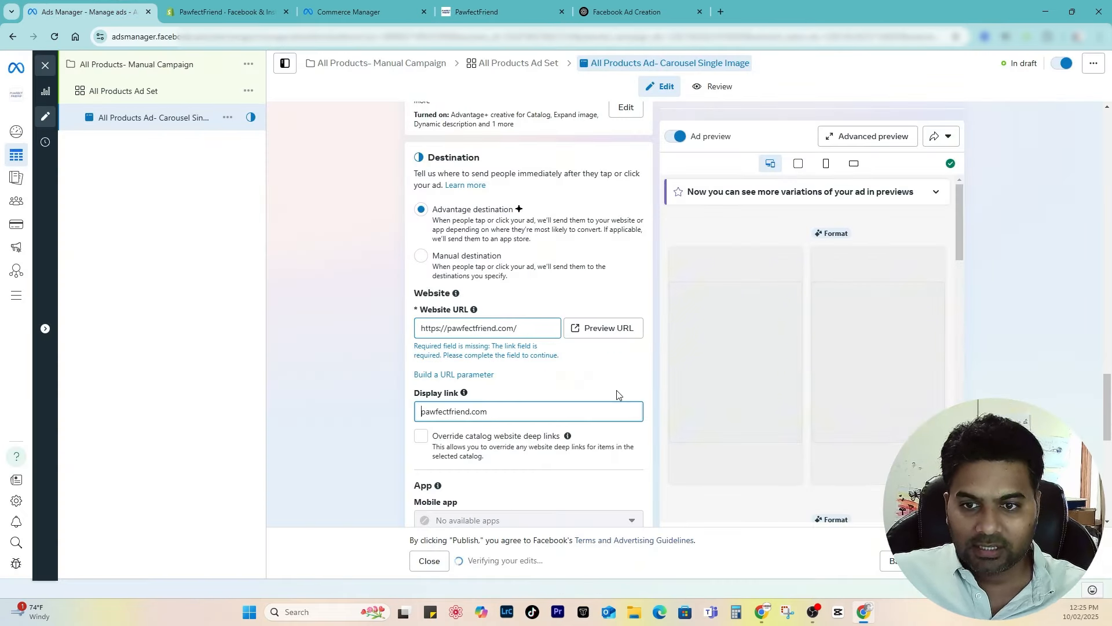
left_click(617, 395)
Step: Inspect the pixel-access error that blocked publishing, then go to Shopify's Facebook & Instagram page
scroll(617, 395, "down", 2)
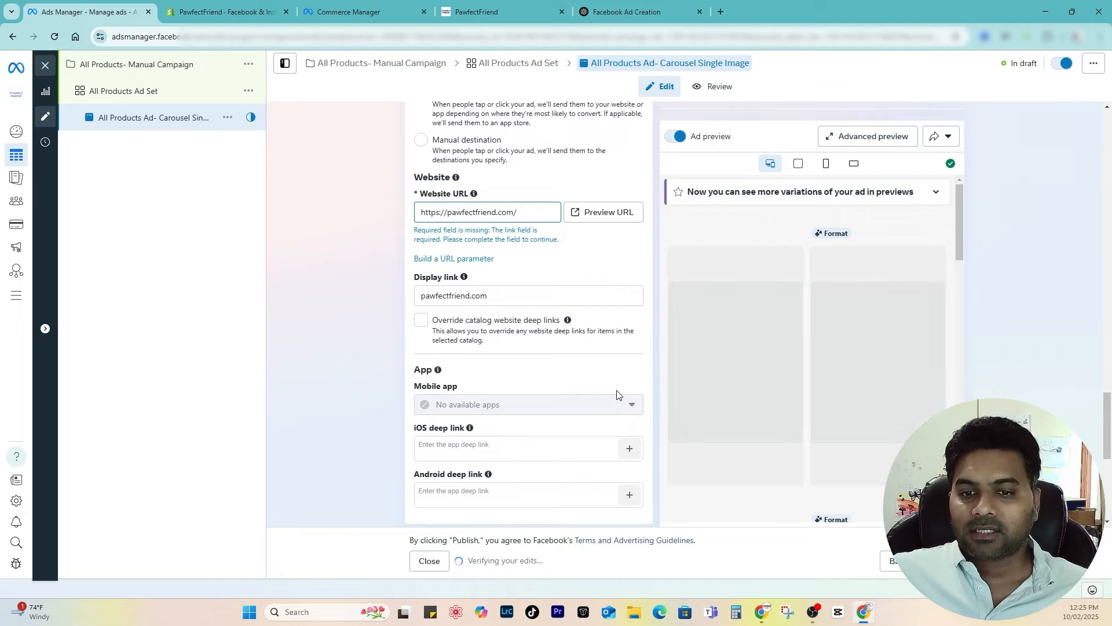
scroll(617, 395, "down", 2)
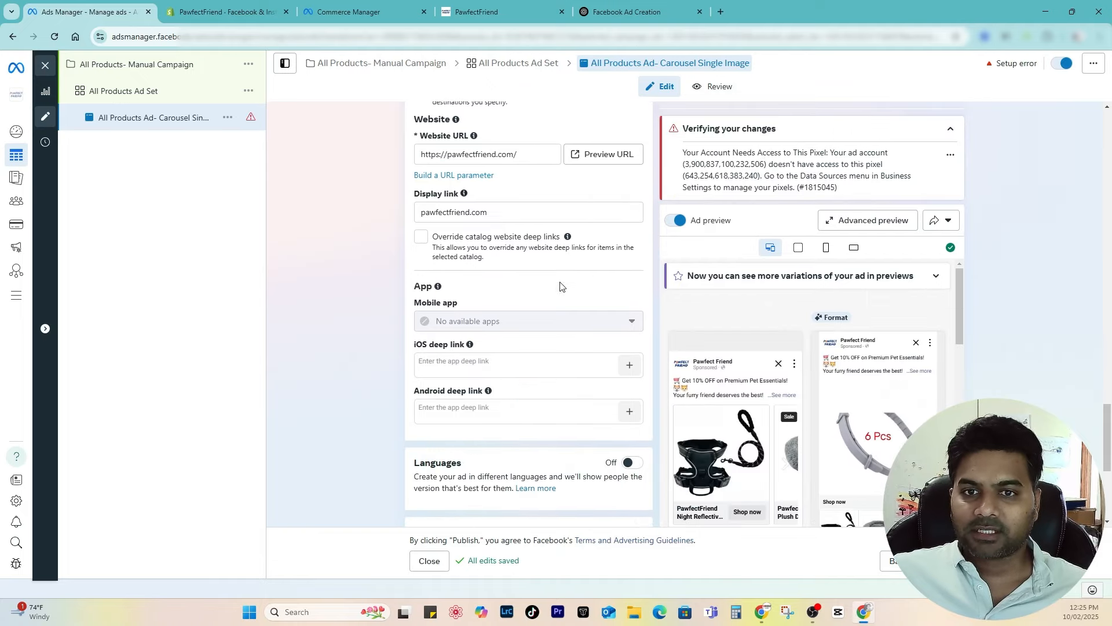
scroll(547, 293, "up", 10)
scroll(544, 297, "up", 12)
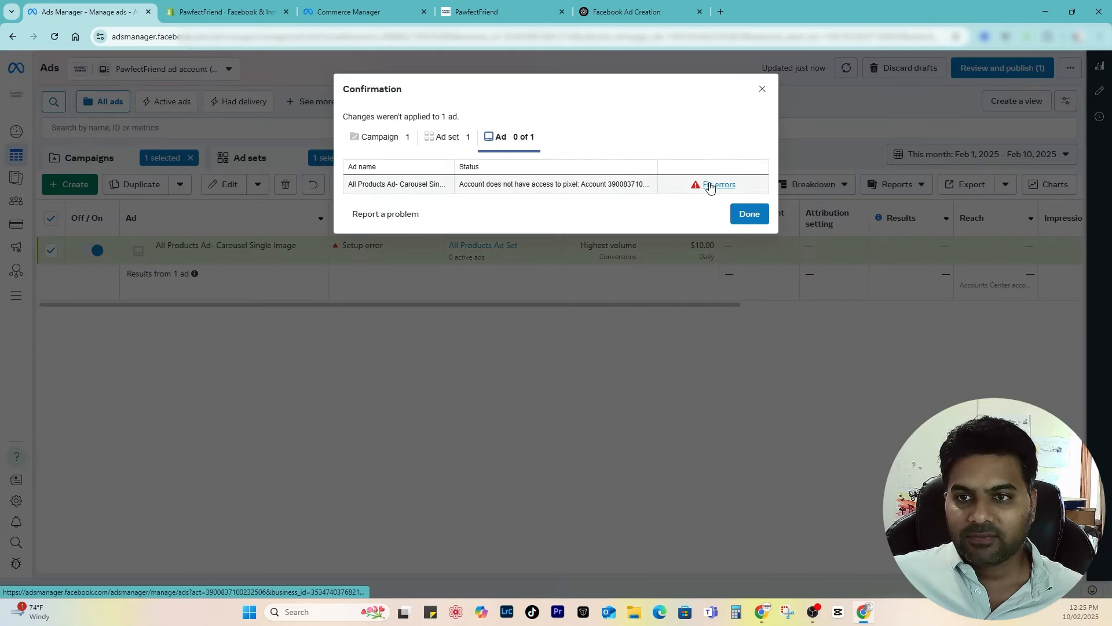
left_click(710, 187)
left_click_drag(683, 153, 916, 169)
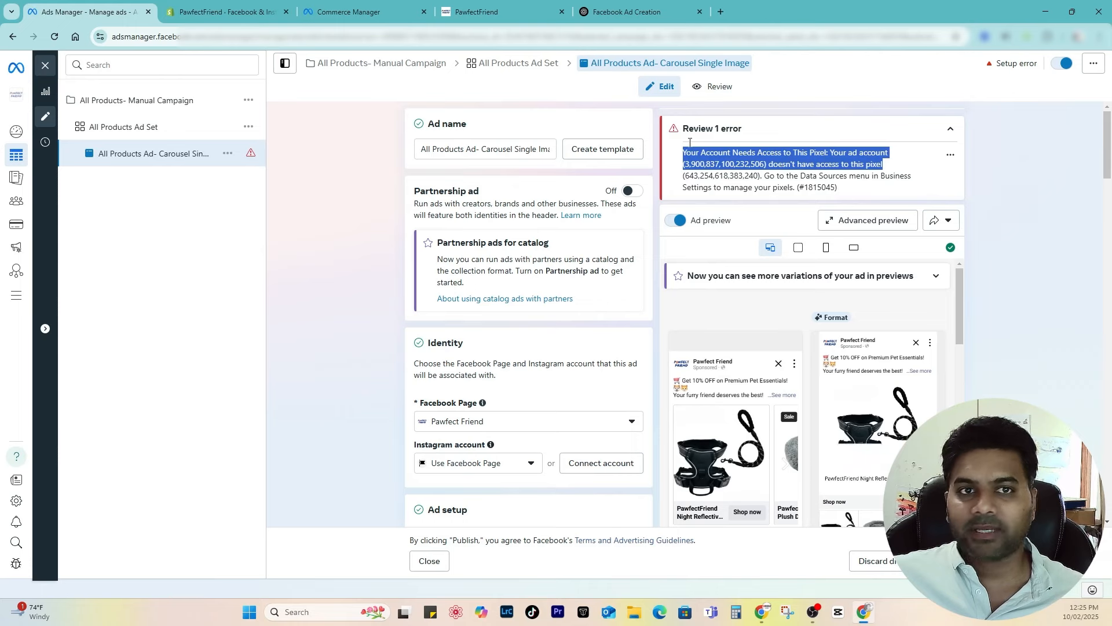
left_click(213, 3)
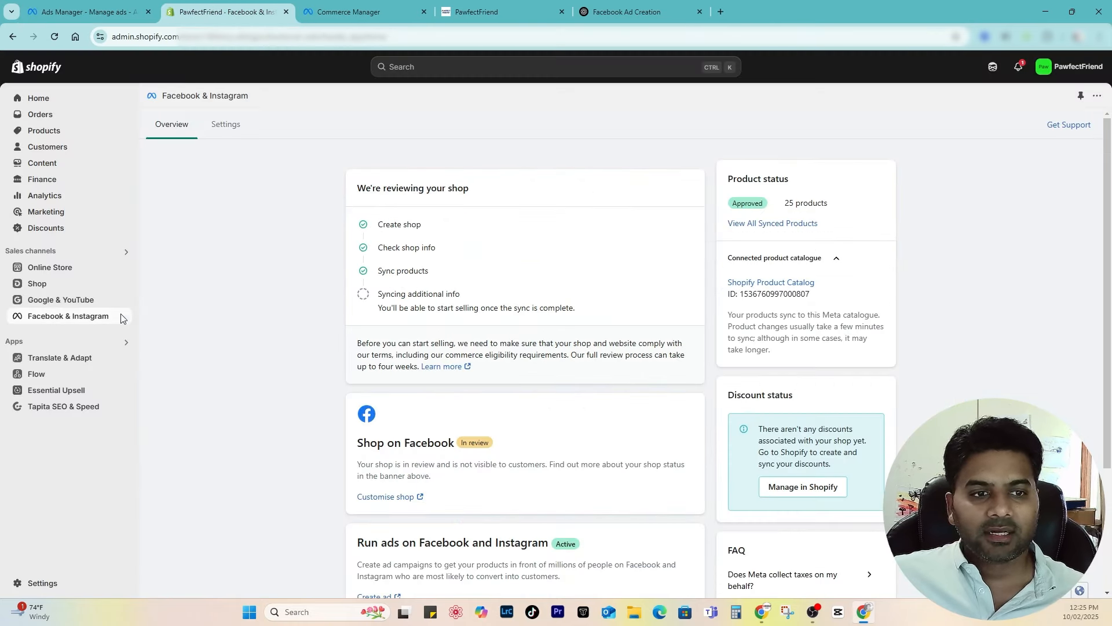
Step: Reload Shopify's Facebook & Instagram channel page and open its settings
left_click(80, 317)
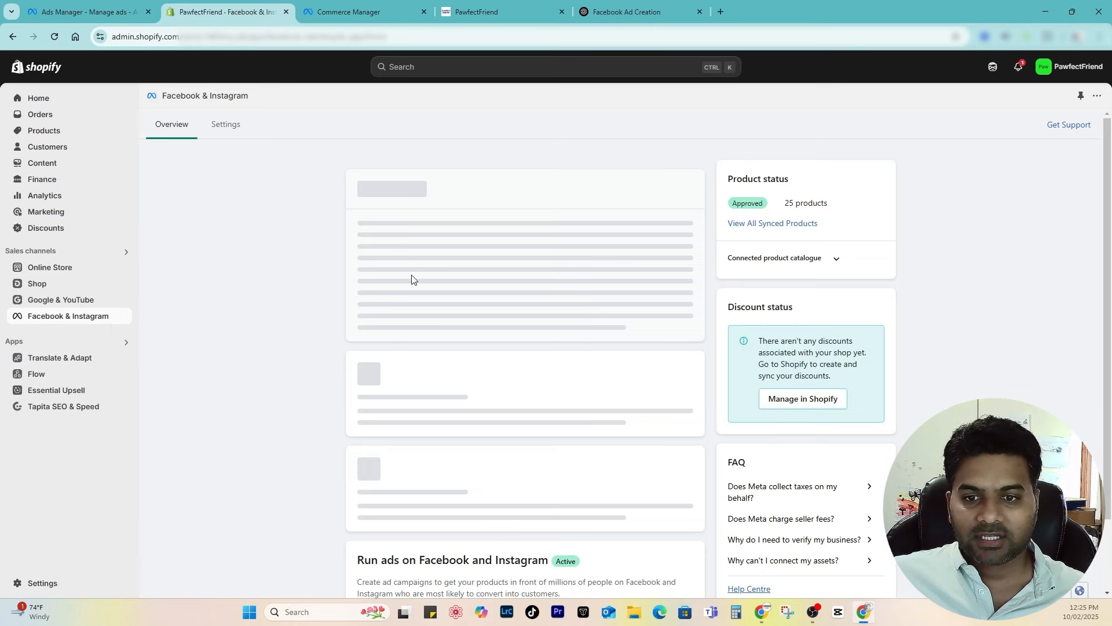
scroll(412, 280, "down", 2)
scroll(420, 313, "up", 2)
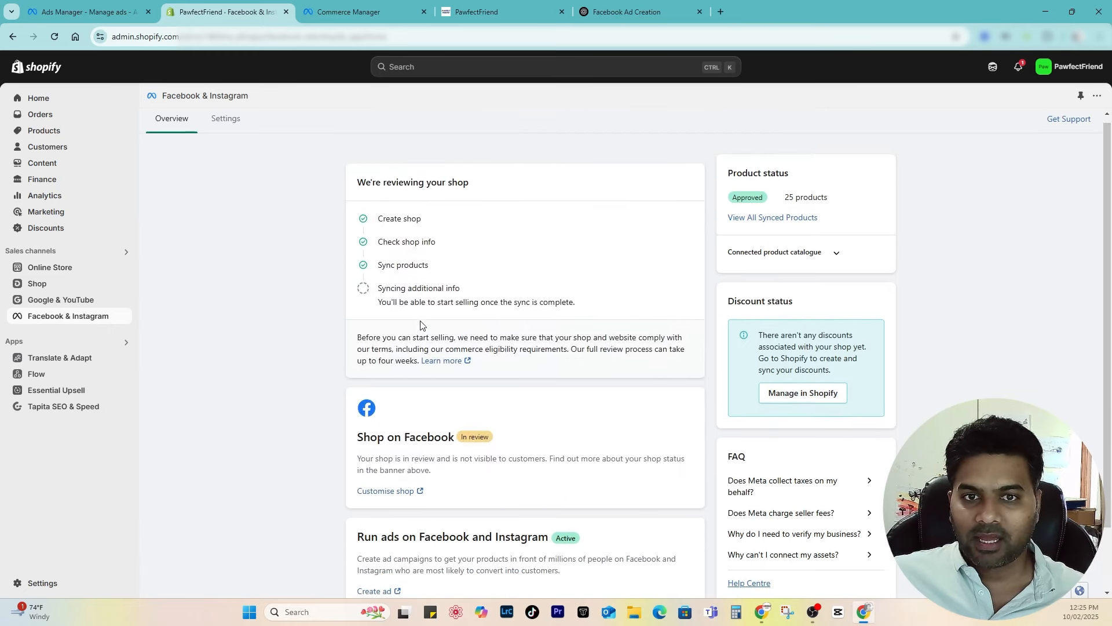
left_click(223, 122)
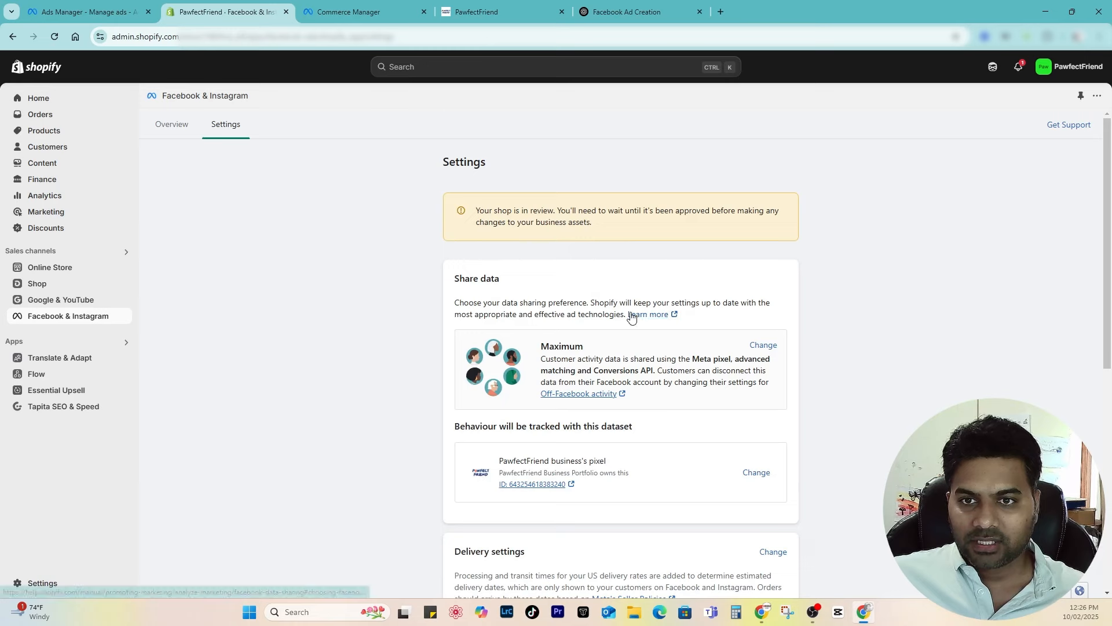
scroll(632, 347, "down", 5)
scroll(632, 382, "down", 2)
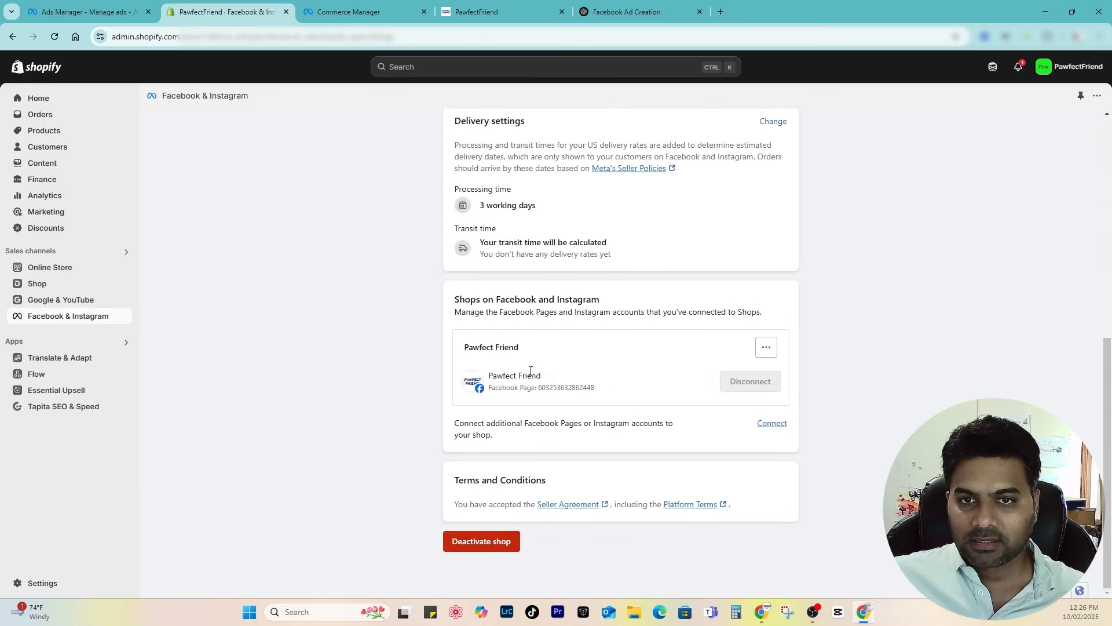
scroll(530, 371, "up", 6)
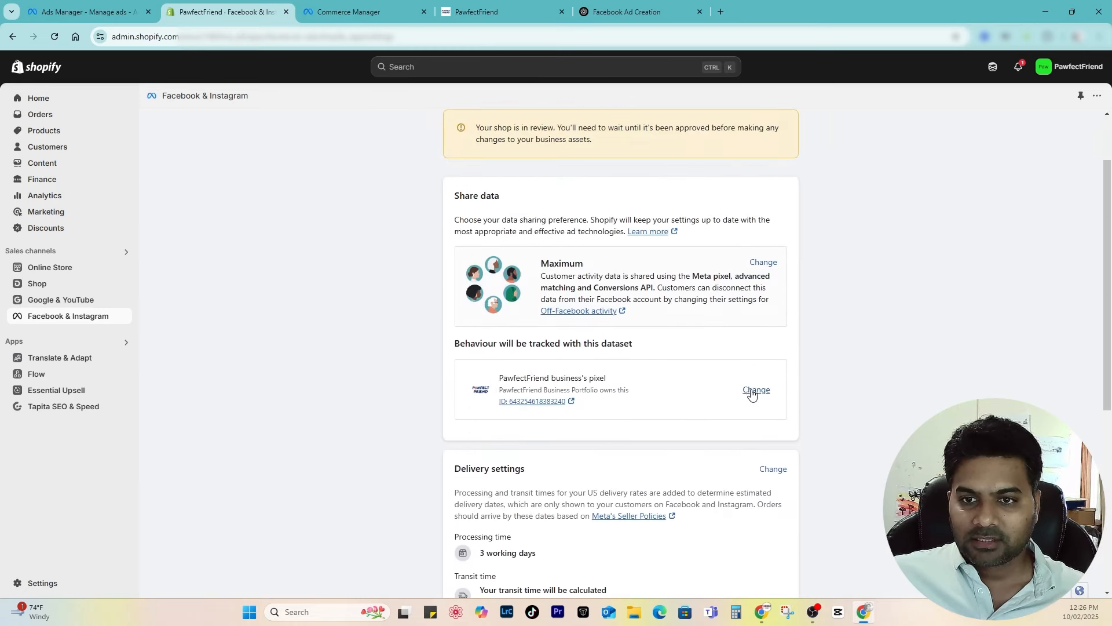
Step: Try changing the tracked pixel dataset, then cancel and dismiss the ad editor's error message
left_click(756, 390)
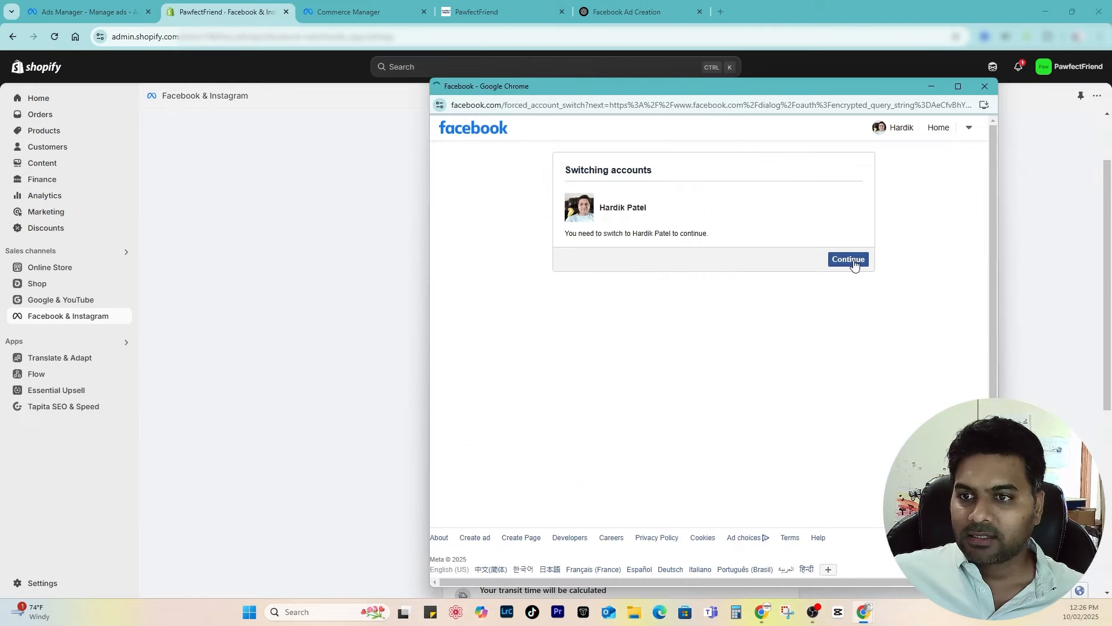
left_click(847, 259)
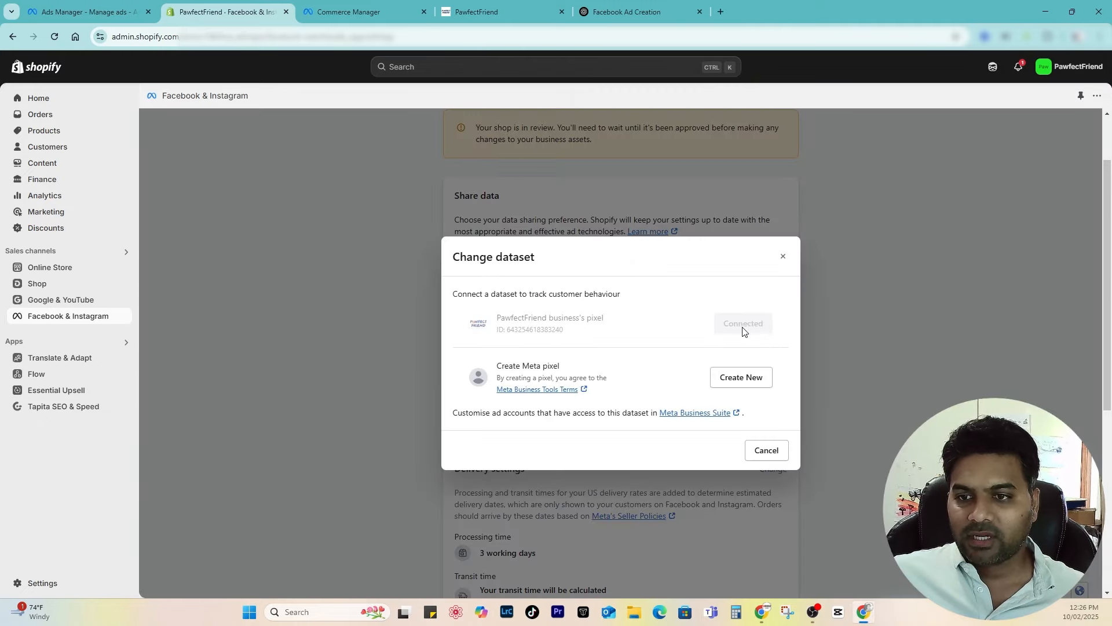
left_click(766, 452)
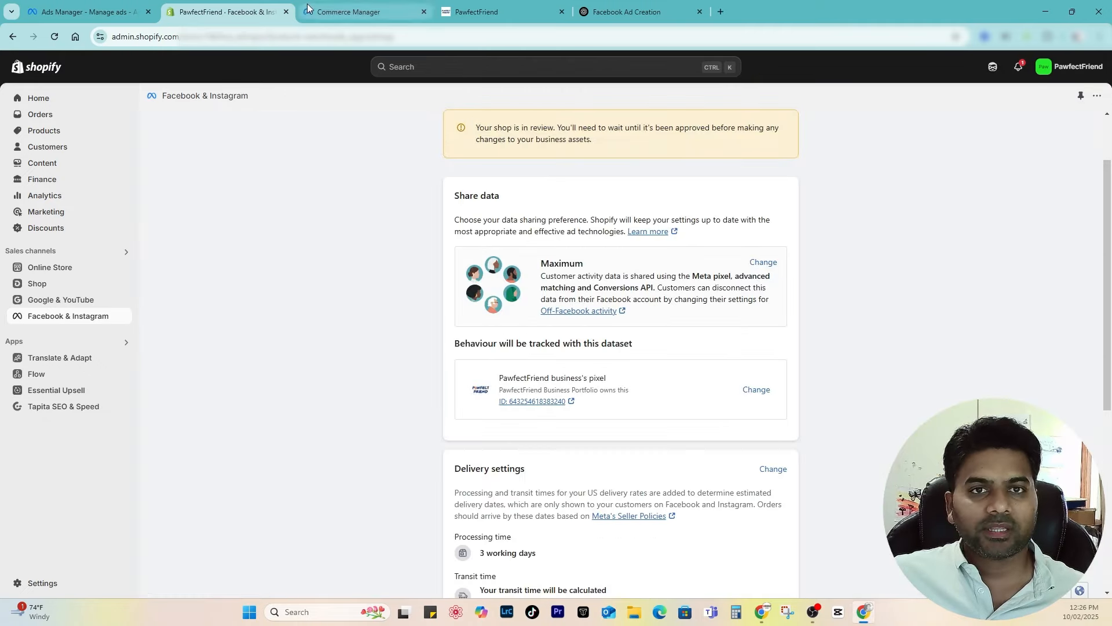
left_click(91, 7)
left_click(763, 175)
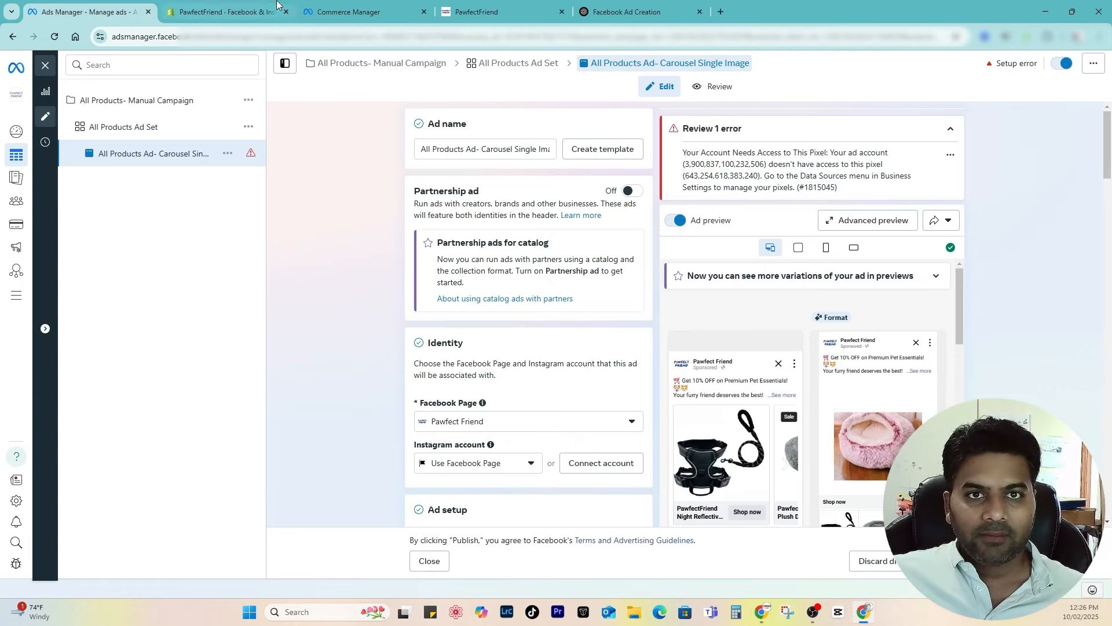
Step: Open the PawfectFriend pixel in Events Manager from Shopify's Facebook & Instagram settings
left_click(270, 19)
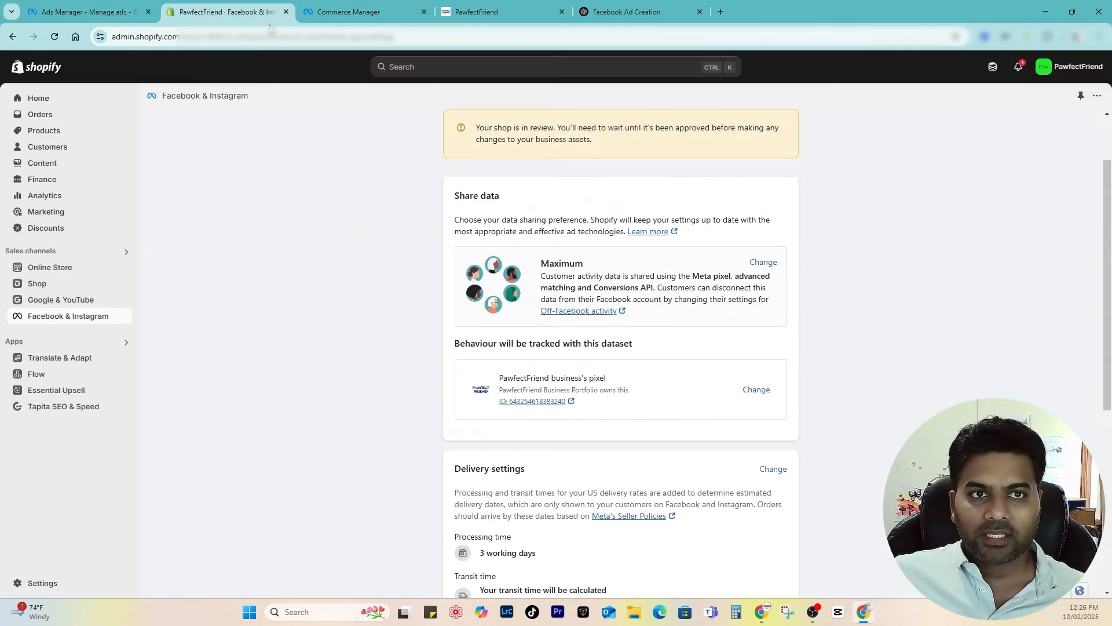
left_click(757, 391)
left_click_drag(347, 6, 211, 8)
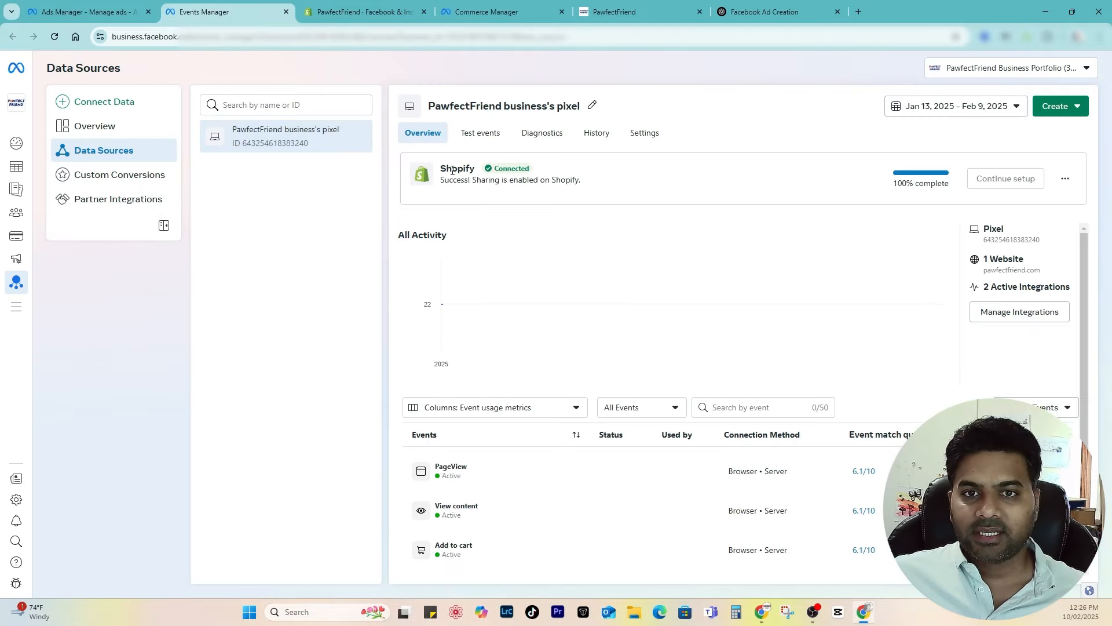
Step: From the pixel's Settings, choose 'Share with an ad account' to reach Business Settings > Pixels
left_click_drag(440, 174, 553, 174)
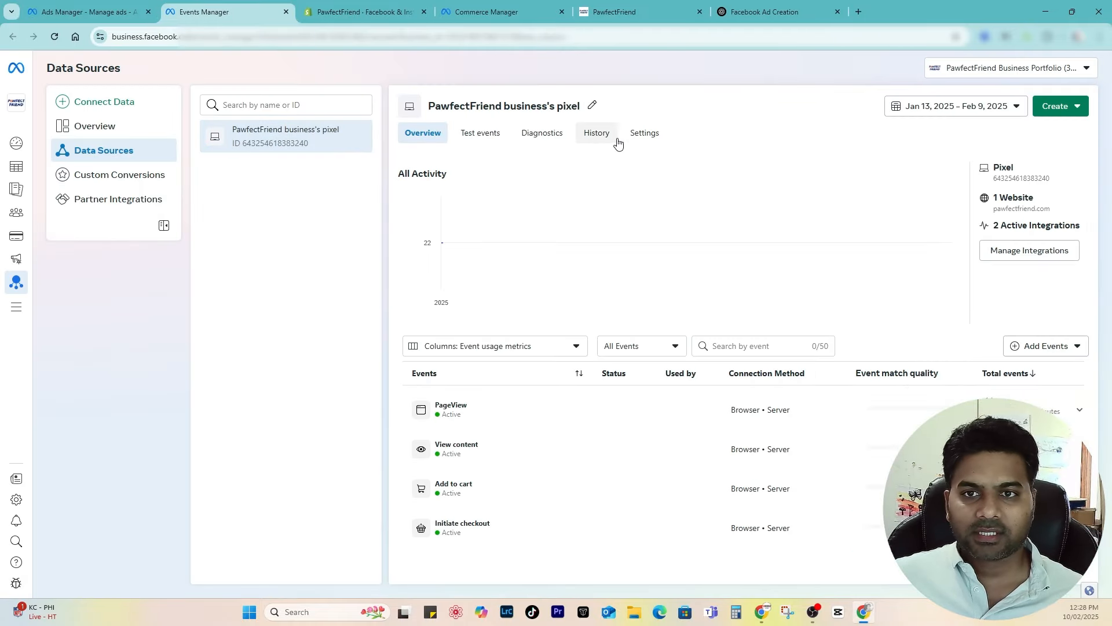
left_click(647, 139)
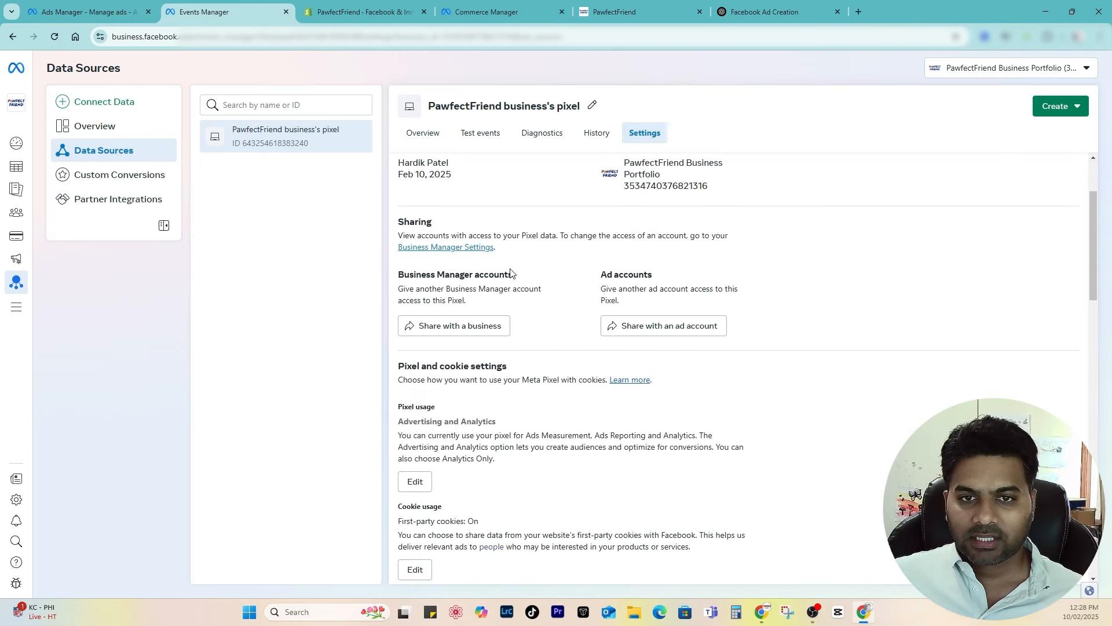
left_click(609, 285)
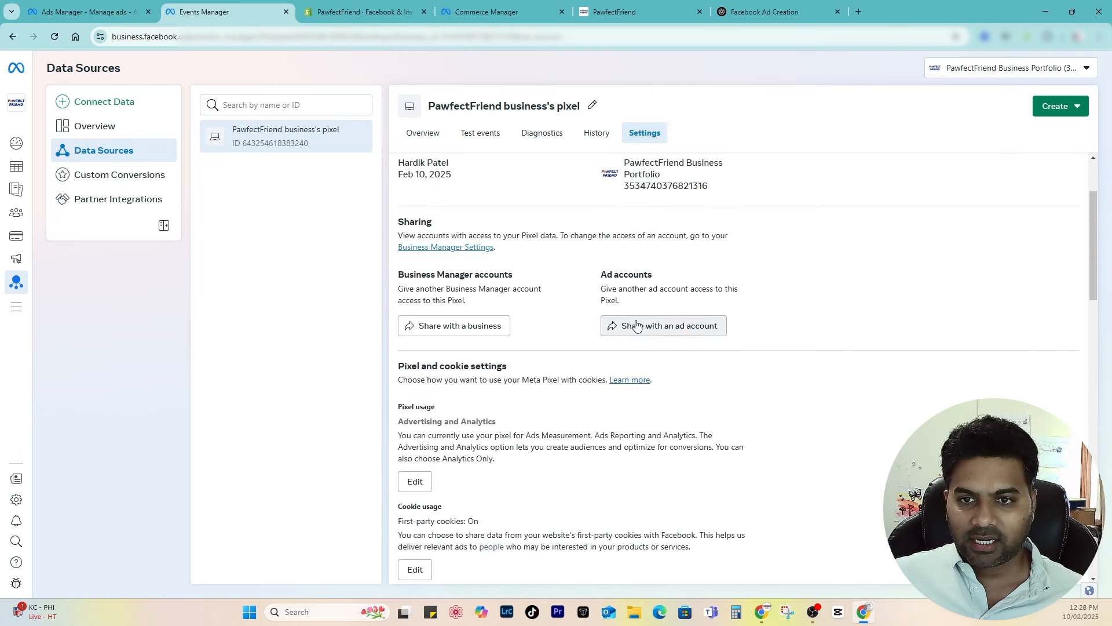
left_click(645, 326)
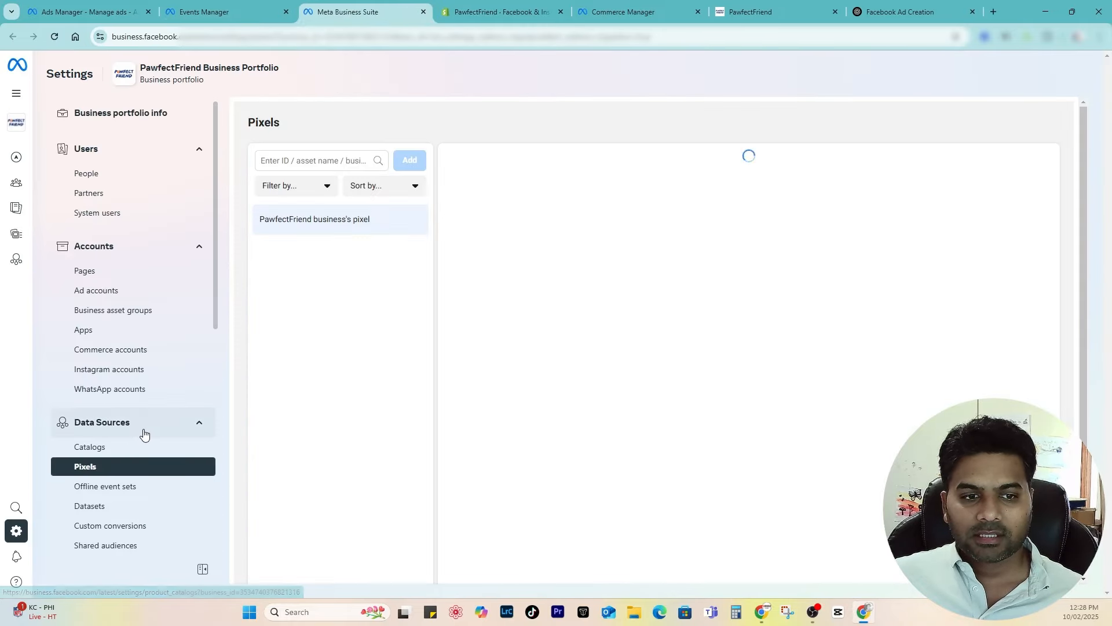
Step: Give the Conversions API System User full Manage Pixels permission and save
left_click(606, 346)
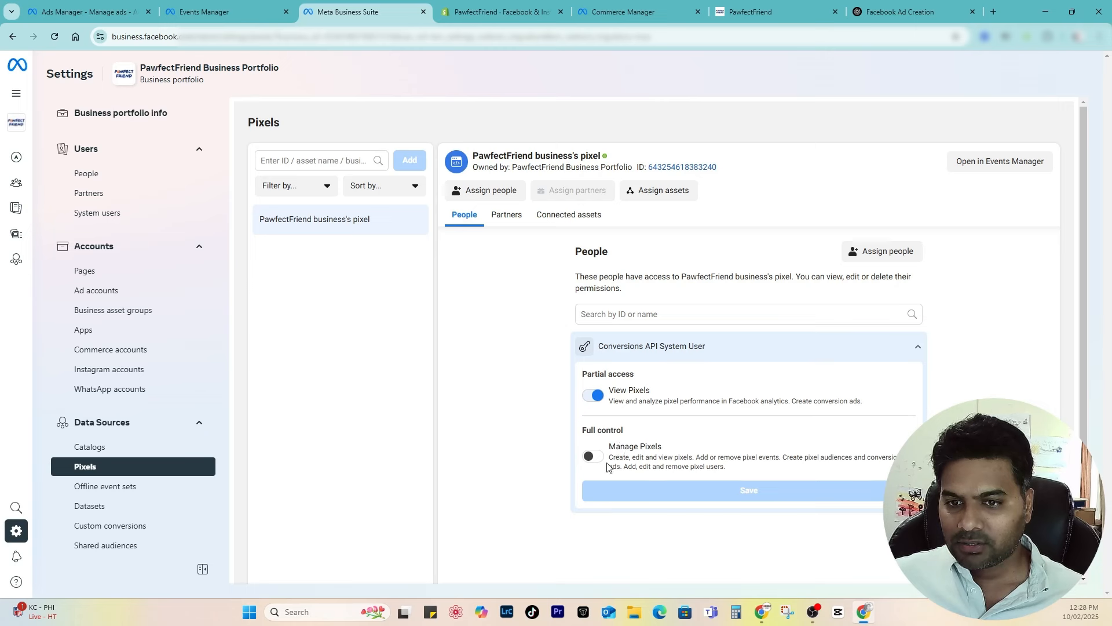
left_click(593, 457)
left_click(763, 490)
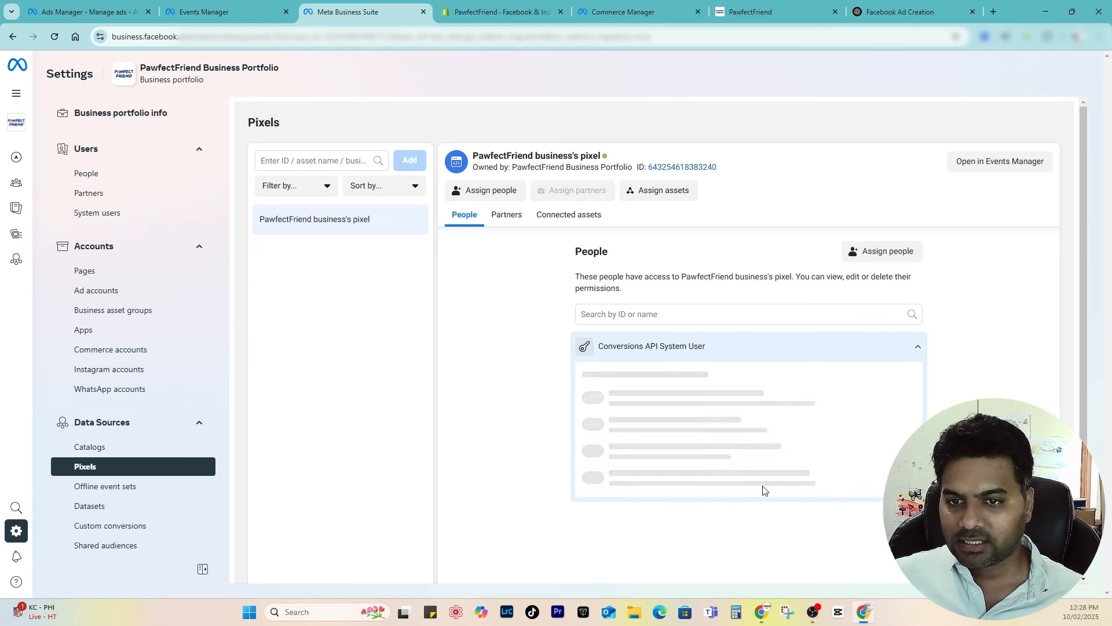
Step: Connect the PawfectFriend ad account to the pixel as an assigned asset
left_click(508, 216)
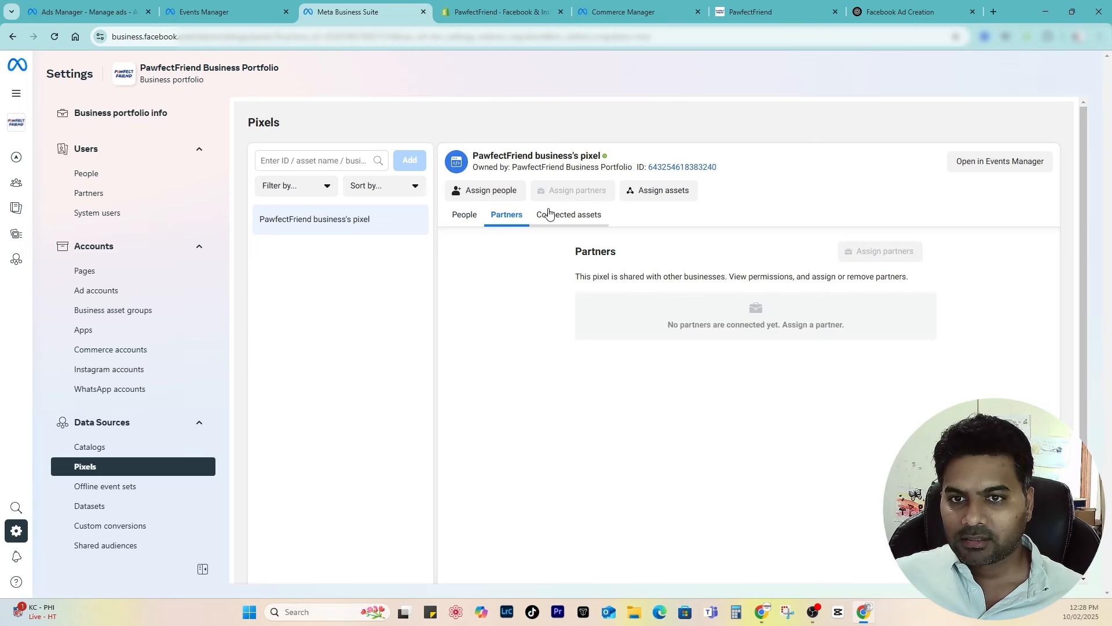
left_click(550, 215)
left_click(891, 250)
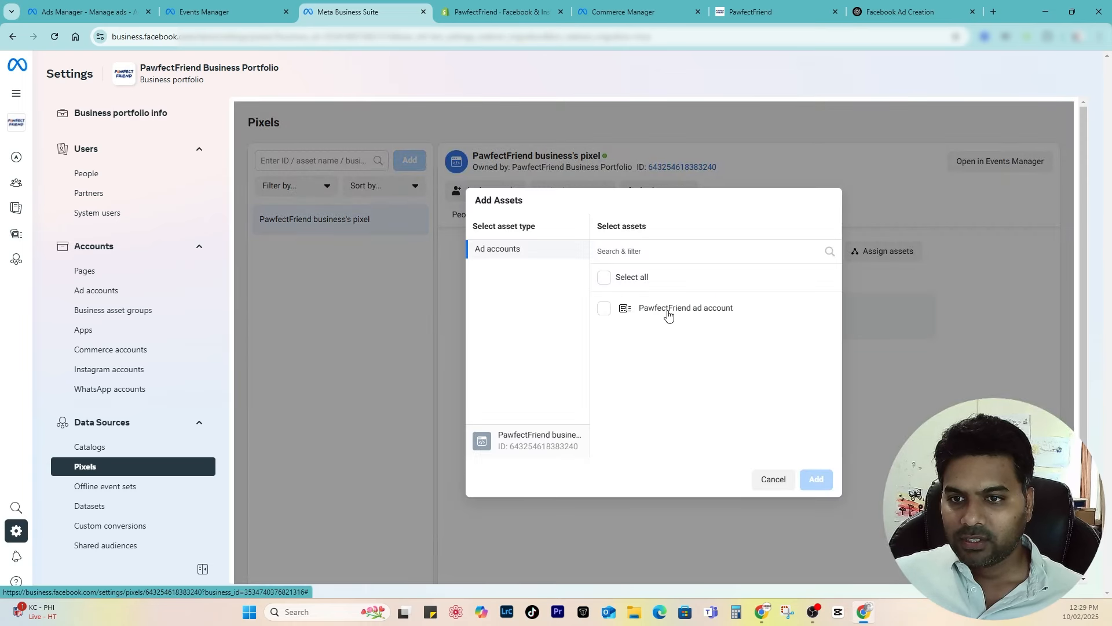
left_click(605, 309)
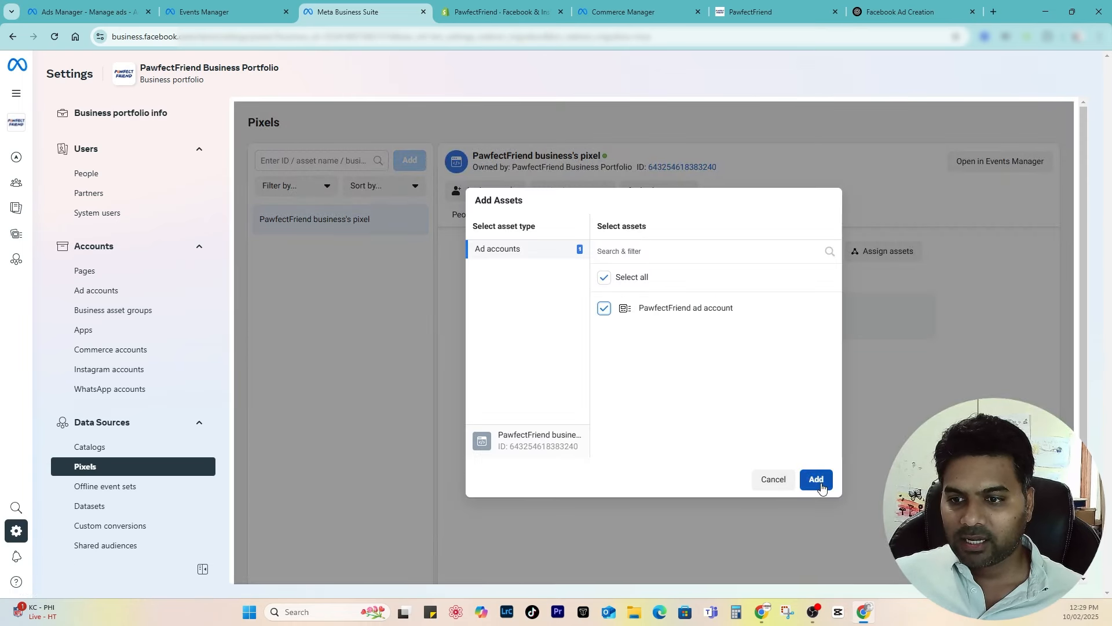
left_click(817, 479)
left_click(740, 338)
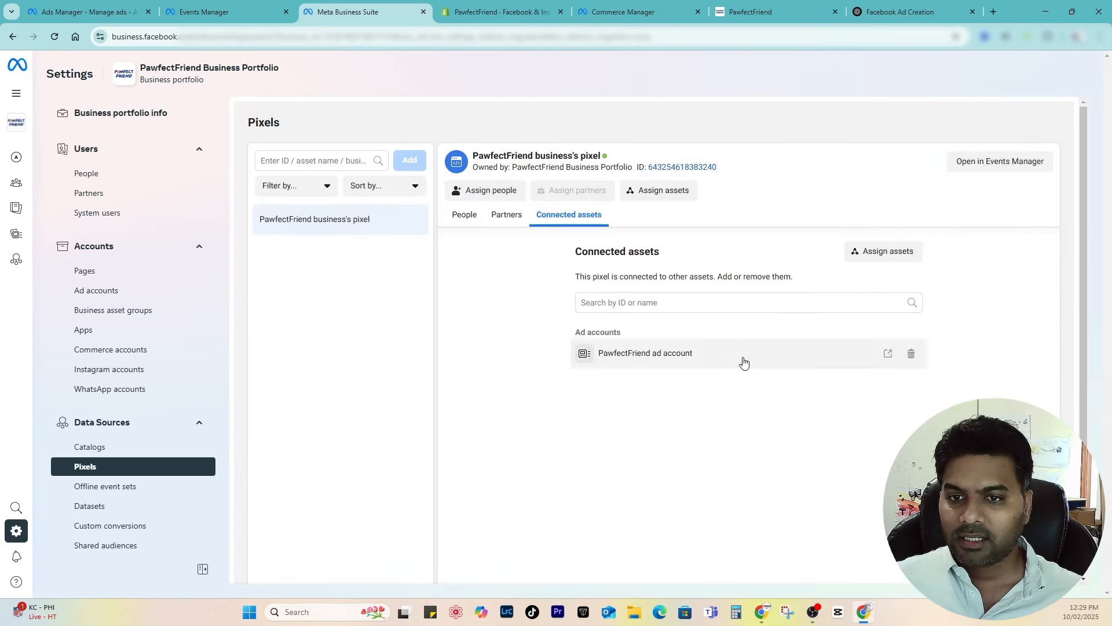
Step: Assign people to the pixel with full Manage Pixels control, then return to Events Manager
left_click(506, 215)
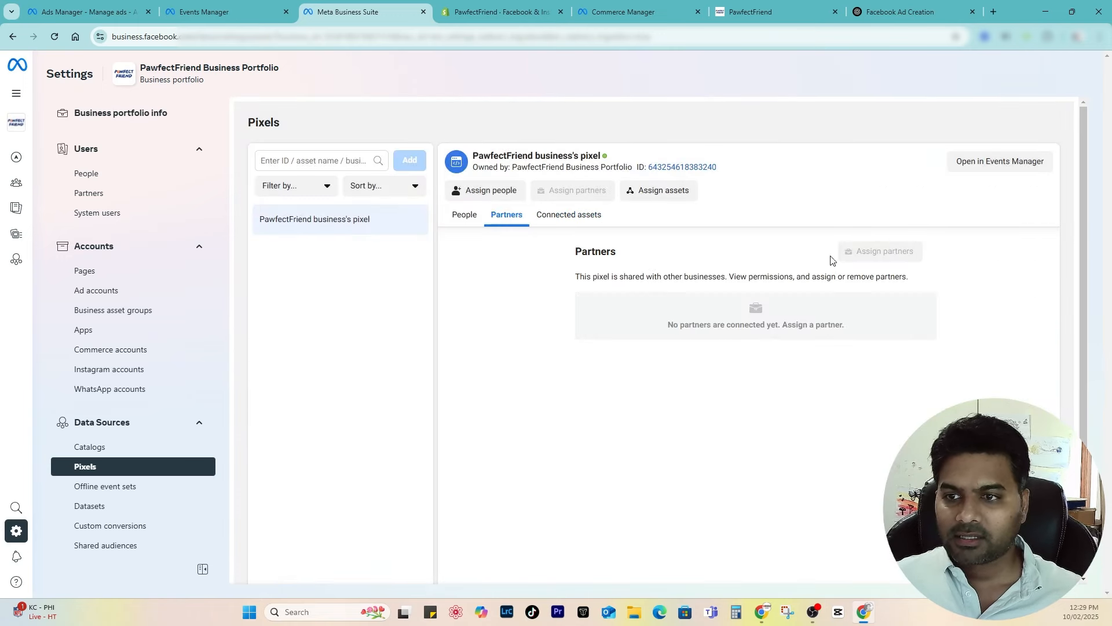
left_click(464, 216)
left_click(706, 365)
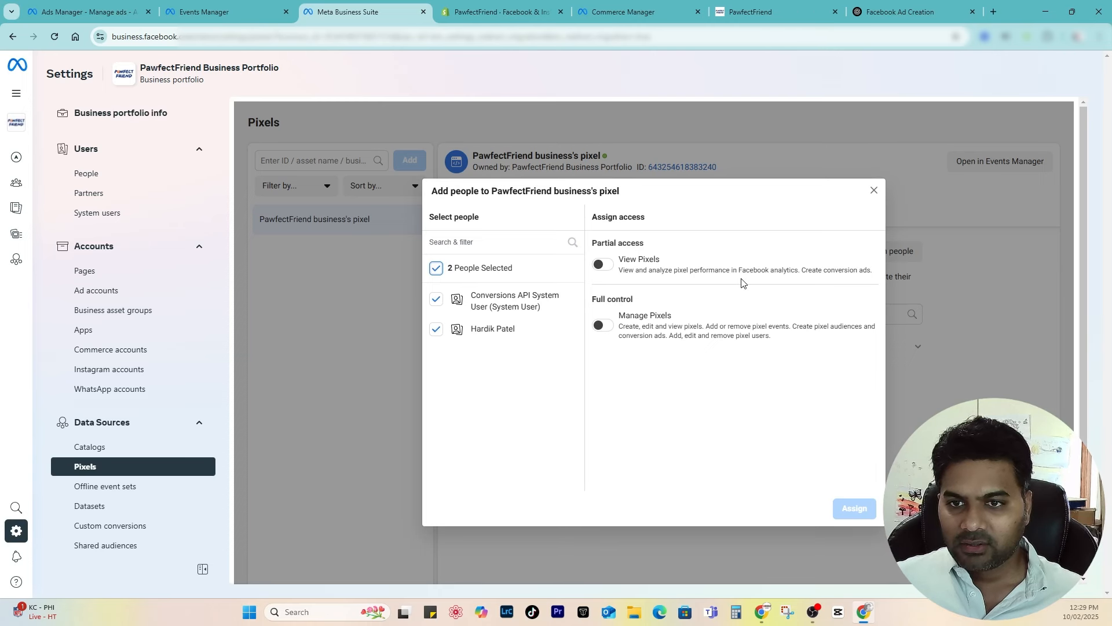
left_click(672, 328)
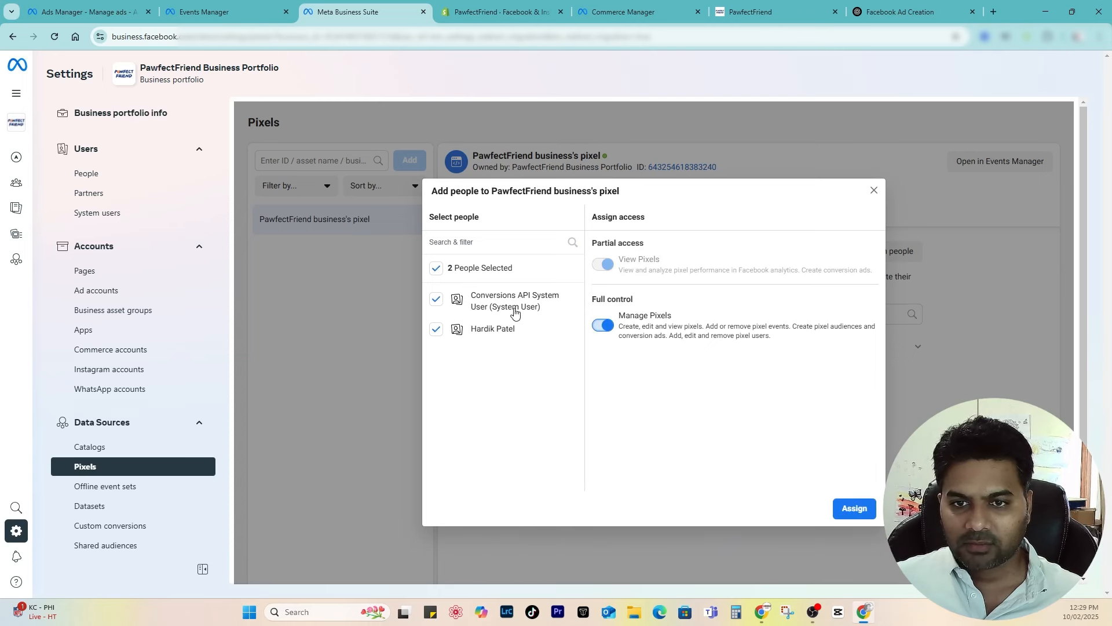
left_click(863, 511)
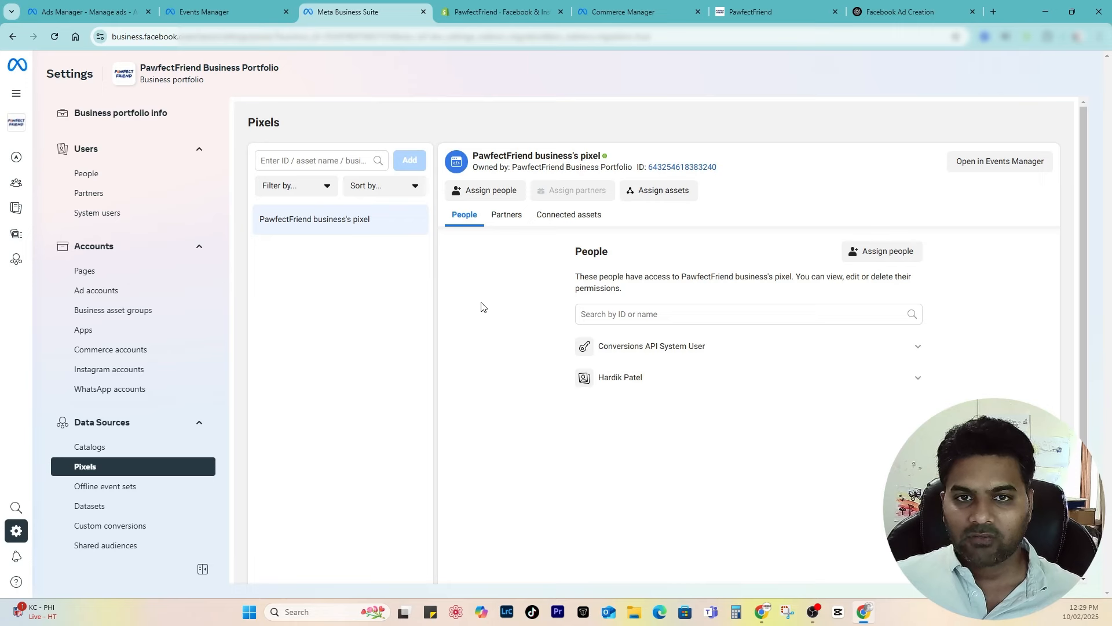
left_click(251, 12)
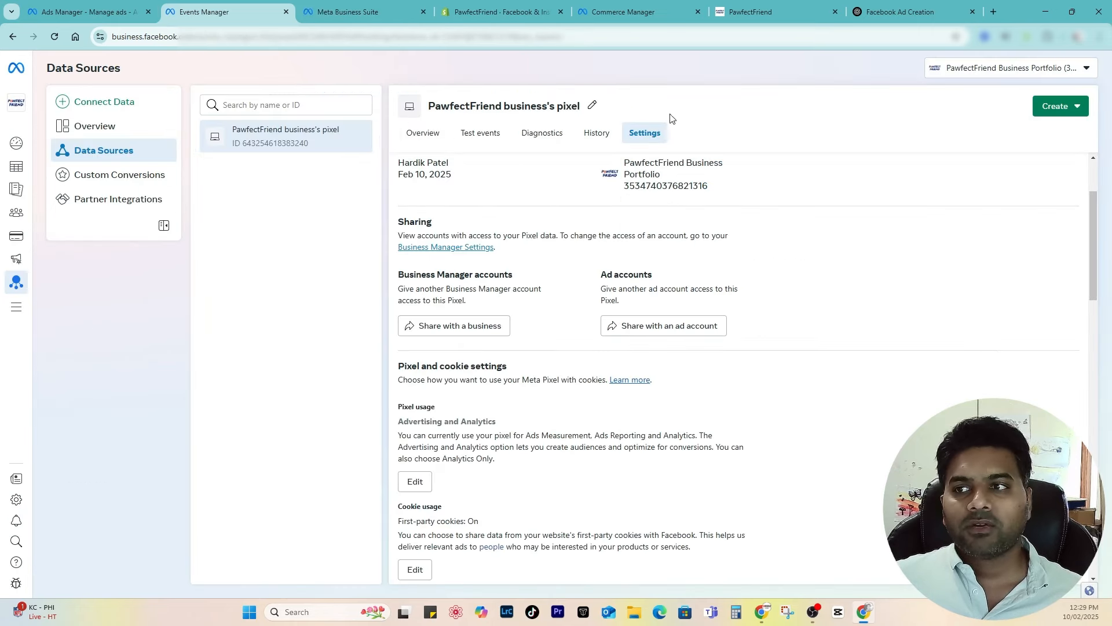
Step: Reload the ad editor, then confirm the carousel ad's delivery shows In review across Campaigns, Ad sets and Ads
left_click(86, 12)
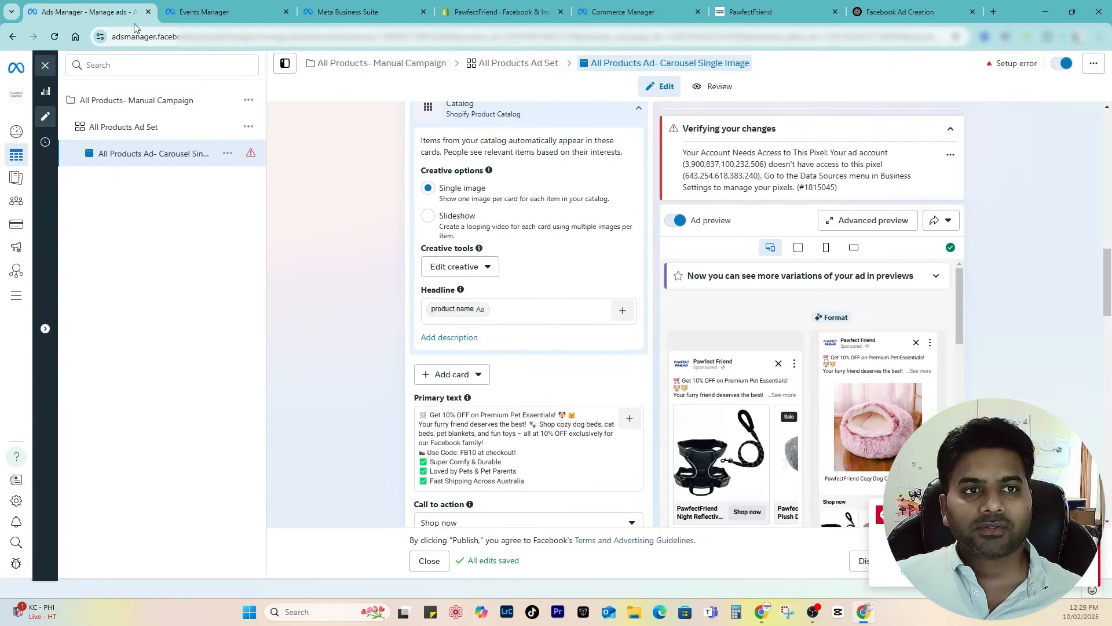
left_click(56, 37)
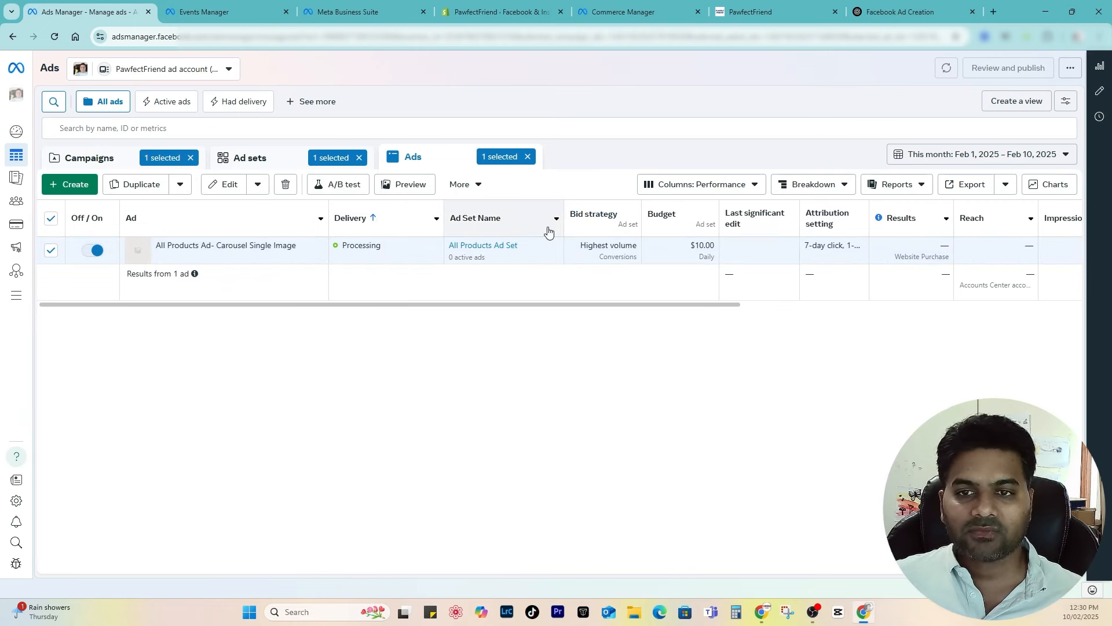
left_click(269, 165)
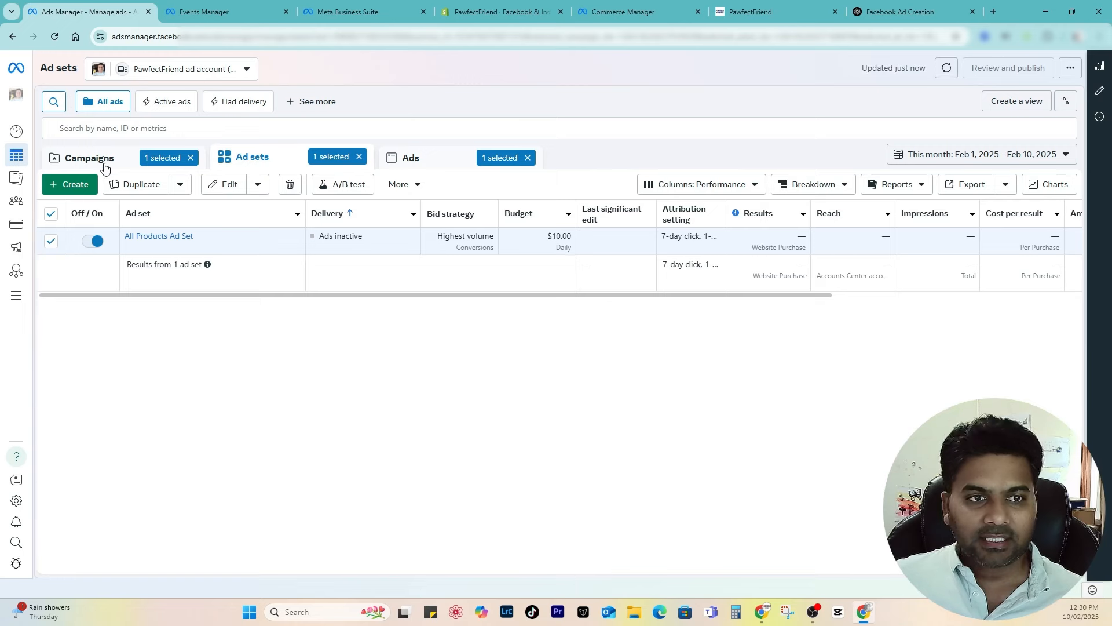
left_click(105, 158)
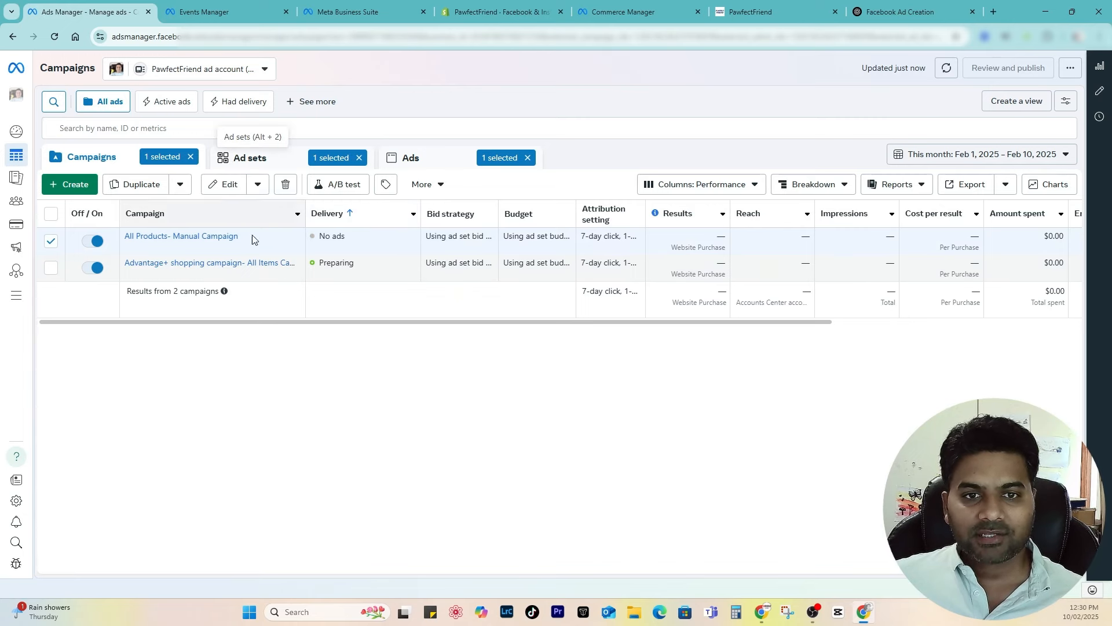
left_click(240, 158)
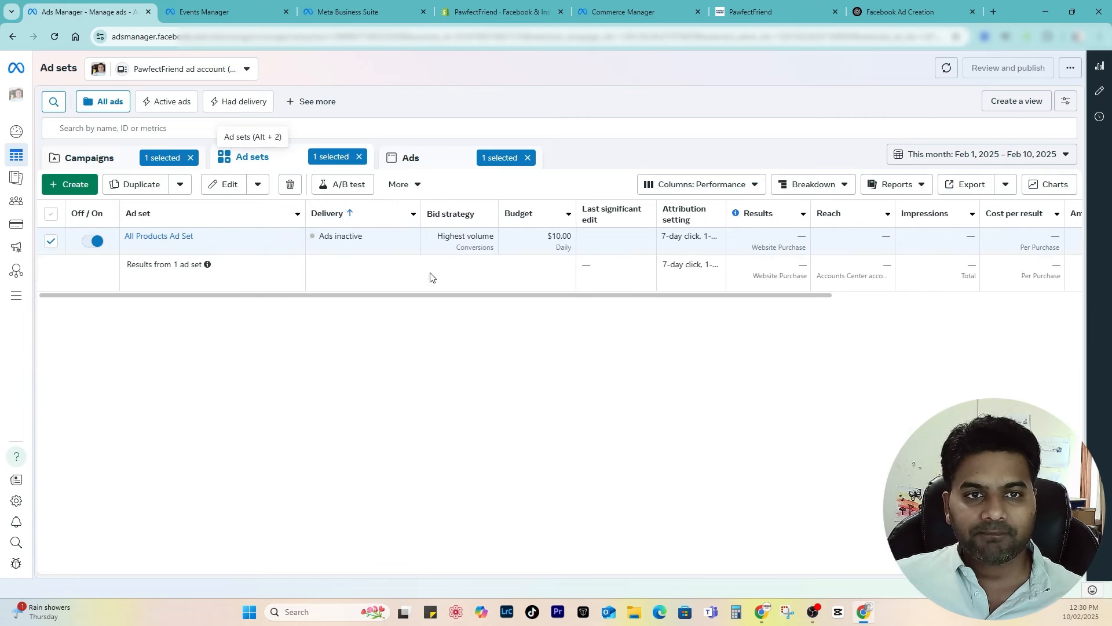
left_click(438, 157)
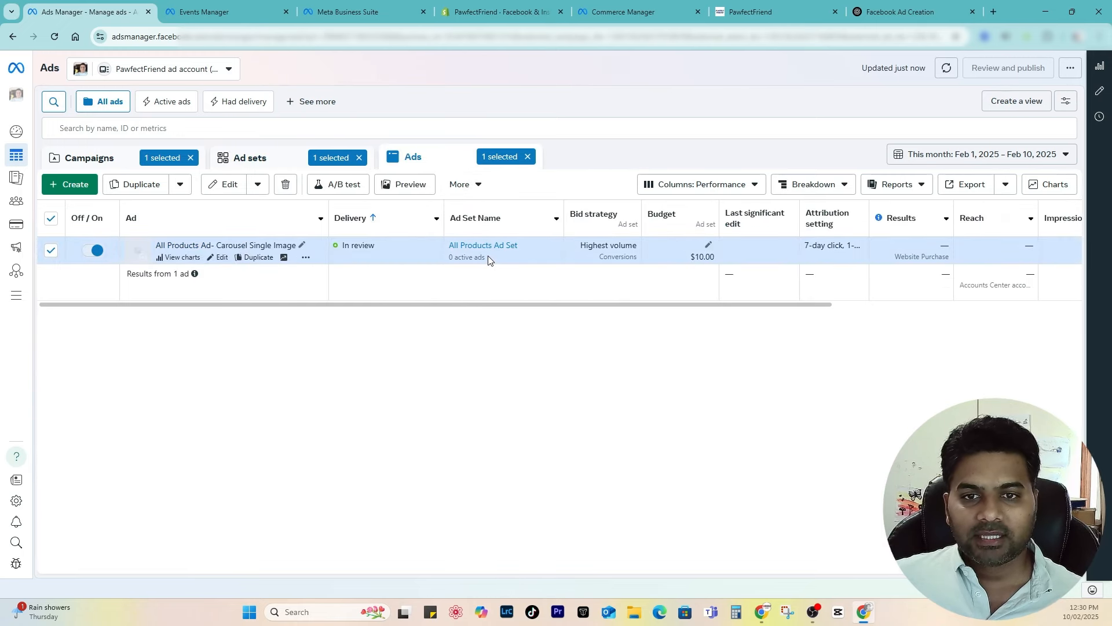
left_click(160, 71)
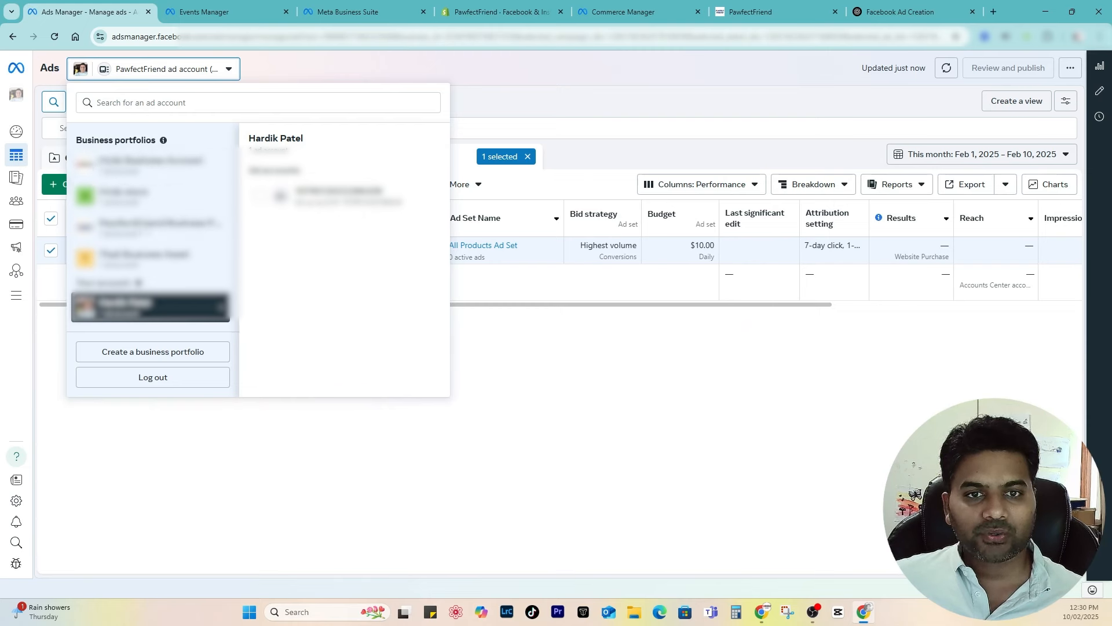
Step: Switch to another portfolio's ad account, review its active campaign's 11 ad sets, then return to Shopify
left_click(154, 170)
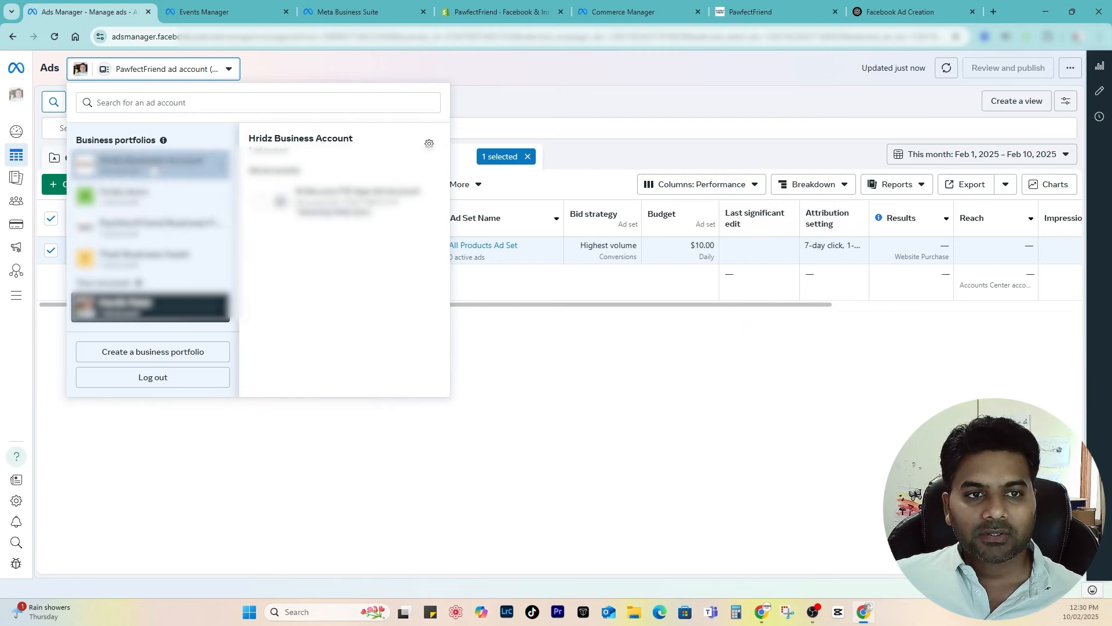
left_click(324, 200)
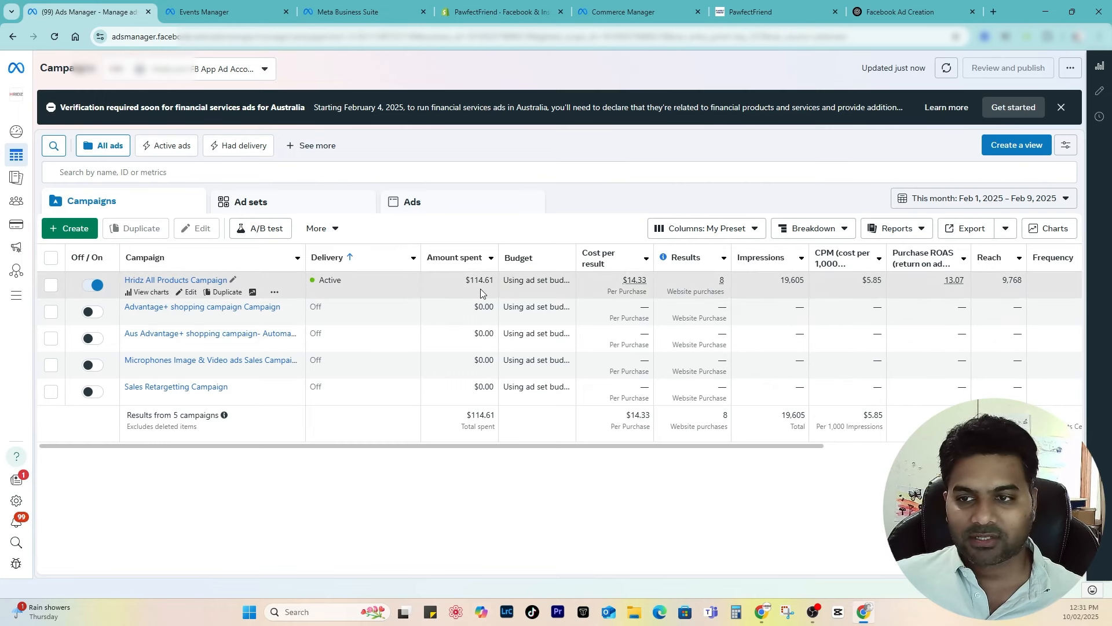
left_click(168, 282)
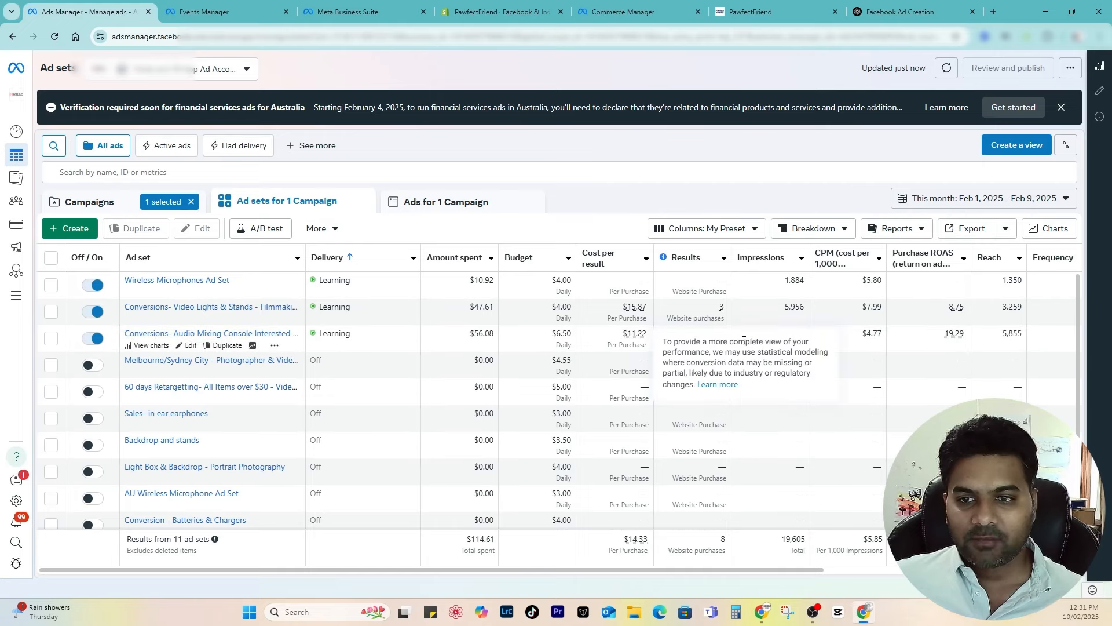
mouse_move(727, 339)
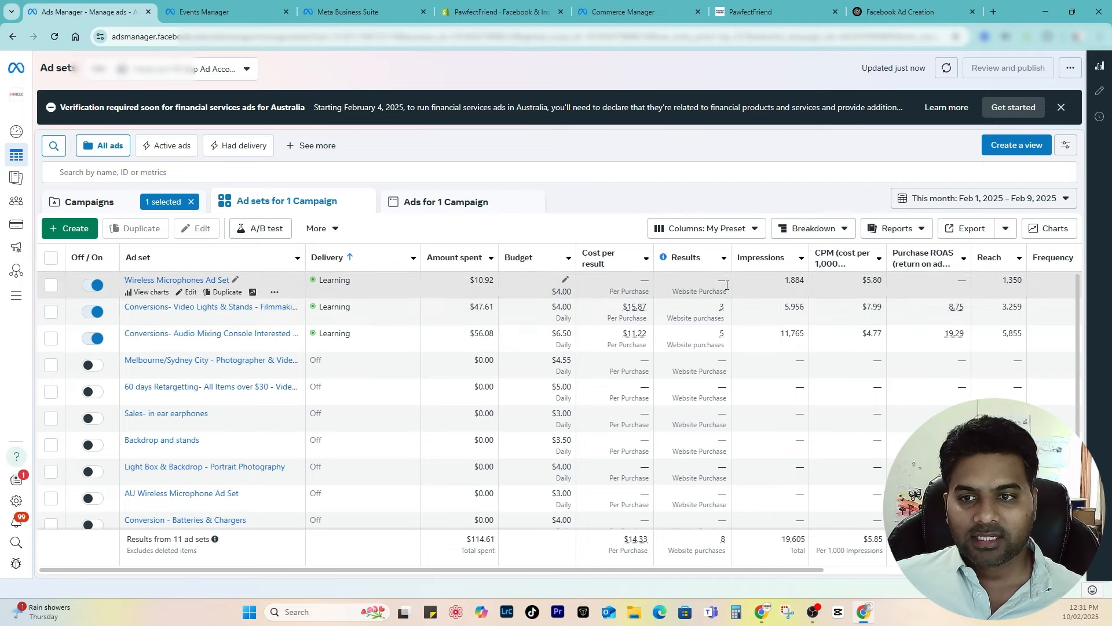
mouse_move(727, 285)
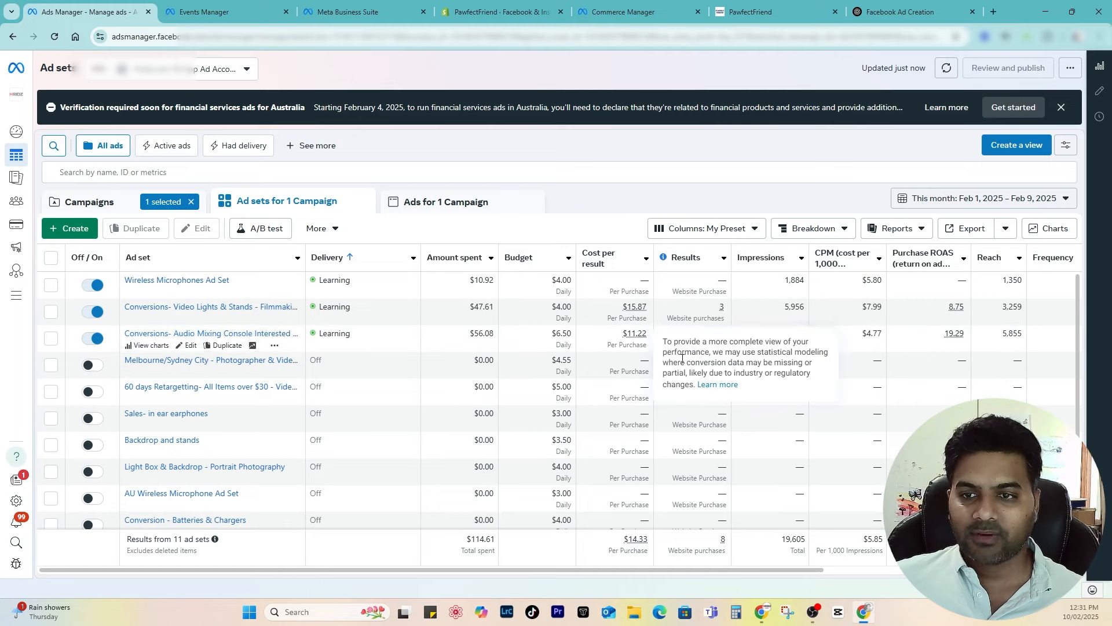
mouse_move(682, 345)
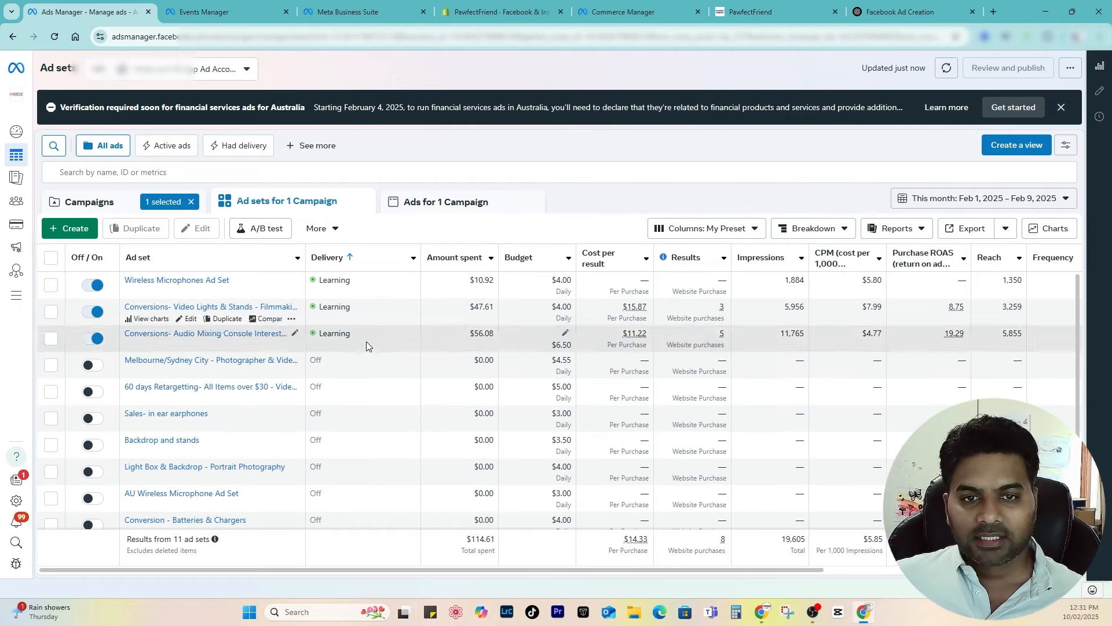
left_click(501, 12)
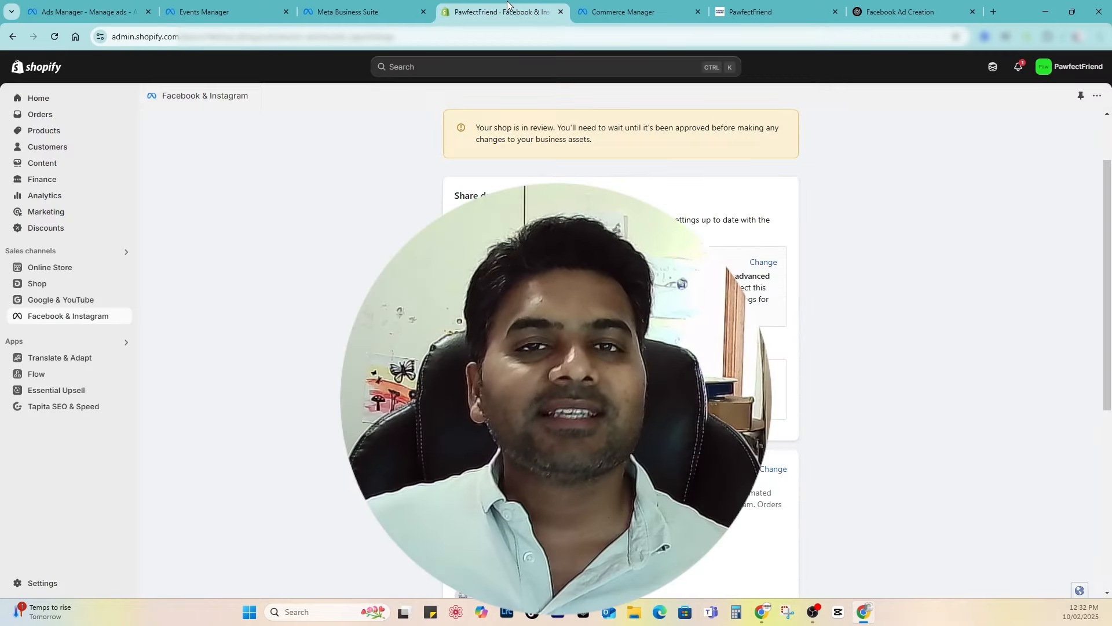